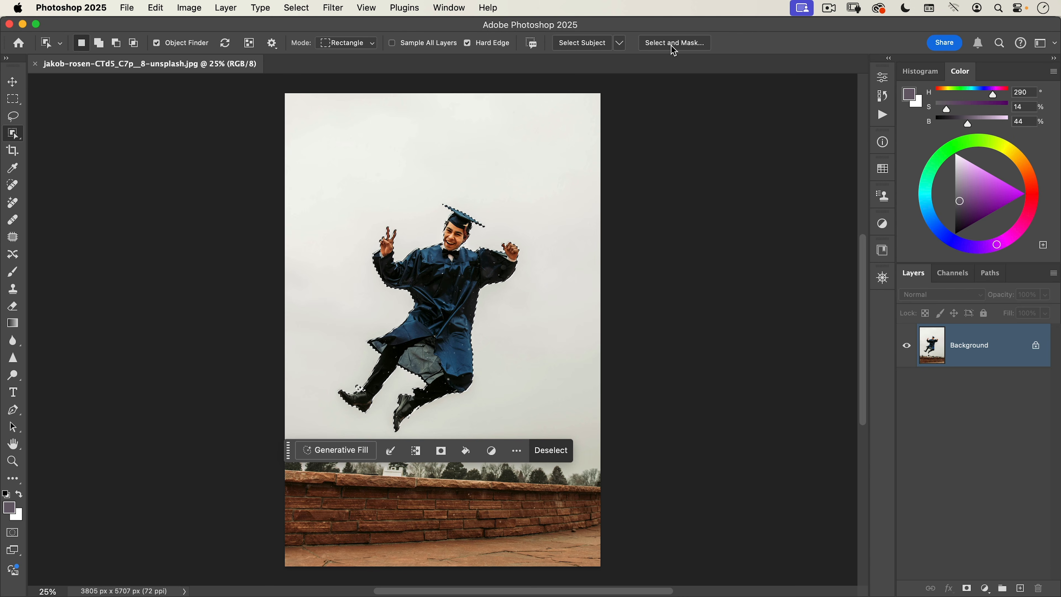
- Open the graduate's selection in Select and Mask and show it with the red Overlay view mode
left_click(673, 43)
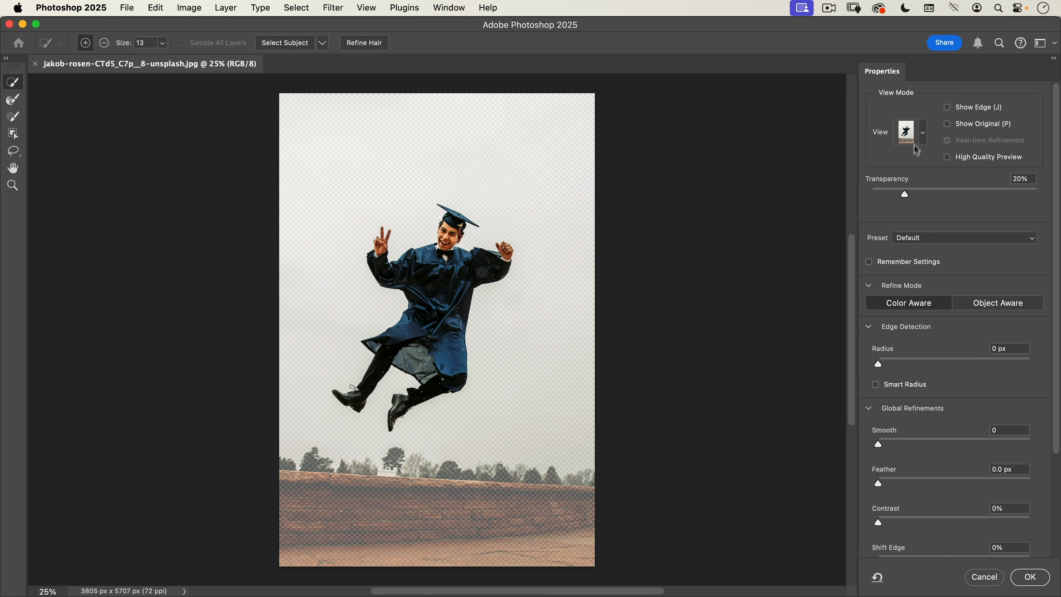
left_click(923, 132)
left_click(903, 215)
- Paint the missing part of the shirt collar and the hair edge beside the temple into the selection with the Brush
key("space")
left_click_drag(444, 250, 561, 223)
left_click_drag(634, 234, 496, 325)
left_click_drag(354, 318, 381, 306)
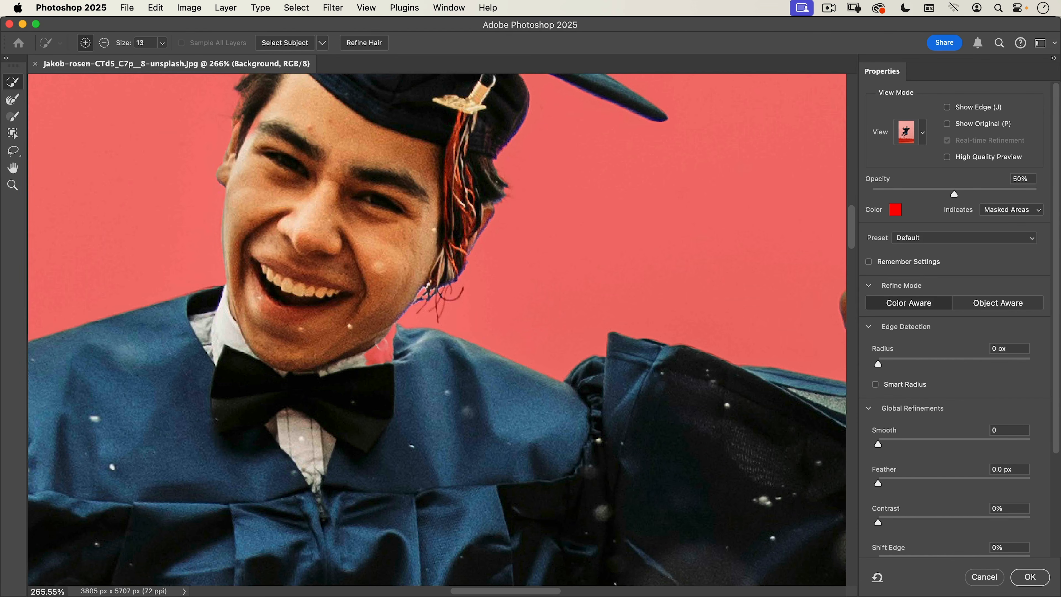
left_click(13, 116)
mouse_move(369, 363)
left_mouse_down()
mouse_move(387, 333)
mouse_move(394, 355)
left_mouse_up()
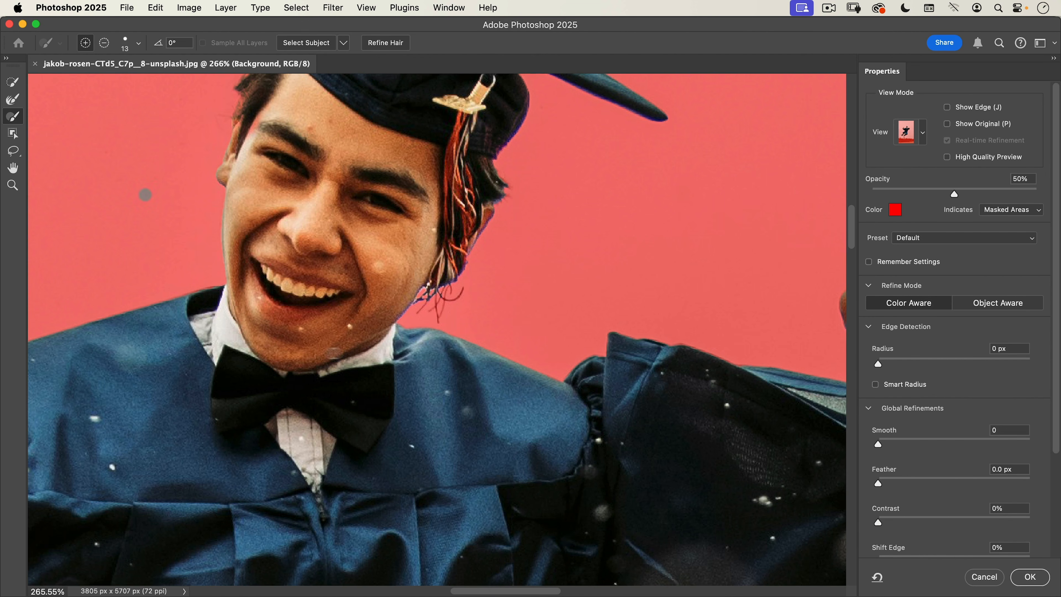
left_click_drag(233, 160, 358, 298)
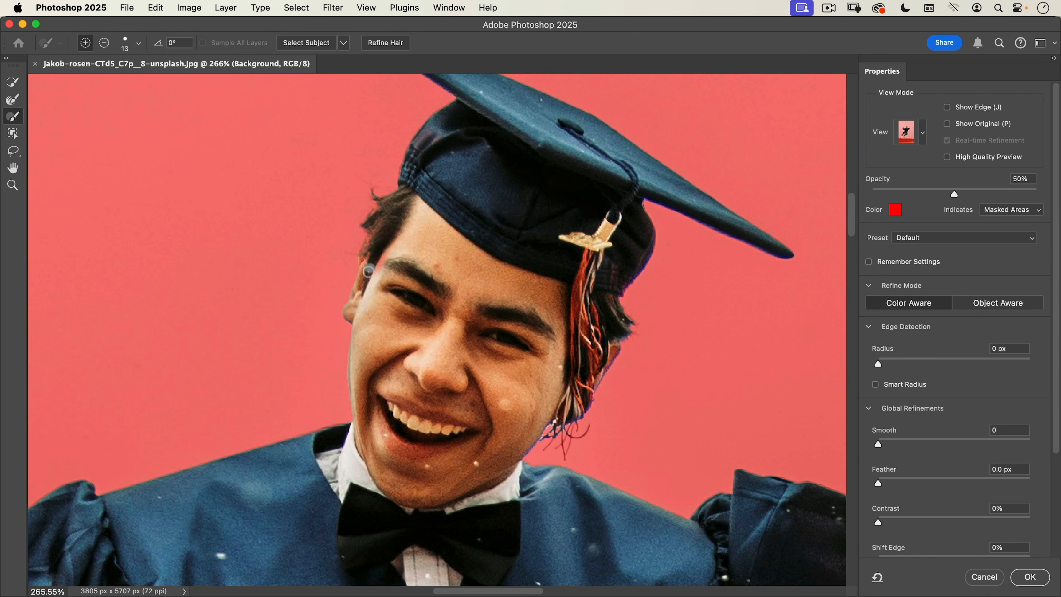
mouse_move(371, 250)
left_mouse_down()
mouse_move(412, 192)
mouse_move(405, 209)
left_mouse_up()
- Examine the selection edges around the face, gown, legs and shoes for missed areas, ending on the whole image
key("space")
left_click_drag(581, 346, 498, 175)
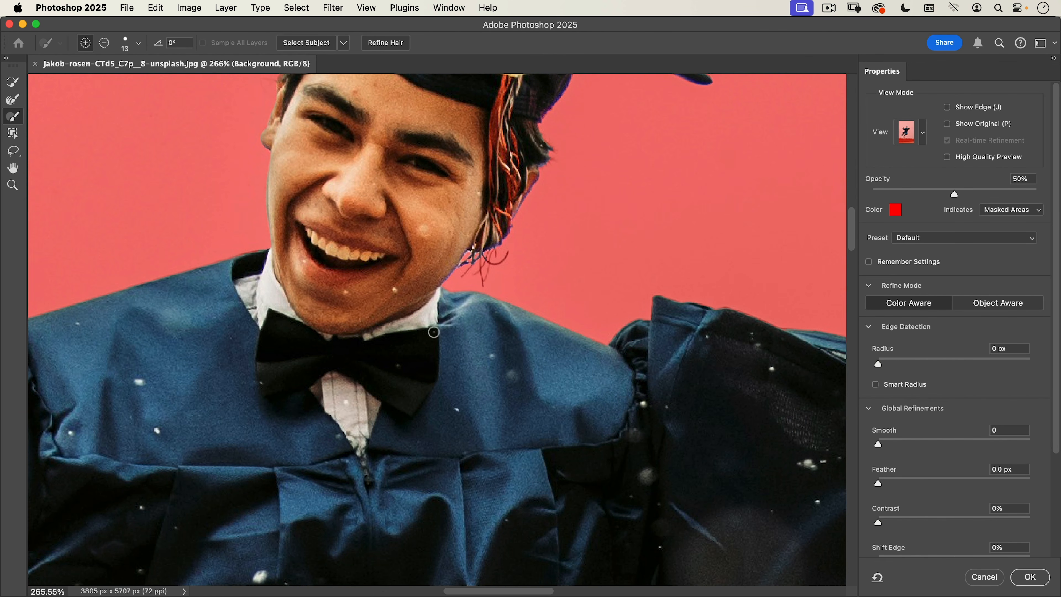
scroll(382, 320, "down", 10)
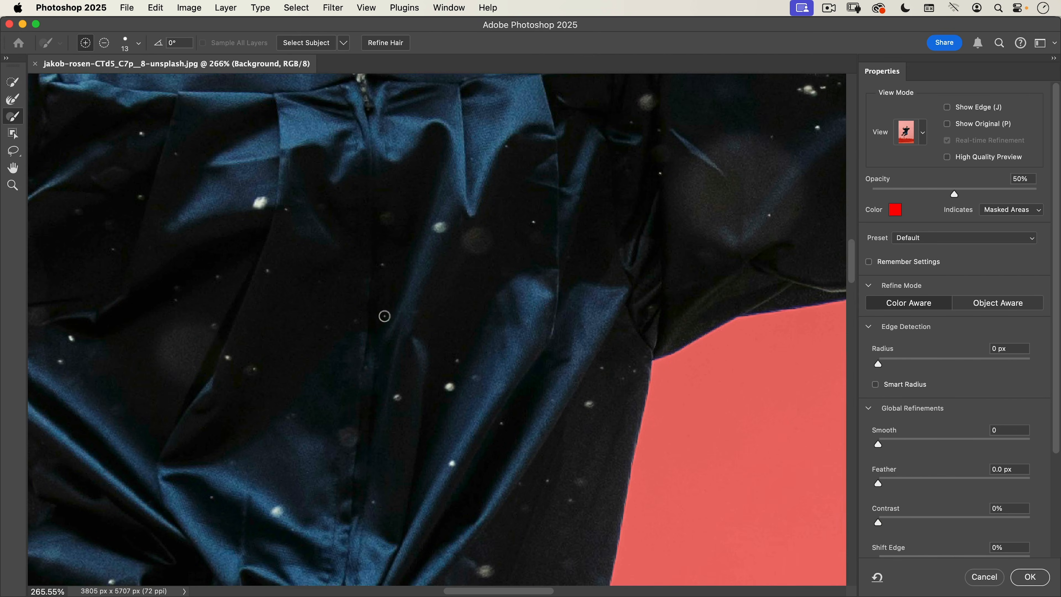
scroll(386, 319, "down", 5)
key("space")
left_click_drag(431, 327, 385, 343)
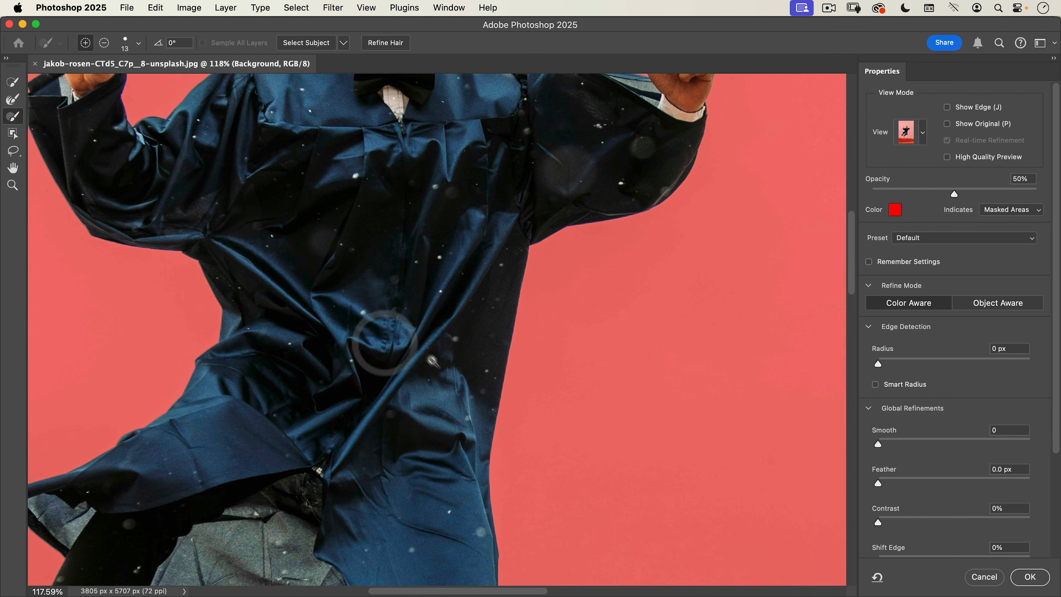
scroll(450, 363, "down", 8)
key("space")
left_click_drag(292, 364, 598, 257)
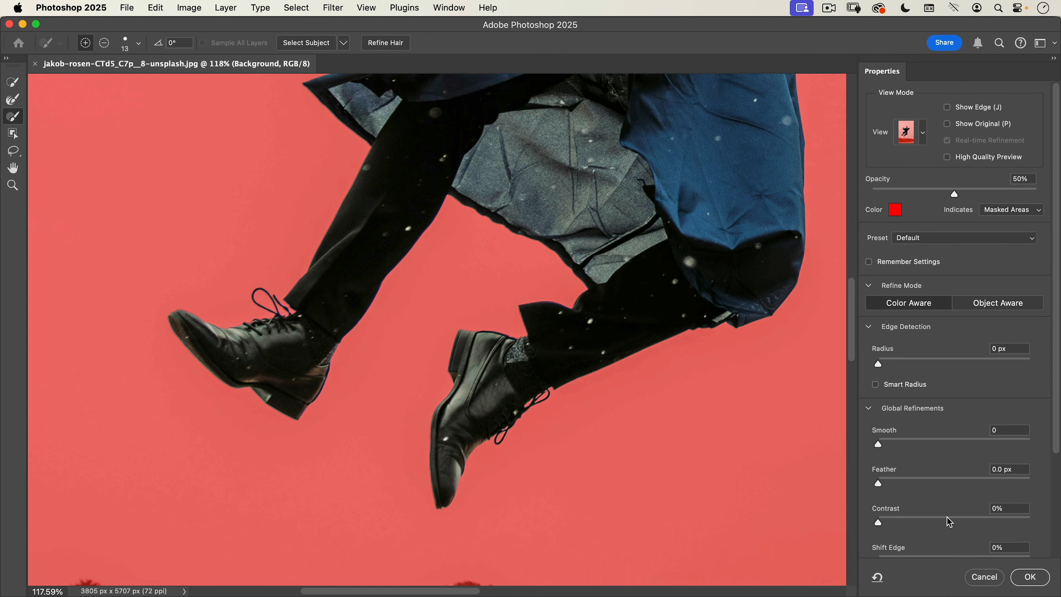
key("super+0")
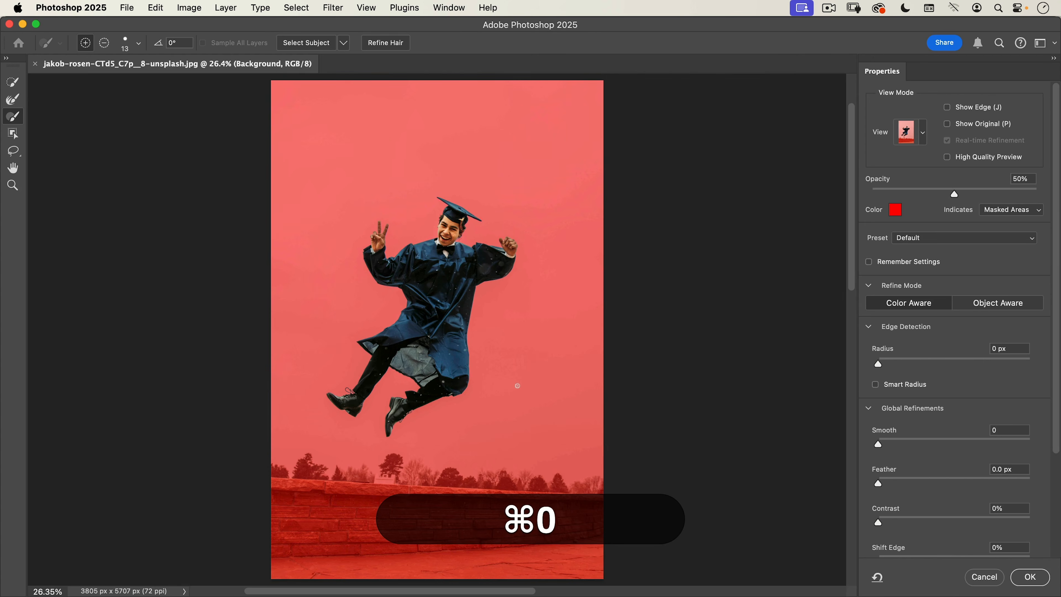
- Apply the refined selection and copy the jumping graduate onto a new layer
left_click(1030, 576)
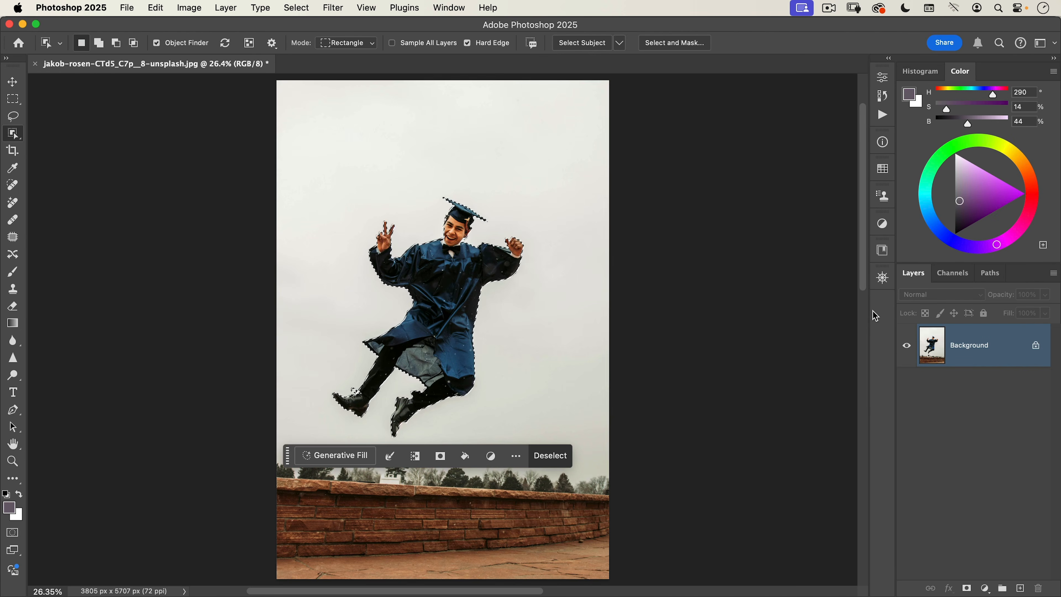
key("super")
key("super+j")
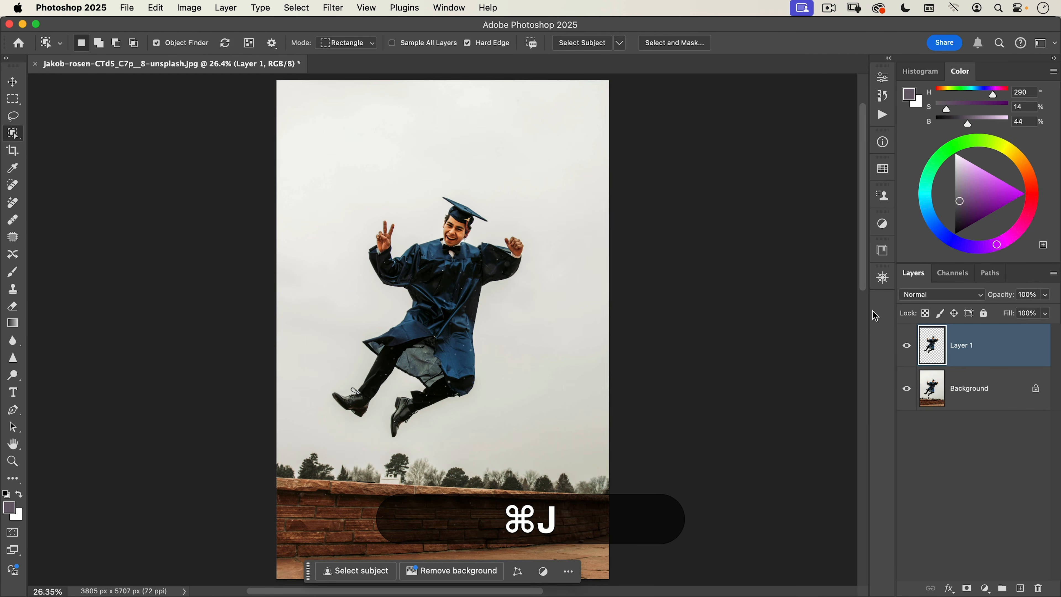
- Rename the new cut-out layer to "original"
double_click(962, 345)
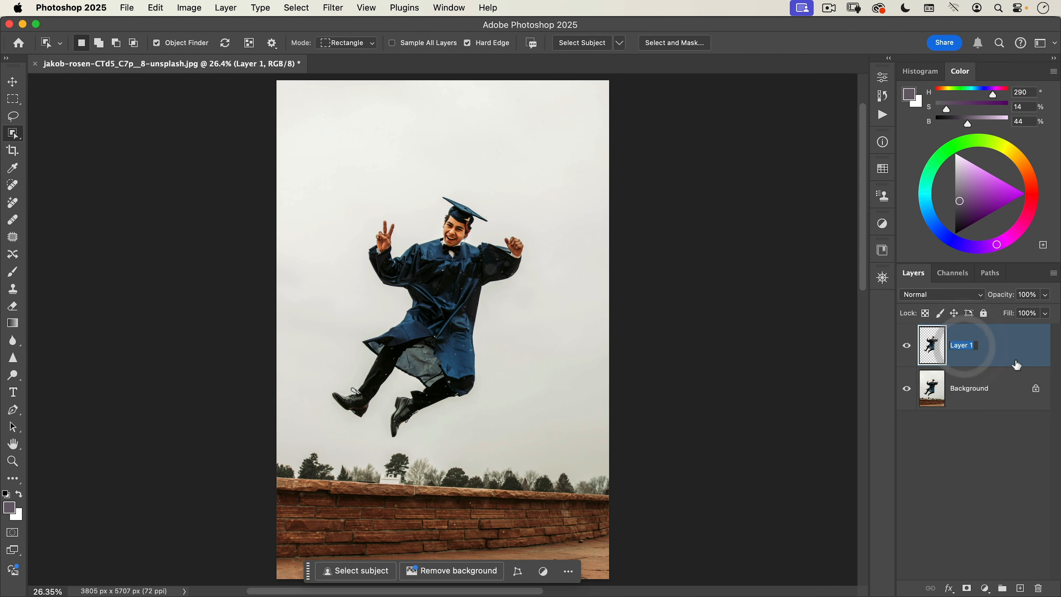
type("original")
key("Return")
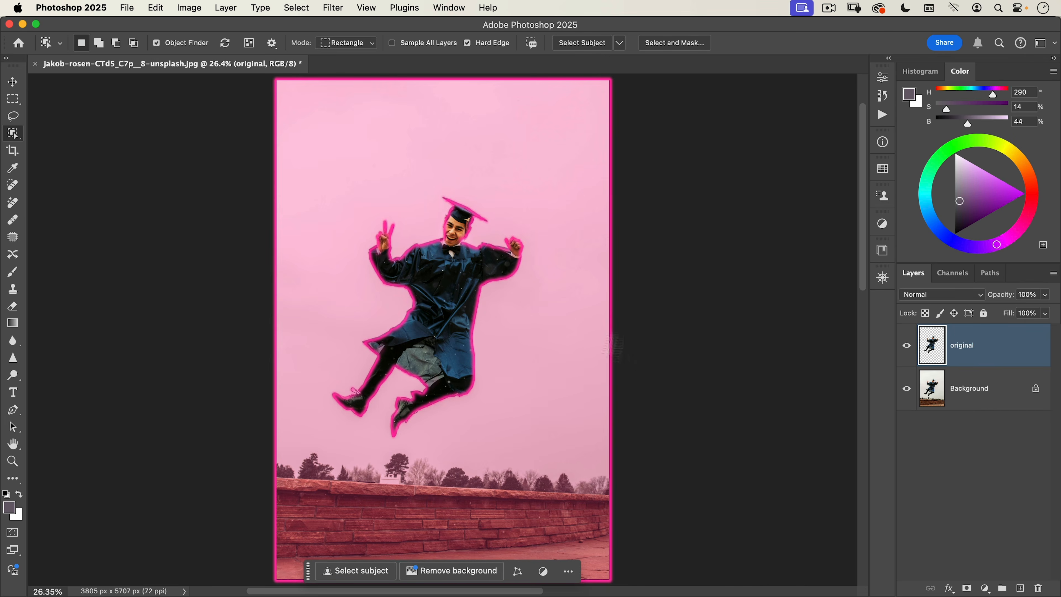
- Switch to the Move tool and load the original layer's outline as a selection
key("v")
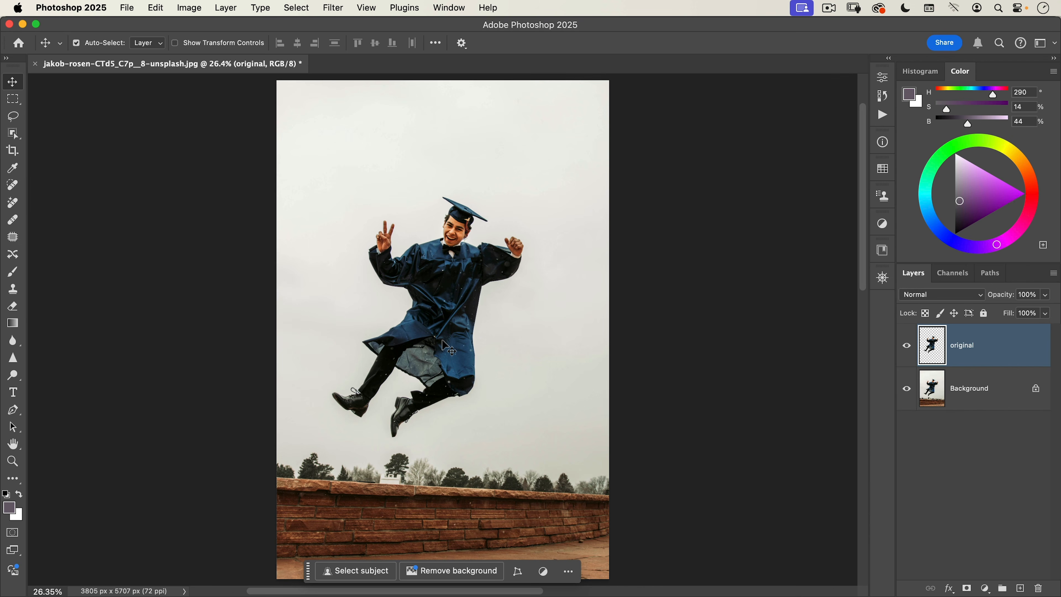
key("super")
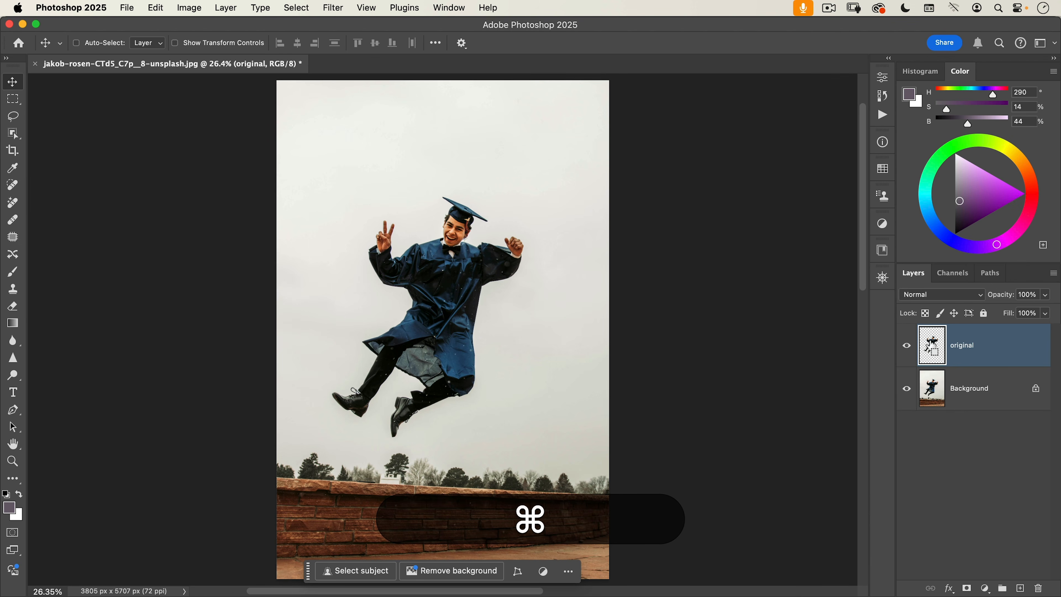
left_click(933, 347, "super")
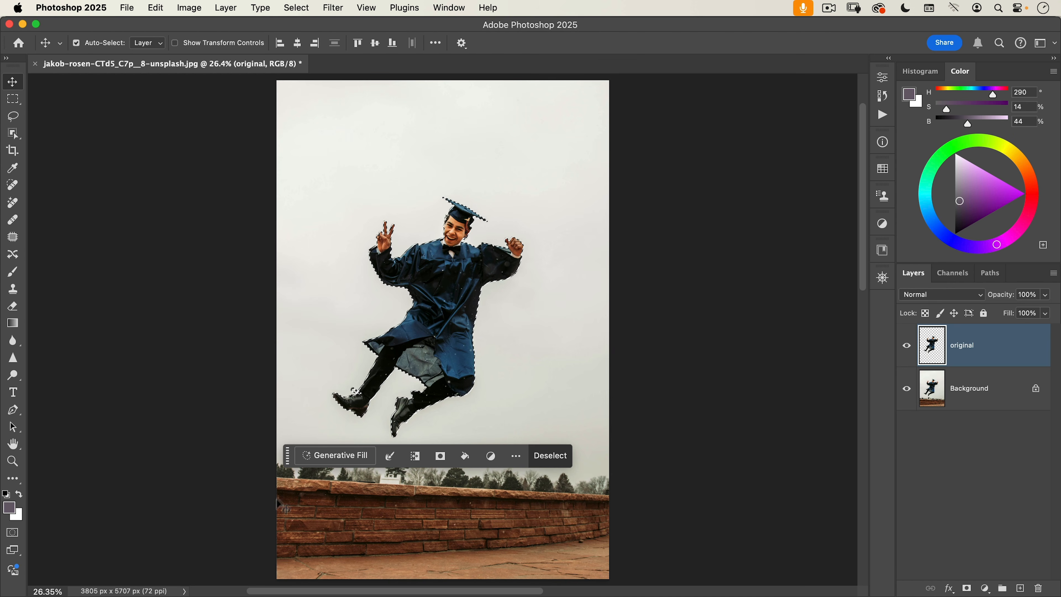
- Move the contextual task bar down to the lower edge of the photo and pin its position
left_click_drag(287, 456, 328, 563)
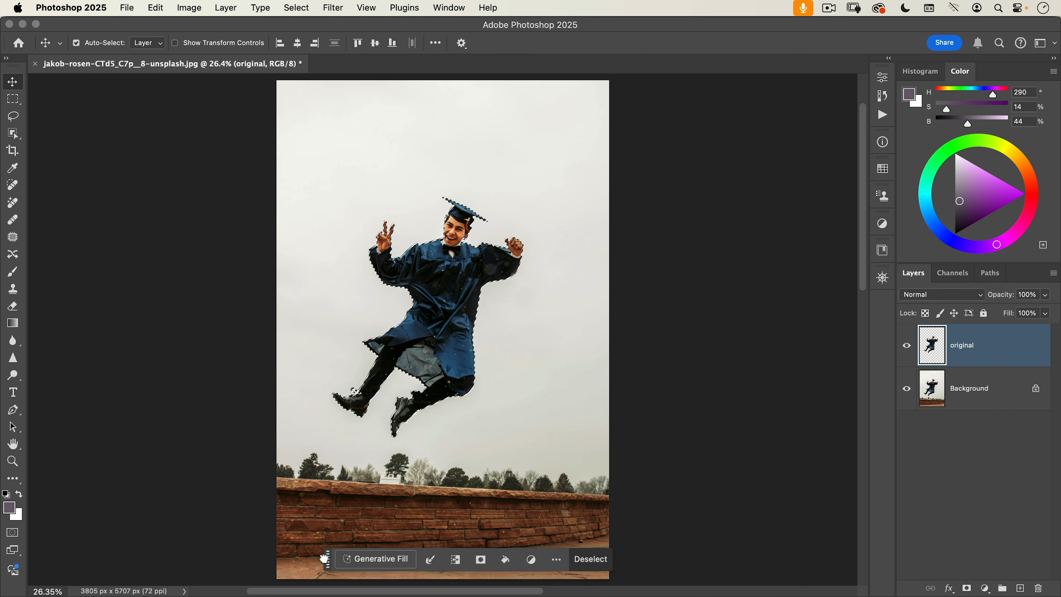
left_click(558, 564)
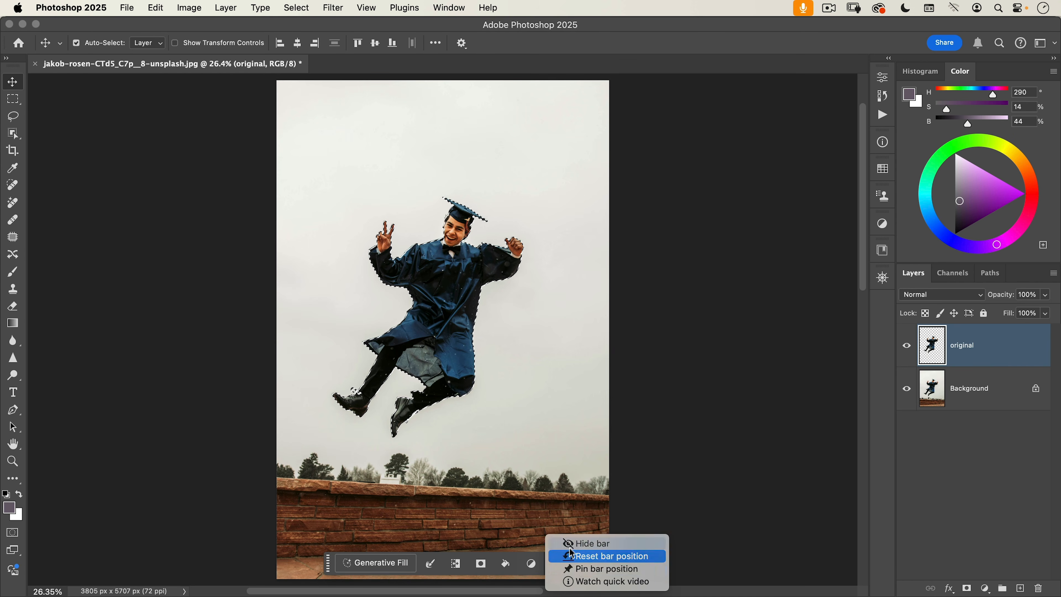
left_click(577, 568)
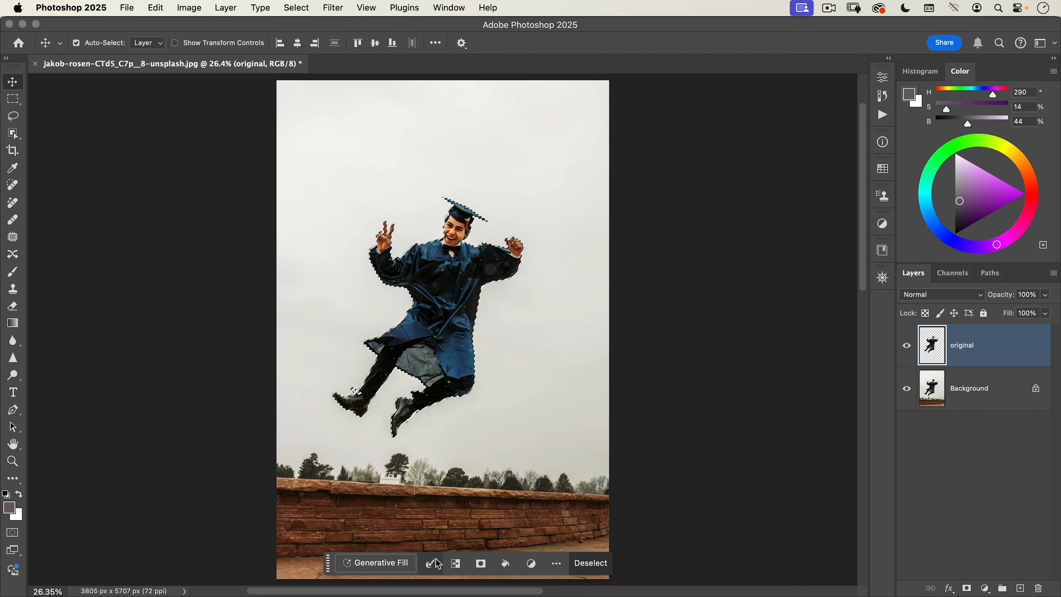
- Expand the selection around the graduate by 10 pixels
left_click(429, 567)
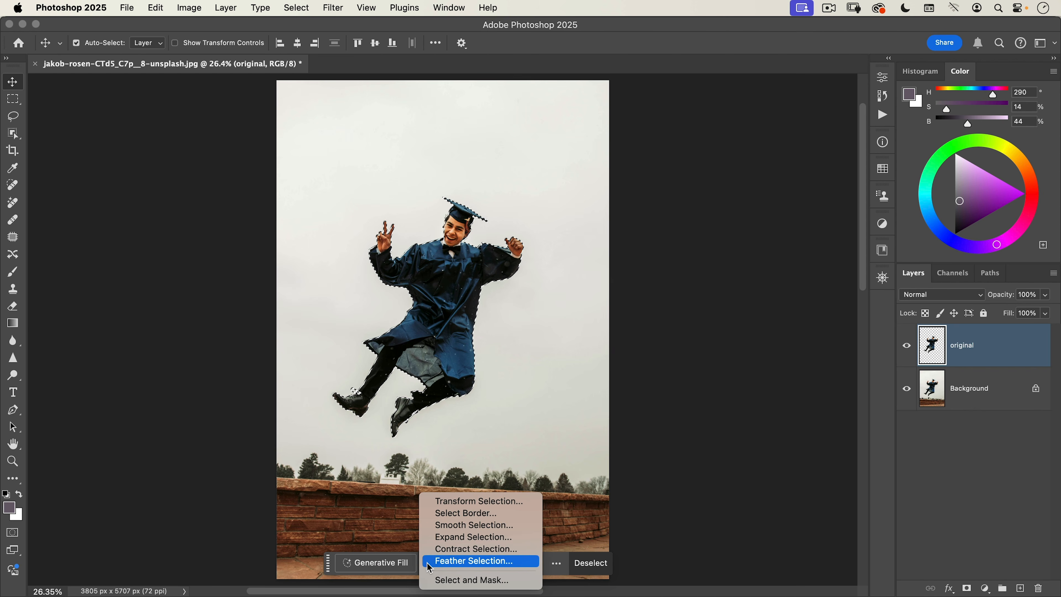
left_click(439, 537)
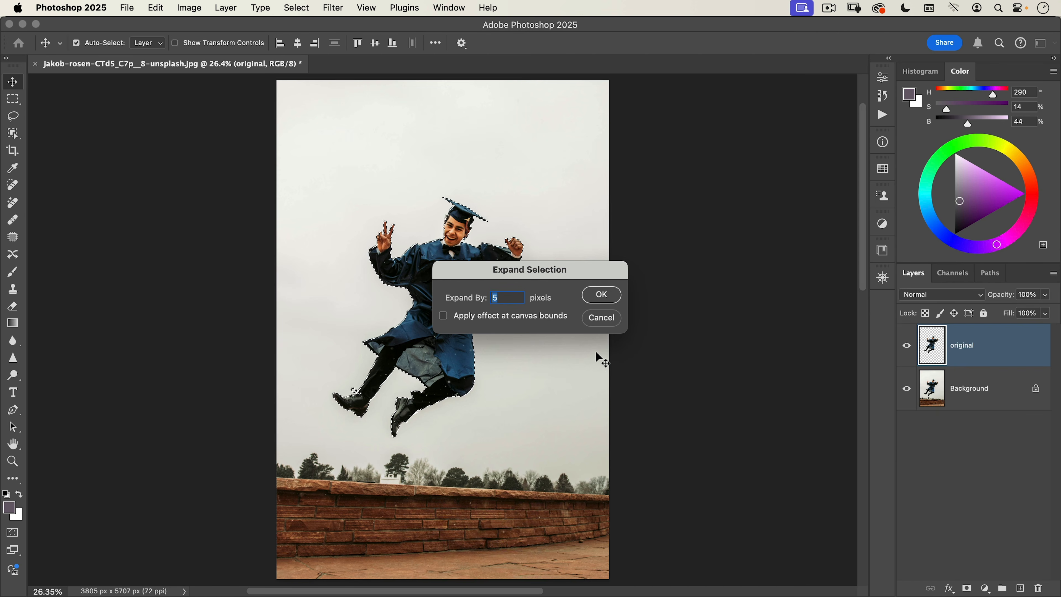
type("10")
key("Return")
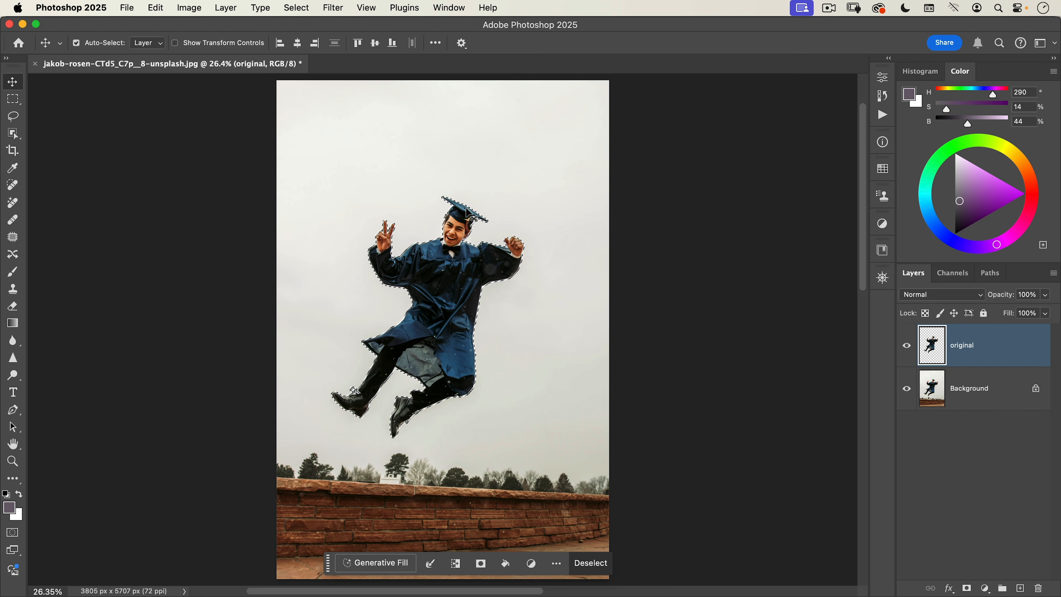
- Hide the original layer and remove the graduate from the Background layer using Generative Fill without a prompt
left_click(939, 395)
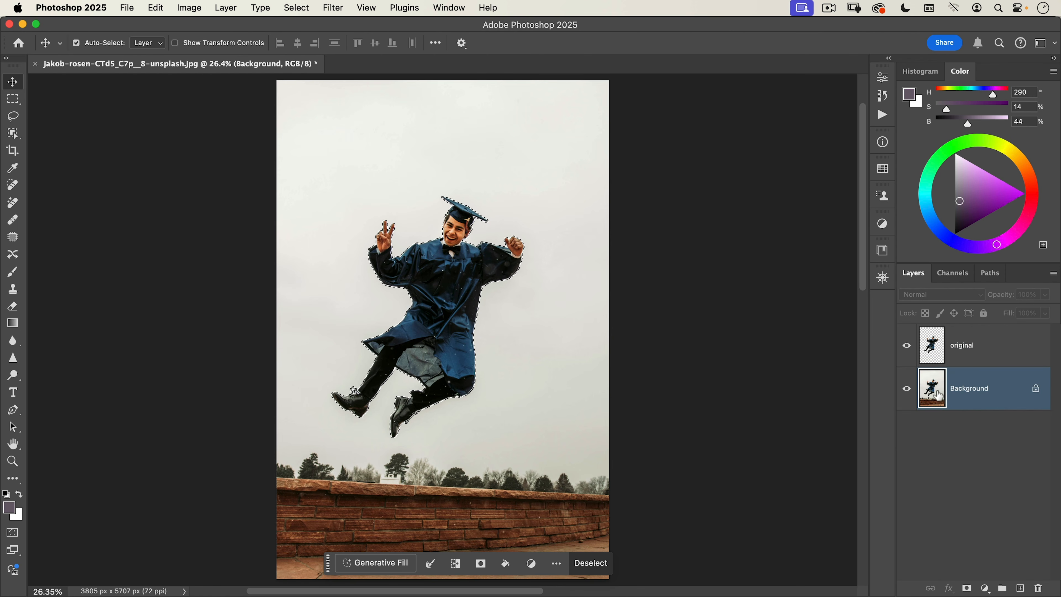
left_click(906, 345)
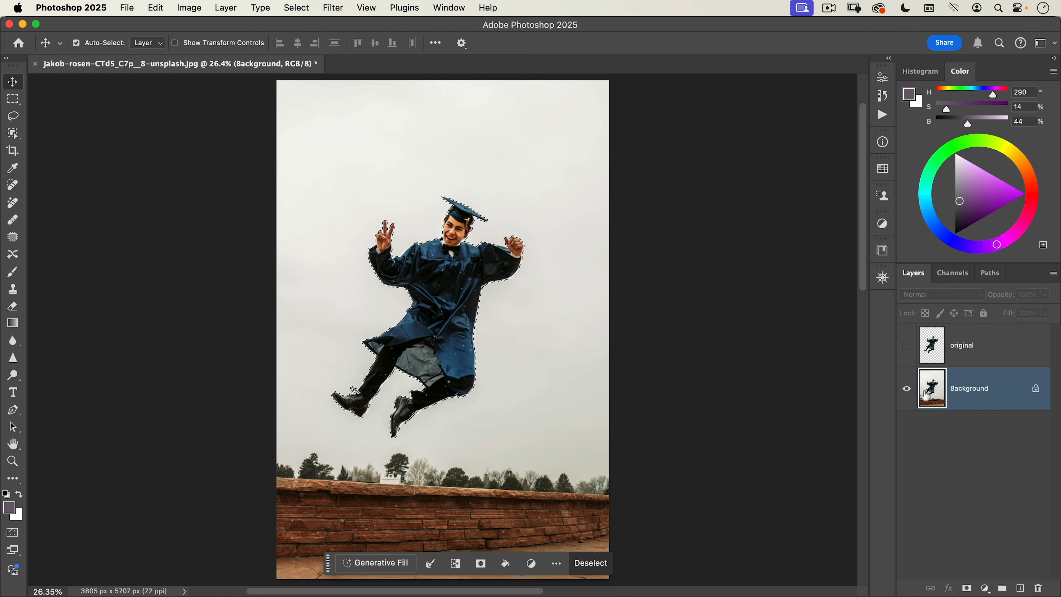
left_click(389, 565)
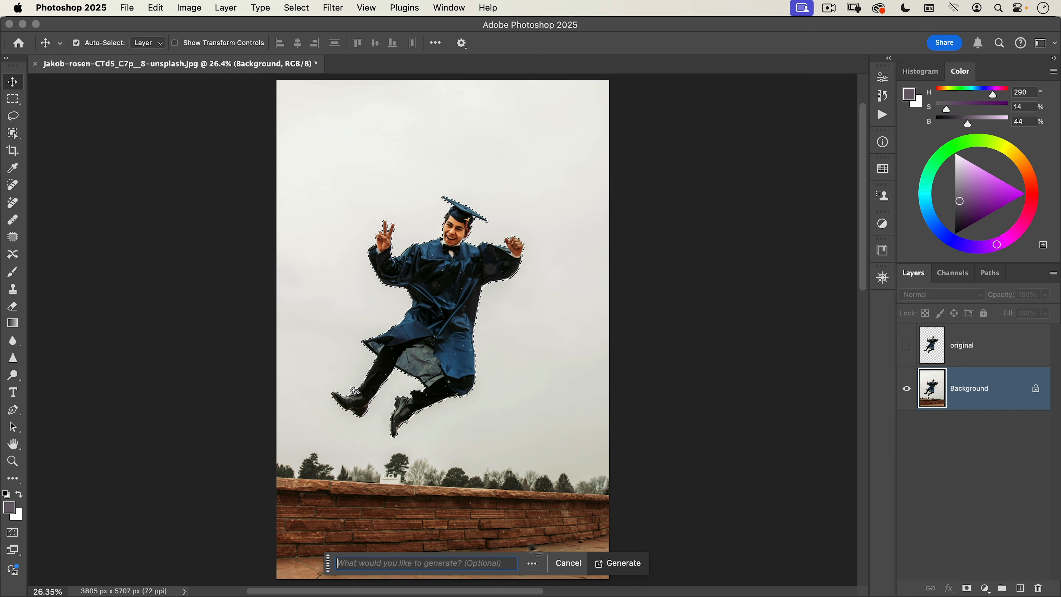
left_click(606, 563)
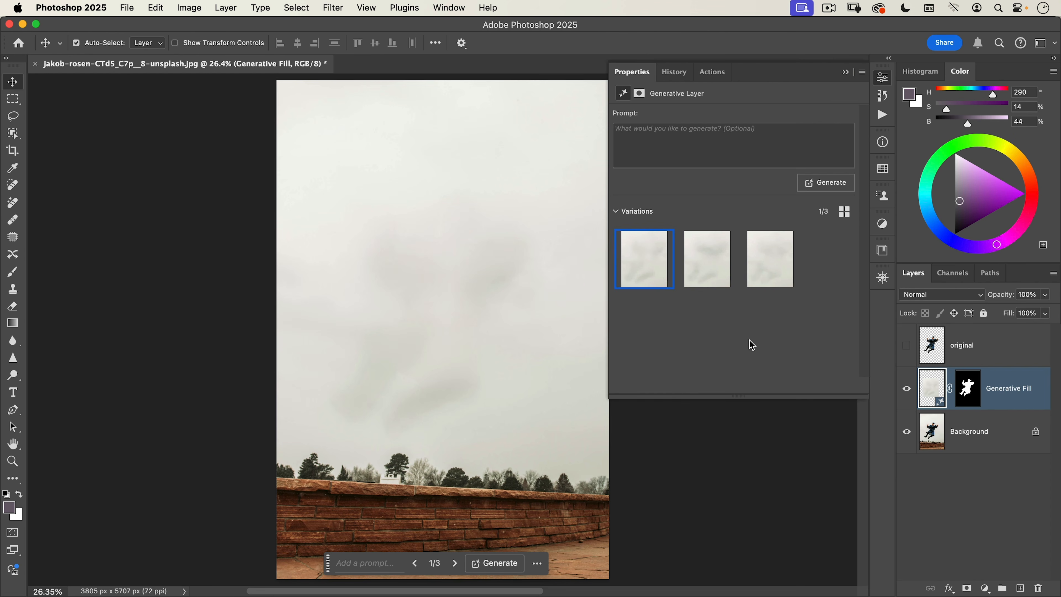
- Compare the three generated sky variations and choose the first one
left_click(767, 275)
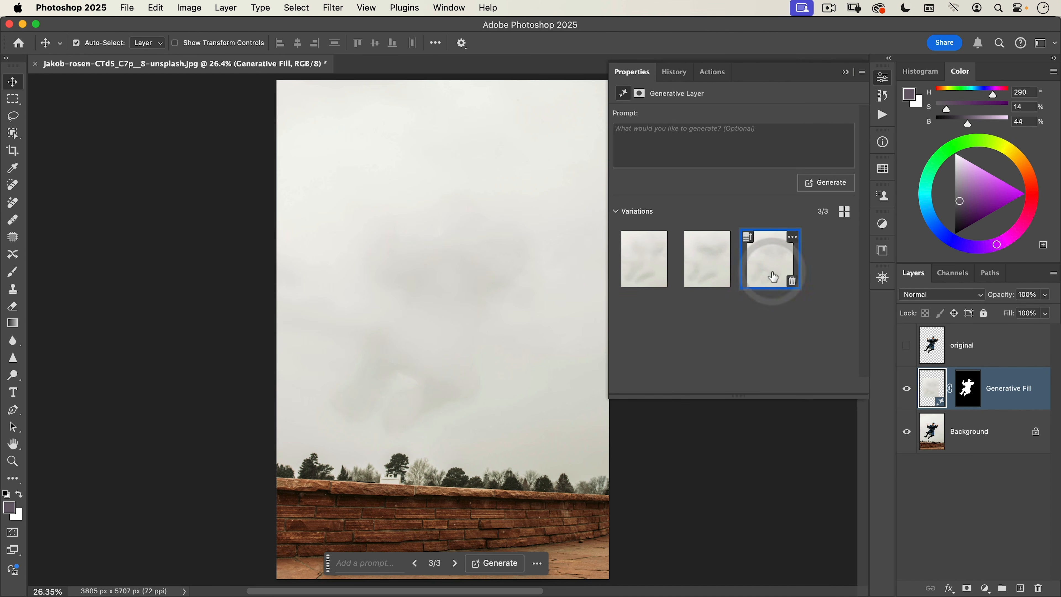
left_click(706, 261)
left_click(760, 261)
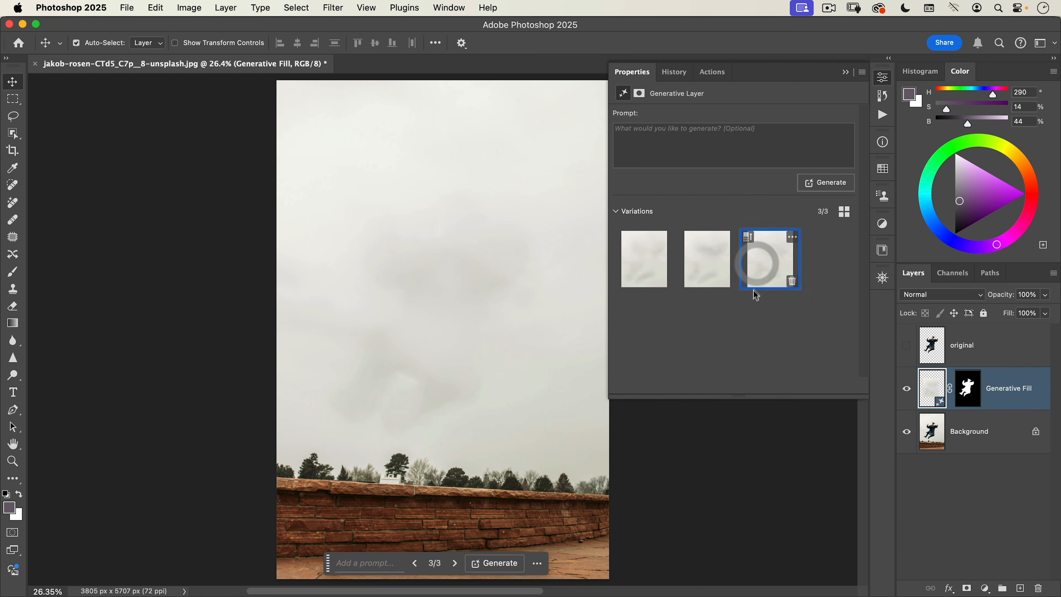
left_click(700, 275)
left_click(637, 265)
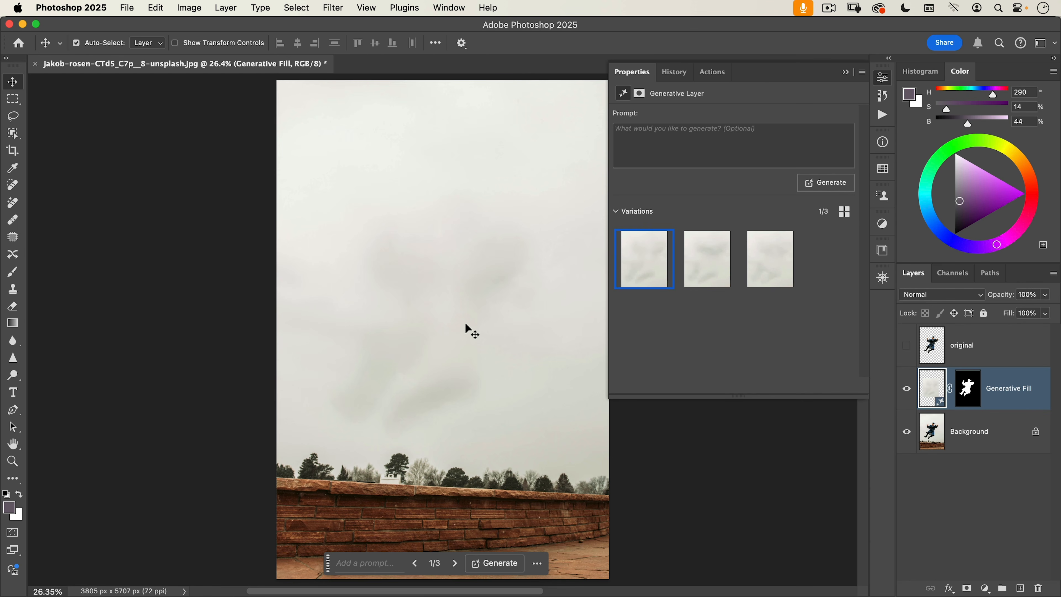
- Add an empty layer above the Generative Fill layer and set up the Gradient tool as a linear classic gradient from foreground to transparent
left_click(1019, 587)
key("g")
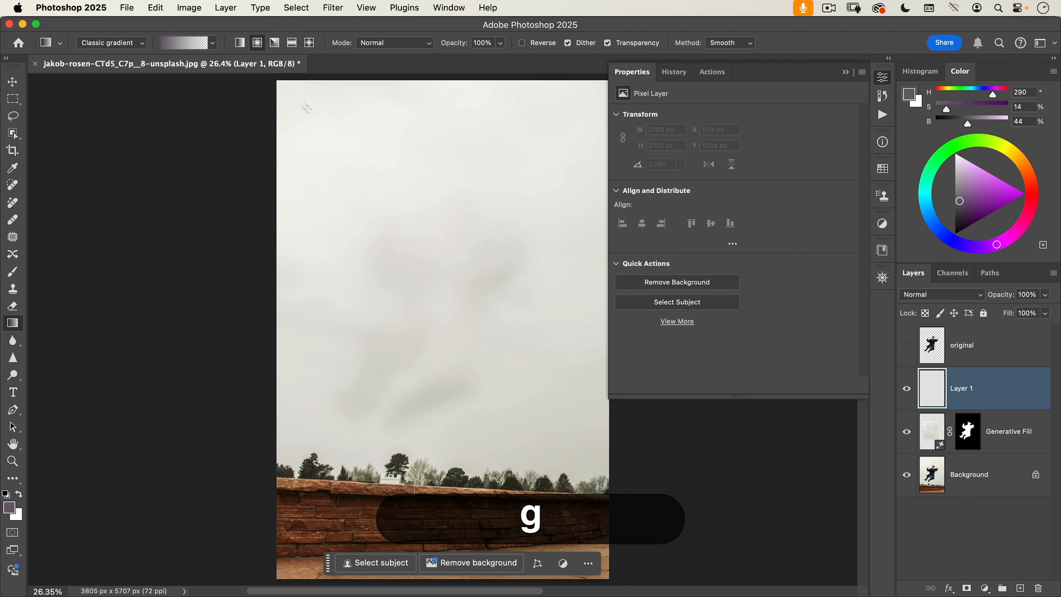
left_click(240, 43)
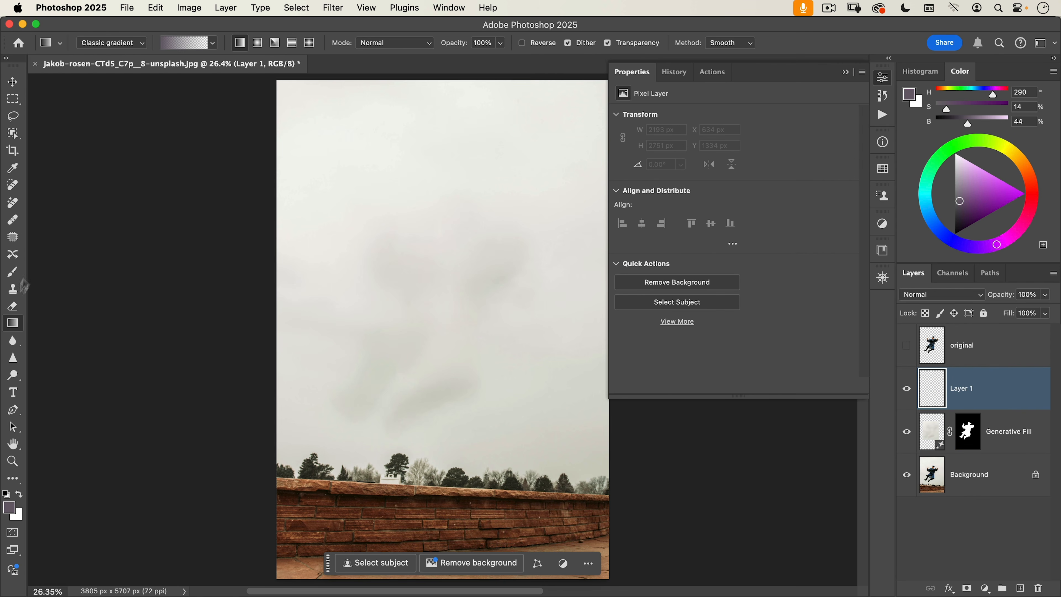
left_click(135, 43)
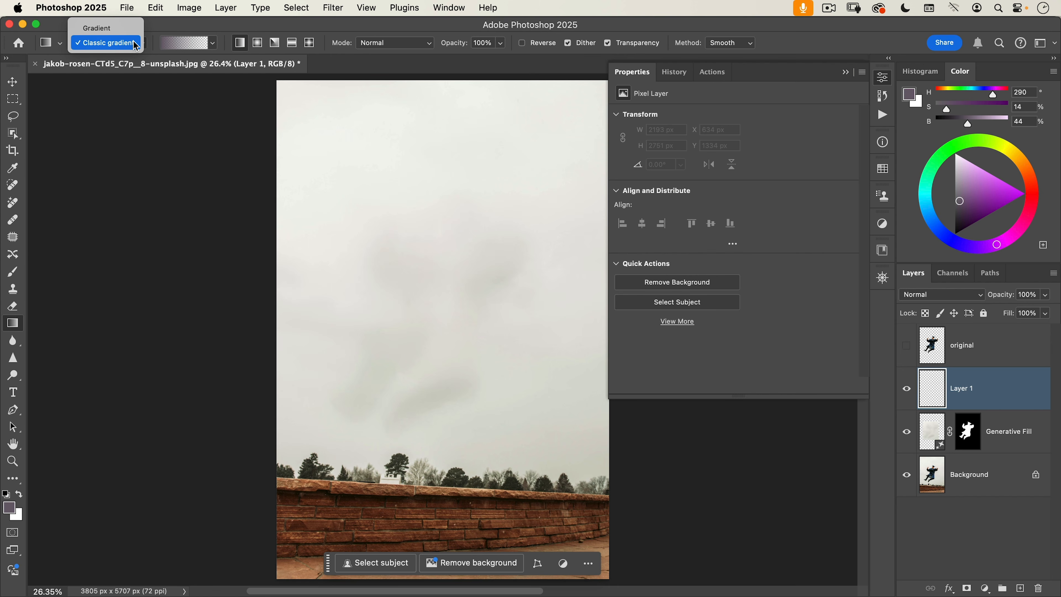
left_click(105, 46)
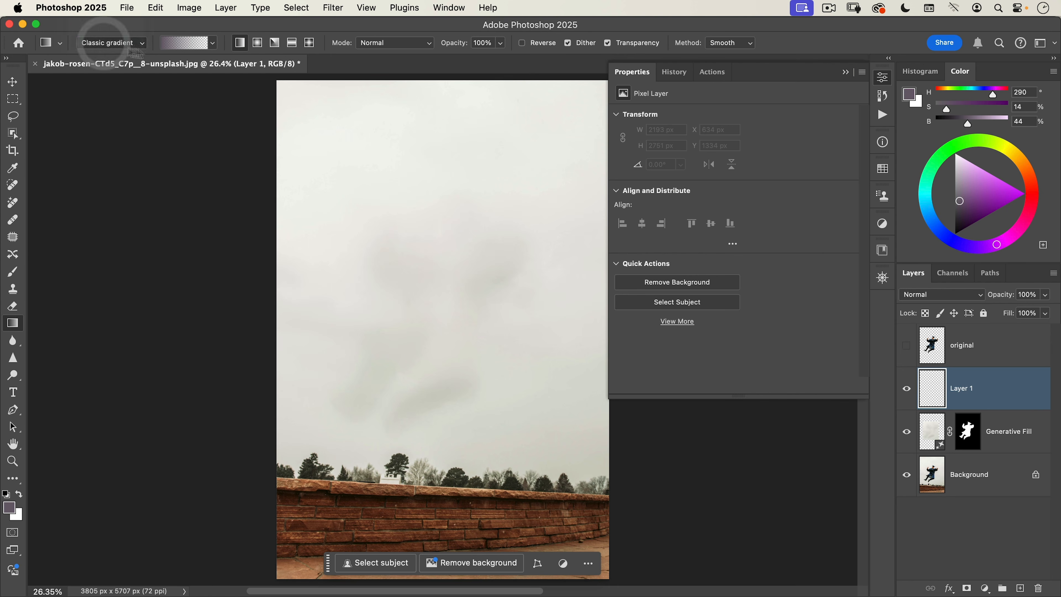
left_click(213, 43)
left_click(117, 70)
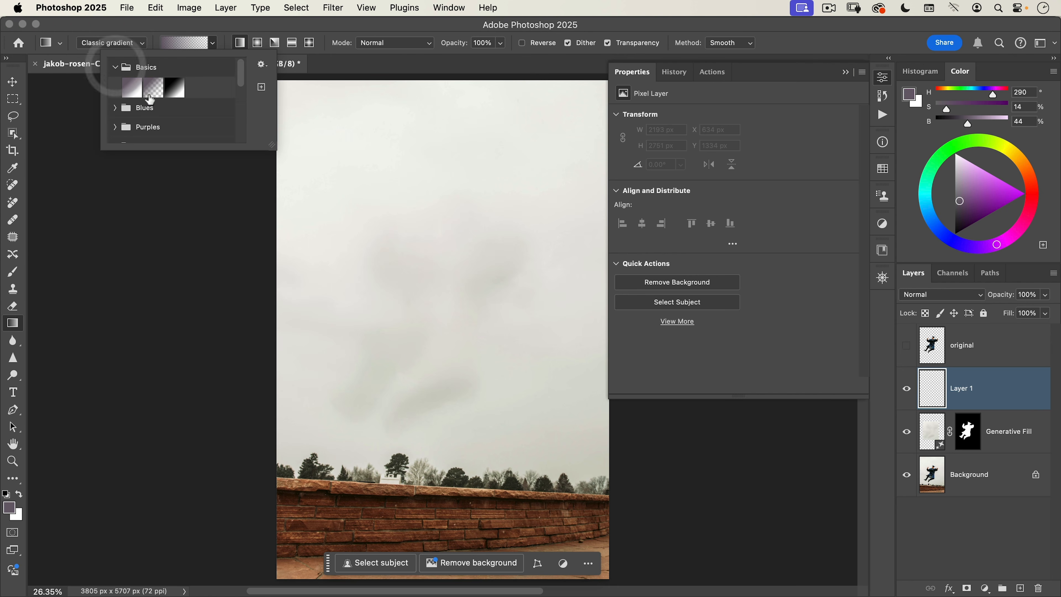
left_click(184, 25)
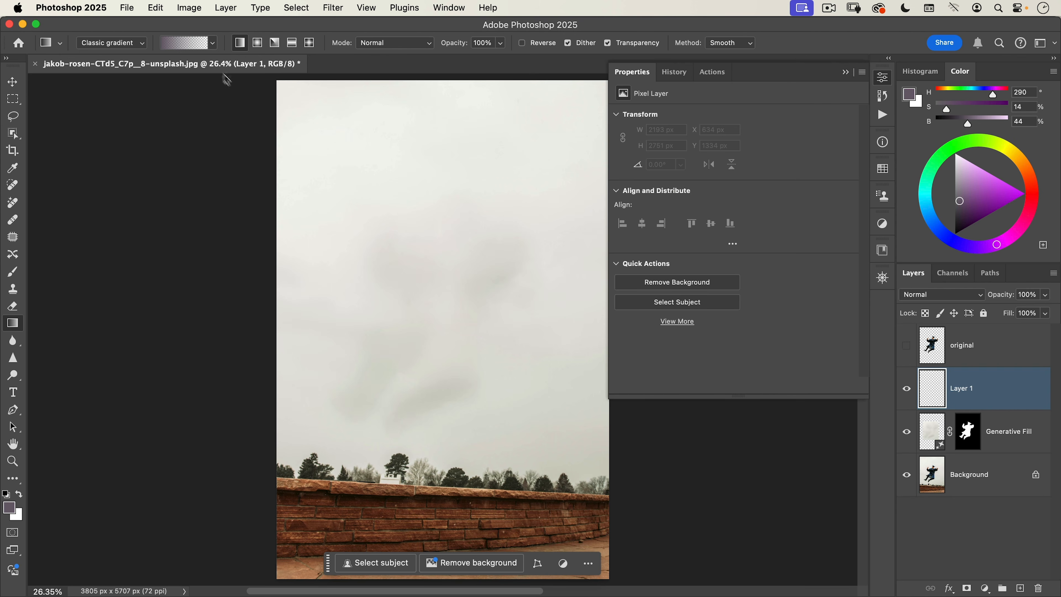
- Sample the light grey near the lower sky as the foreground colour and draw a vertical gradient that covers the blotchy sky
key("alt")
left_click(355, 199, "alt")
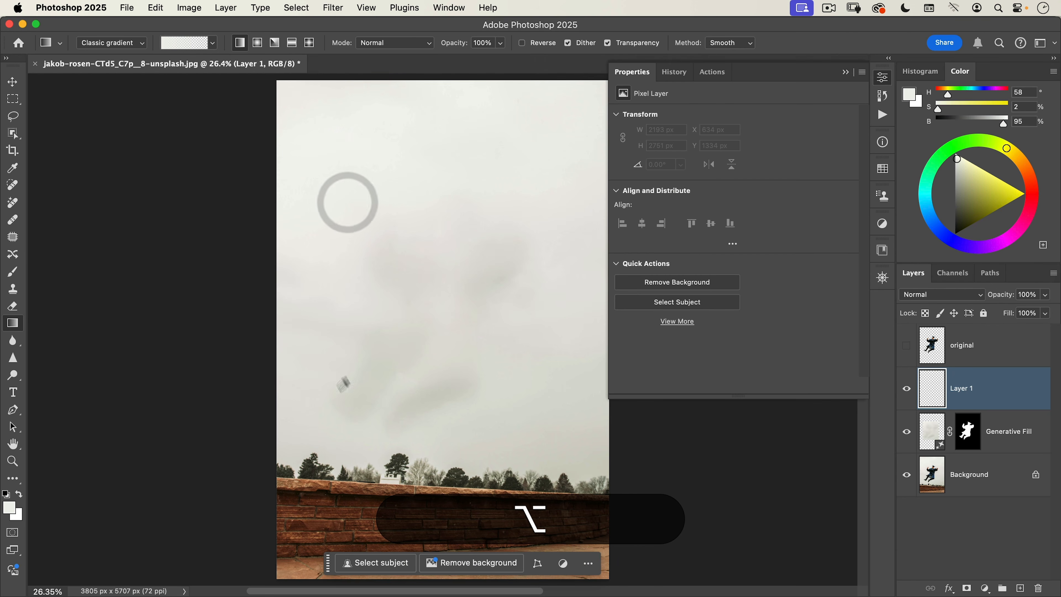
left_click(470, 428, "alt")
left_click_drag(470, 428, 457, 424)
left_click_drag(459, 383, 454, 462)
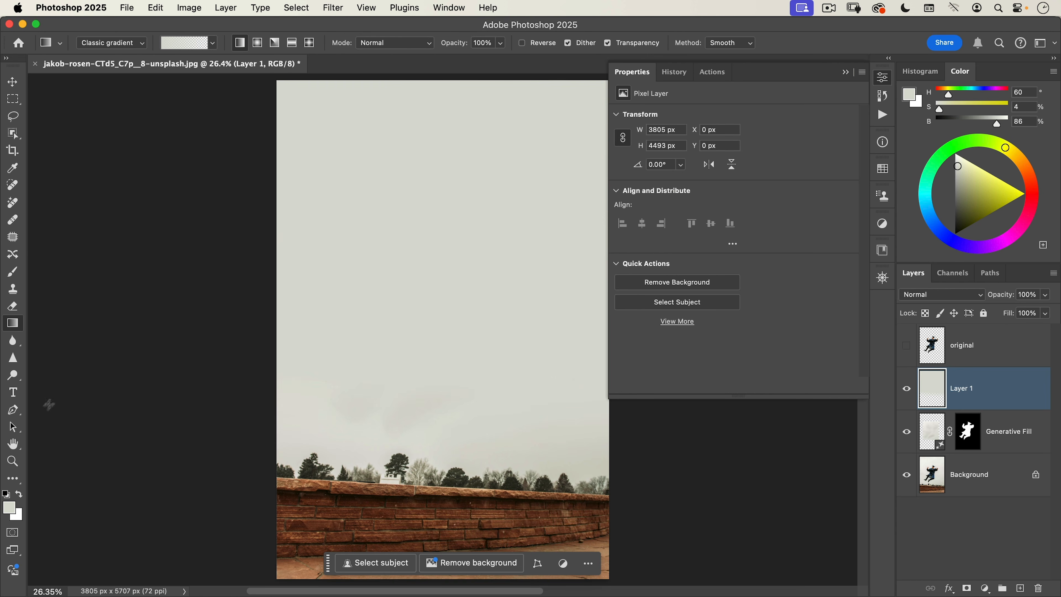
- Lighten the foreground colour to 92% brightness and draw a gradient from the top of the sky down to just above the trees
left_click(13, 507)
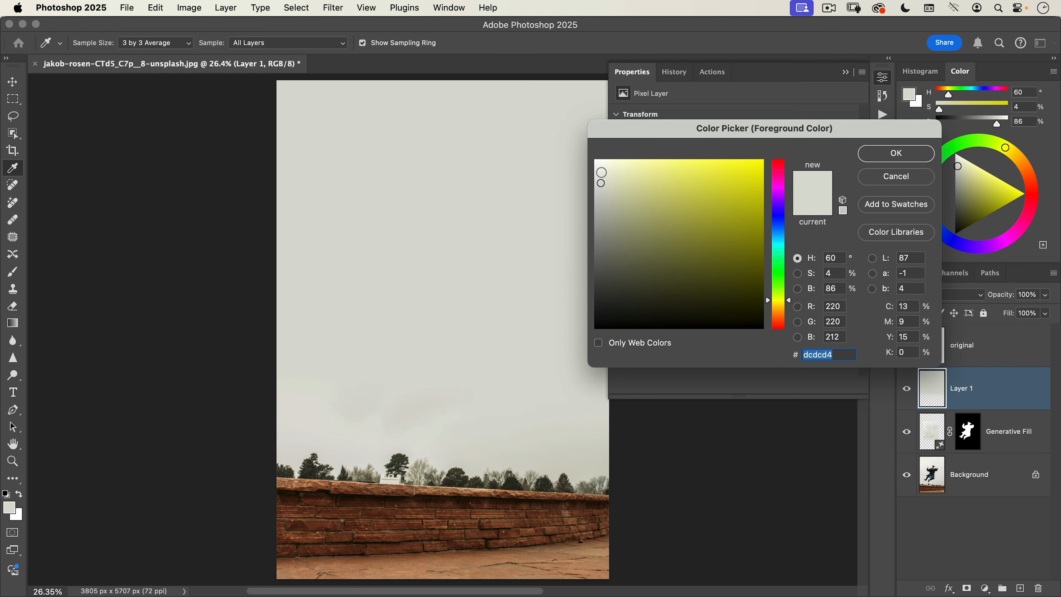
left_click(602, 173)
left_click(886, 151)
left_click_drag(422, 80, 412, 442)
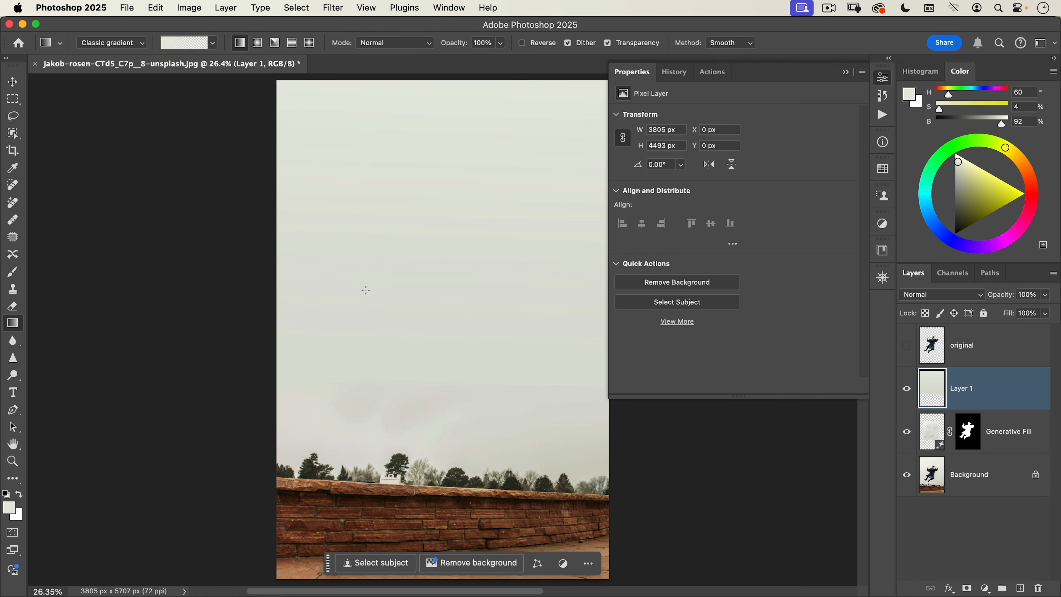
- Show the original layer, collapse the Properties panel and make the original layer active
left_click(907, 348)
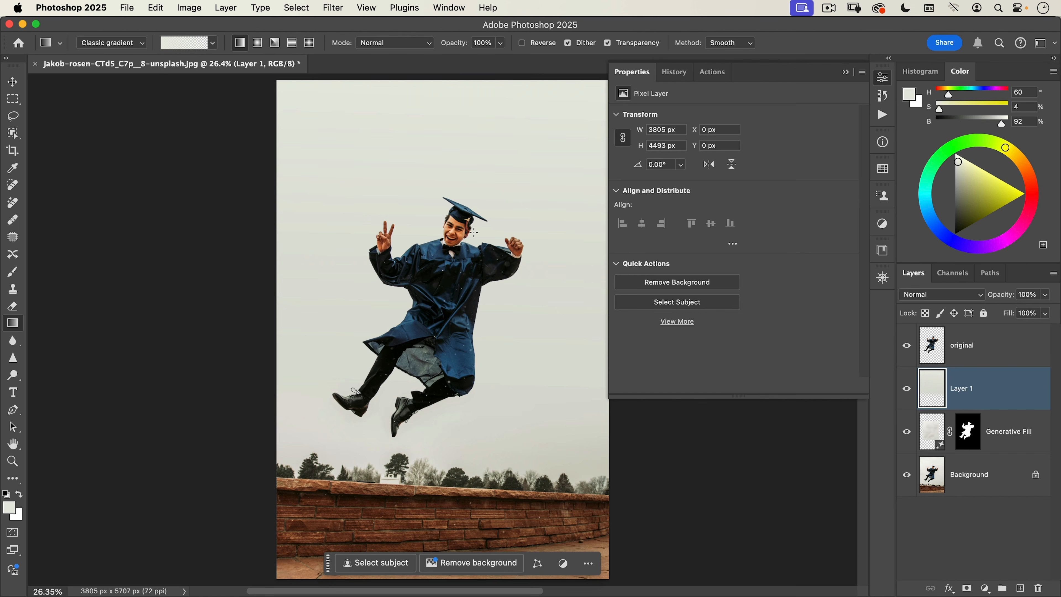
key("v")
left_click(883, 78)
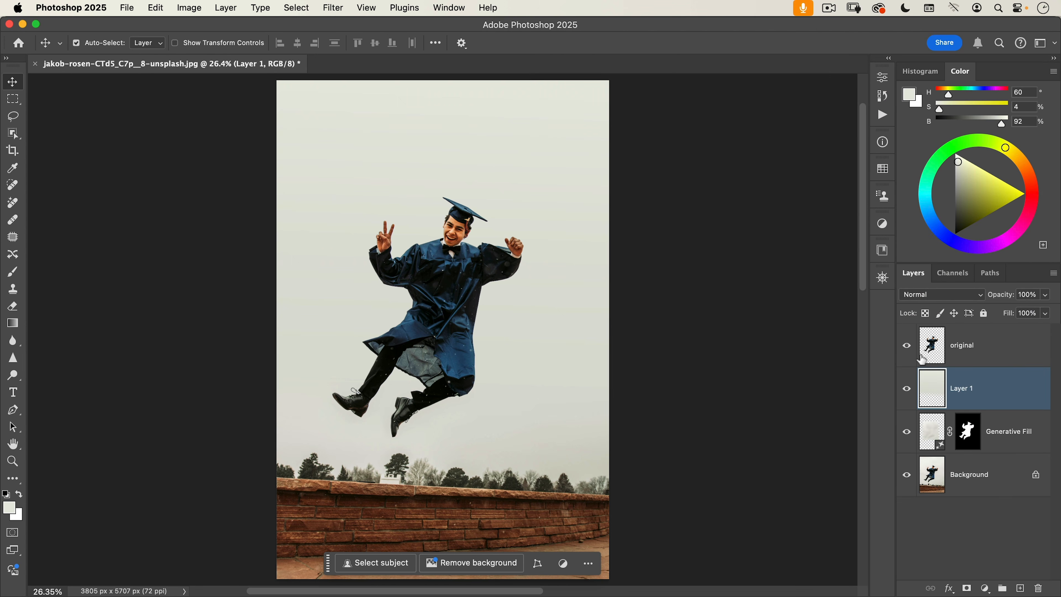
left_click(922, 359)
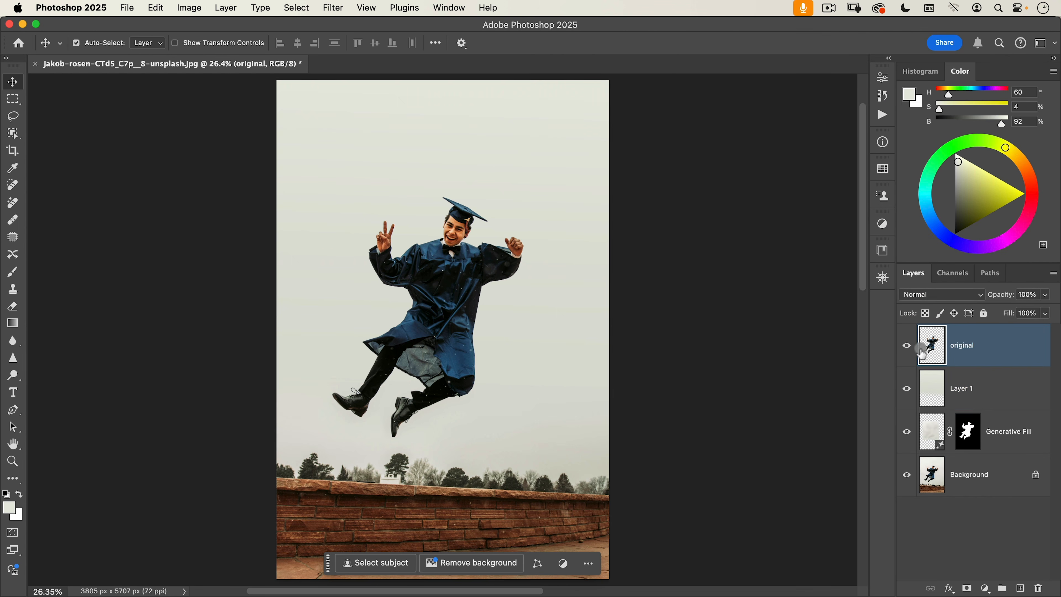
- With the Pen tool in Path mode, trace a path along the graduate's jaw and chin above the bow tie
left_click_drag(462, 228, 566, 158)
left_click_drag(556, 245, 594, 345)
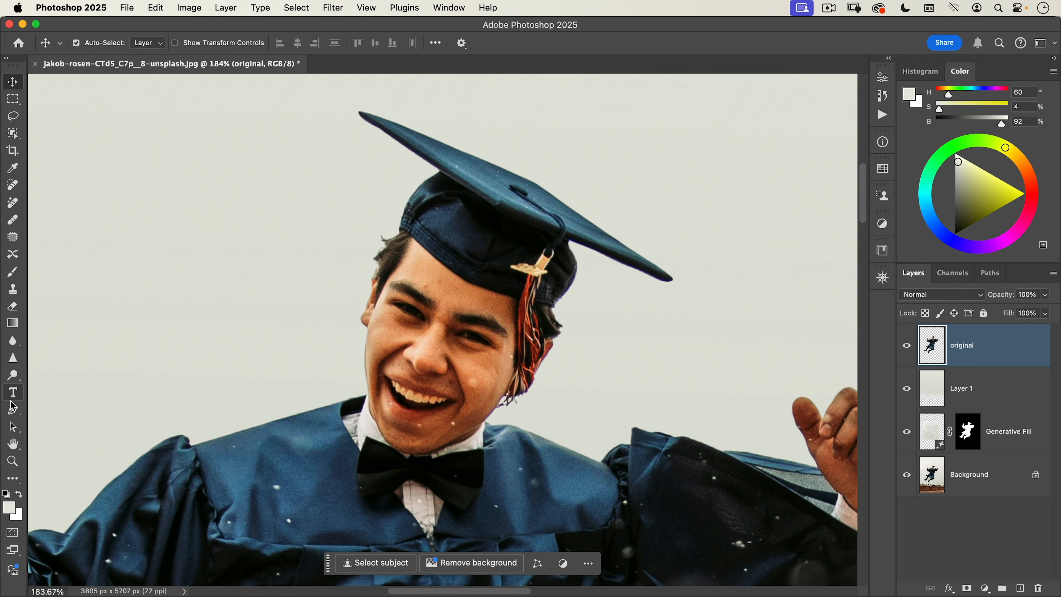
left_click(12, 409)
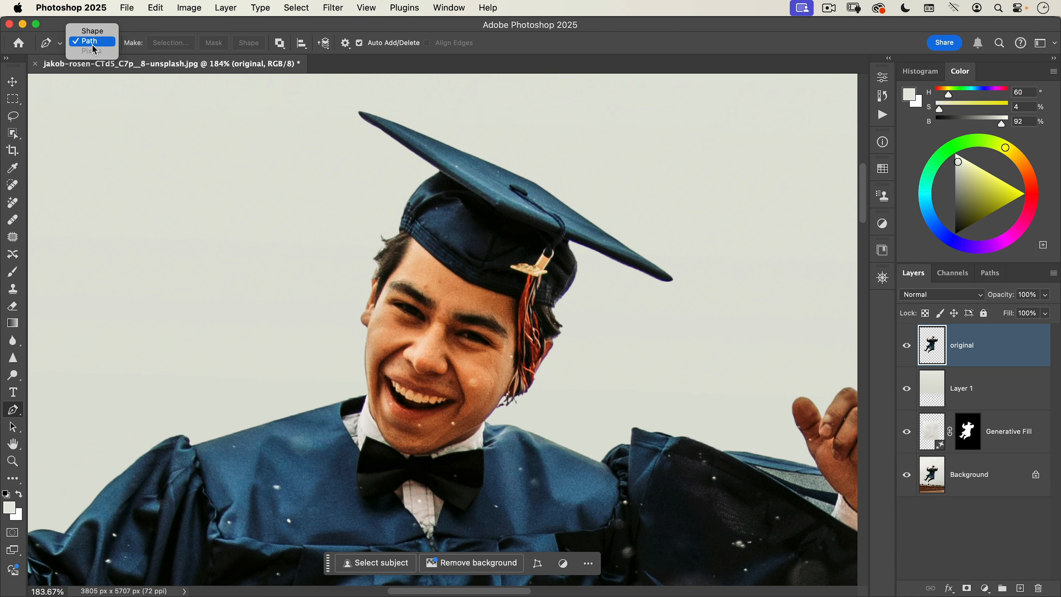
left_click(92, 45)
left_click_drag(381, 364, 439, 354)
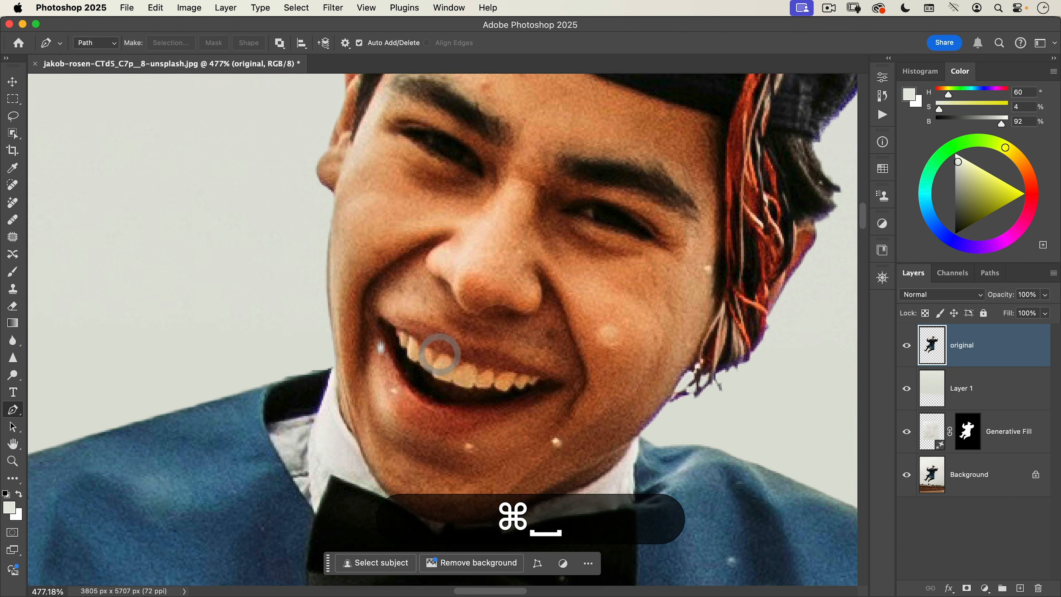
scroll(439, 354, "down", 5)
left_click_drag(288, 119, 311, 166)
left_click_drag(344, 239, 361, 295)
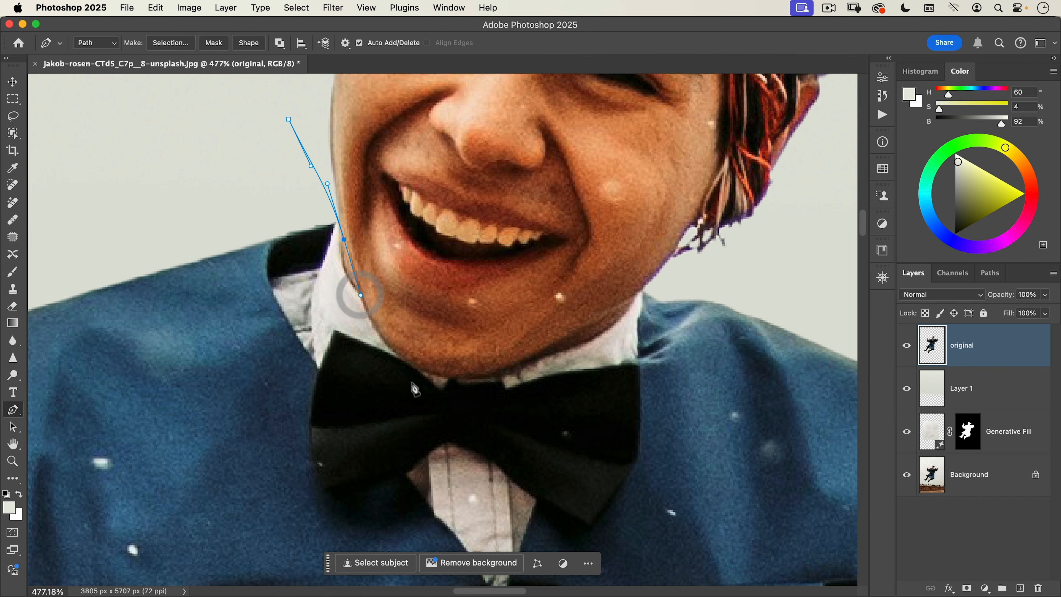
left_click_drag(420, 368, 469, 387)
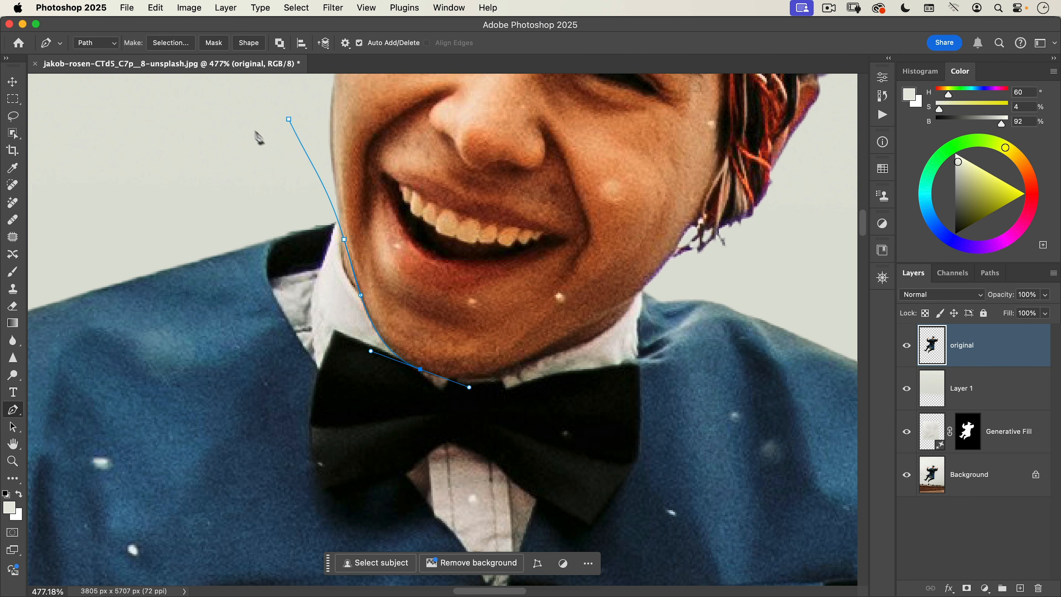
left_click_drag(529, 360, 577, 327)
key("cmd+z")
left_click_drag(636, 299, 557, 341)
key("super+z")
- Continue the path loosely around the tassel, cap and hair, and close it at its starting point
scroll(747, 245, "down", 5)
left_click_drag(717, 297, 754, 263)
left_click_drag(798, 169, 793, 146)
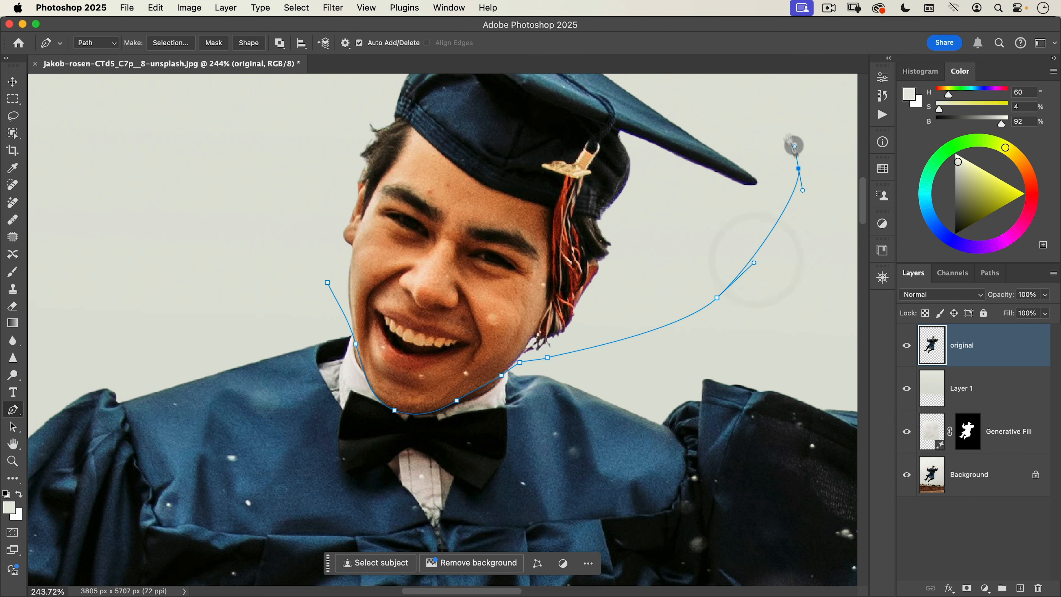
left_click_drag(767, 80, 746, 251)
left_click_drag(632, 158, 585, 138)
left_click_drag(416, 96, 376, 97)
left_click_drag(241, 104, 212, 217)
left_click_drag(207, 291, 214, 338)
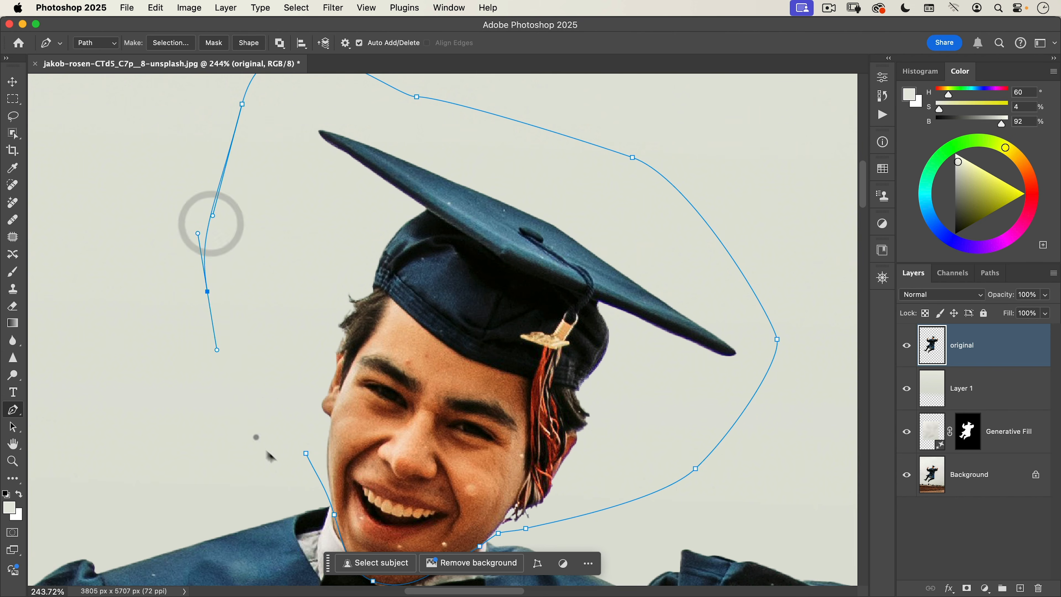
left_click(306, 453)
- Convert the head path into a new selection with a feather radius of 0.1 pixels
left_click_drag(475, 319, 490, 159)
right_click(489, 159)
left_click(529, 222)
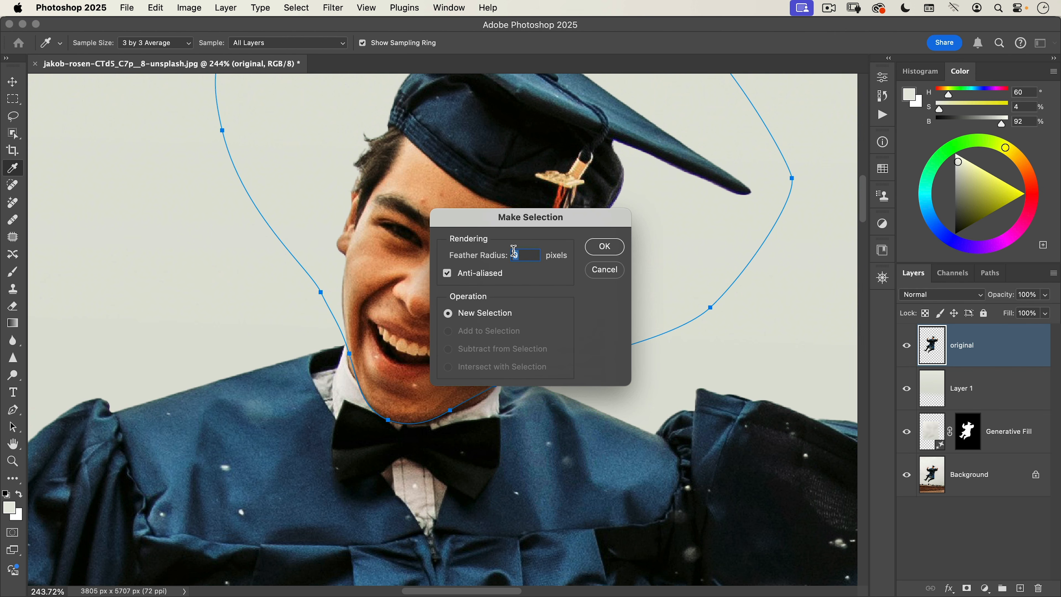
type("0.1")
left_click(604, 246)
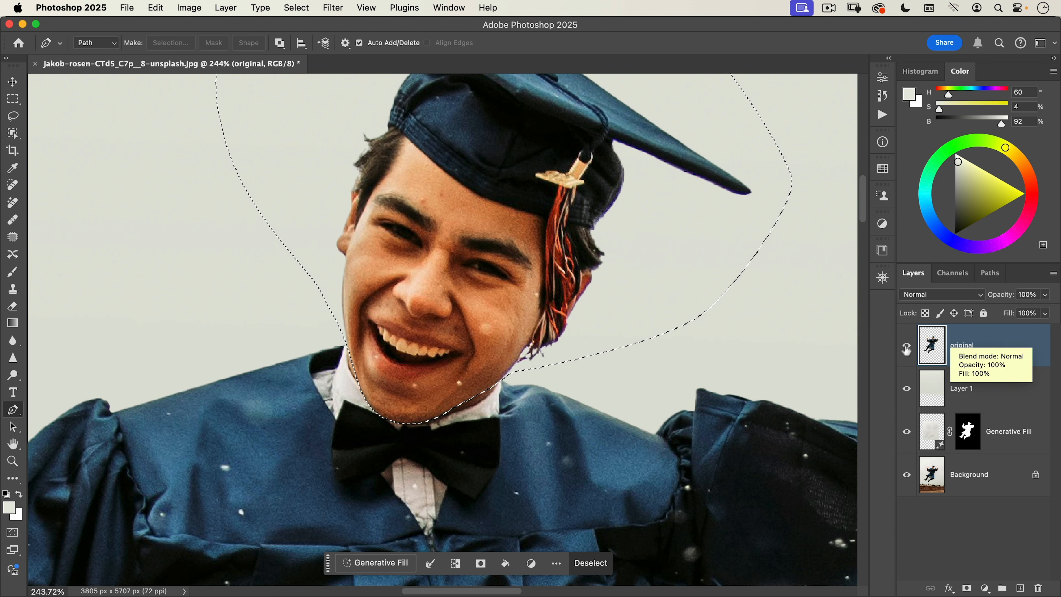
- Duplicate the original layer, cut the selected head from the copy onto its own layer, and hide the original layer
left_click_drag(932, 349, 1020, 587)
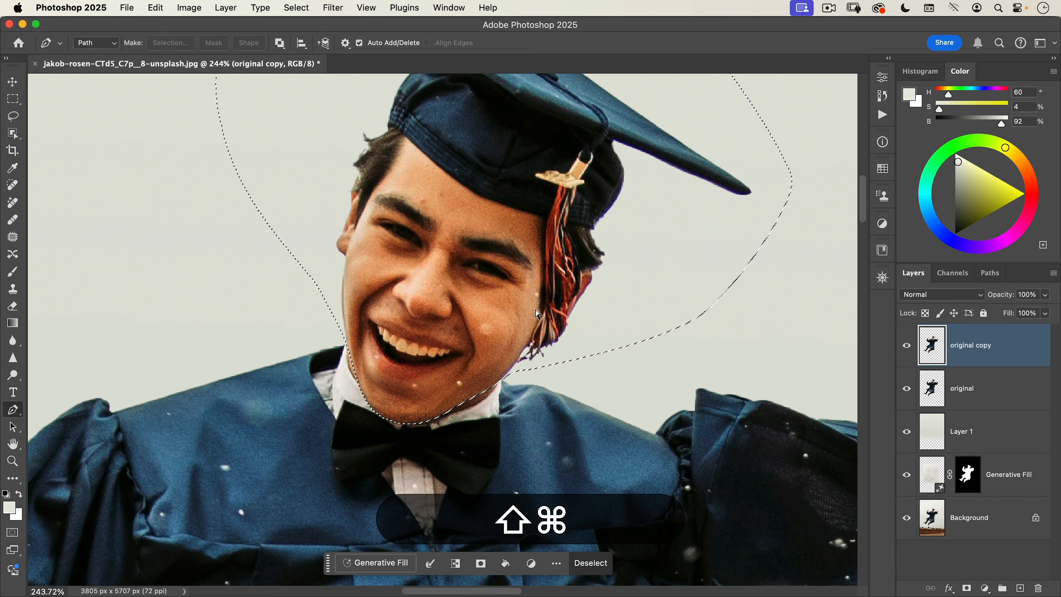
key("ctrl+shift+j")
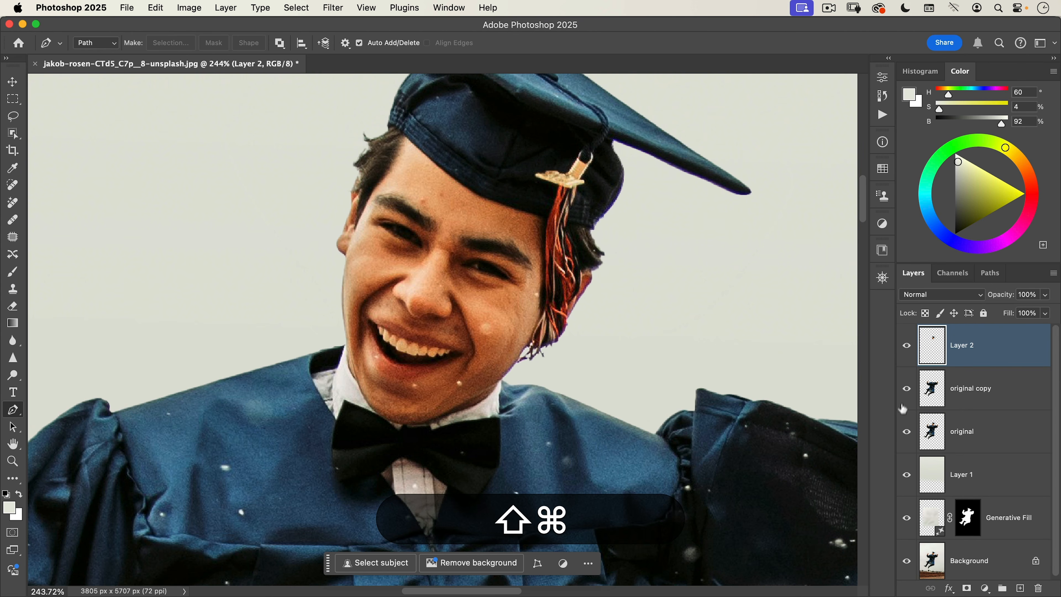
left_click(906, 431)
- Toggle the head layer's visibility to check that the head is separated from the body
left_click(907, 347)
left_click(907, 346)
left_click(907, 347)
left_click(906, 346)
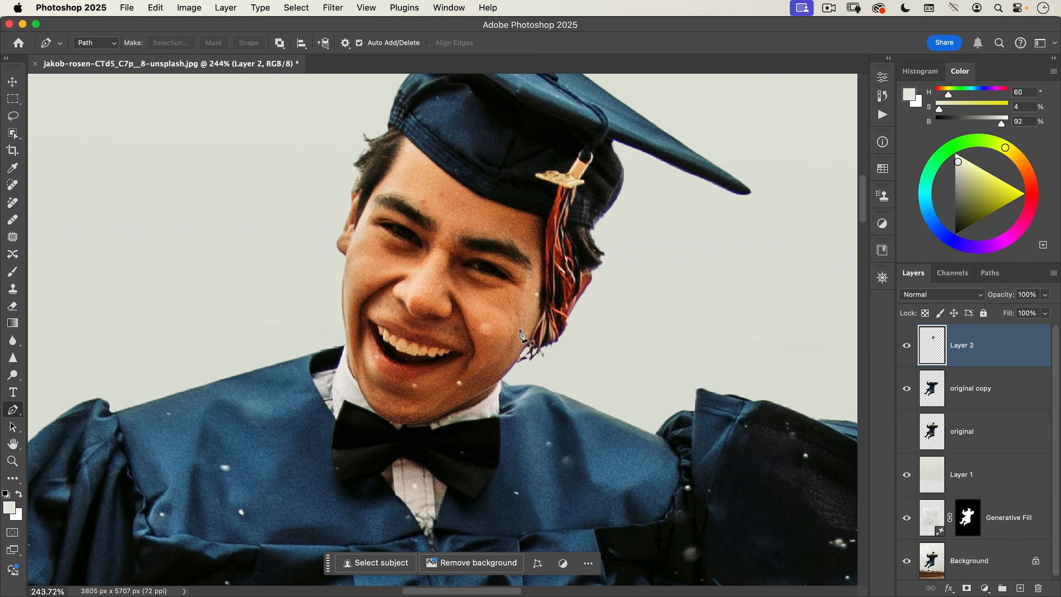
- Start a free transform of the head layer and place its reference point at the bottom of the chin
key("v")
key("super+minus")
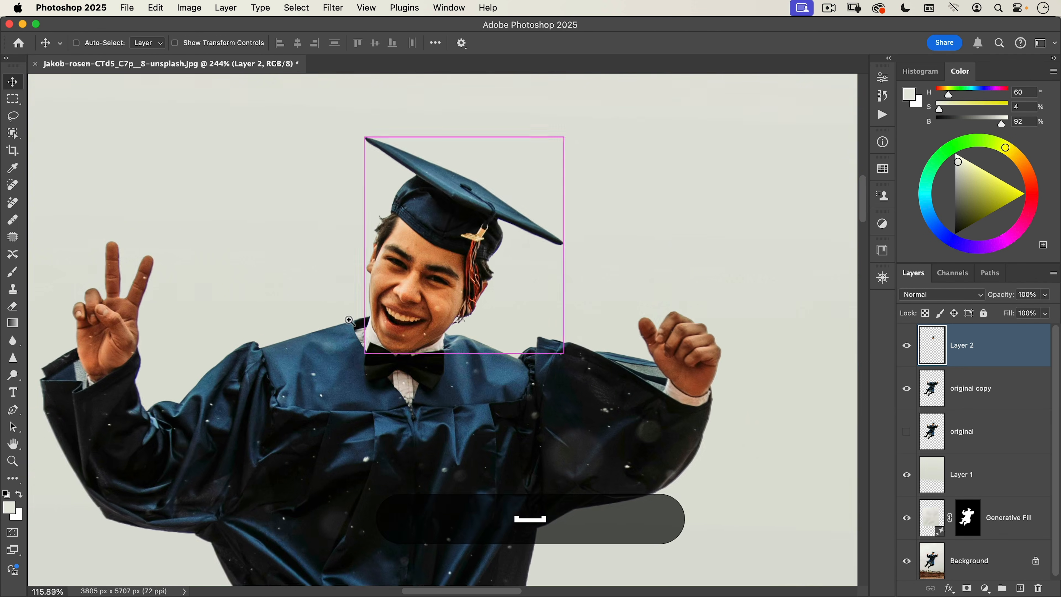
left_click_drag(350, 321, 340, 321)
left_click_drag(414, 267, 481, 234)
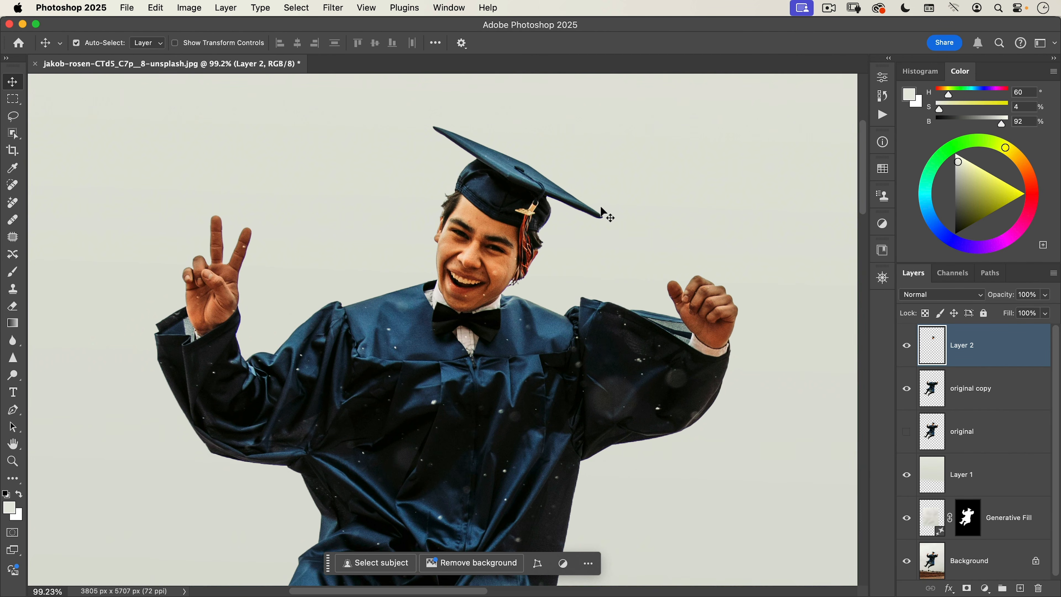
key("super+t")
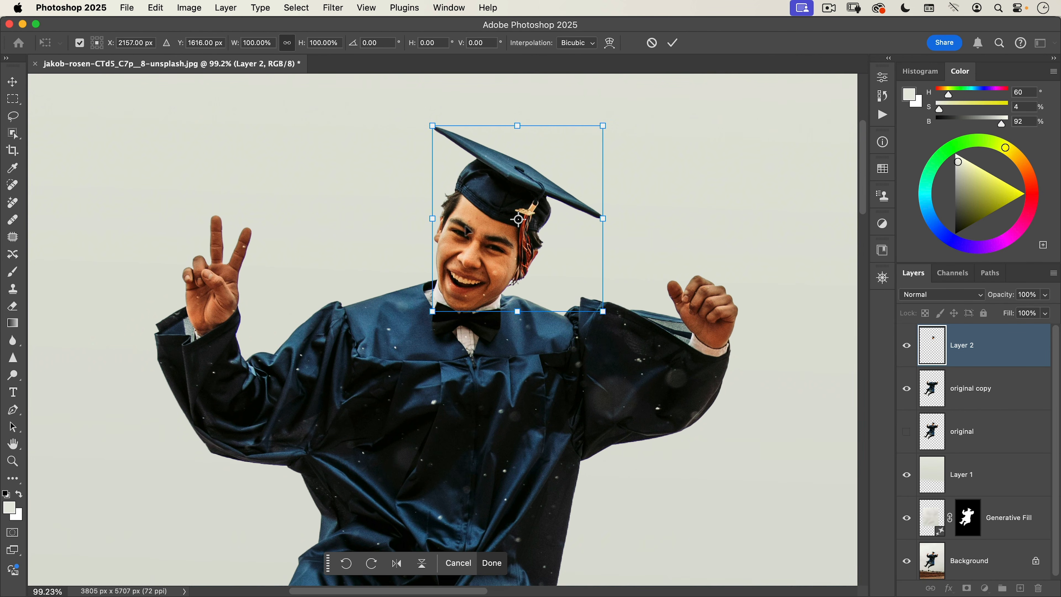
left_click_drag(519, 219, 463, 301)
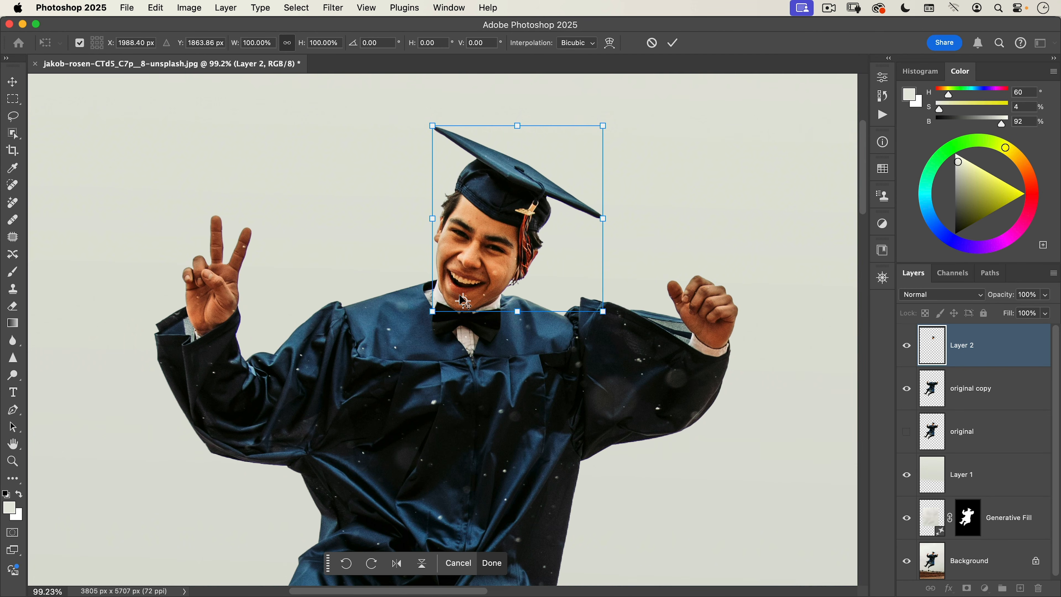
mouse_move(463, 301)
left_mouse_down()
mouse_move(446, 311)
mouse_move(458, 288)
left_mouse_up()
scroll(459, 305, "up", 5)
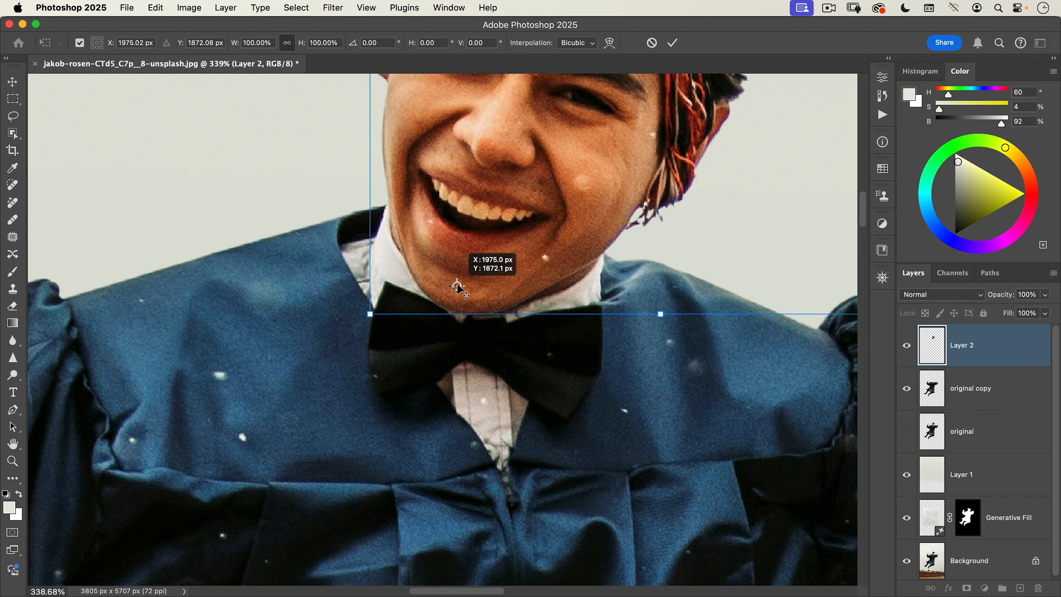
left_click_drag(530, 235, 459, 291)
left_click_drag(461, 202, 419, 279)
- Enlarge the head proportionally to 180% from the chin and apply the transform
left_click_drag(605, 160, 732, 95)
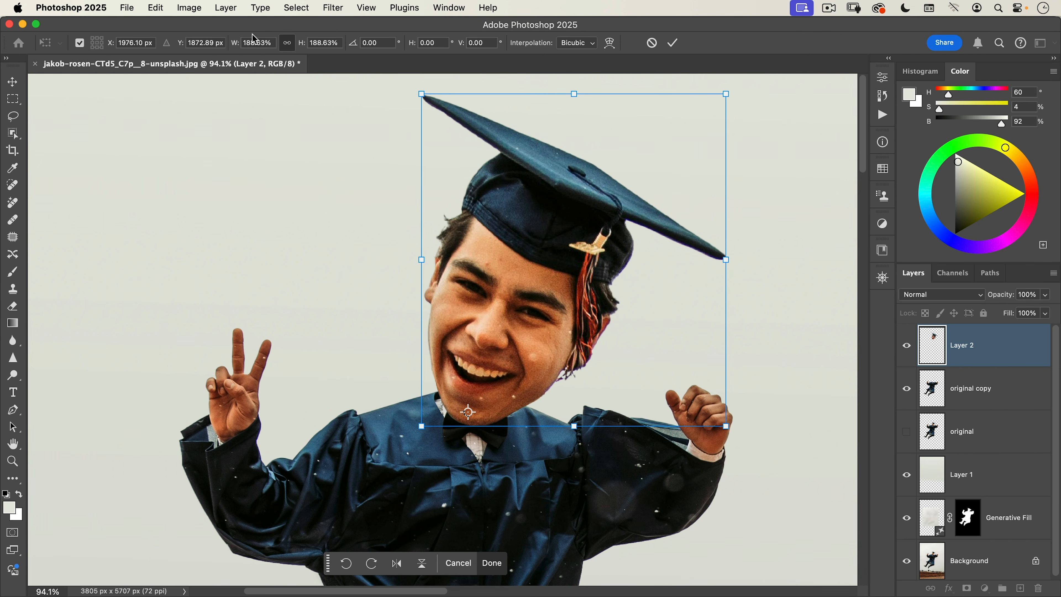
left_click(255, 41)
type("180")
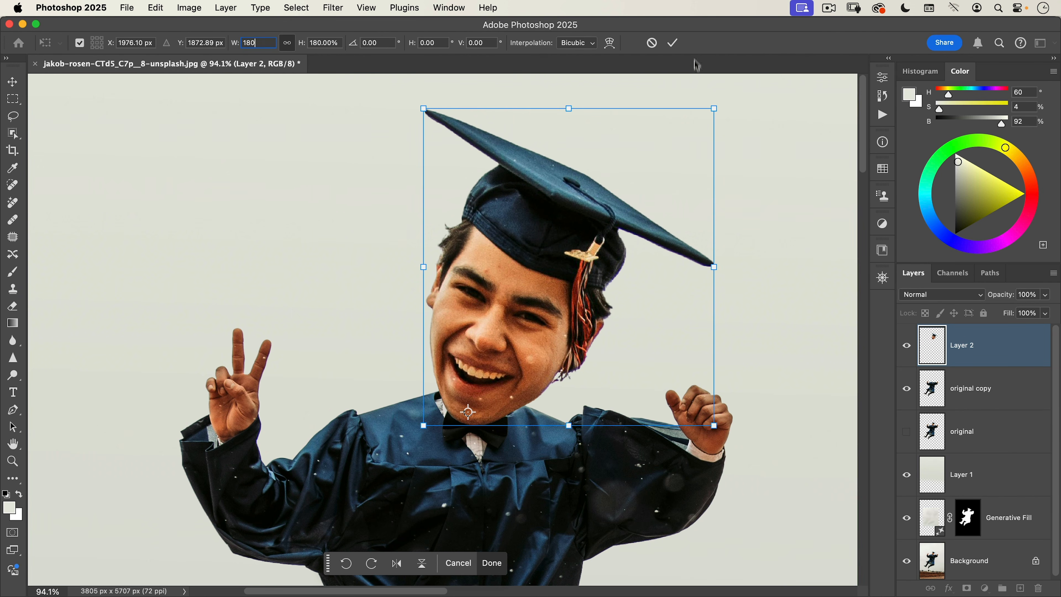
left_click(672, 44)
- Rename the original copy layer as cutup
left_click_drag(399, 322, 391, 460)
left_click_drag(391, 459, 400, 185)
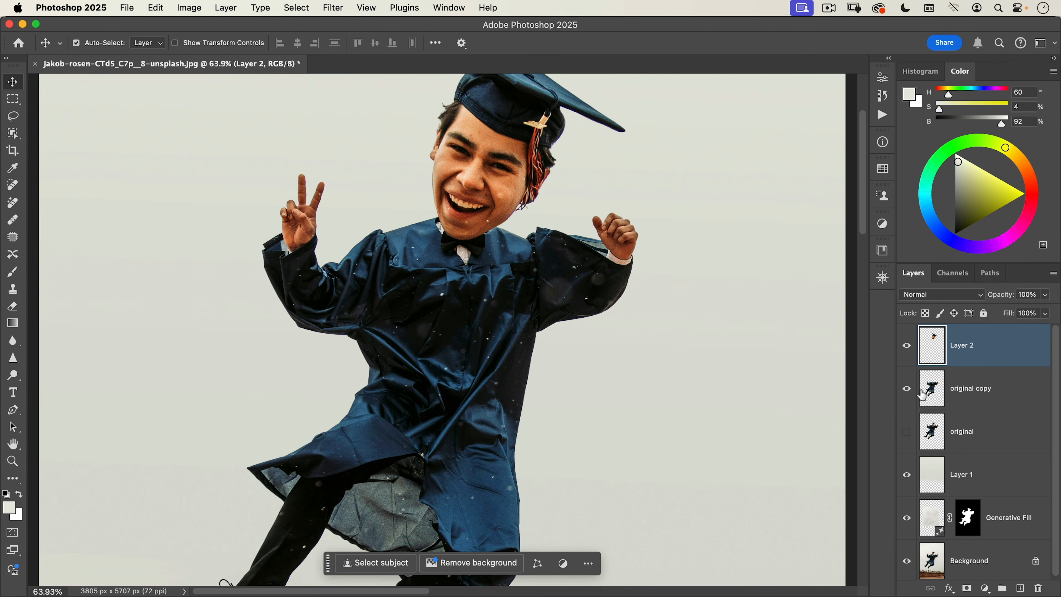
left_click(922, 393)
double_click(960, 389)
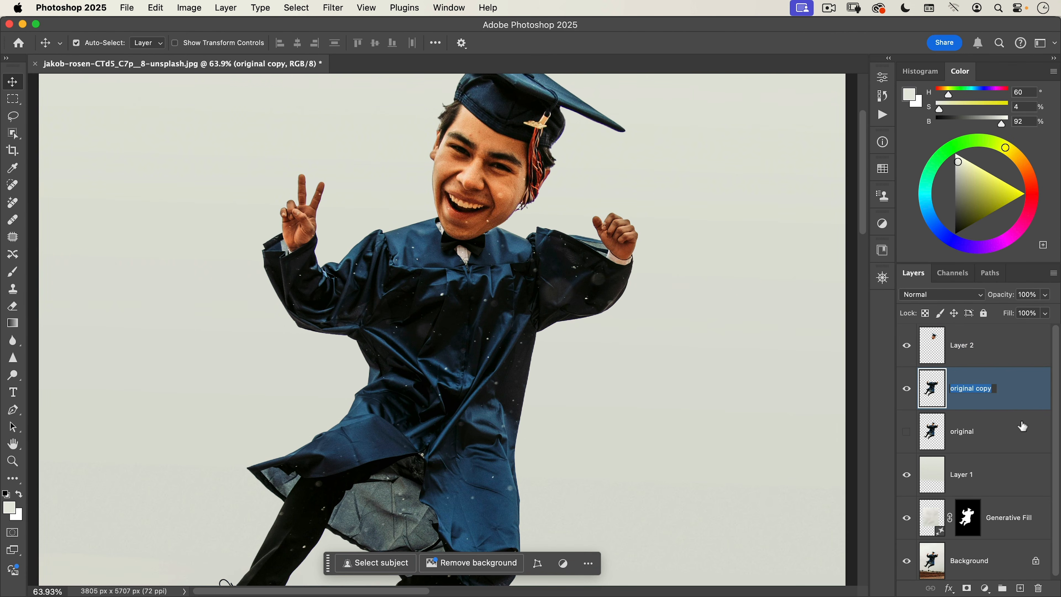
type("cutut")
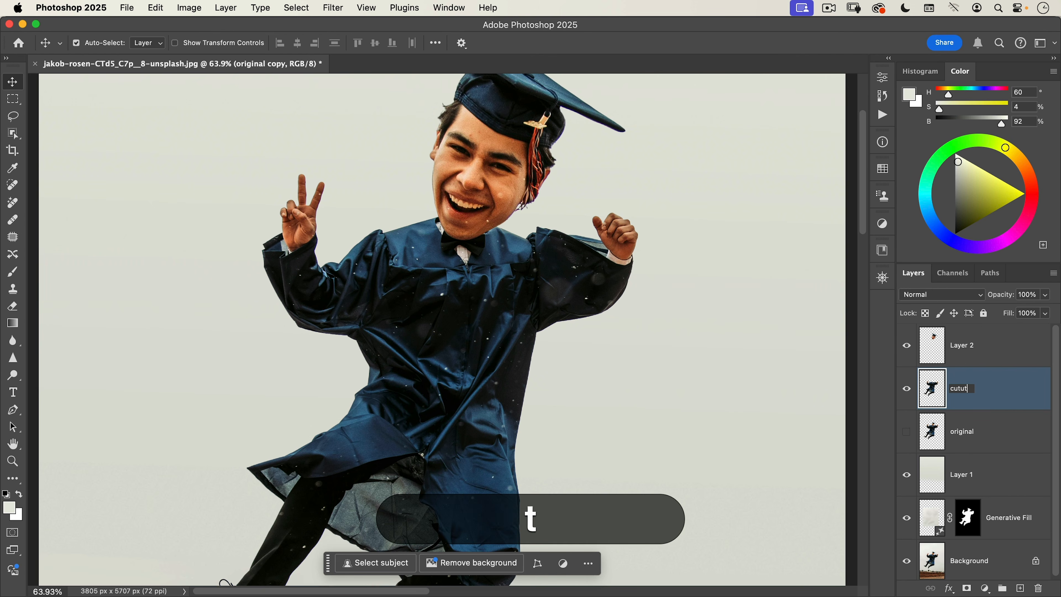
key("BackSpace")
type("p")
key("Return")
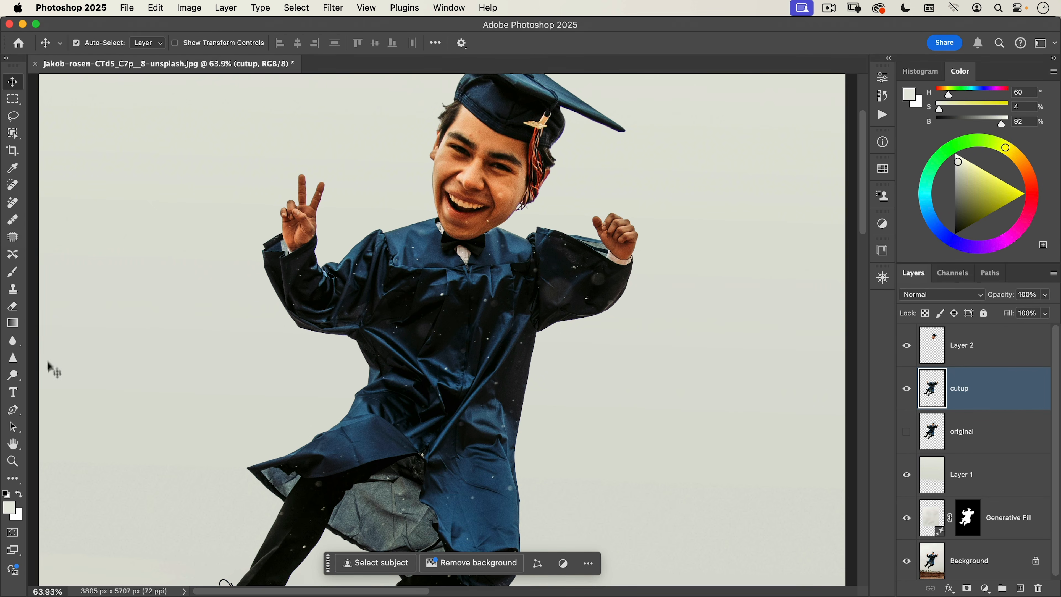
- Trace a Pen path along the wrist and palm edge of the peace-sign hand, following the gown's sleeve opening
left_click(13, 410)
left_click_drag(292, 226, 385, 145)
left_click_drag(254, 275, 336, 175)
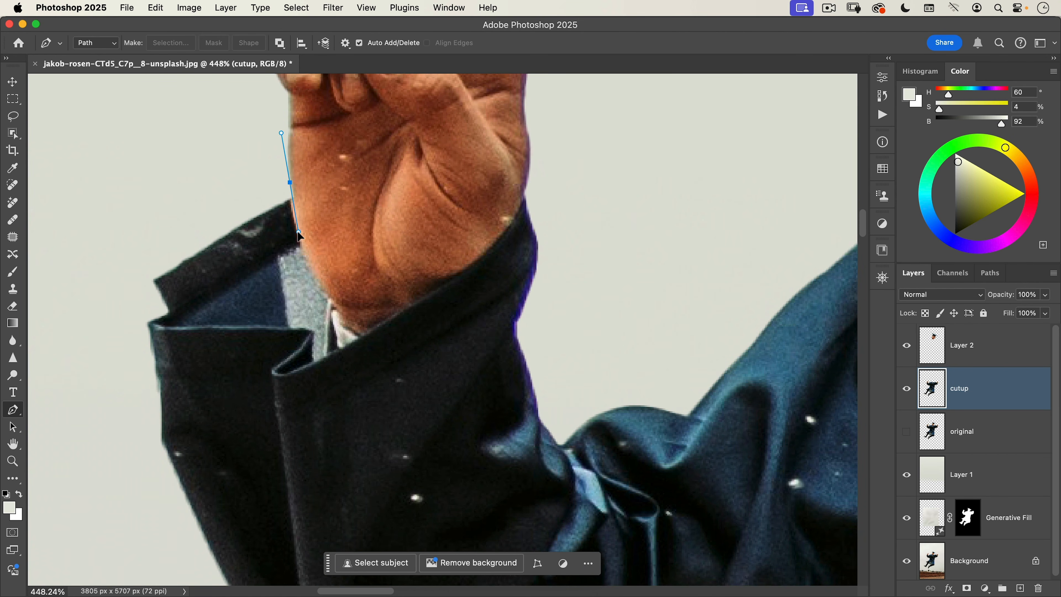
left_click_drag(322, 283, 408, 306)
key("super+z")
left_click_drag(449, 278, 467, 268)
left_click_drag(512, 222, 529, 195)
left_click_drag(537, 167, 544, 152)
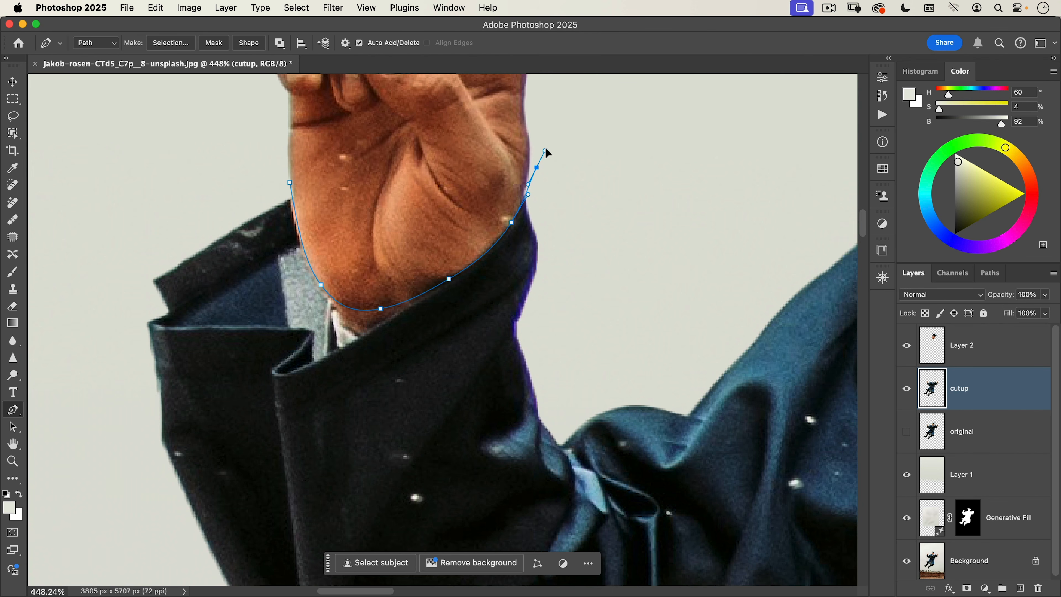
- Continue the path loosely around the fingers of the peace-sign hand and close it at the wrist
key("super+minus")
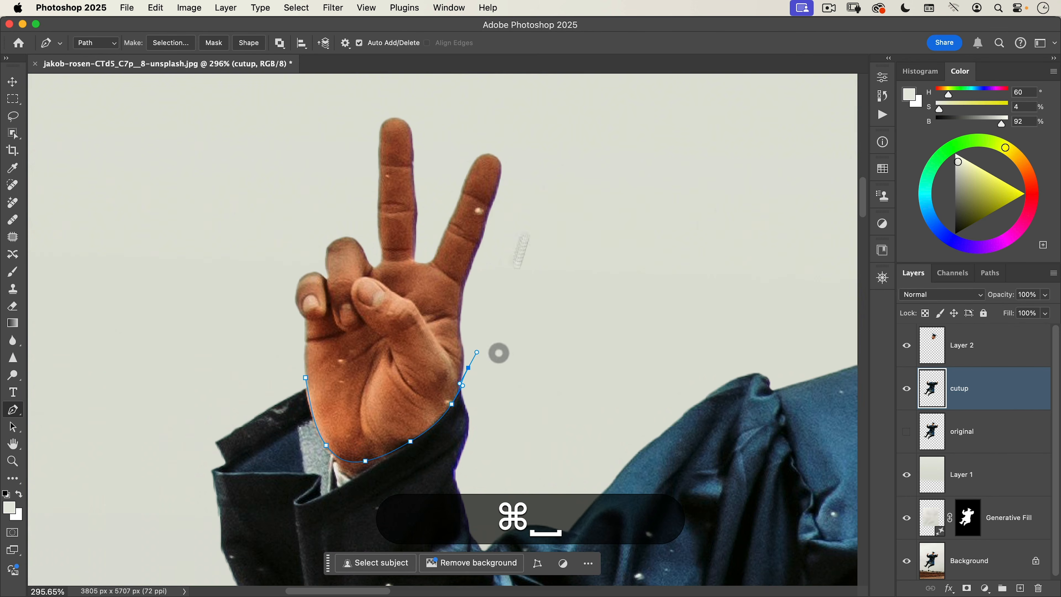
left_click_drag(445, 88, 390, 79)
left_click_drag(310, 102, 306, 105)
left_click_drag(246, 233, 258, 286)
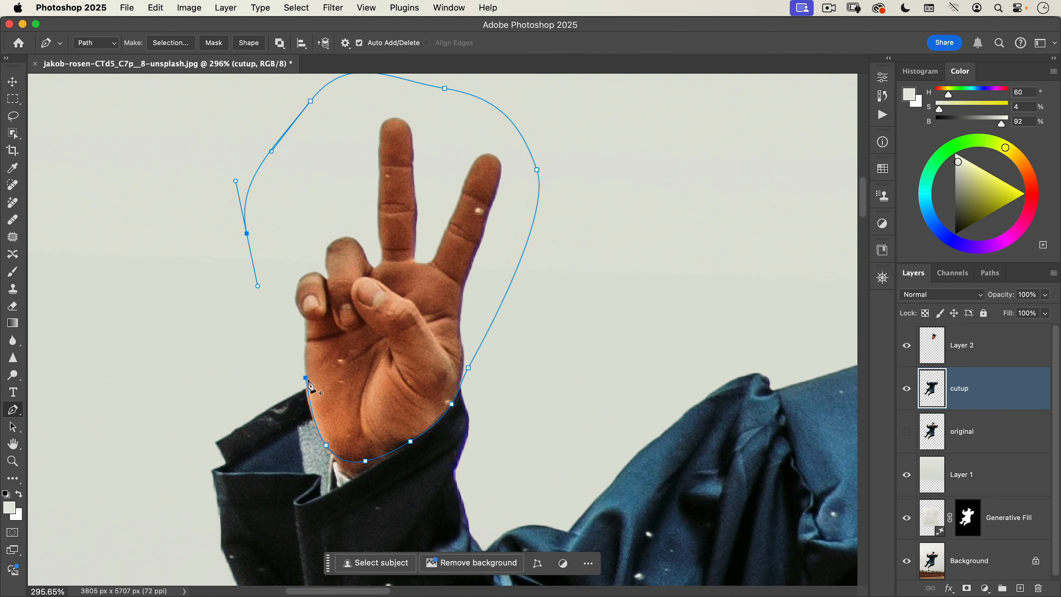
key("super+z")
left_click(305, 378)
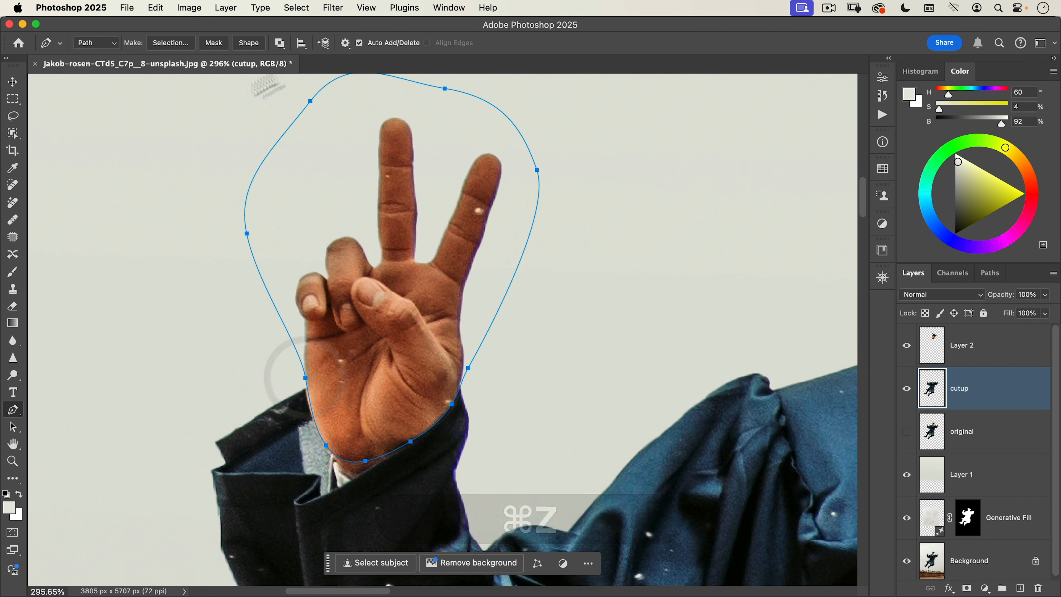
- Convert the closed path around the peace-sign hand into a selection and cut the hand onto its own layer
right_click(396, 184)
left_click(450, 248)
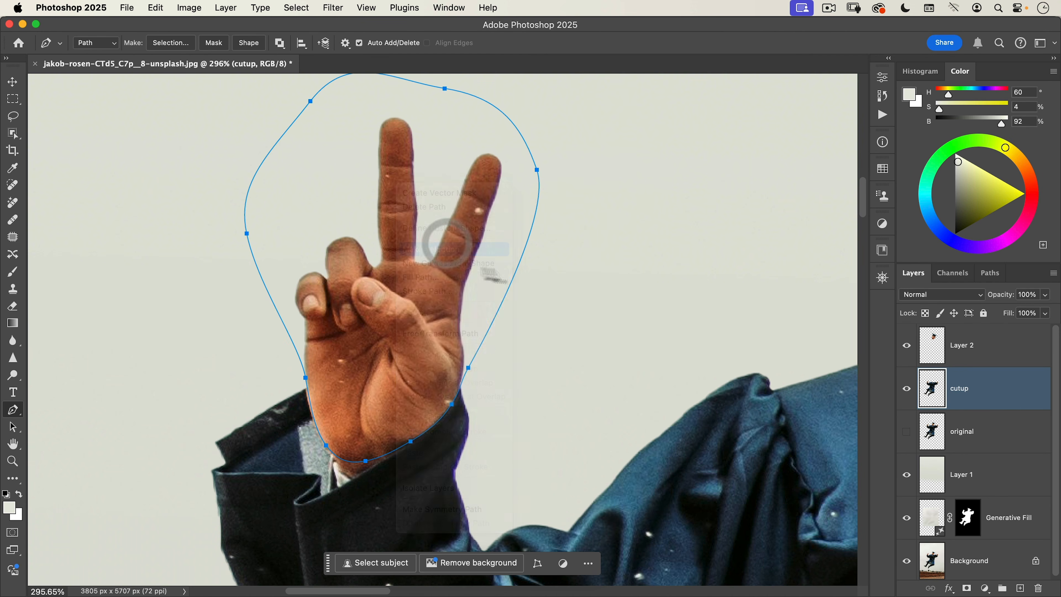
key("Return")
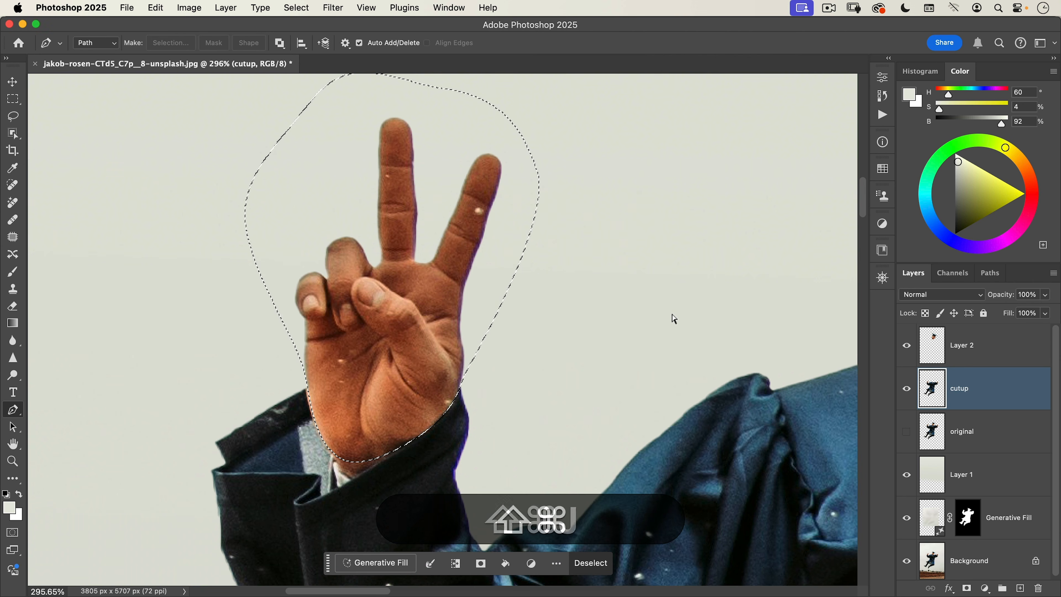
key("shift+super+j")
key("shift+super+v")
- Enlarge the peace-sign hand proportionally to 150% from a reference point at the wrist and apply the transform
key("super+t")
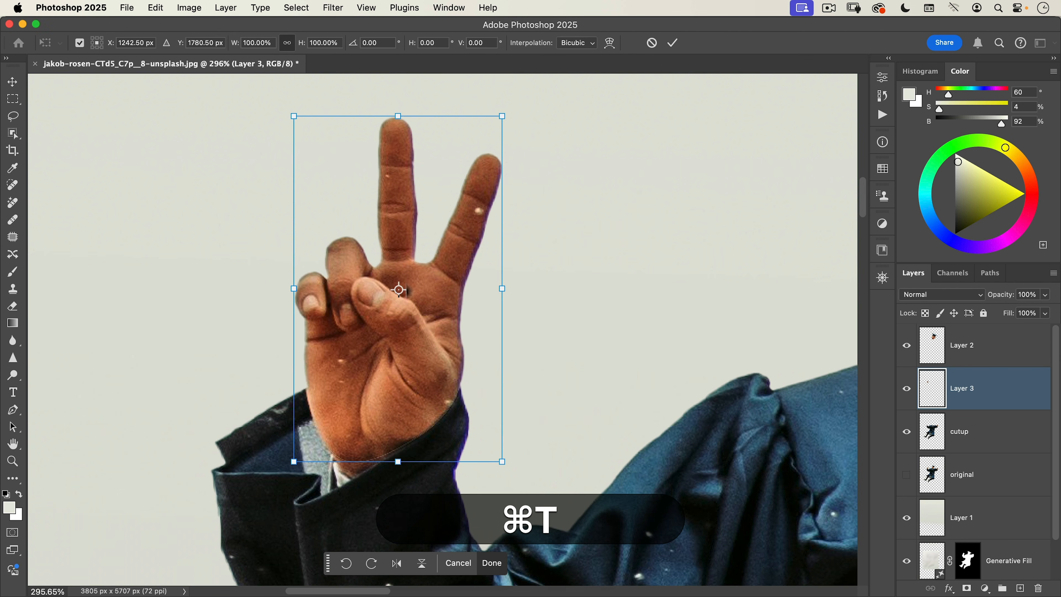
left_click_drag(399, 290, 425, 427)
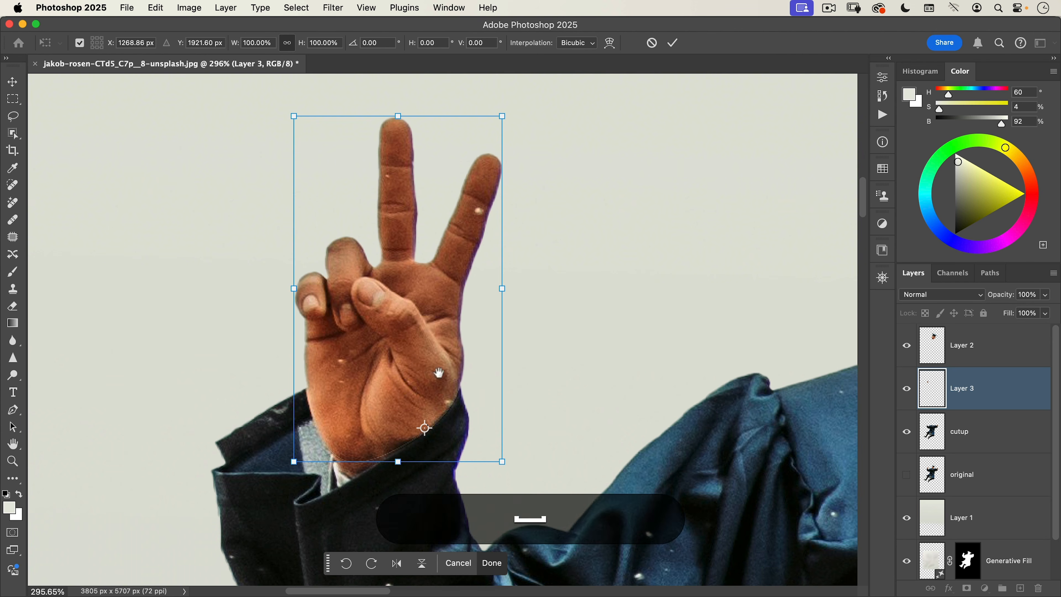
left_click_drag(439, 373, 397, 393)
left_click(257, 42)
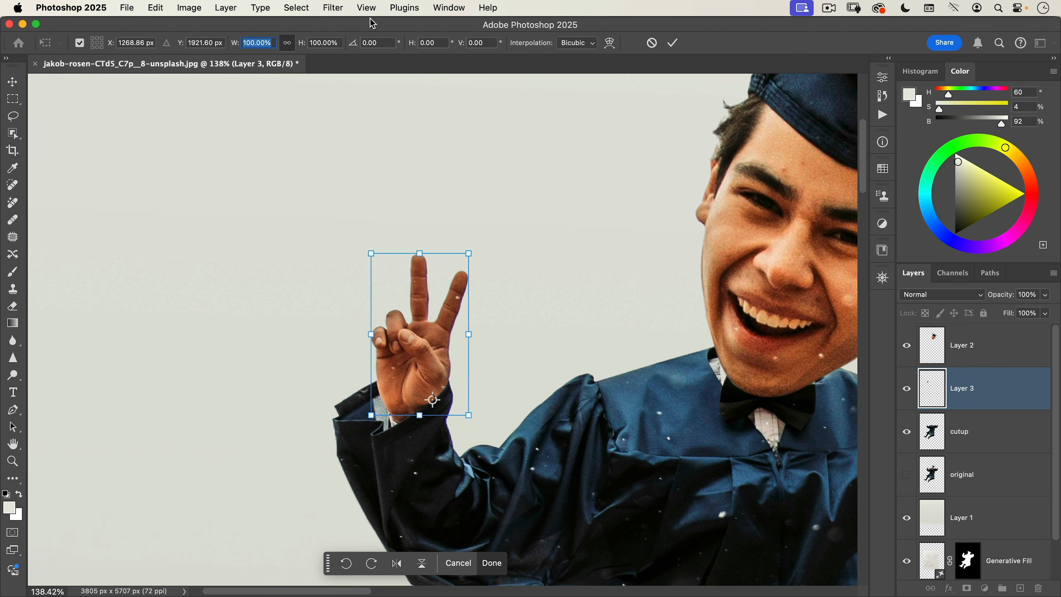
type("150")
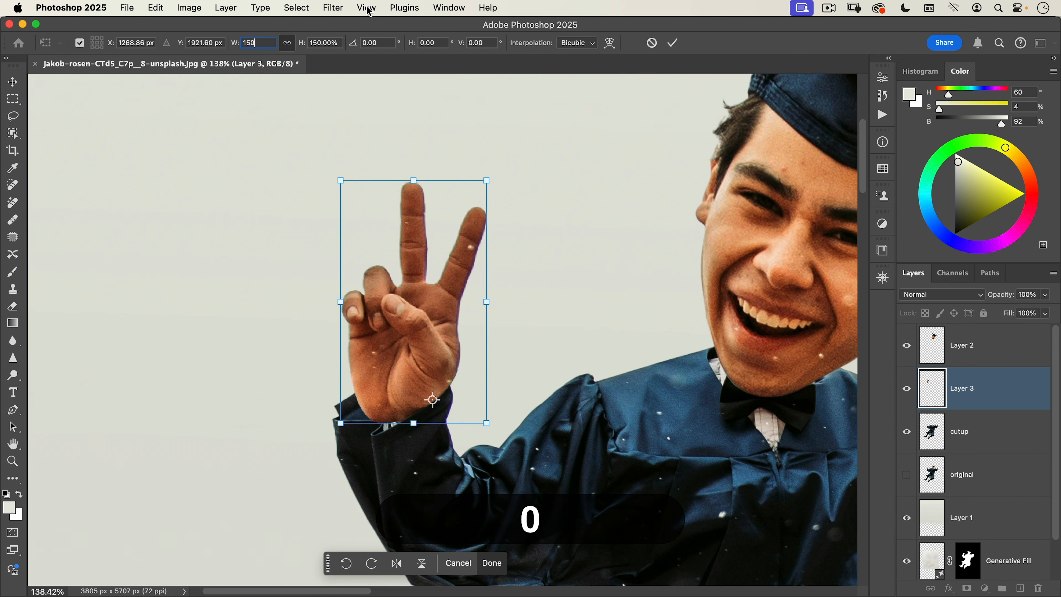
left_click(670, 43)
- Start a Pen path on the cutup layer in the empty background just below the thumb of the closed fist
key("super+0")
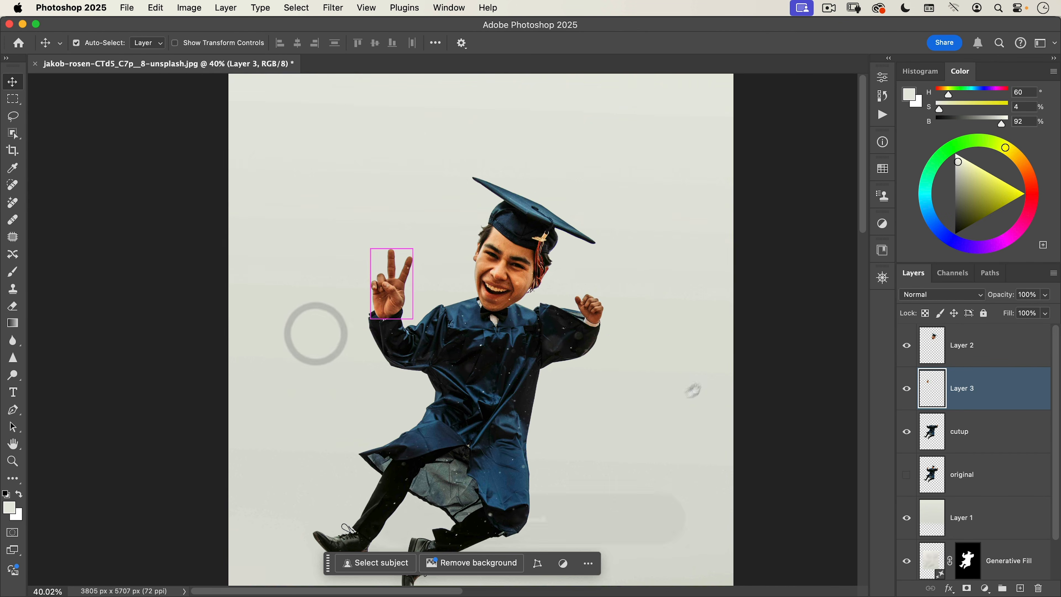
left_click_drag(553, 319, 635, 256)
left_click_drag(564, 260, 580, 308)
left_click_drag(498, 277, 518, 275)
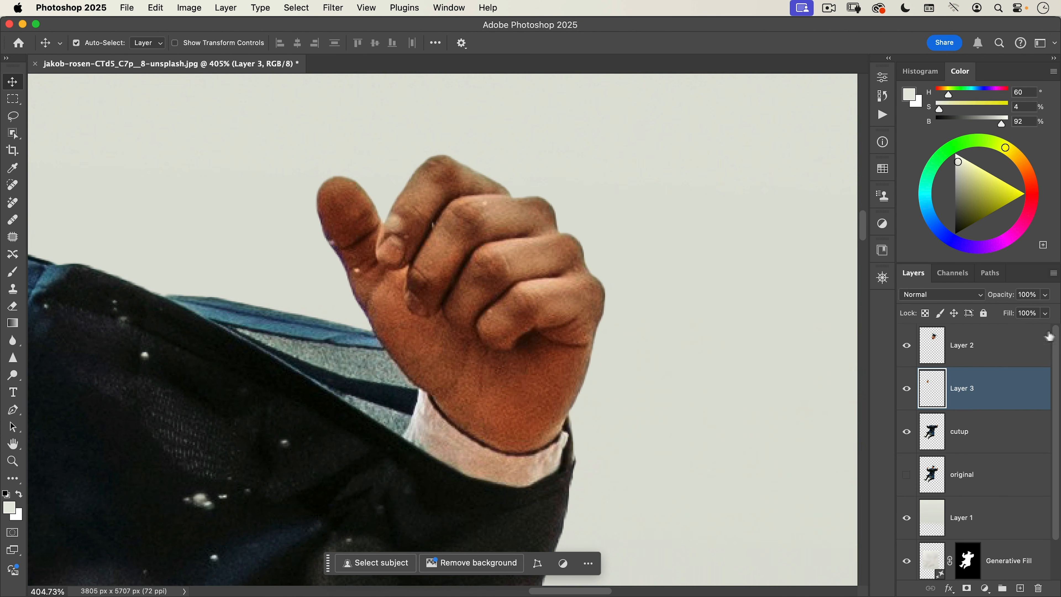
left_click(932, 437)
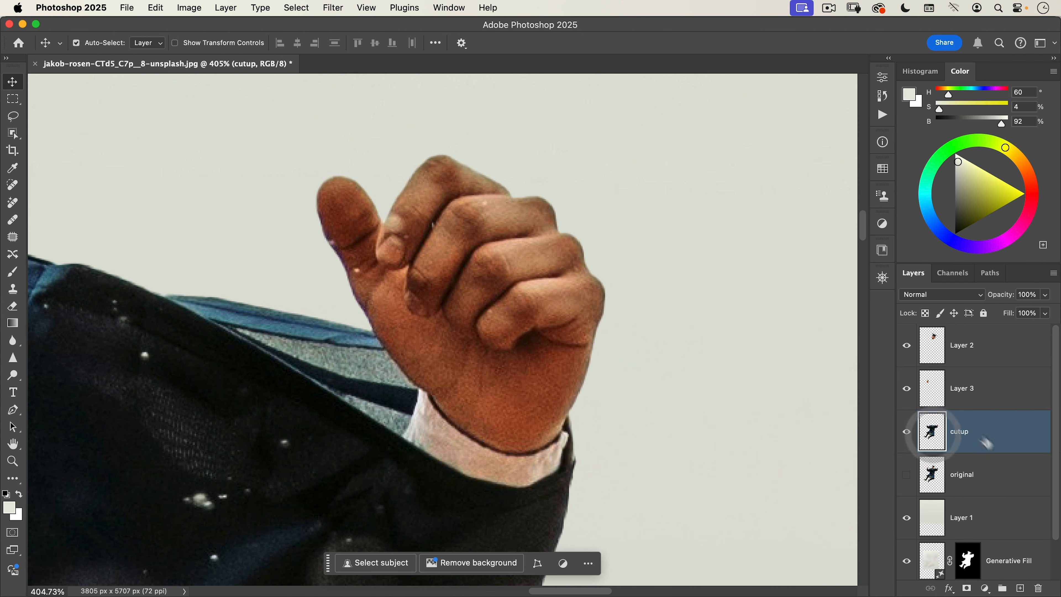
key("p")
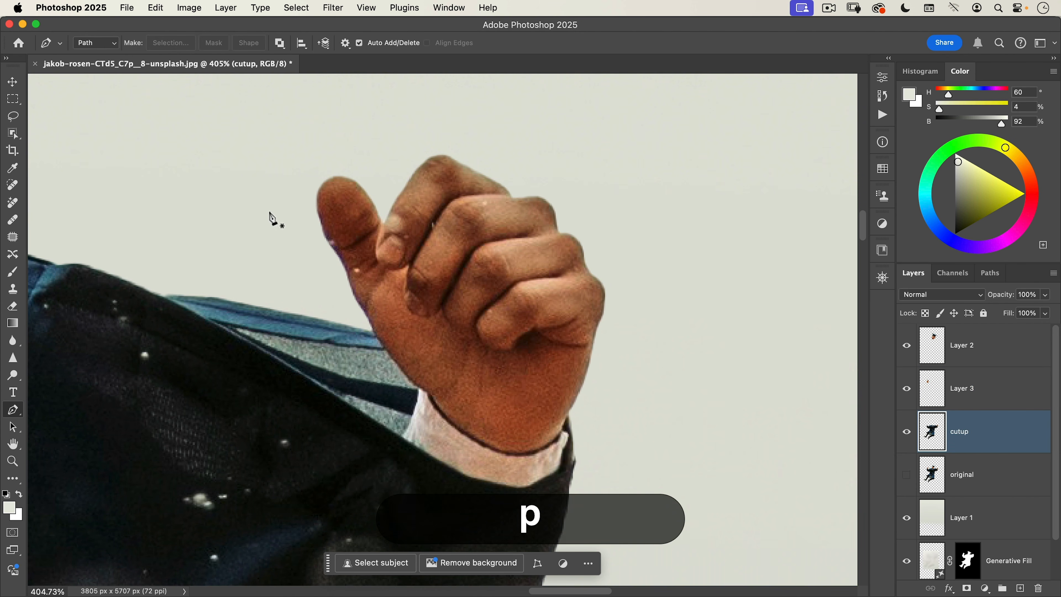
left_click_drag(314, 261, 339, 301)
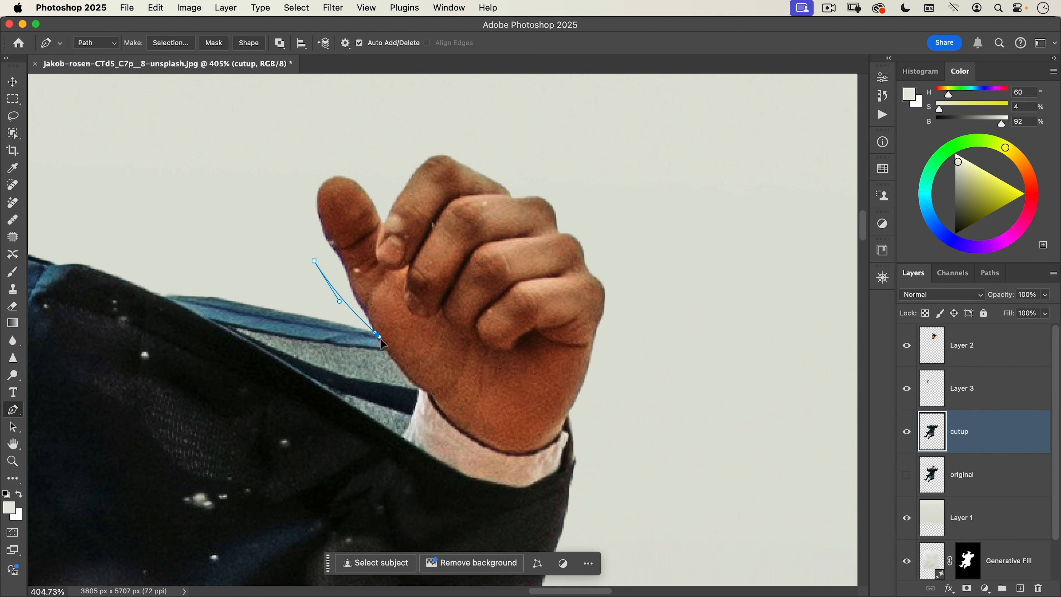
key("super+z")
key("super+z")
- Continue the path down the palm edge and around the wrist of the fist, following the white shirt cuff
left_click_drag(380, 342, 392, 362)
left_click_drag(425, 394, 426, 396)
key("super+z")
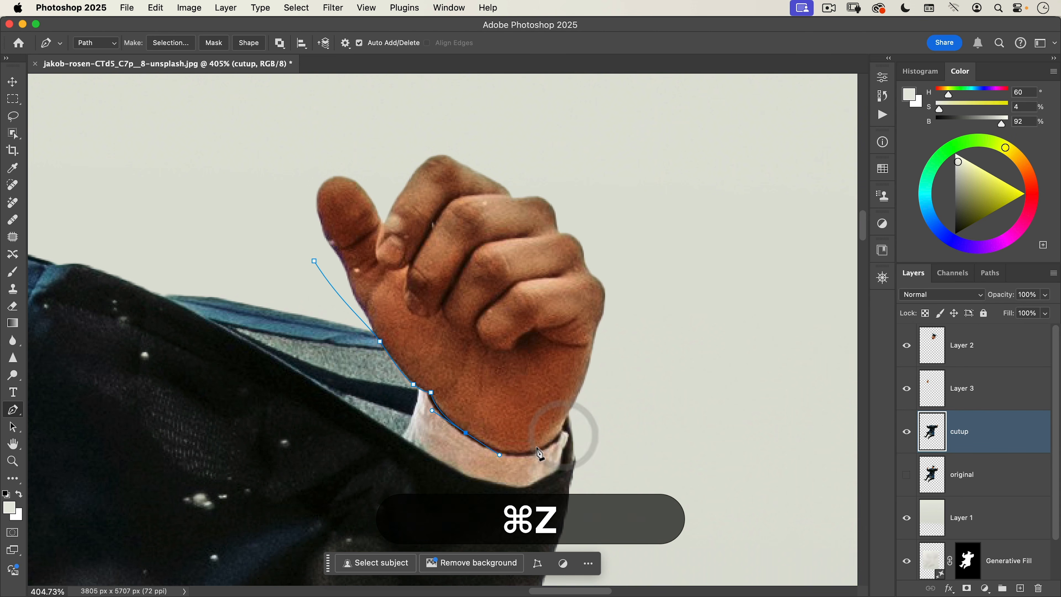
left_click_drag(536, 451, 554, 447)
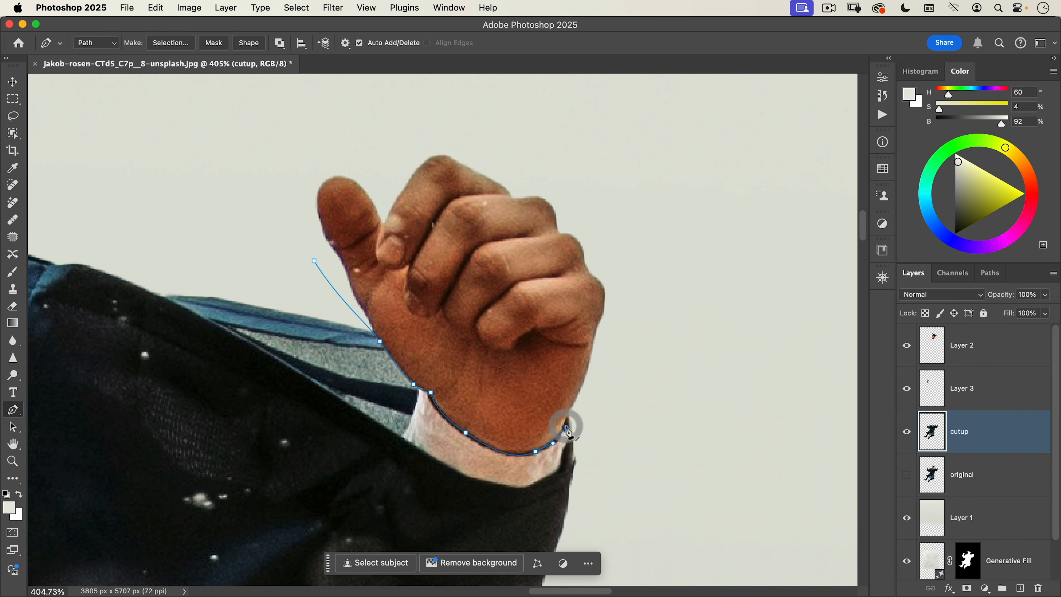
key("super+z")
key("super+z")
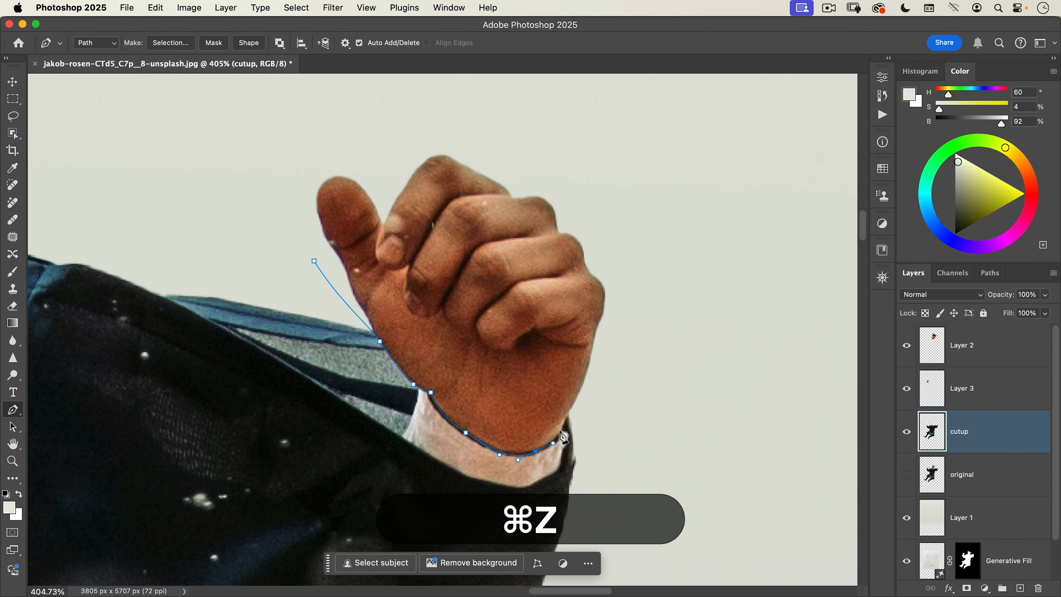
- Run the path loosely around the knuckles and thumb of the fist and close it at its starting point
left_click(578, 406)
left_click_drag(580, 408, 593, 408)
left_click_drag(620, 376, 651, 325)
left_click_drag(672, 217, 655, 168)
left_click_drag(544, 117, 455, 94)
left_click_drag(272, 97, 235, 131)
left_click_drag(240, 200, 249, 212)
left_click(315, 263)
- Make a new anti-aliased selection with a 0.1-pixel feather from the fist path and cut the fist onto its own layer
right_click(442, 200)
left_click(481, 270)
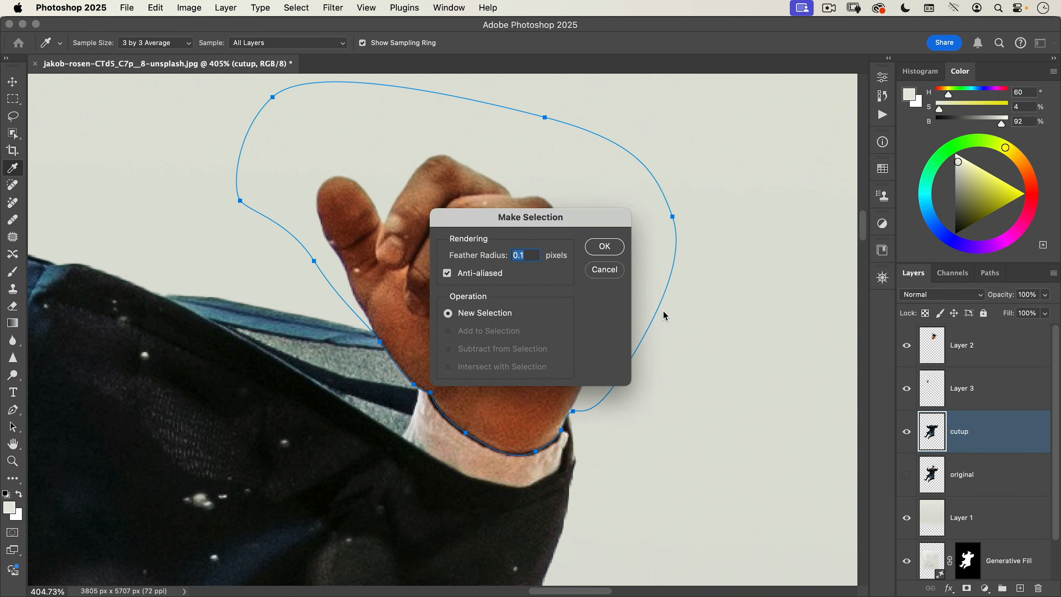
key("Return")
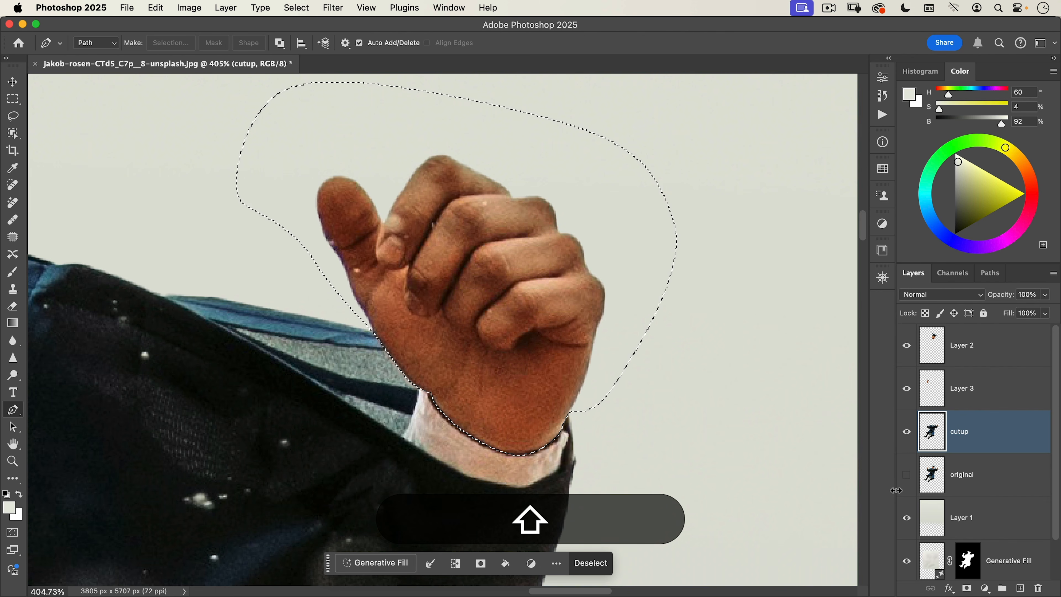
key("shift+super+j")
- Enlarge the fist proportionally to 150% from a reference point at the wrist and apply the transform
key("super+t")
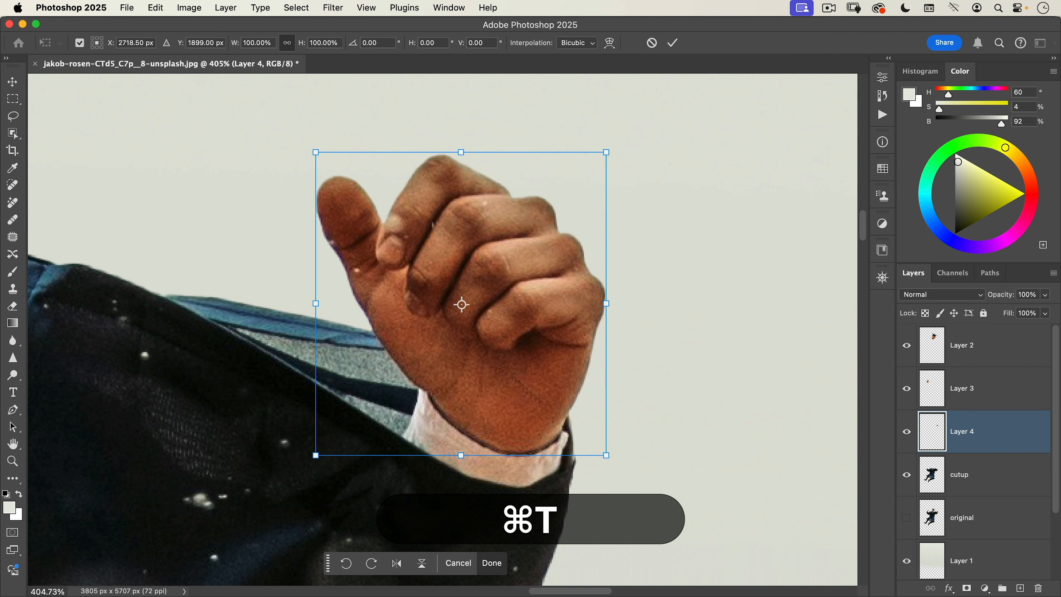
left_click_drag(461, 304, 472, 430)
left_click_drag(498, 371, 421, 435)
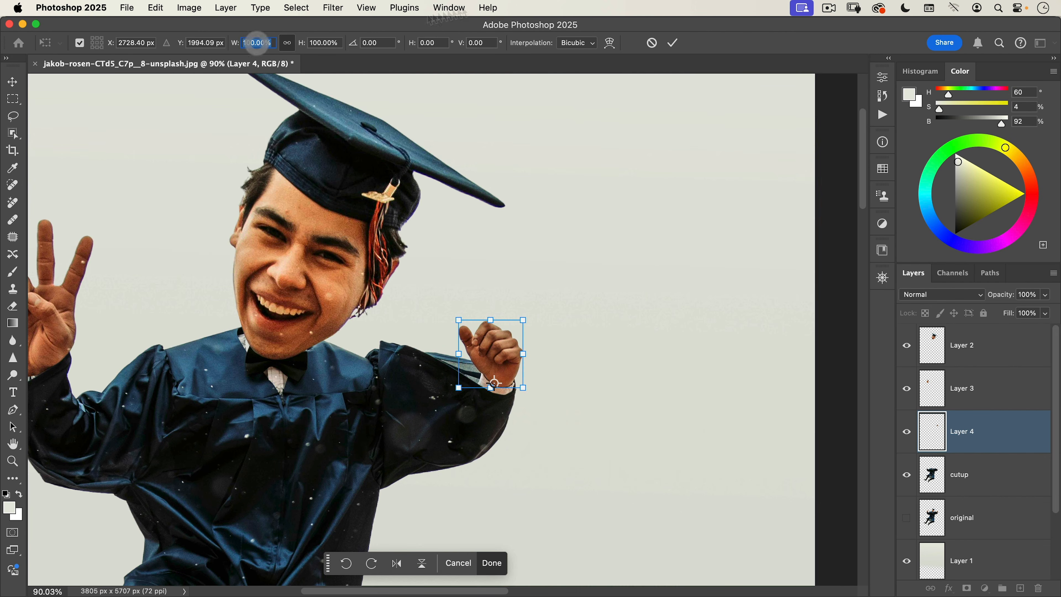
type("150")
key("Return")
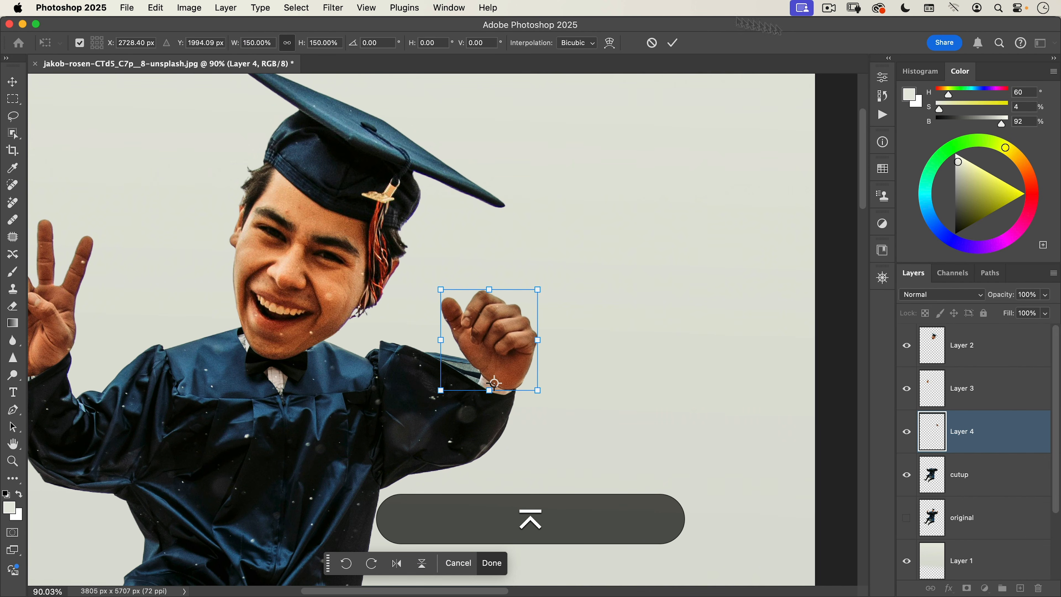
- On the cutup layer, start a Pen path at the extended leg's trouser hem and run it above the shoe's laces
key("space")
left_click_drag(452, 429, 554, 132)
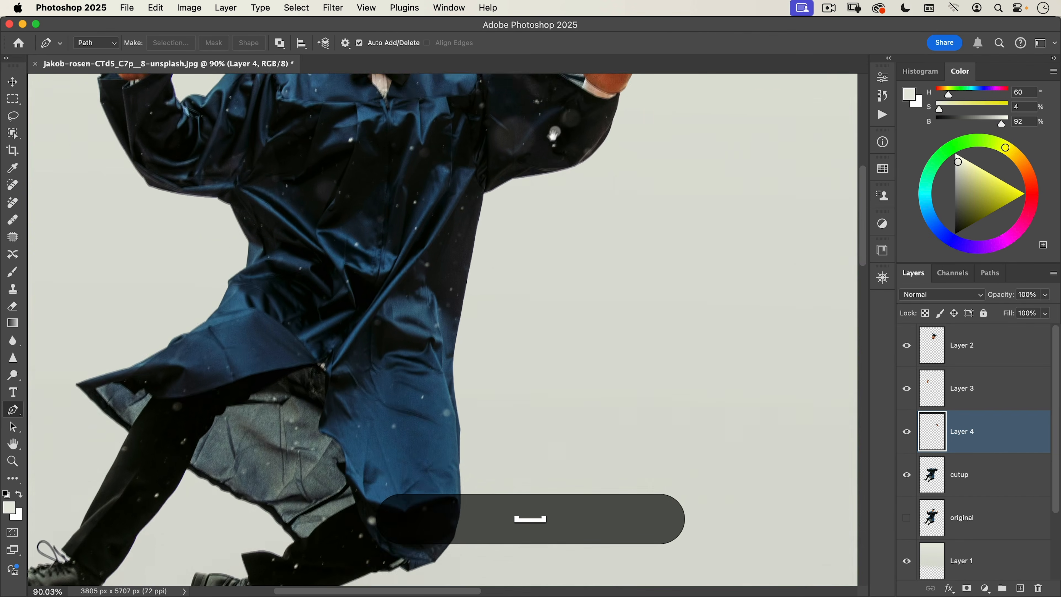
left_click_drag(225, 507, 490, 225)
left_click_drag(382, 265, 416, 223)
left_click_drag(345, 279, 433, 298)
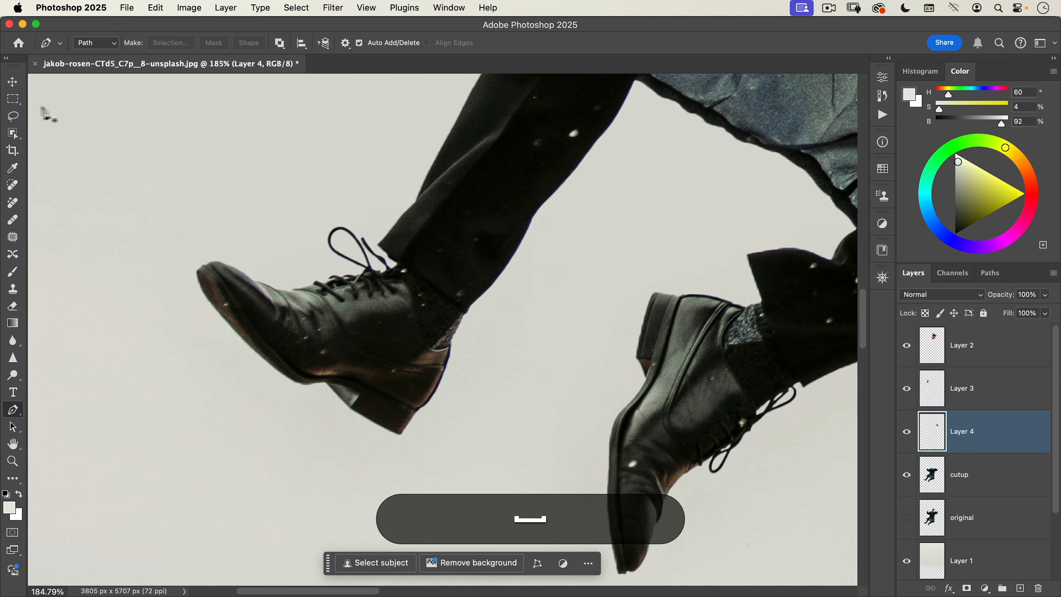
left_click(943, 472)
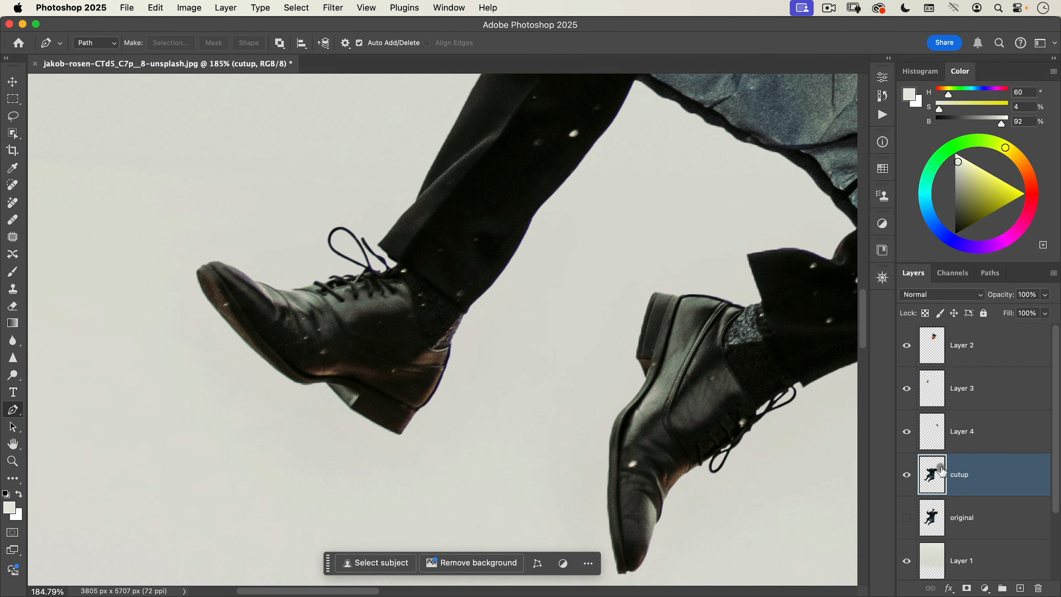
key("l")
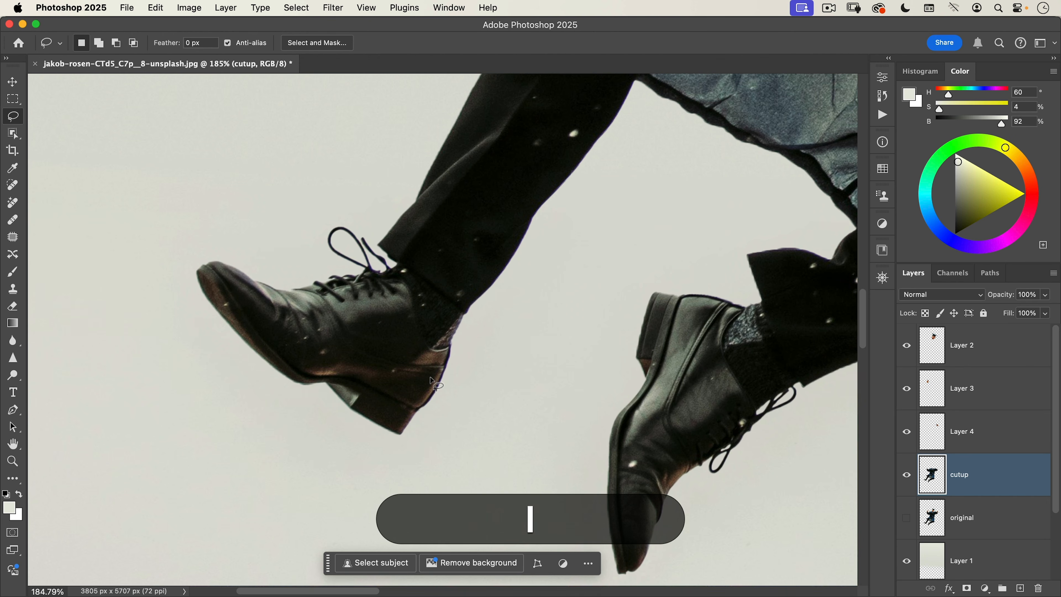
key("p")
left_click_drag(437, 341, 455, 322)
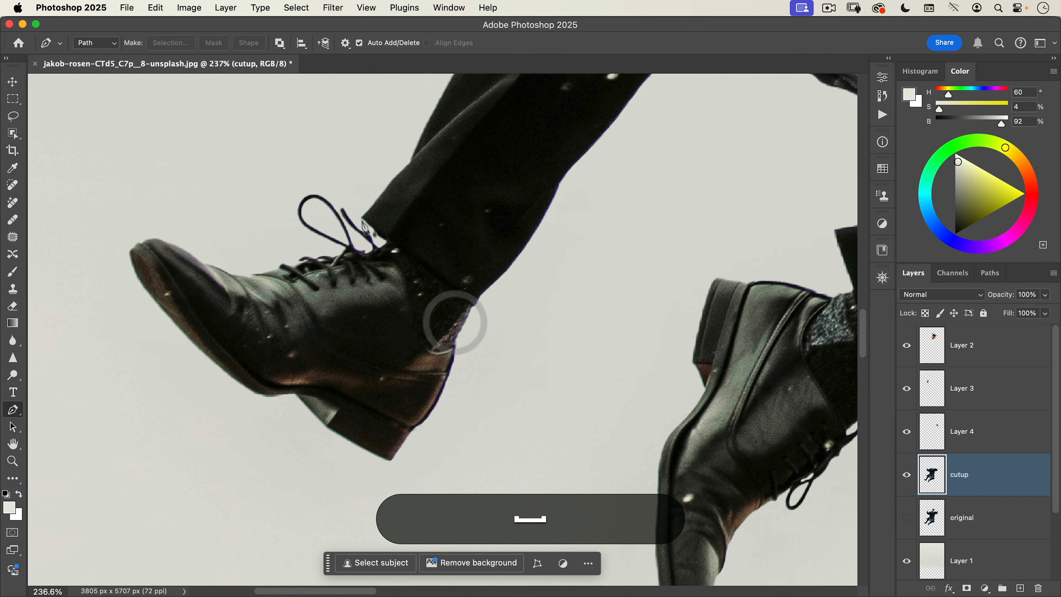
left_click_drag(378, 240, 378, 240)
left_click_drag(328, 171, 327, 171)
left_click_drag(267, 160, 236, 155)
- Continue the path loosely around the toe, sole and heel of the extended leg's shoe
left_click_drag(96, 159, 67, 256)
left_click_drag(78, 297, 113, 355)
left_click_drag(180, 431, 345, 495)
left_click_drag(433, 476, 468, 444)
left_click_drag(489, 341, 524, 289)
- Trace the path closely along the shoe's ankle collar from the heel to the laces and close it at the trouser hem
left_click_drag(435, 342, 428, 349)
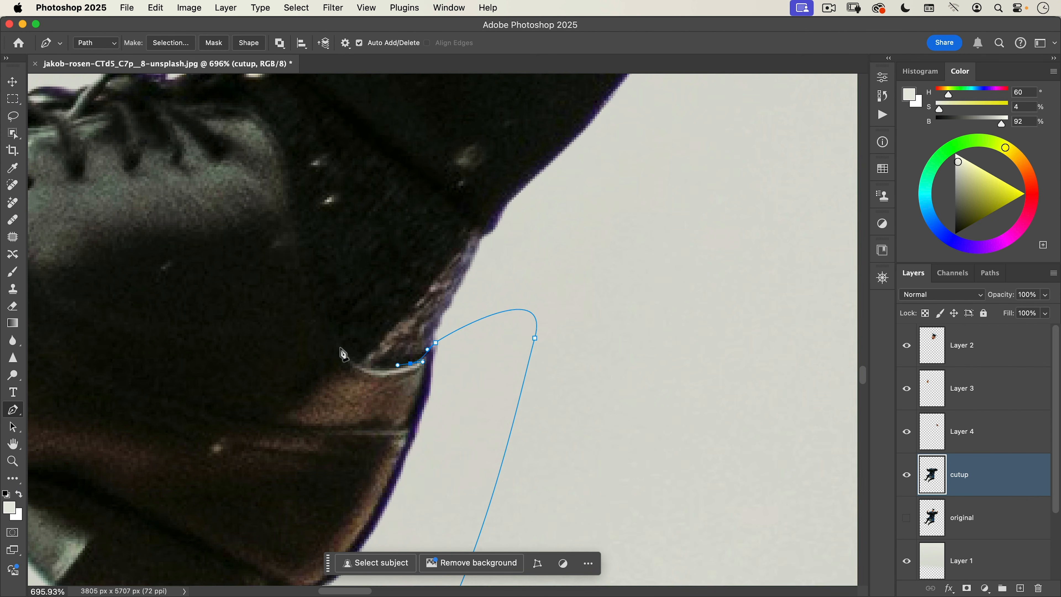
key("cmd+z")
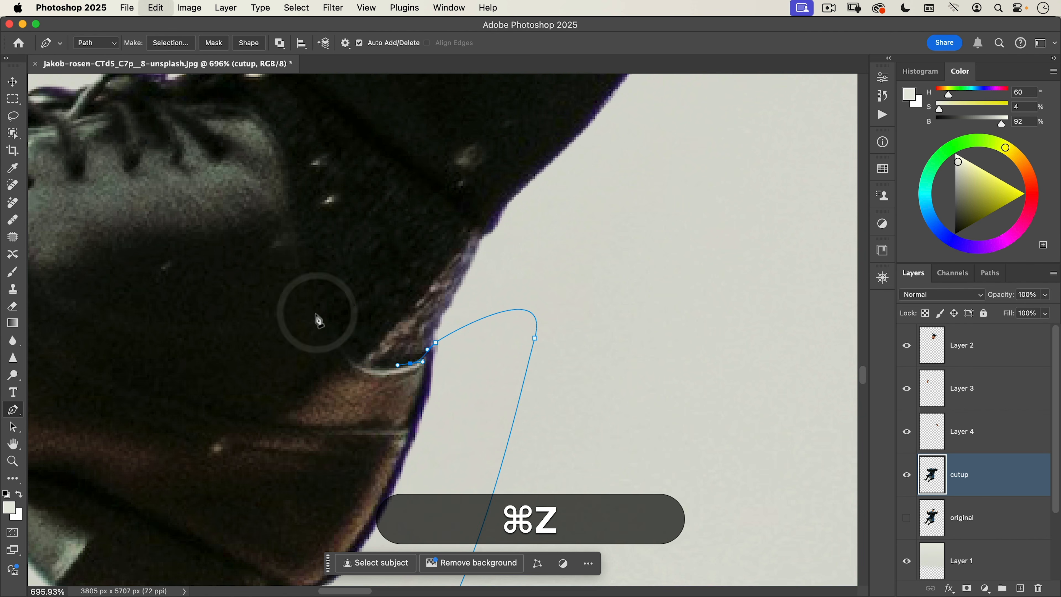
left_click_drag(320, 310, 294, 234)
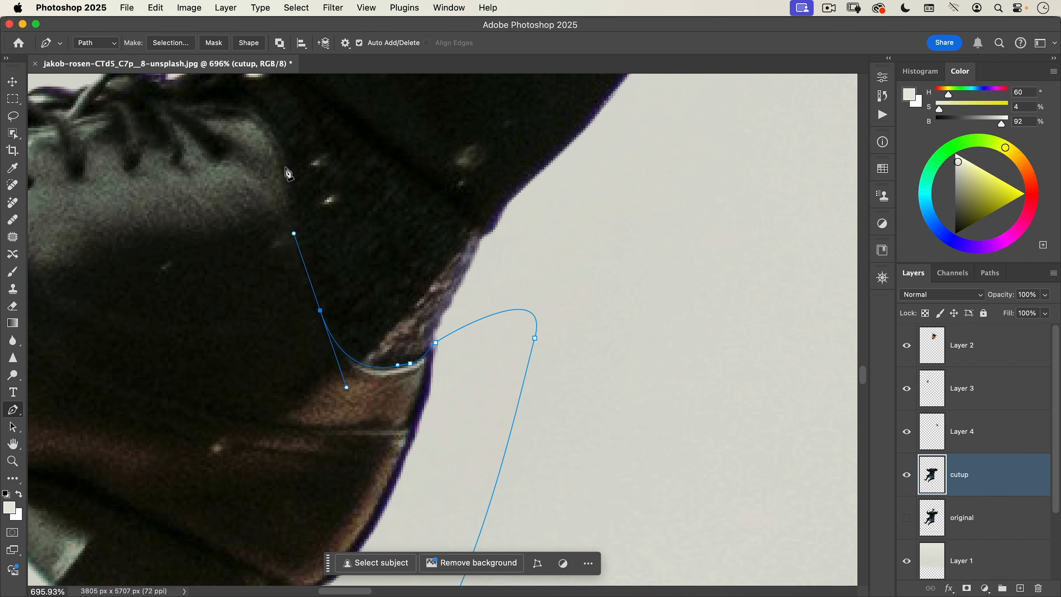
left_click_drag(277, 131, 402, 204)
key("space")
key("super+z")
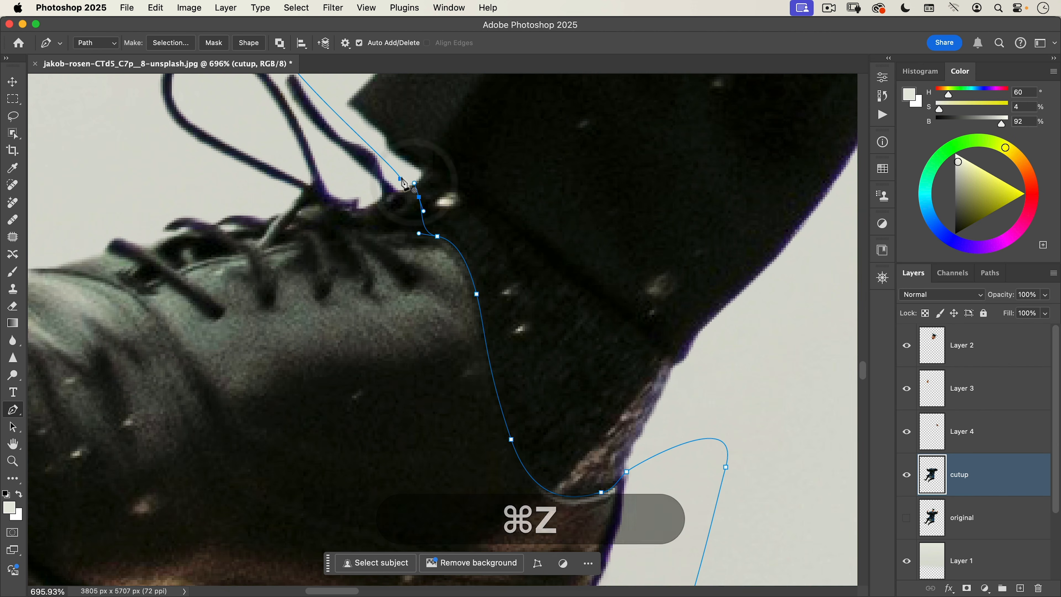
- Convert the closed shoe path into a selection and cut the shoe onto its own layer
scroll(401, 177, "down", 6)
right_click(398, 263)
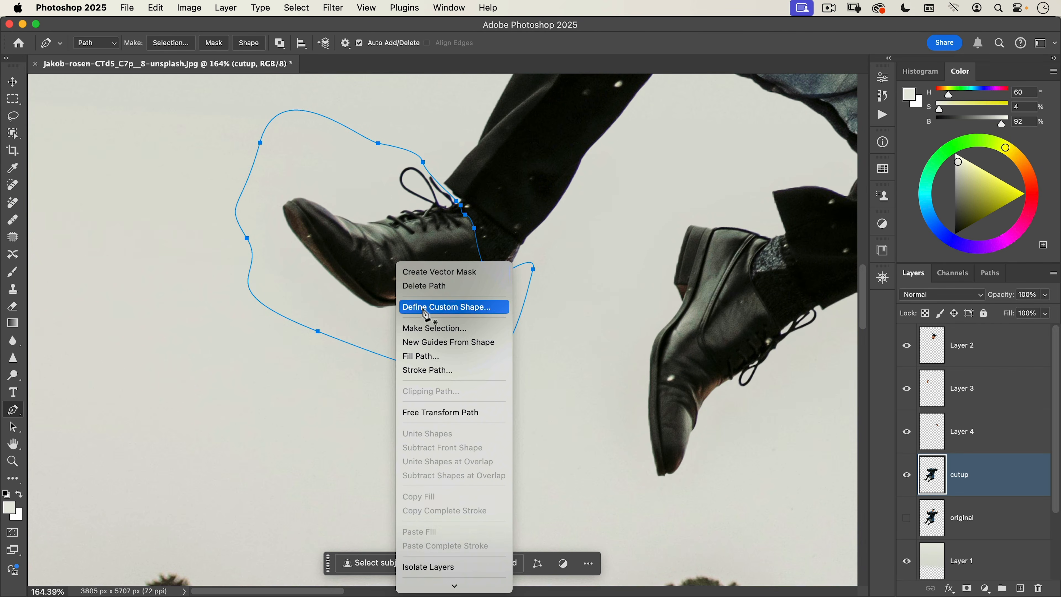
left_click(425, 328)
key("Return")
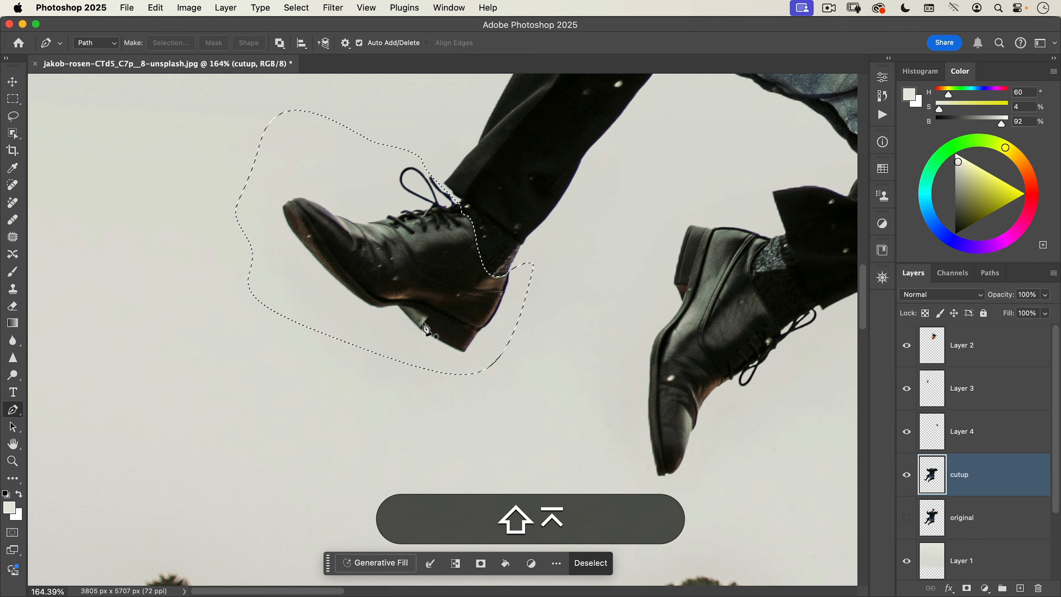
key("super+shift+j")
key("super+shift+v")
- Scale the cut-out shoe proportionally to 150% from a reference point near the heel
key("super+t")
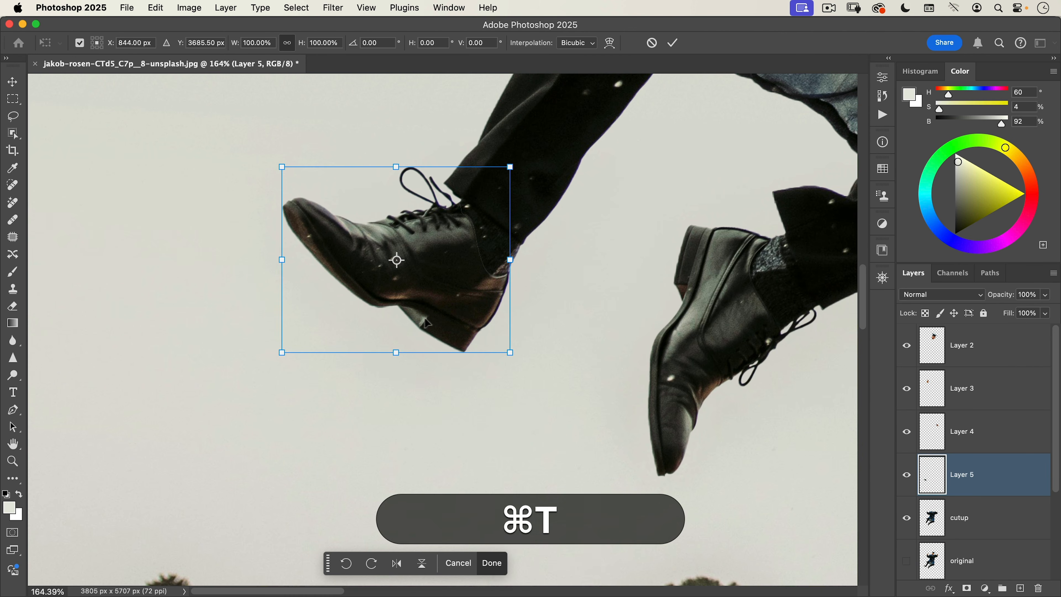
left_click_drag(397, 260, 494, 280)
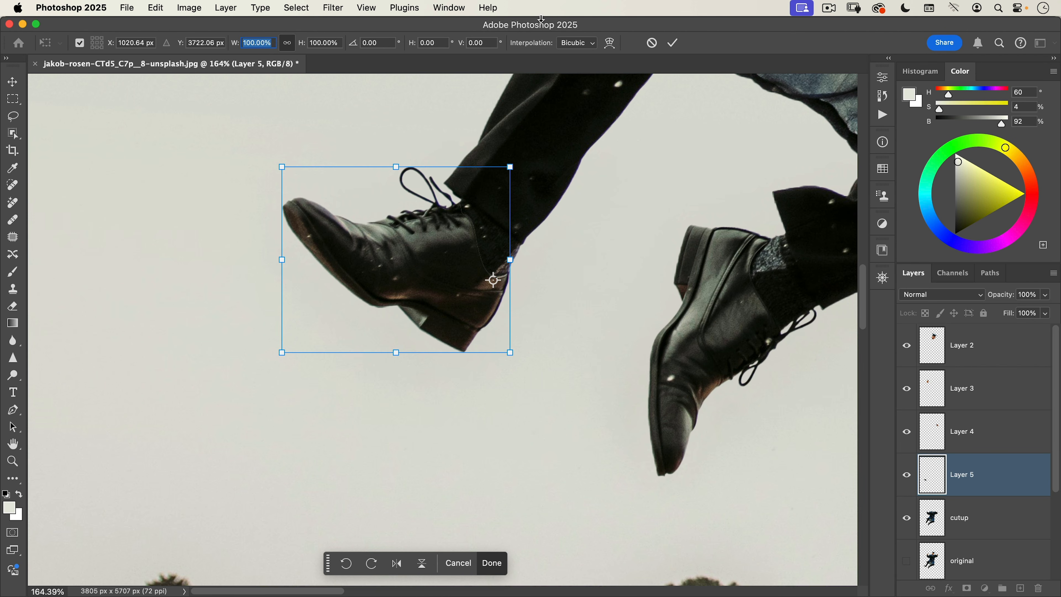
type("150")
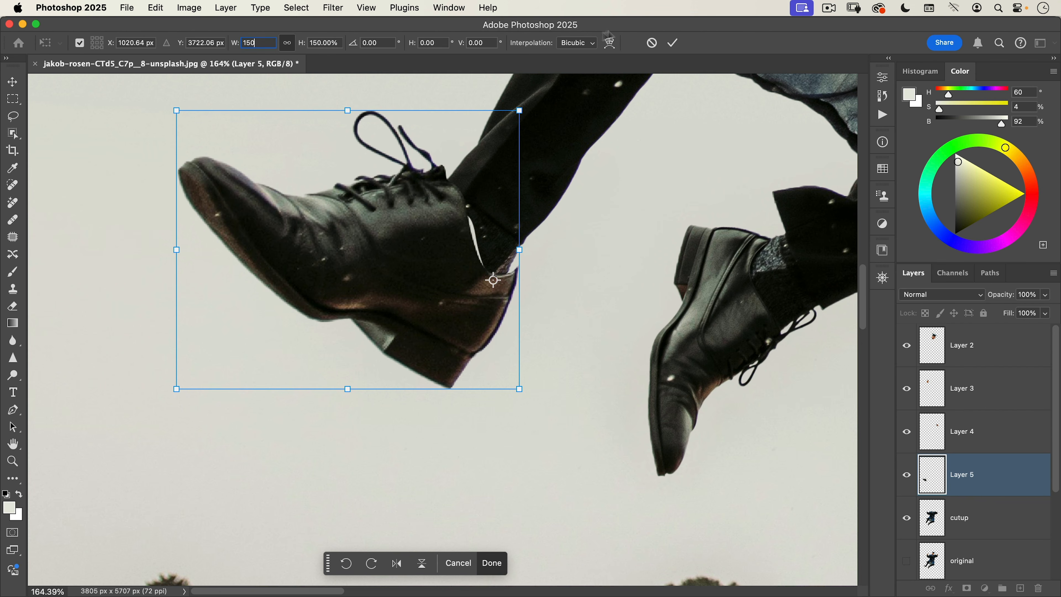
key("Tab")
- Warp the enlarged shoe around its ankle opening and heel to close the gap with the sock, and apply the transform
left_click(611, 45)
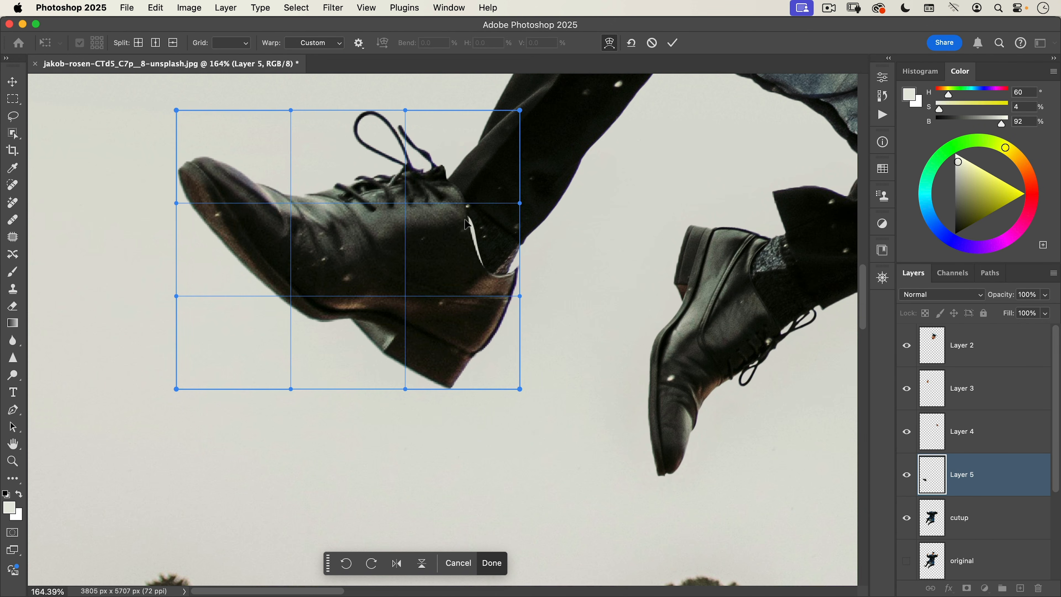
left_click_drag(467, 223, 471, 226)
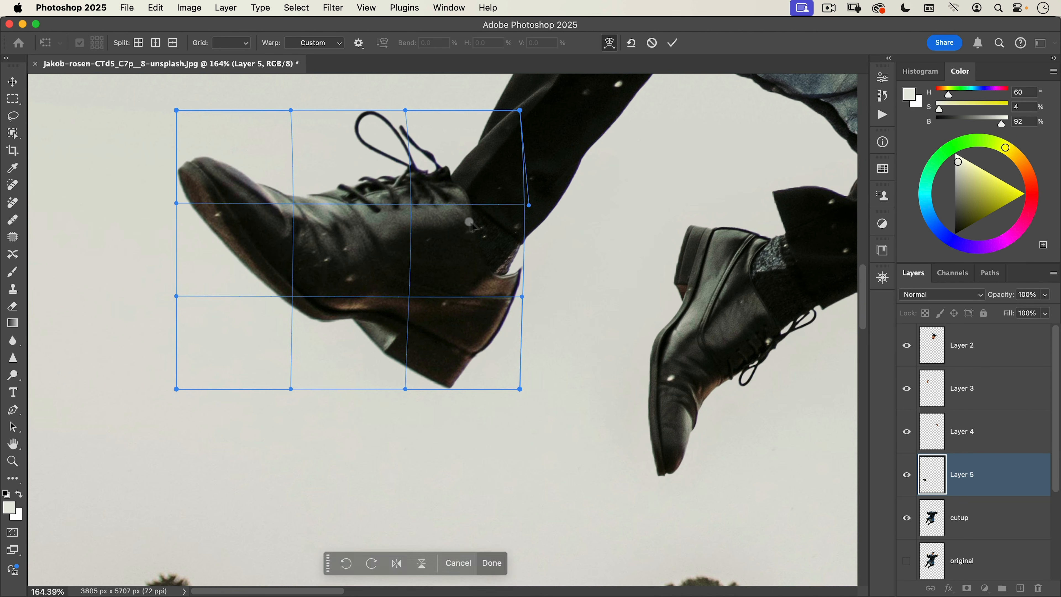
left_click_drag(522, 297, 506, 270)
left_click_drag(442, 247, 443, 244)
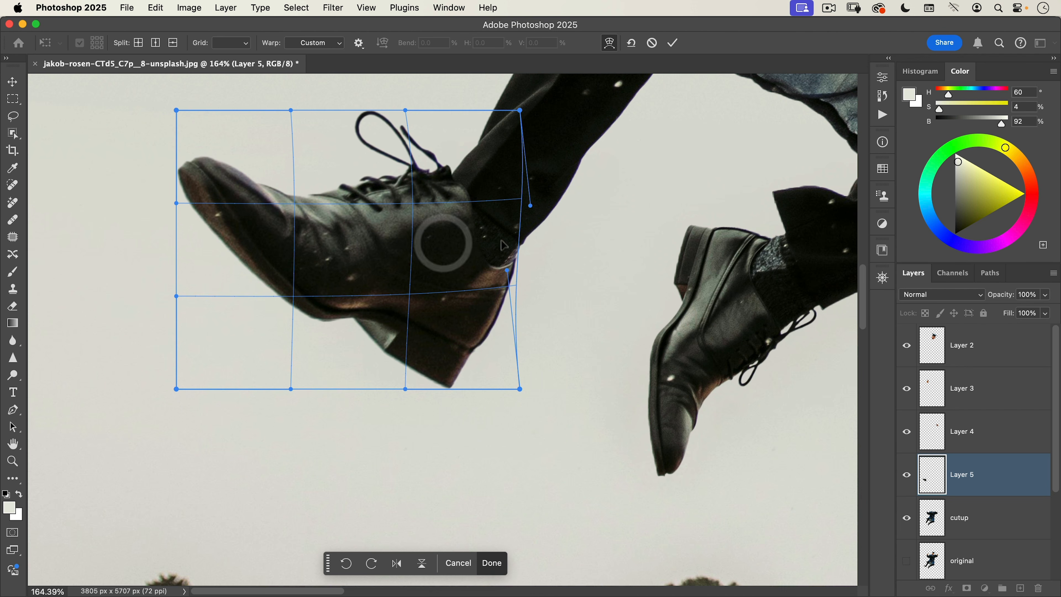
left_click(671, 43)
- Turn off automatic layer selection for the Move tool and make the cutup layer active for the bent leg's shoe
scroll(348, 315, "down", 5)
left_click_drag(434, 325, 476, 424)
left_click_drag(517, 343, 459, 251)
key("super+space")
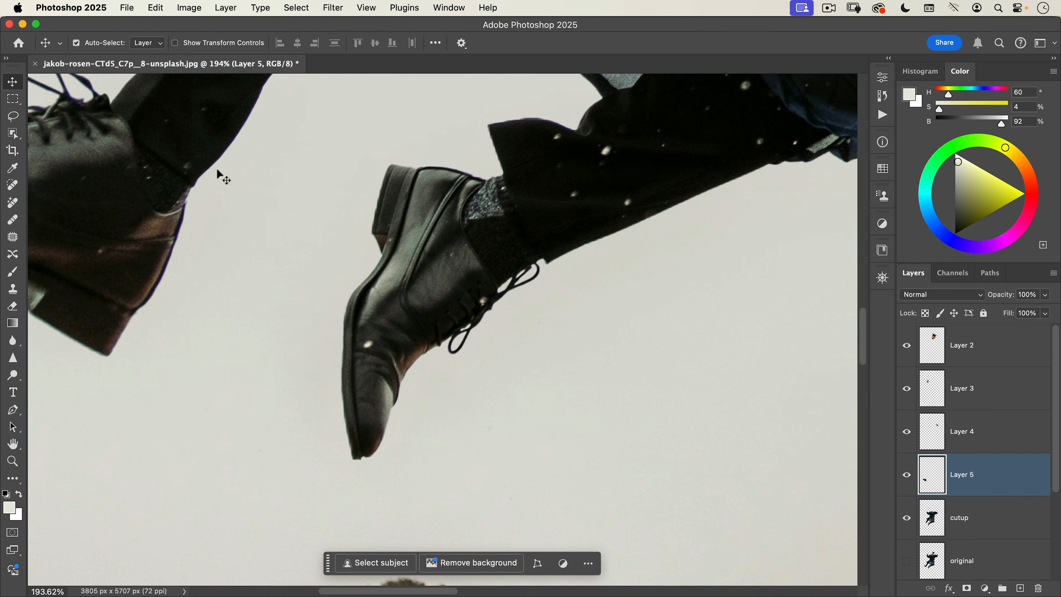
left_click(76, 43)
key("super")
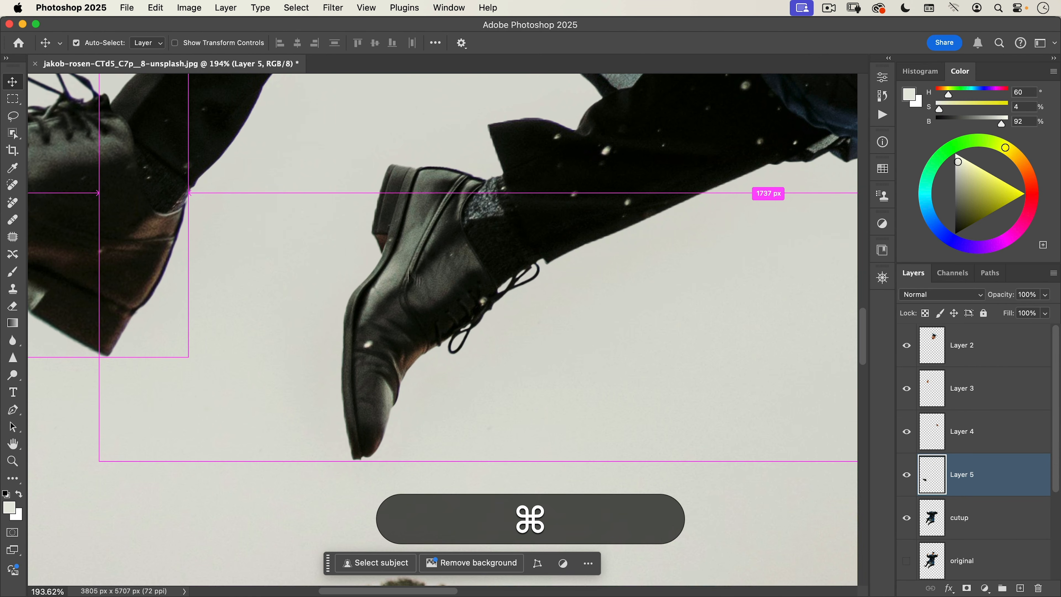
left_click(387, 288, "super")
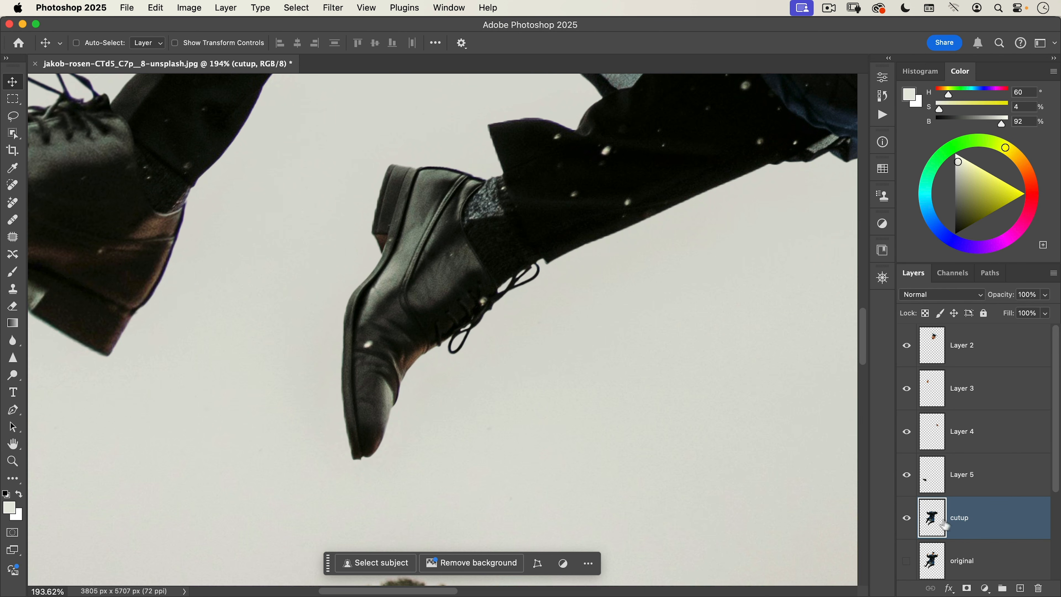
- Start a pen path along the bent leg's shoe collar, from the heel past the sock to the laces and trouser hem
key("p")
left_click_drag(457, 114, 469, 124)
scroll(478, 192, "up", 5)
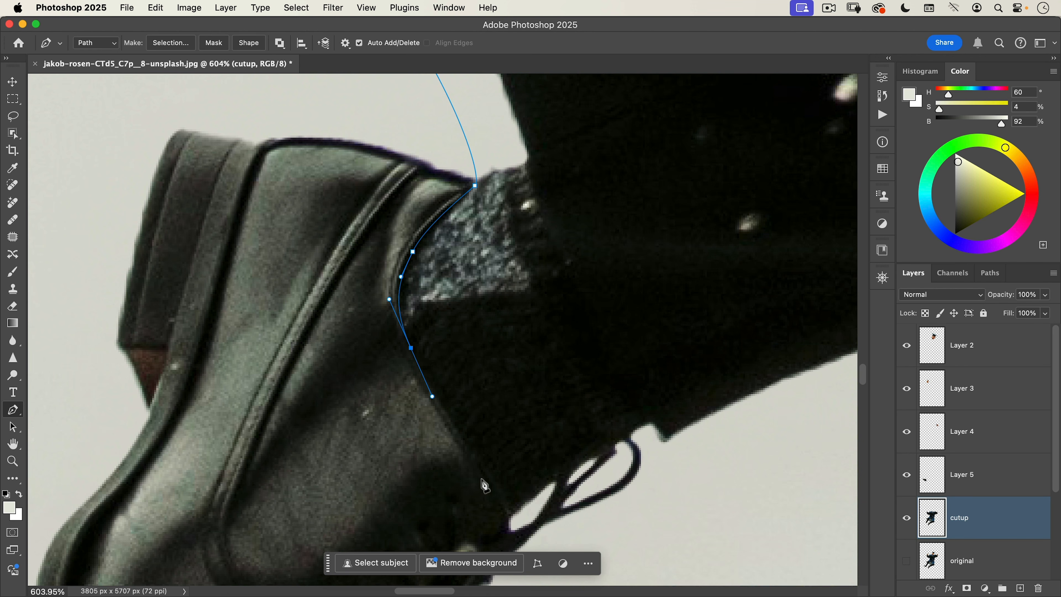
left_click(510, 519)
left_click_drag(639, 428, 648, 424)
- Continue the path loosely around the laces, toe and heel of the bent leg's shoe and close it at the collar
left_click_drag(669, 475, 670, 486)
key("space")
left_click_drag(725, 458, 704, 458, "super")
left_click_drag(692, 484, 605, 116)
left_click_drag(566, 245, 514, 292, "super")
left_click_drag(471, 372, 418, 422)
left_click_drag(280, 393, 273, 304)
key("space")
left_click_drag(348, 92, 313, 243)
left_click_drag(334, 198, 444, 155)
left_click(459, 188)
- Convert the closed path into a selection and cut the bent leg's shoe onto its own layer
right_click(441, 262)
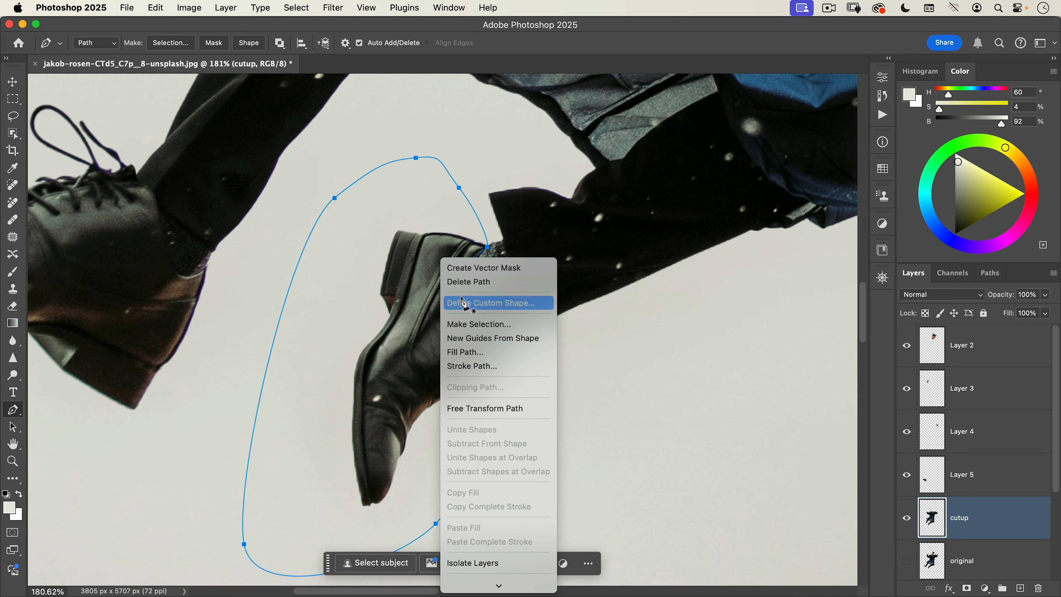
left_click(476, 324)
key("Return")
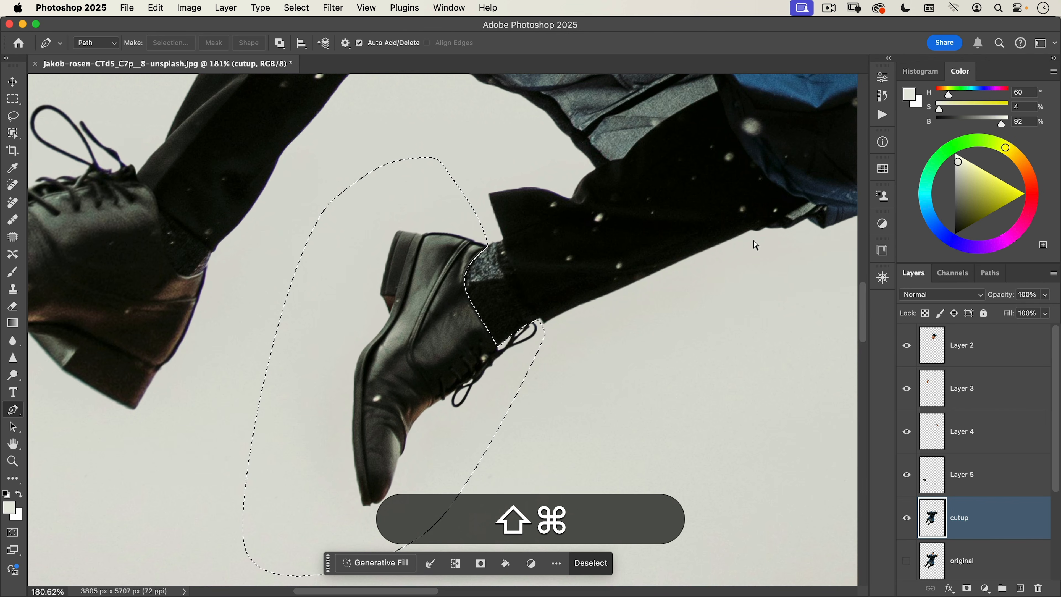
key("shift+super+j")
- Scale the cut-out shoe proportionally to 150% from a reference point at the ankle near the heel
key("super+t")
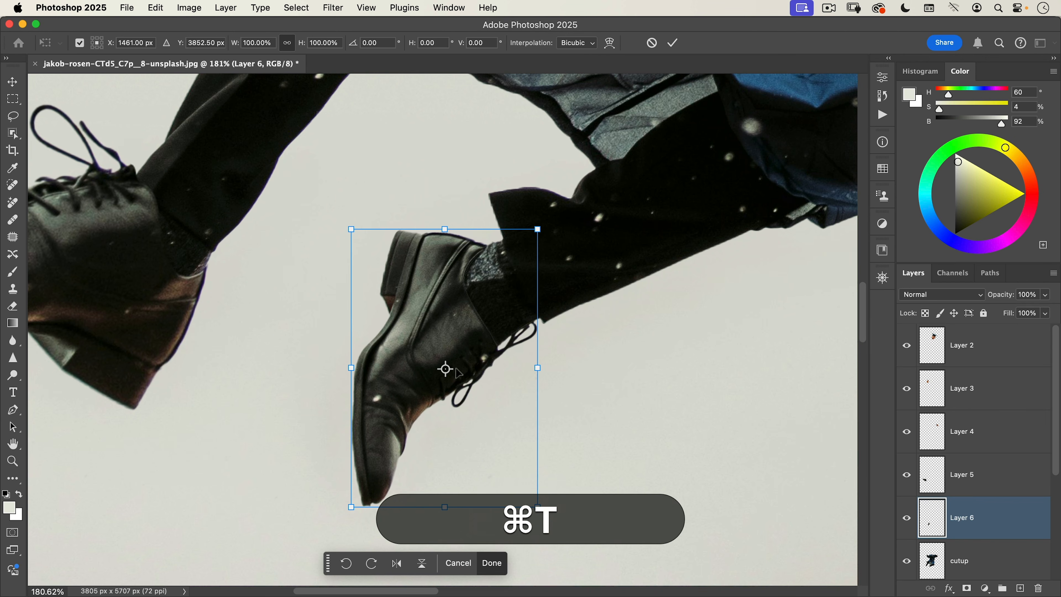
left_click_drag(444, 368, 483, 244)
left_click_drag(479, 249, 475, 252)
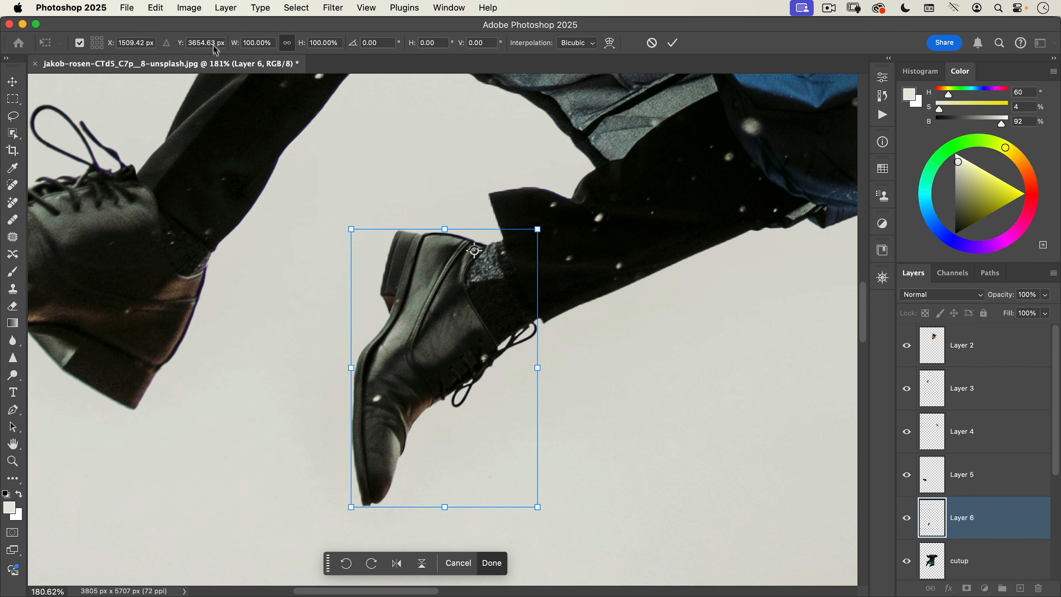
left_click(258, 43)
type("150")
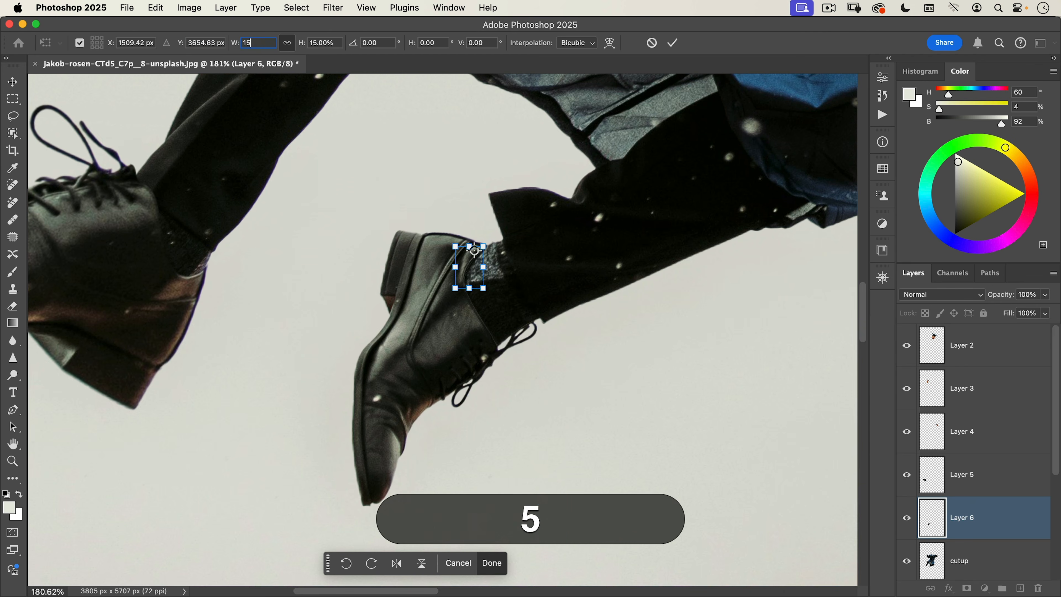
key("super+space")
left_click_drag(464, 266, 411, 301)
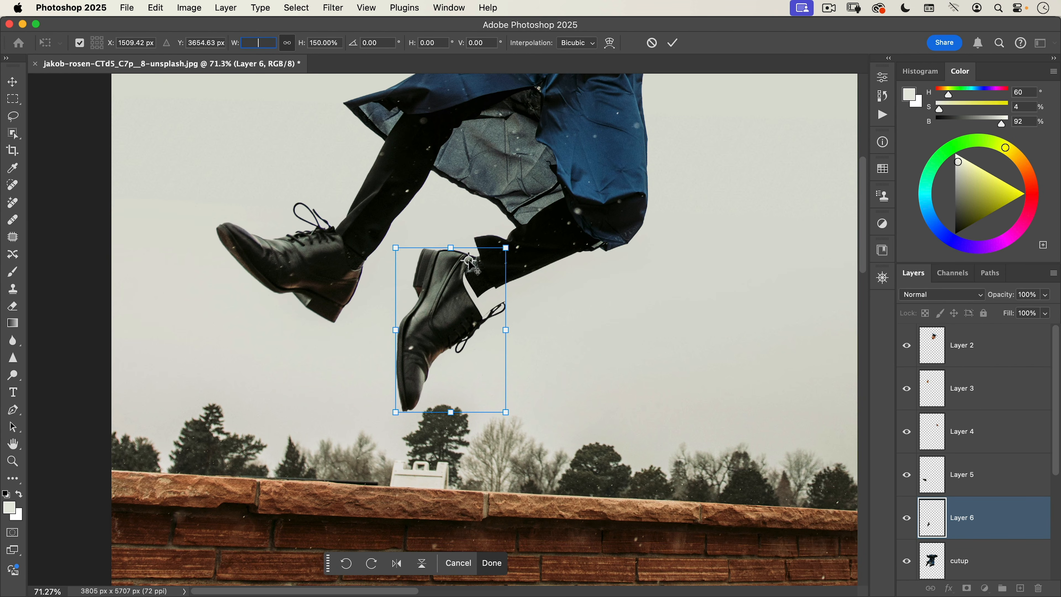
left_click(554, 379)
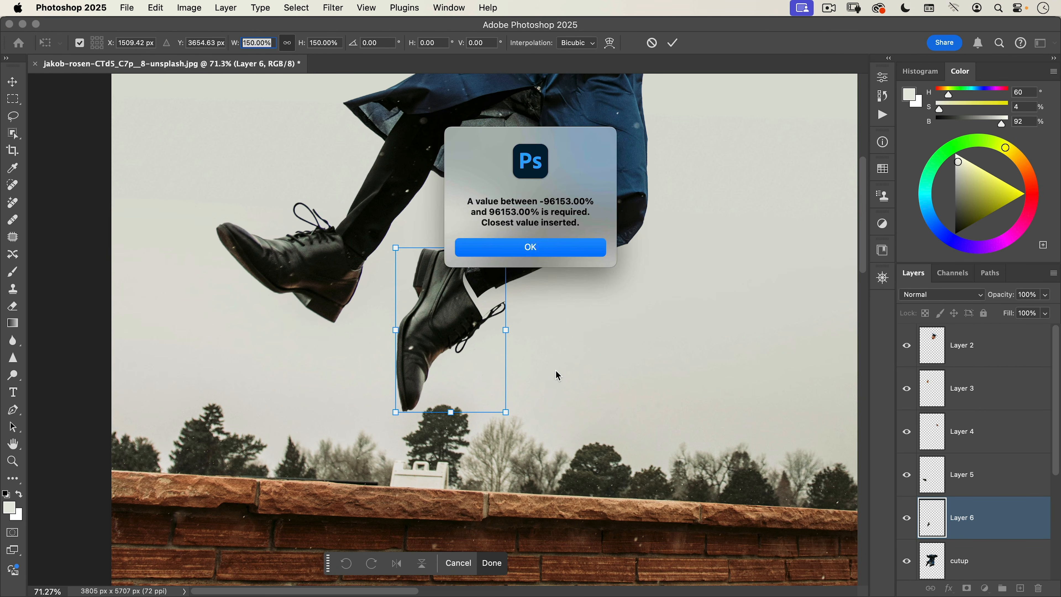
left_click(544, 248)
- Rotate the enlarged shoe by about -13°, warp its ankle edge to fit the sock and trouser leg, and apply the transform
left_click_drag(516, 420, 542, 387)
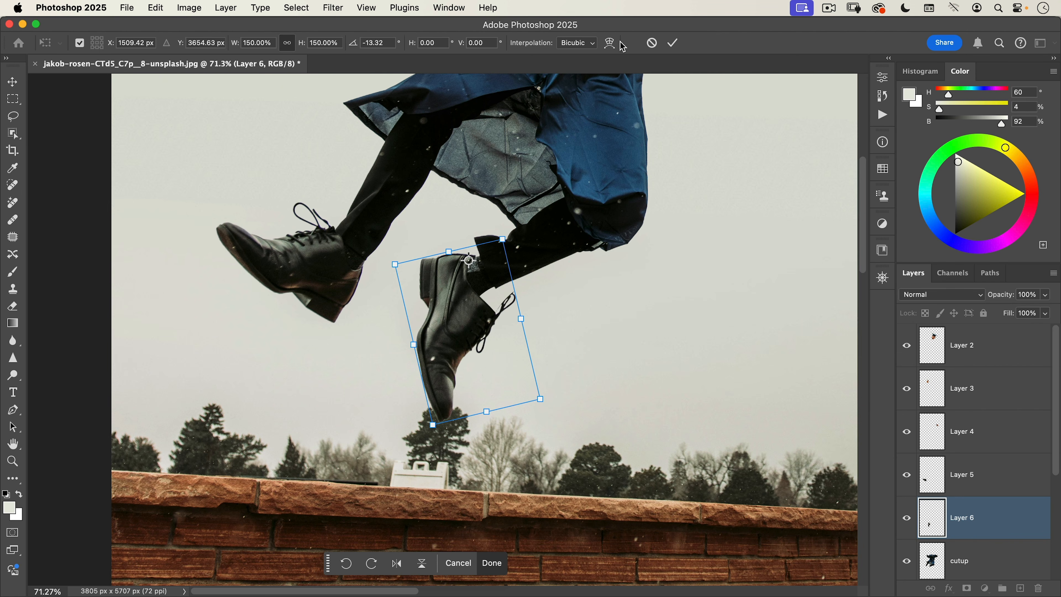
left_click(609, 43)
left_click_drag(506, 318, 504, 317)
left_click_drag(487, 254, 493, 263)
left_click_drag(502, 315, 503, 316)
left_click(673, 43)
key("p")
scroll(528, 289, "up", 10)
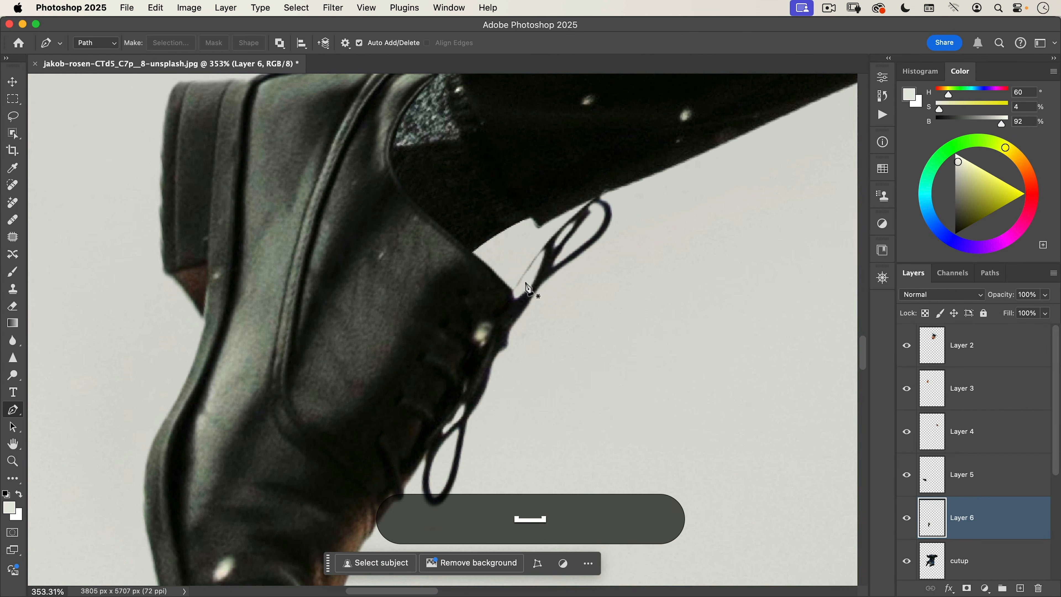
scroll(528, 273, "up", 4)
left_click_drag(523, 271, 513, 294)
key("super+z")
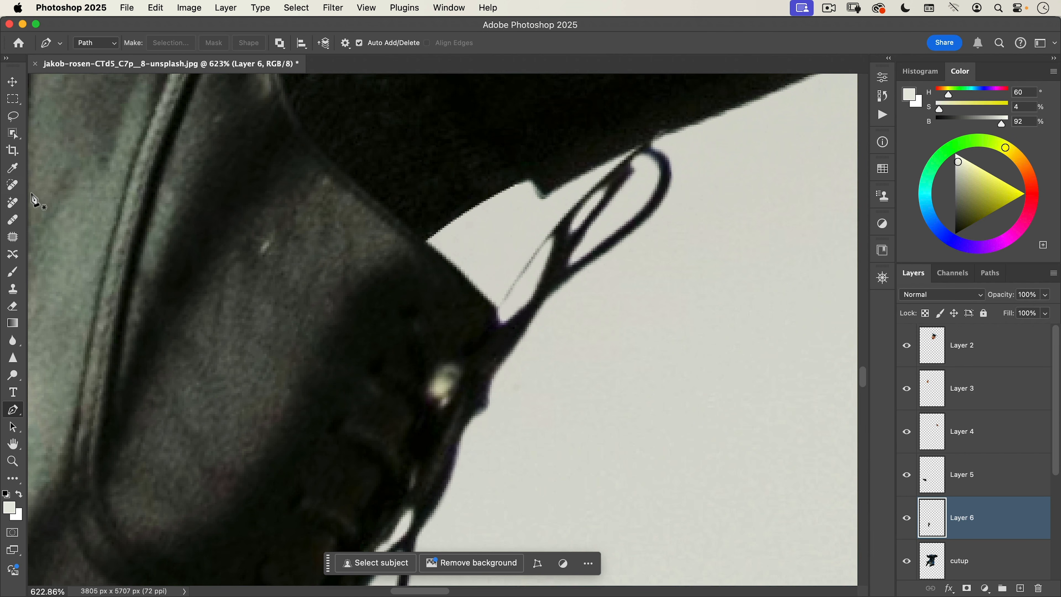
- Erase the thin stray line beside the shoe's lace loop up to the trouser hem on Layer 6
left_click(13, 307)
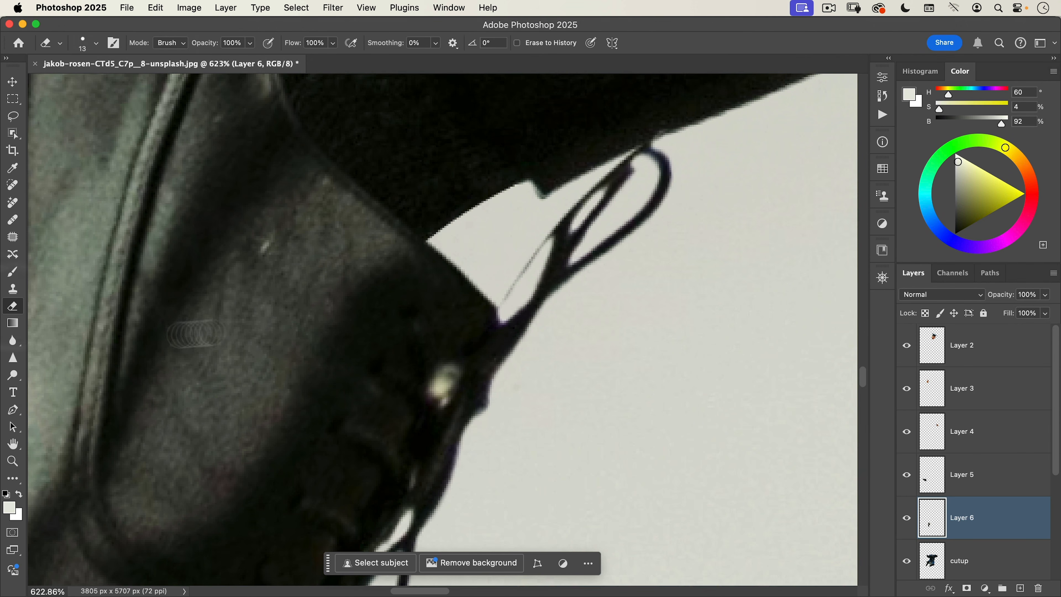
left_click_drag(514, 282, 535, 233)
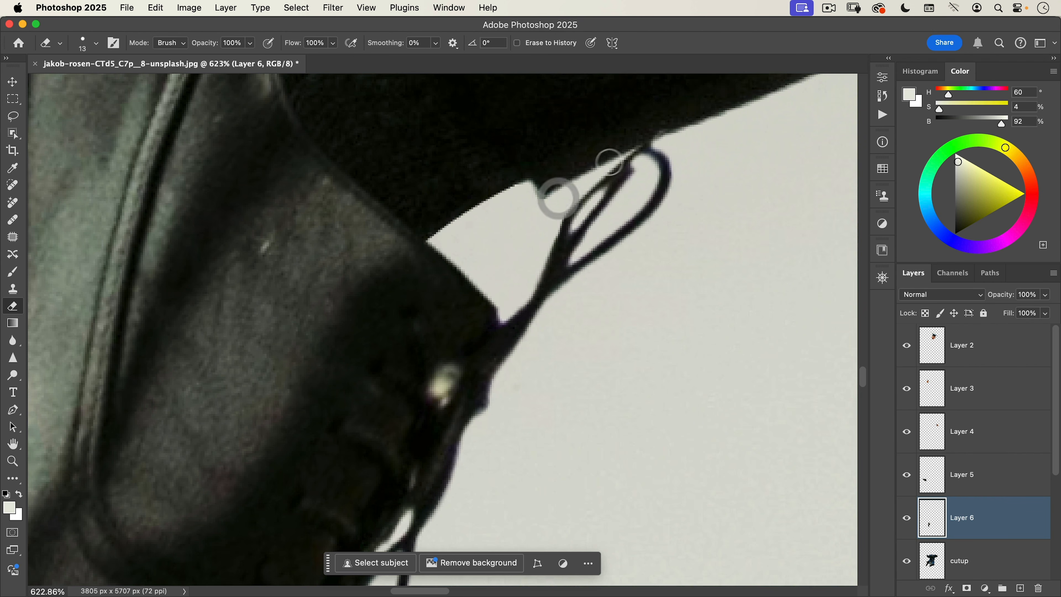
left_click(635, 133)
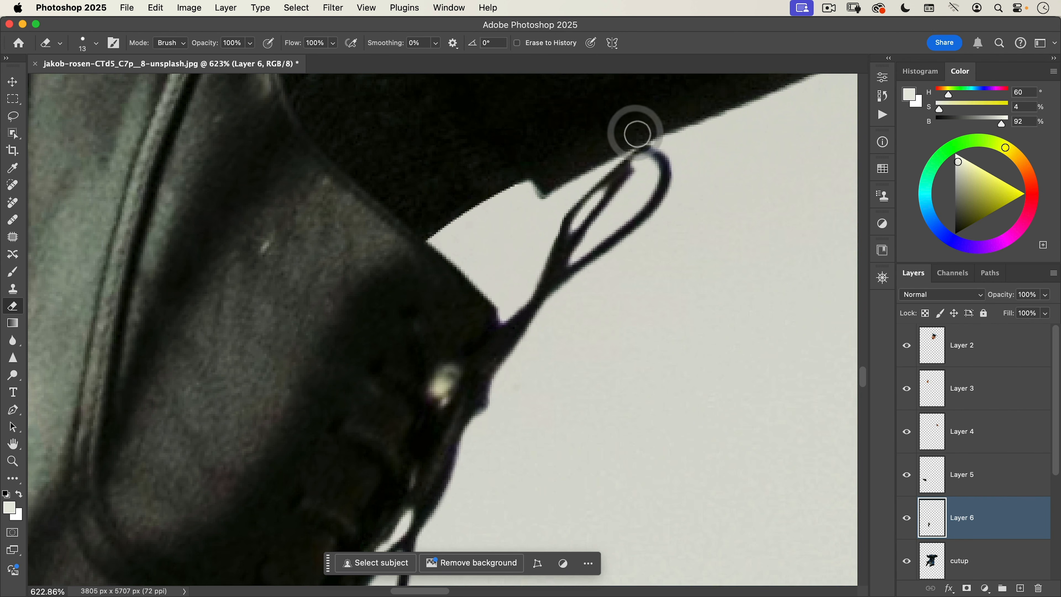
left_click_drag(622, 224, 505, 294)
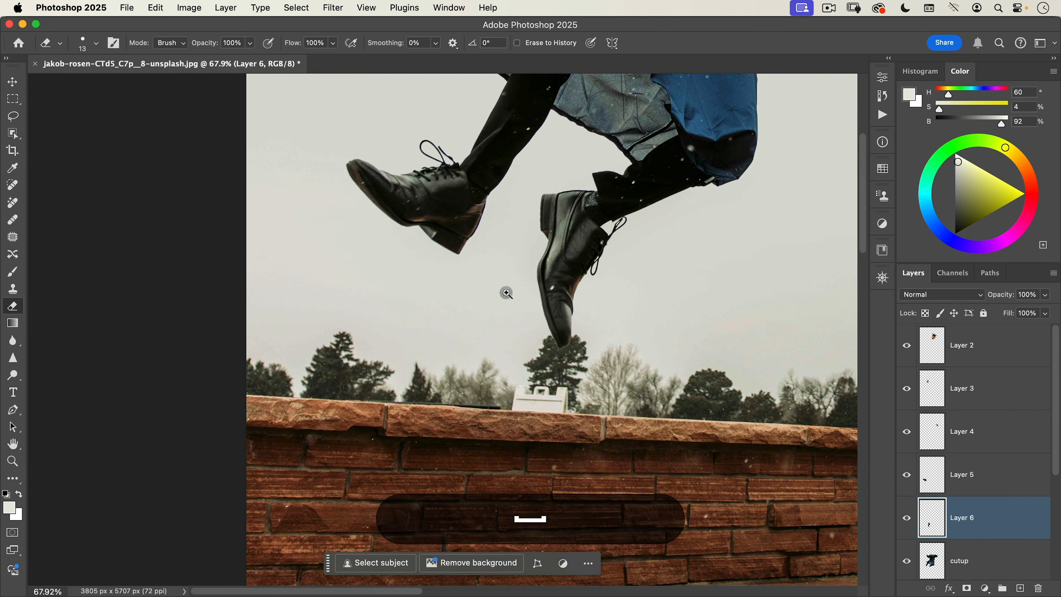
left_click_drag(618, 297, 428, 405)
- Group the head, hand, shoe and cutup layers and name the group "subject"
key("v")
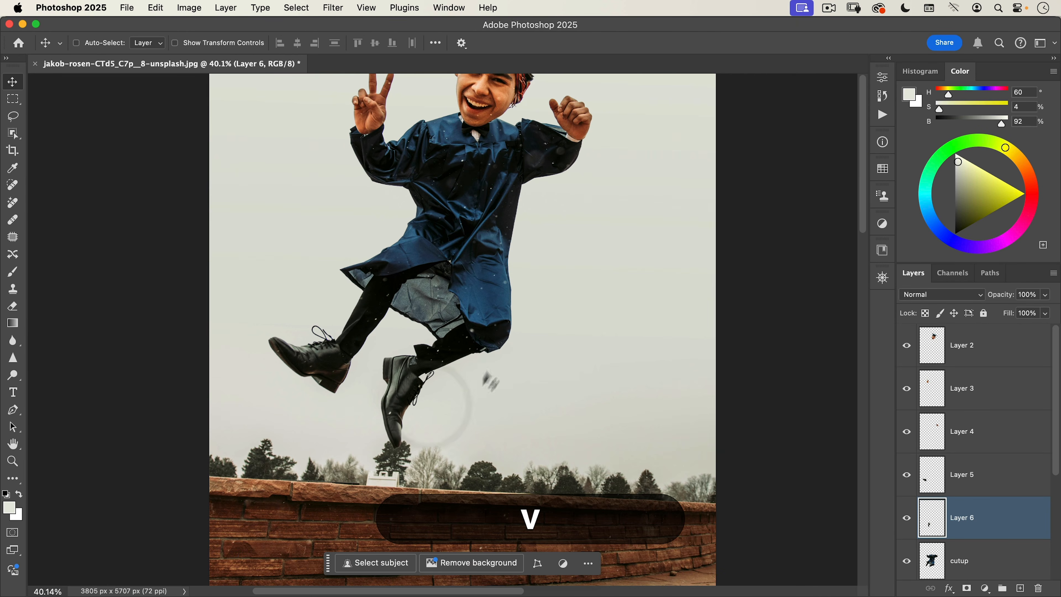
mouse_move(517, 303)
left_mouse_down()
mouse_move(515, 355)
mouse_move(516, 339)
left_mouse_up()
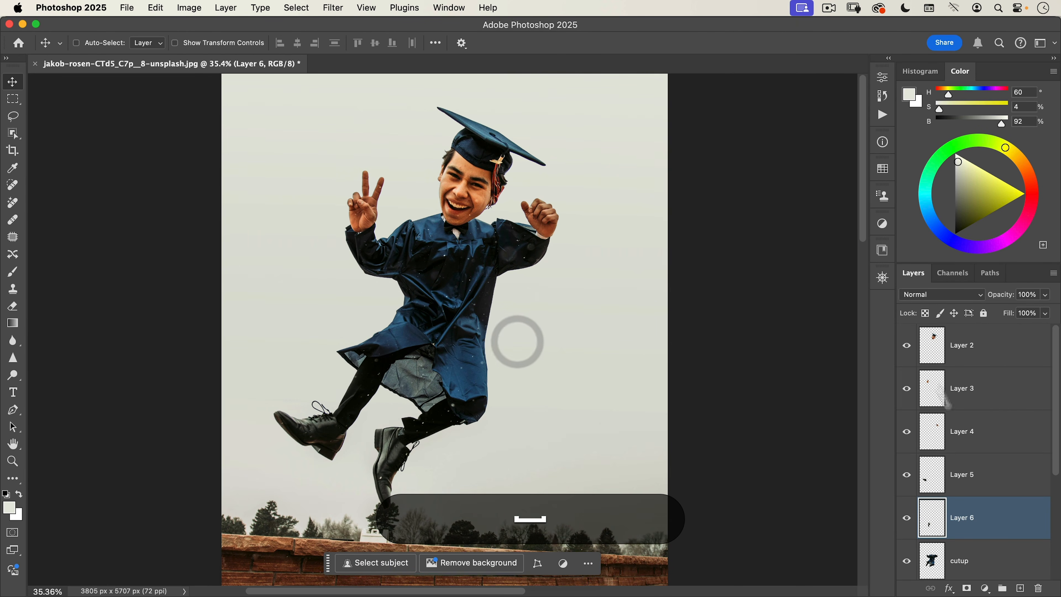
left_click(963, 351)
left_click(964, 527, "shift")
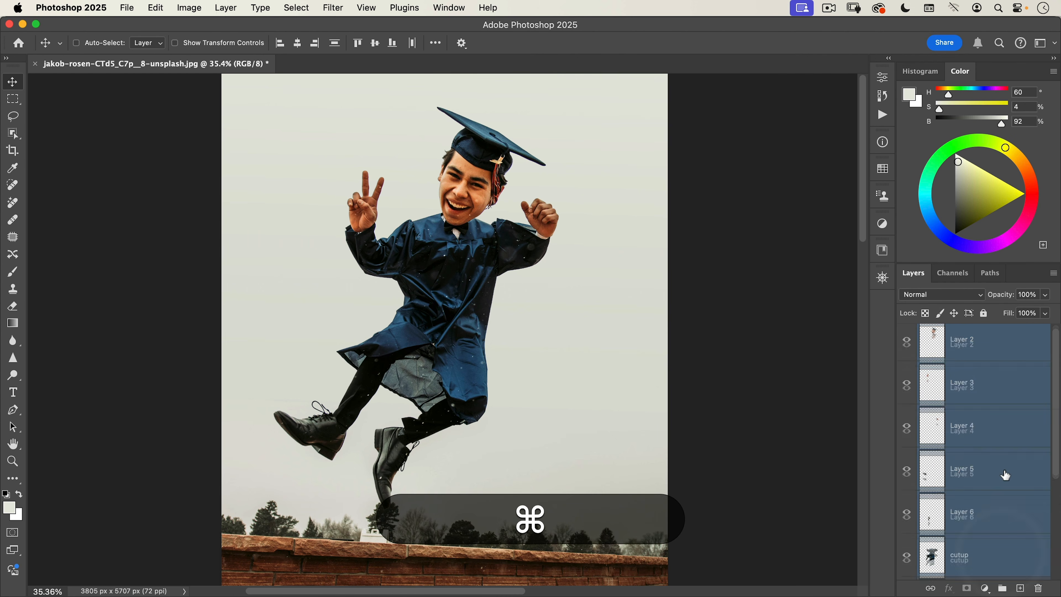
scroll(1004, 474, "down", 1)
key("super+g")
double_click(956, 332)
type("subject")
key("Return")
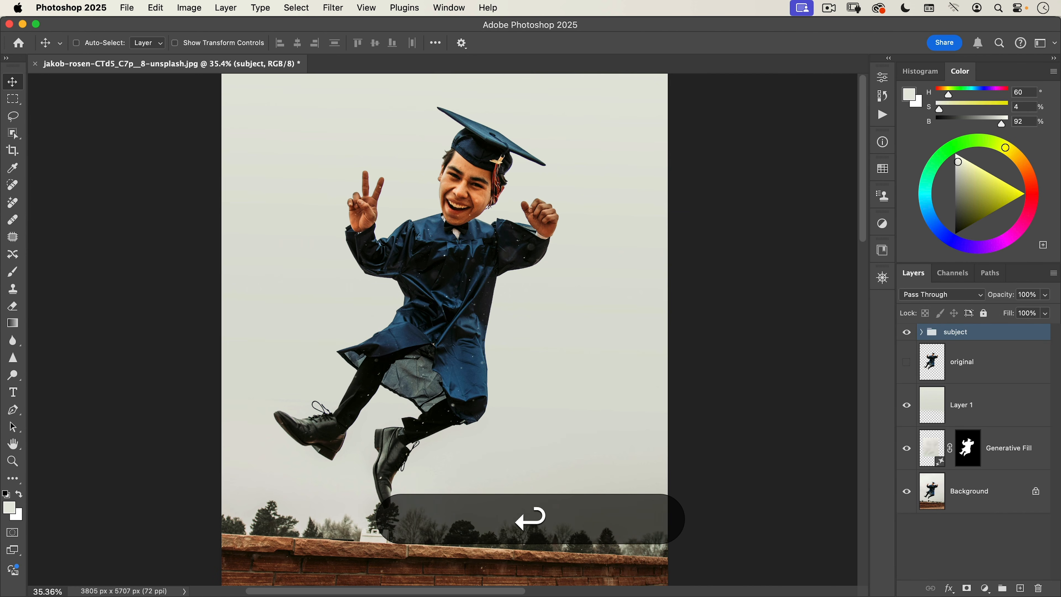
- Transform the subject group: move it higher above the wall, rotate it about -2.6° and scale it to about 101.65%
key("super+t")
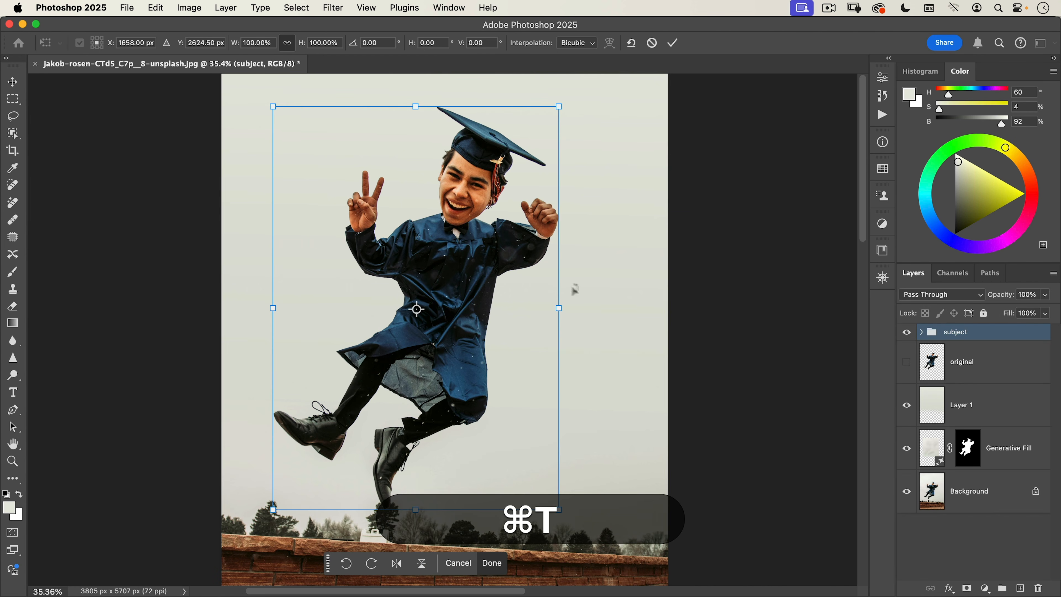
left_click_drag(599, 312, 604, 284)
left_click_drag(523, 315, 534, 298)
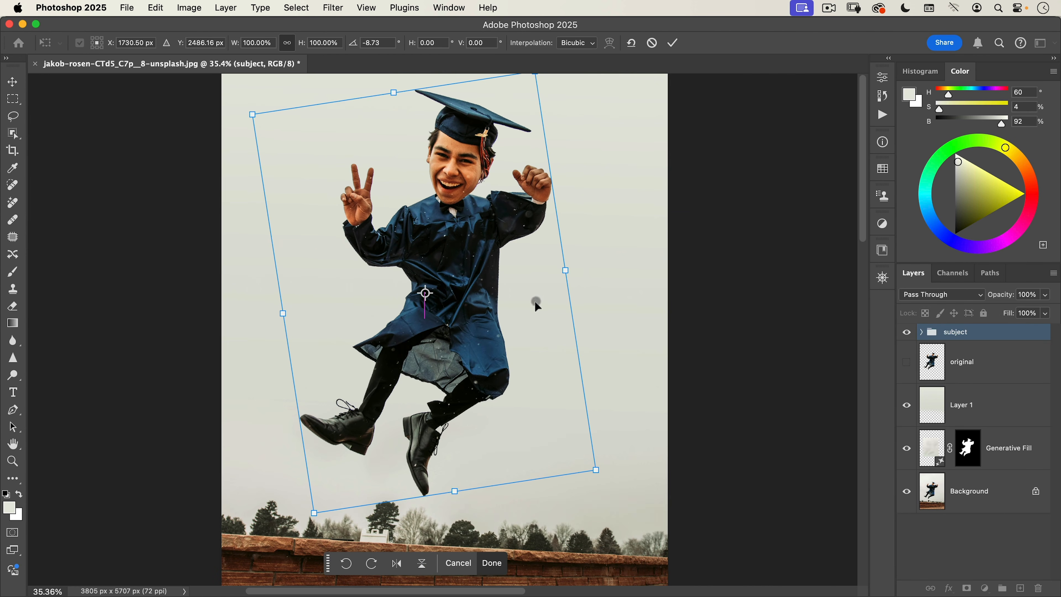
scroll(534, 298, "down", 3)
left_click_drag(521, 141, 529, 125)
left_click_drag(464, 467, 463, 457)
mouse_move(611, 350)
left_mouse_down()
mouse_move(605, 366)
mouse_move(595, 341)
left_mouse_up()
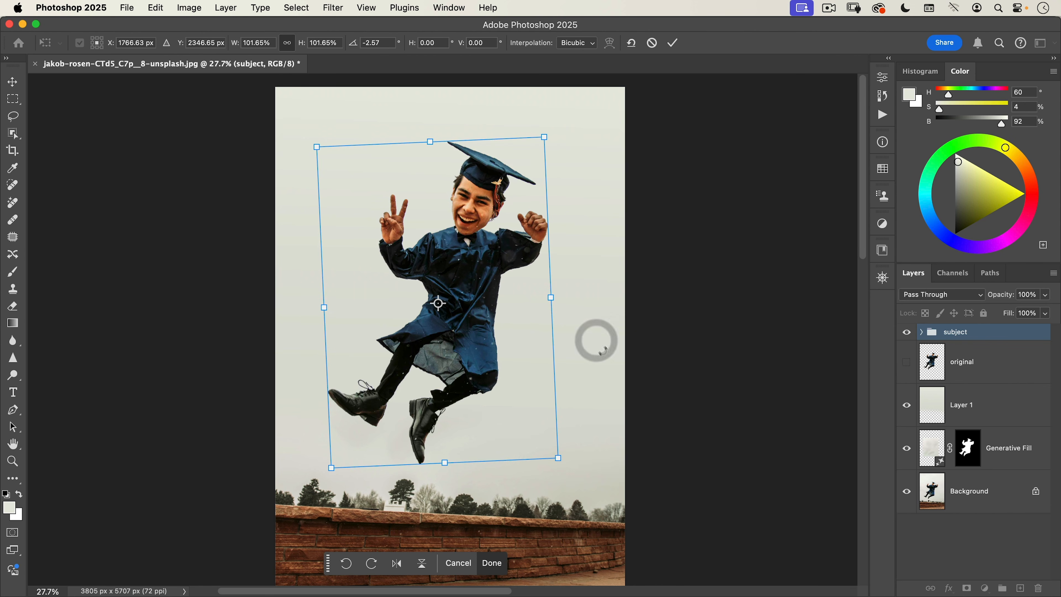
double_click(481, 348)
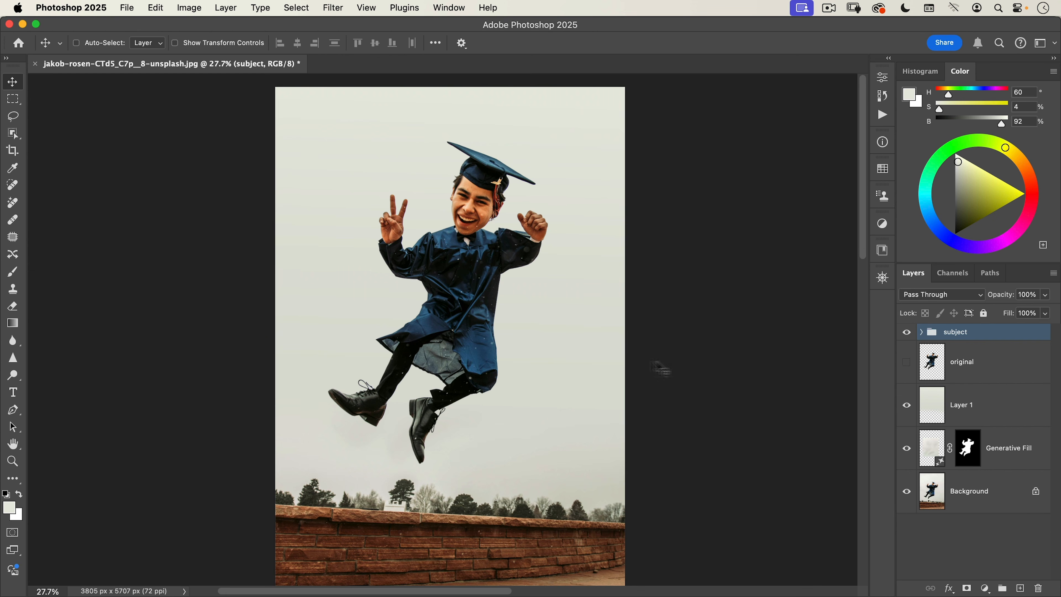
- Open the confetti image image-from-rawpixel-id-12636595-png.png from the Assets folder
left_click(127, 8)
left_click(126, 39)
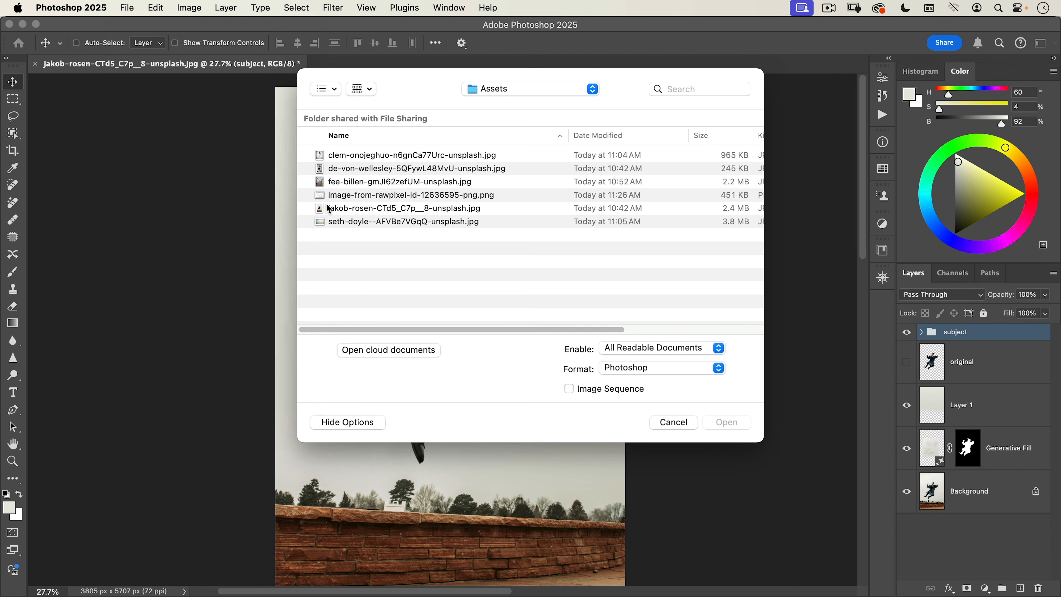
left_click(416, 194)
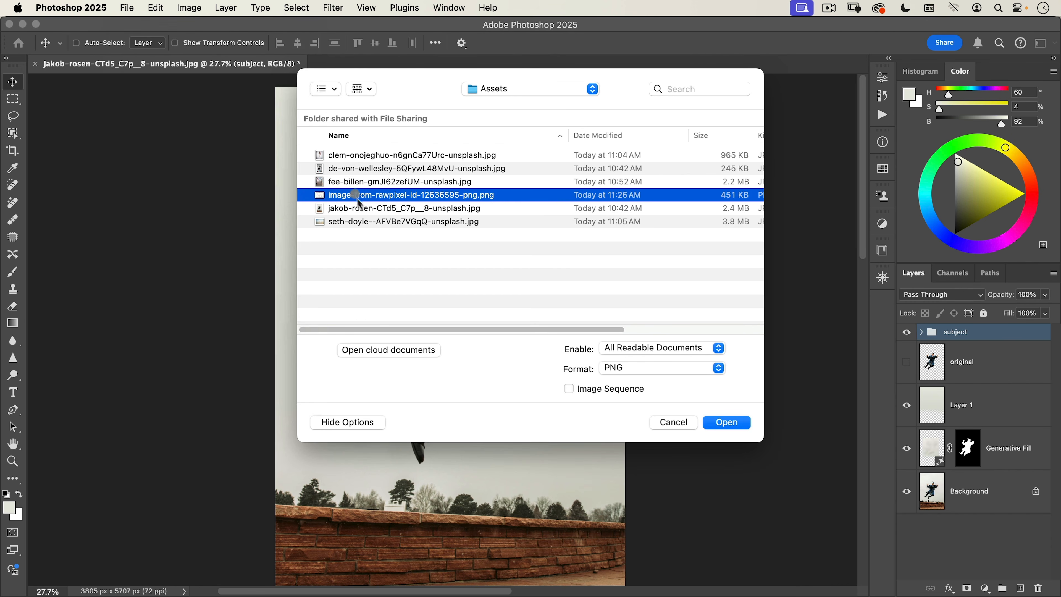
left_click(742, 424)
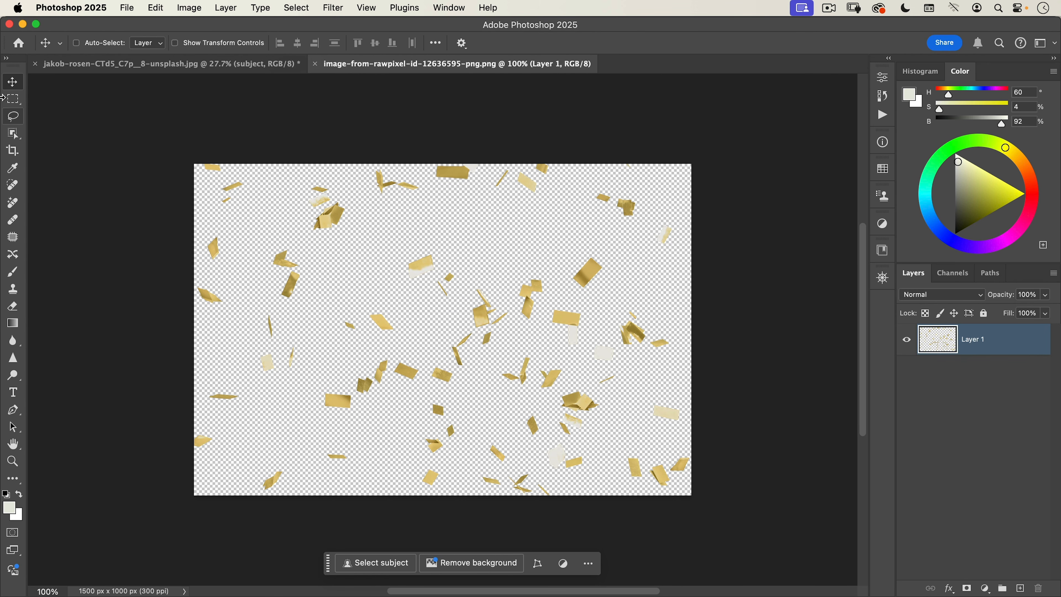
- Copy the complete confetti pieces with a lasso selection that skips those cut off at the image edges, and close the confetti file
left_click(13, 116)
left_click_drag(251, 171, 224, 179)
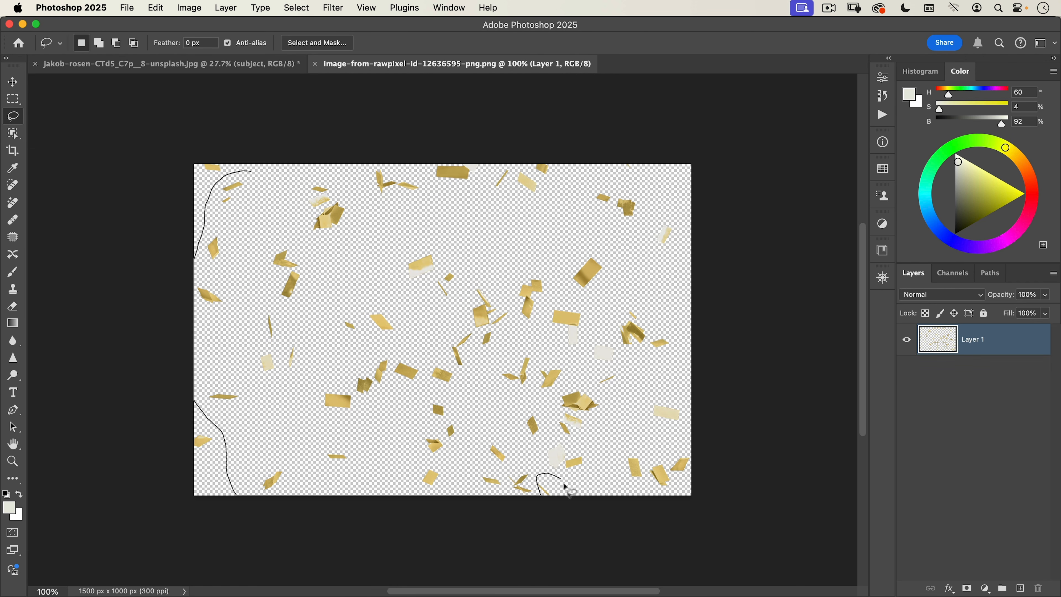
mouse_move(729, 450)
left_mouse_down()
mouse_move(735, 337)
mouse_move(722, 211)
left_mouse_up()
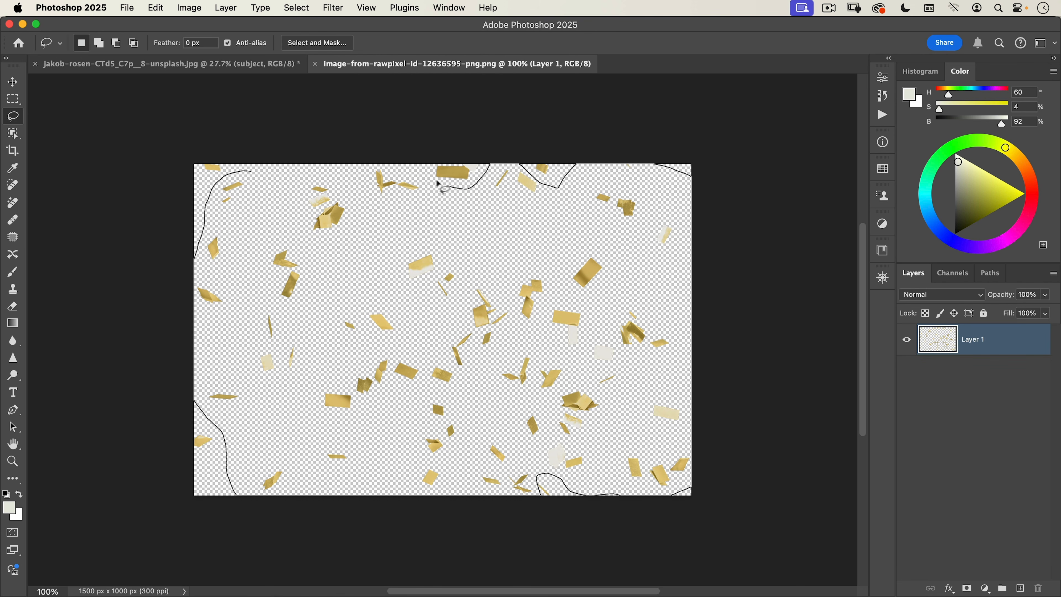
left_click_drag(259, 152, 396, 102)
key("super+c")
left_click(315, 64)
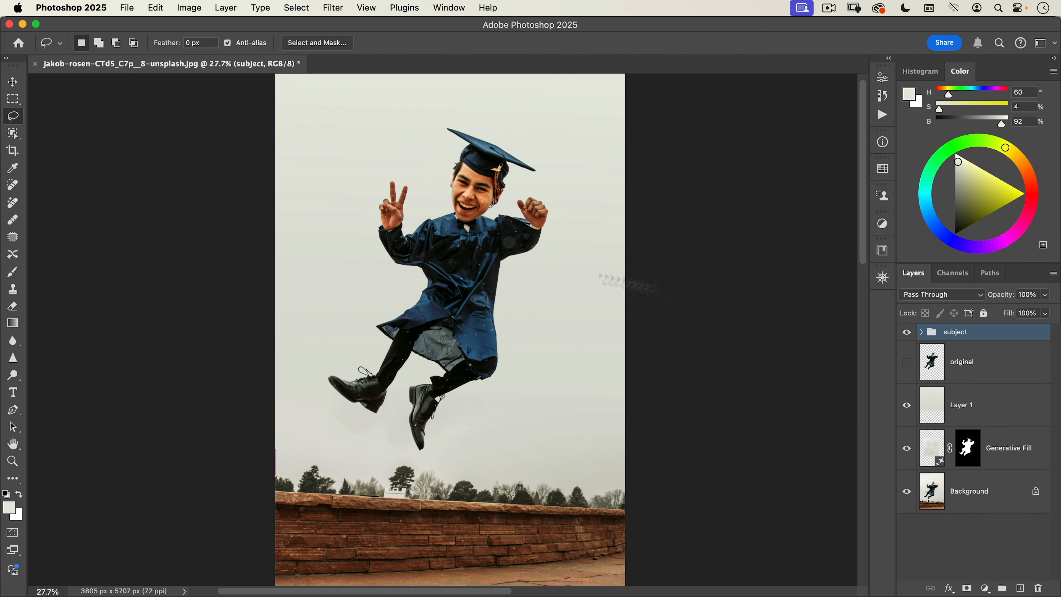
- Paste the copied confetti onto a new layer directly above the "original" layer and enlarge it to span the canvas width
left_click(966, 366)
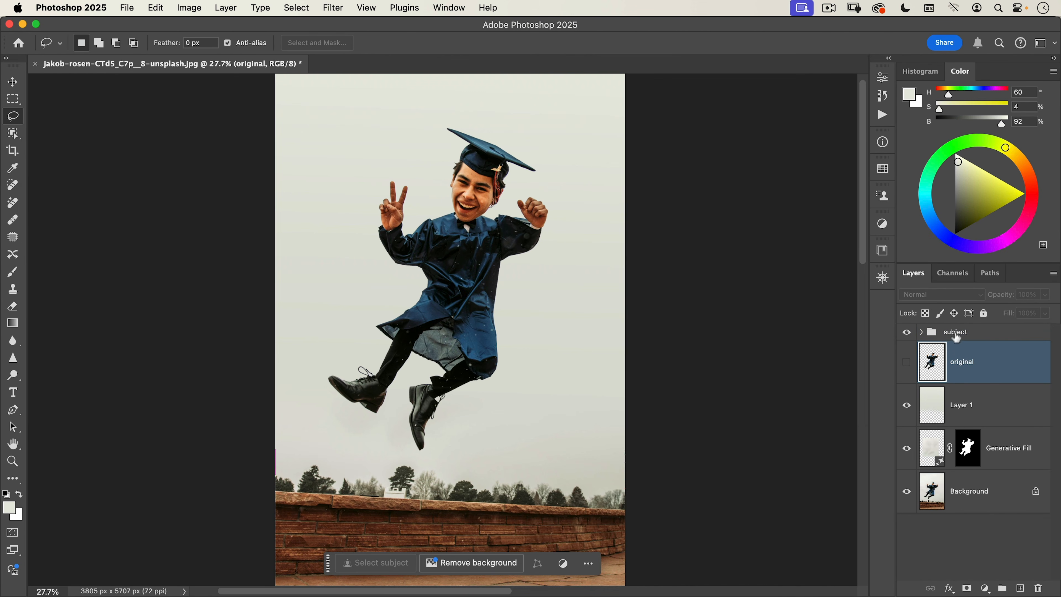
key("super+v")
key("super+t")
left_click_drag(522, 280, 618, 218)
key("Return")
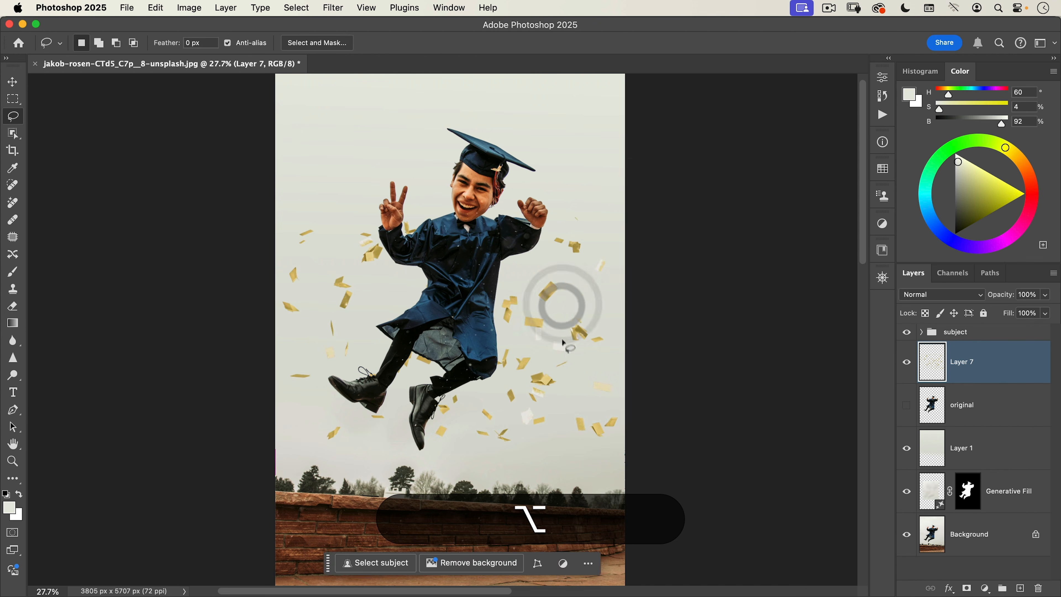
- Move the confetti up around the graduate's head and upper body, and rotate it slightly clockwise
key("v")
left_click_drag(558, 372, 562, 268)
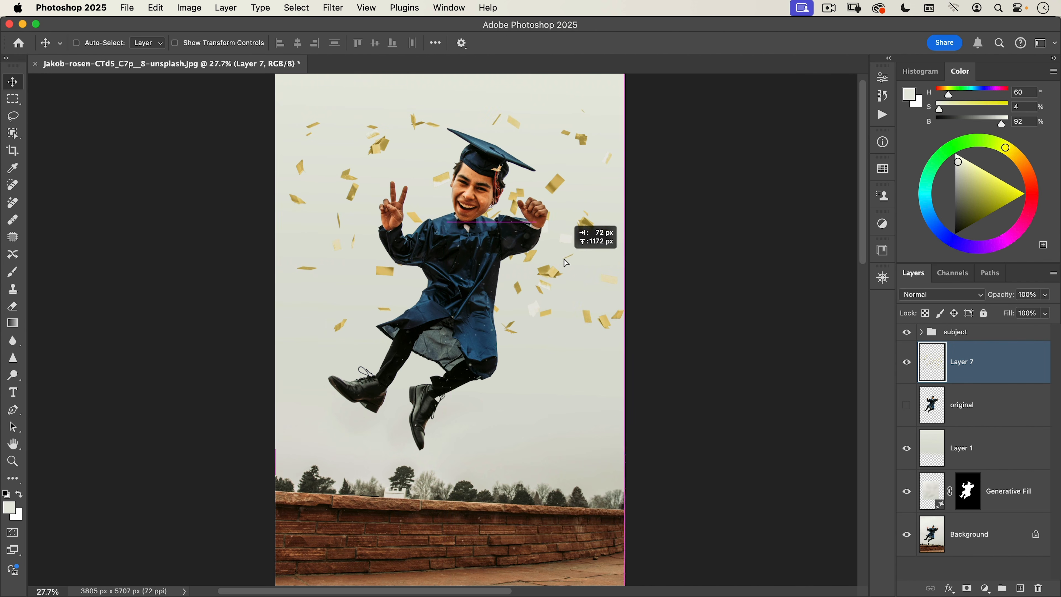
scroll(568, 271, "up", 3)
key("super+t")
left_click_drag(633, 190, 664, 227)
key("Return")
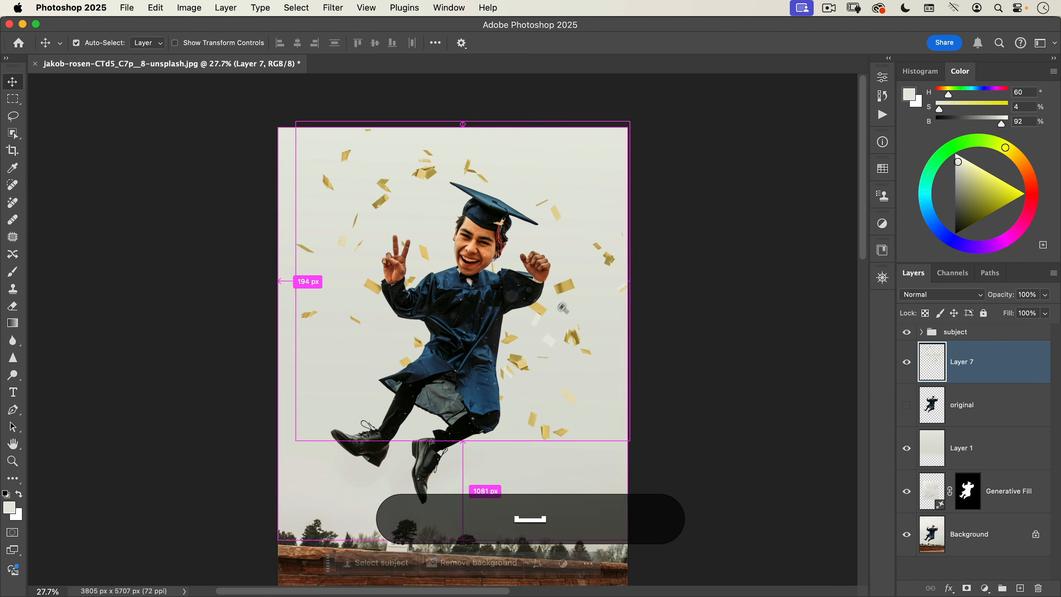
- Duplicate the confetti layer above the subject group and enlarge the copy well beyond the canvas edges
key("super+minus")
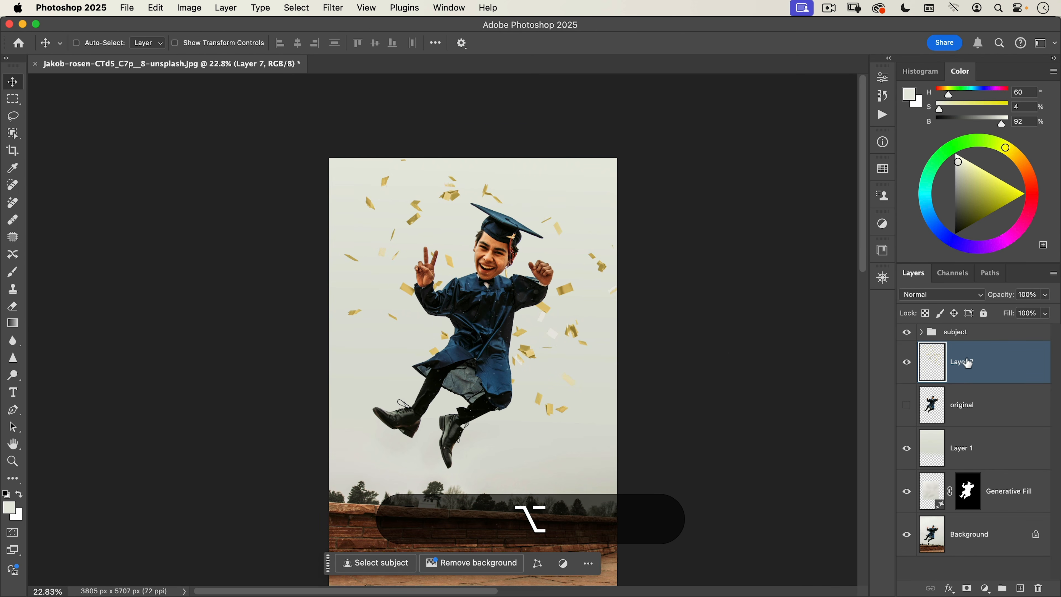
left_click_drag(968, 363, 982, 323)
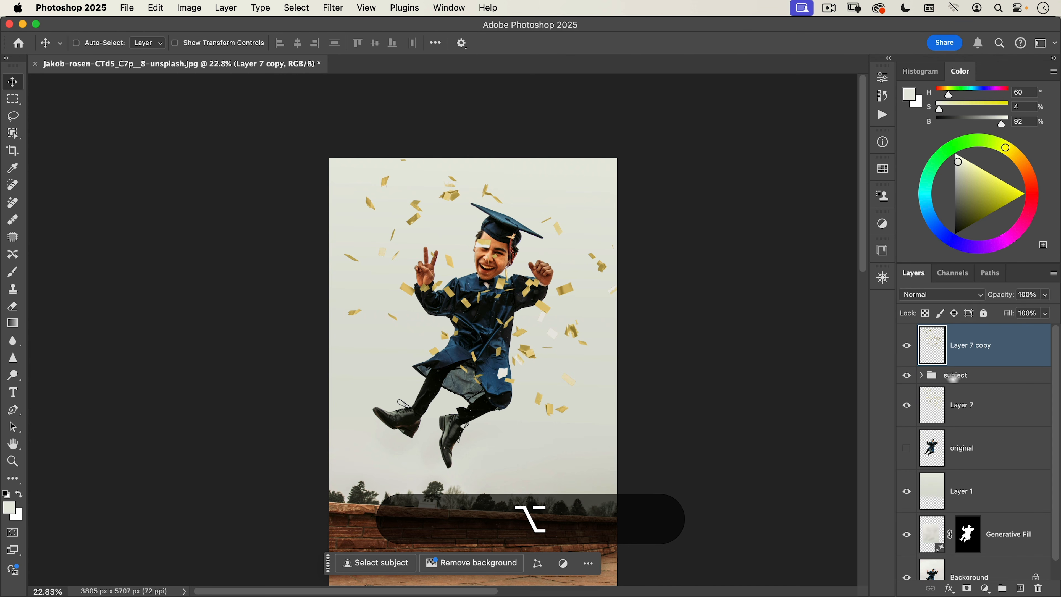
key("super+t")
left_click_drag(618, 287, 743, 222)
left_click_drag(608, 308, 622, 300)
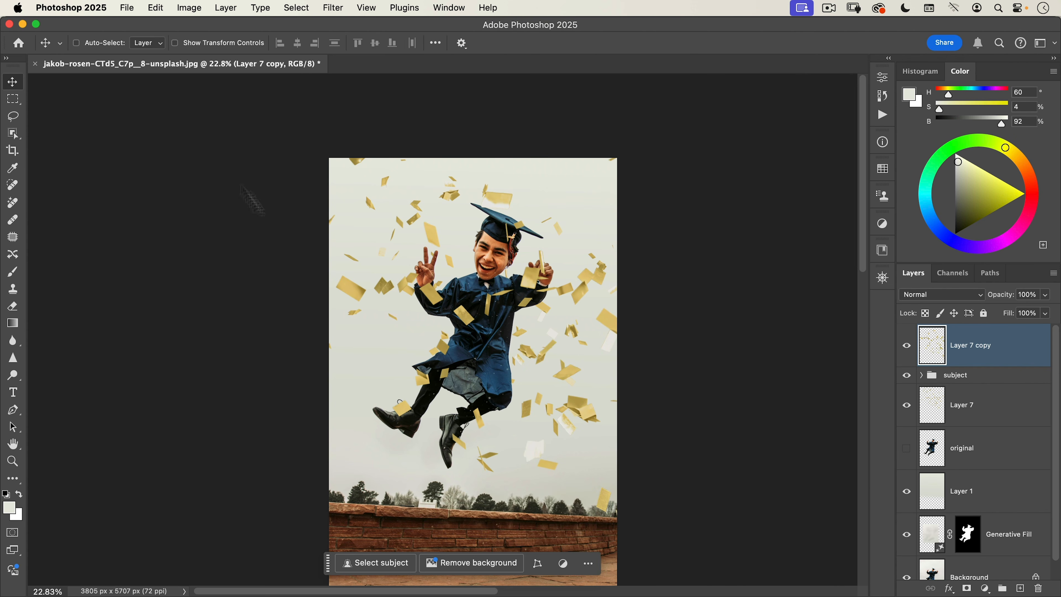
- Apply a Gaussian Blur with a radius of 24.7 pixels to the foreground confetti copy
left_click(333, 7)
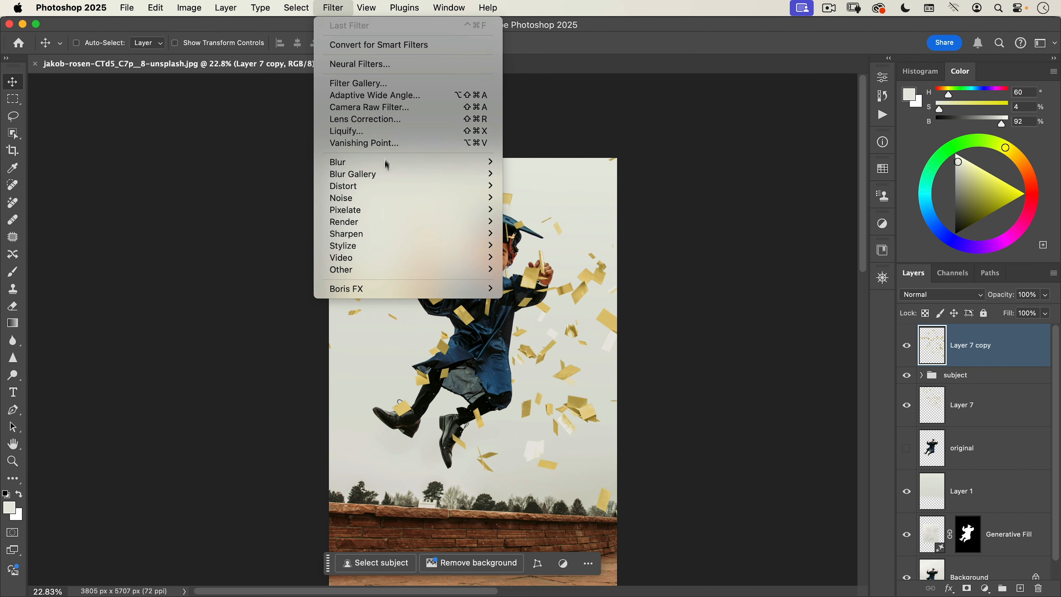
mouse_move(388, 162)
left_click(567, 217)
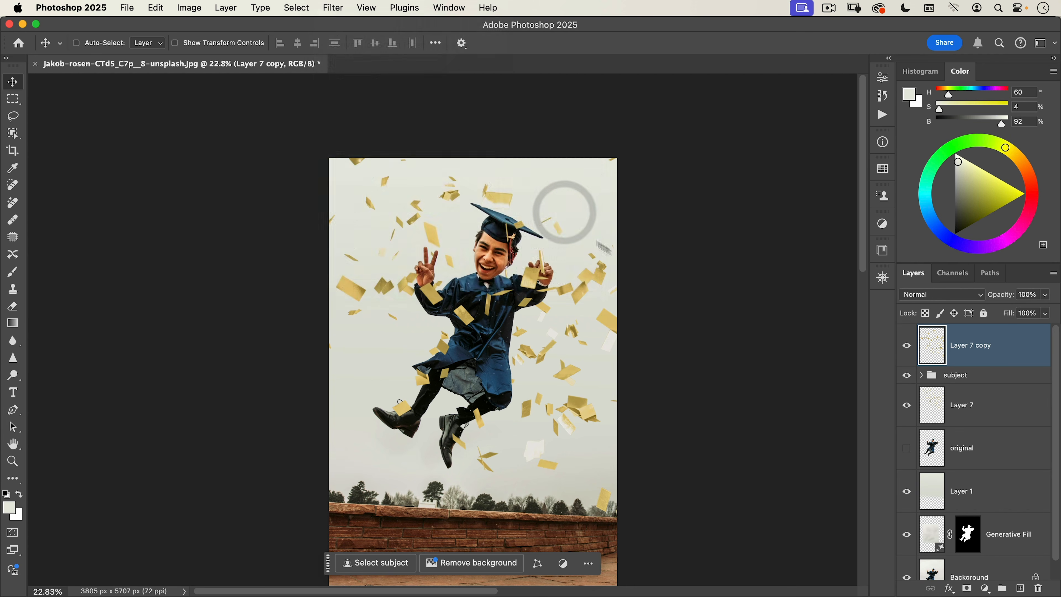
left_click(702, 355)
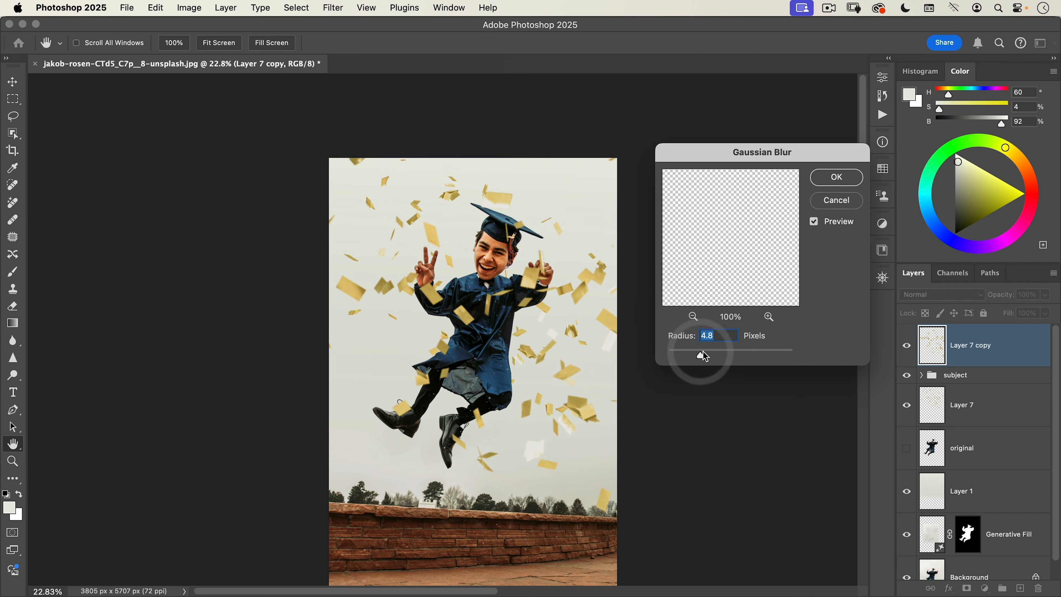
left_click(709, 355)
left_click(724, 355)
left_click(727, 355)
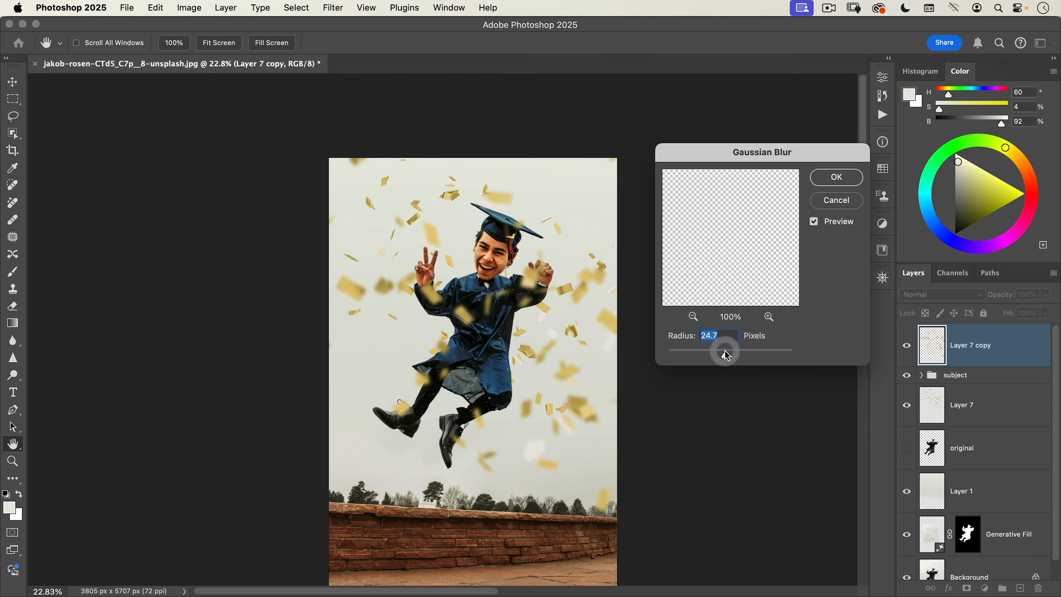
left_click(846, 186)
- Scale the blurred confetti copy to about 126.57% and shift it slightly downward
key("super+t")
left_click_drag(758, 281, 828, 249)
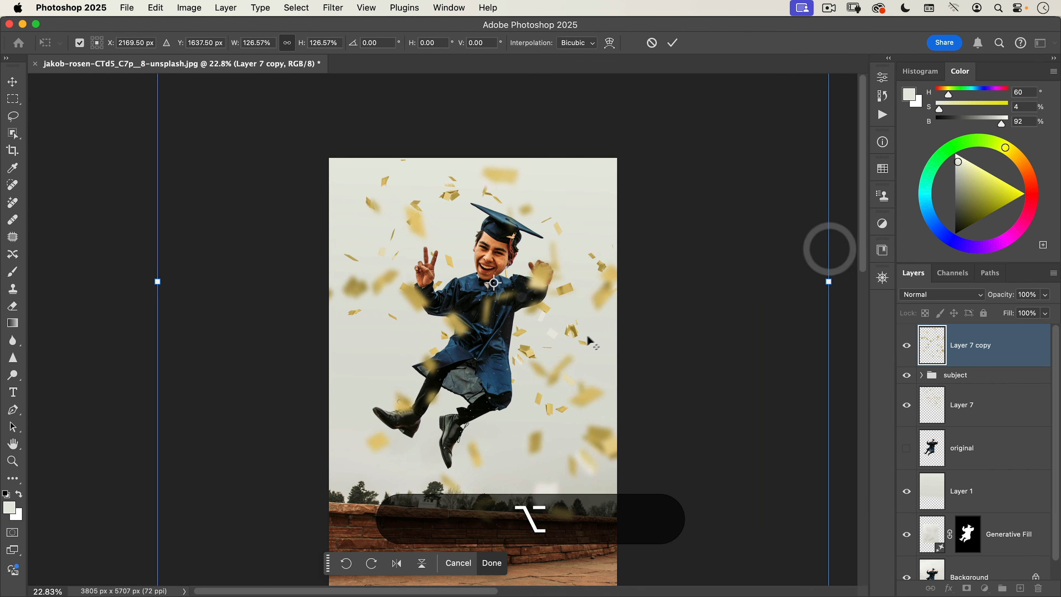
double_click(550, 343)
left_click_drag(561, 351, 559, 361)
- Rotate the blurred confetti about 4.73° and reposition it slightly lower so it clears the graduate's face
key("super+minus")
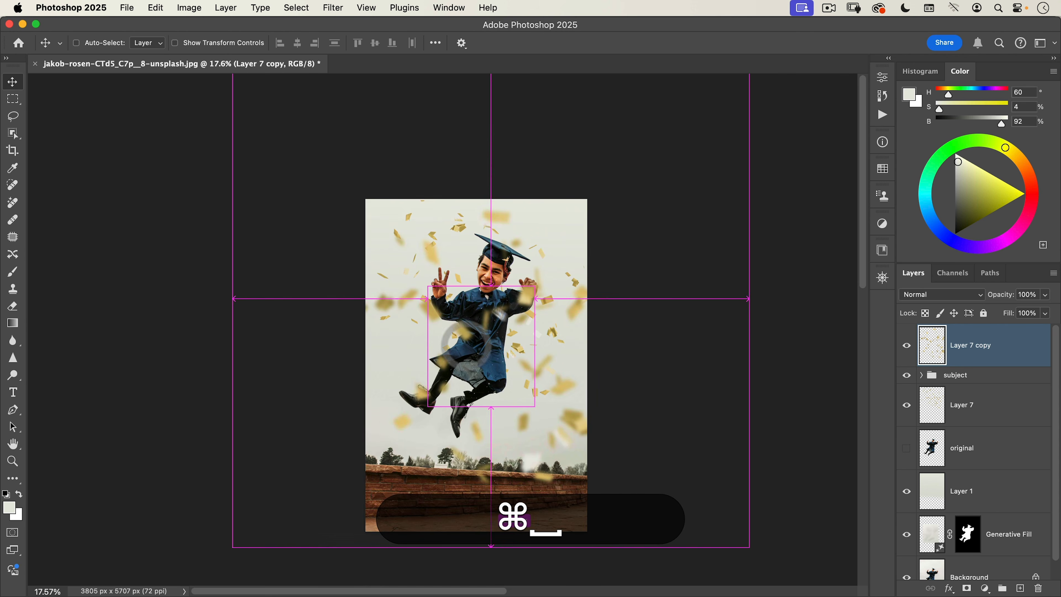
key("super+plus")
key("super+t")
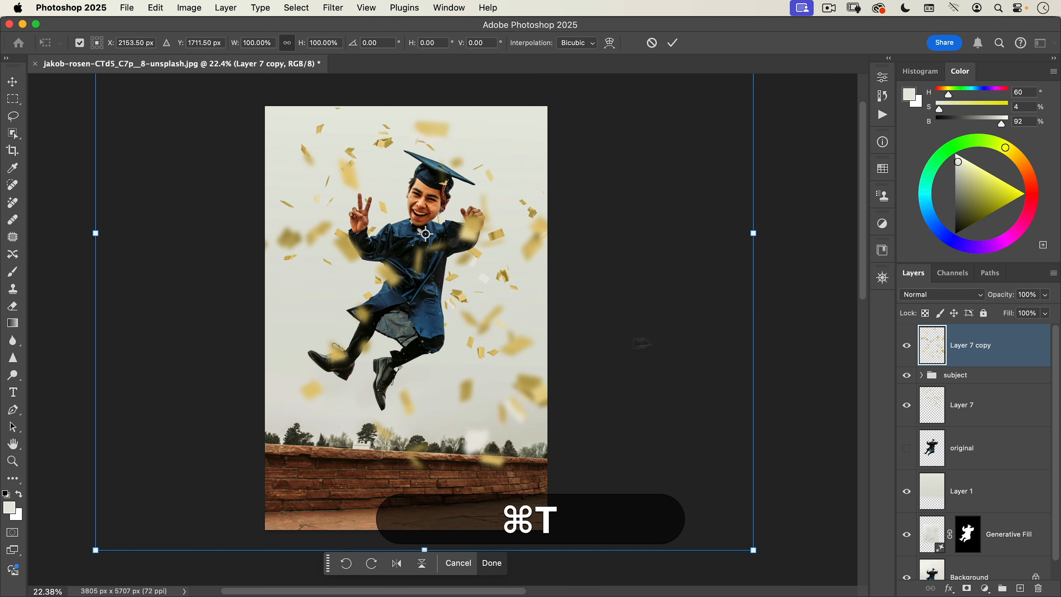
left_click_drag(796, 316, 793, 343)
left_click_drag(543, 343, 544, 351)
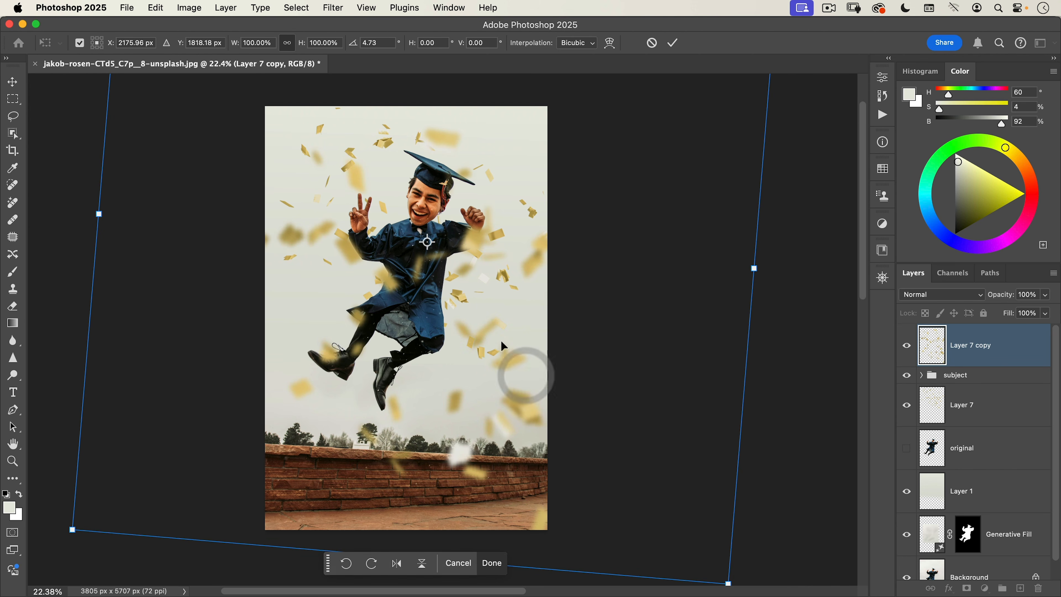
key("Return")
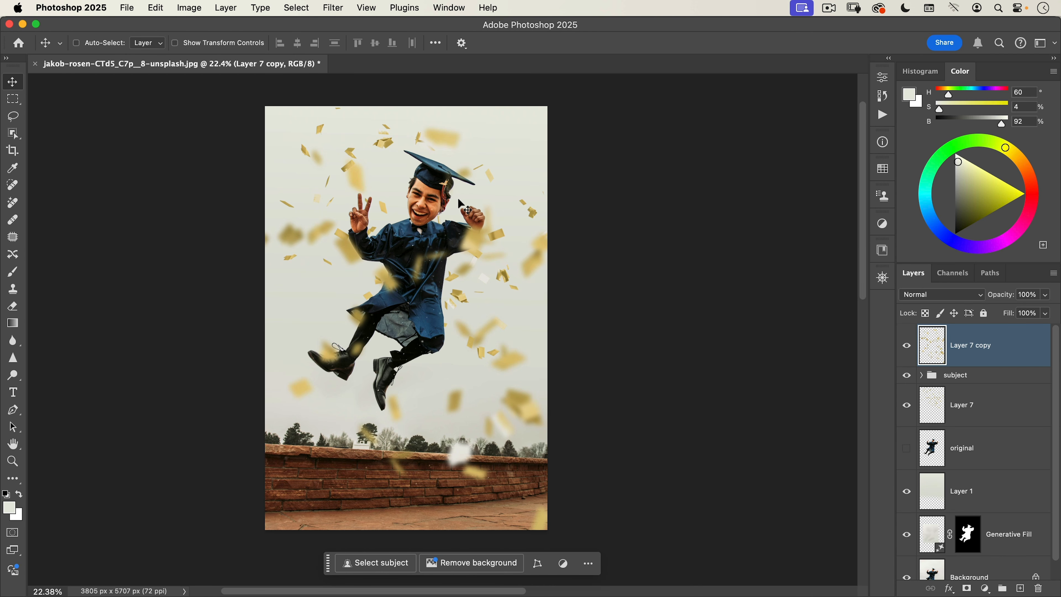
- Open the image de-von-wellesley-5QFywL48MvU-unsplash.jpg from the Assets folder
key("super+o")
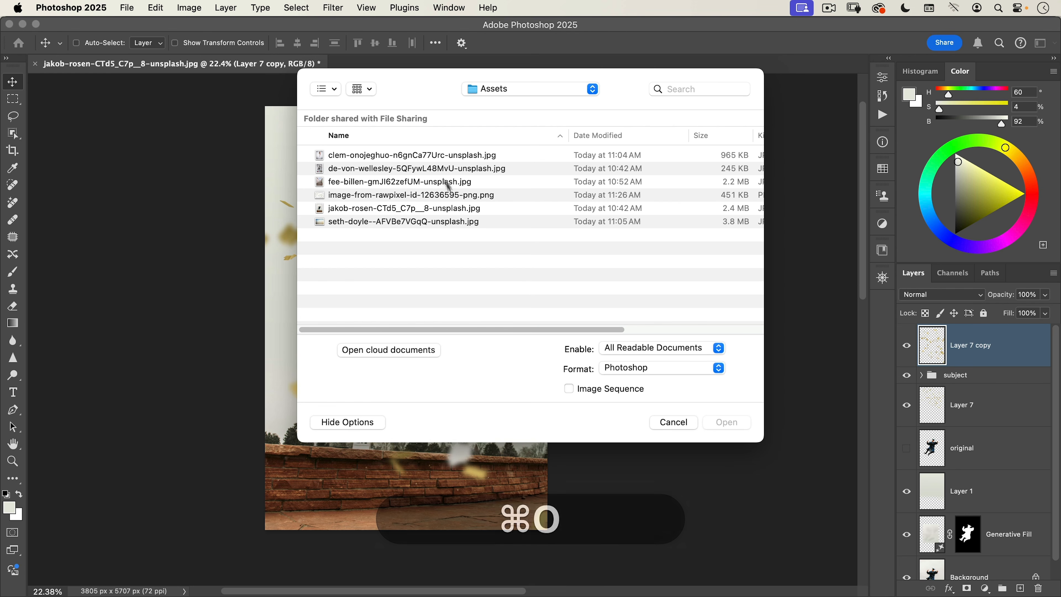
left_click(350, 171)
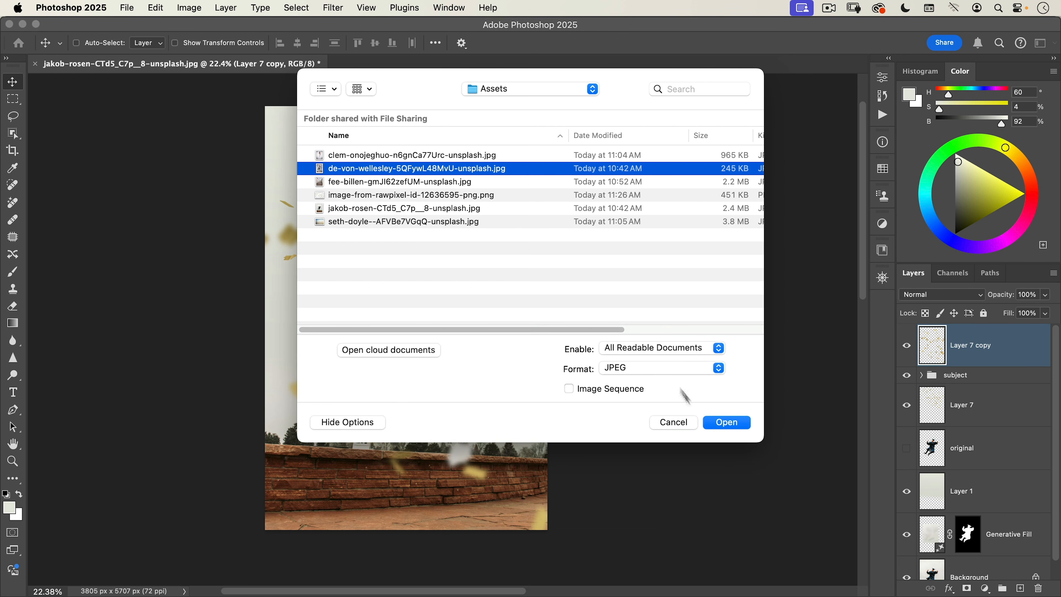
left_click(736, 422)
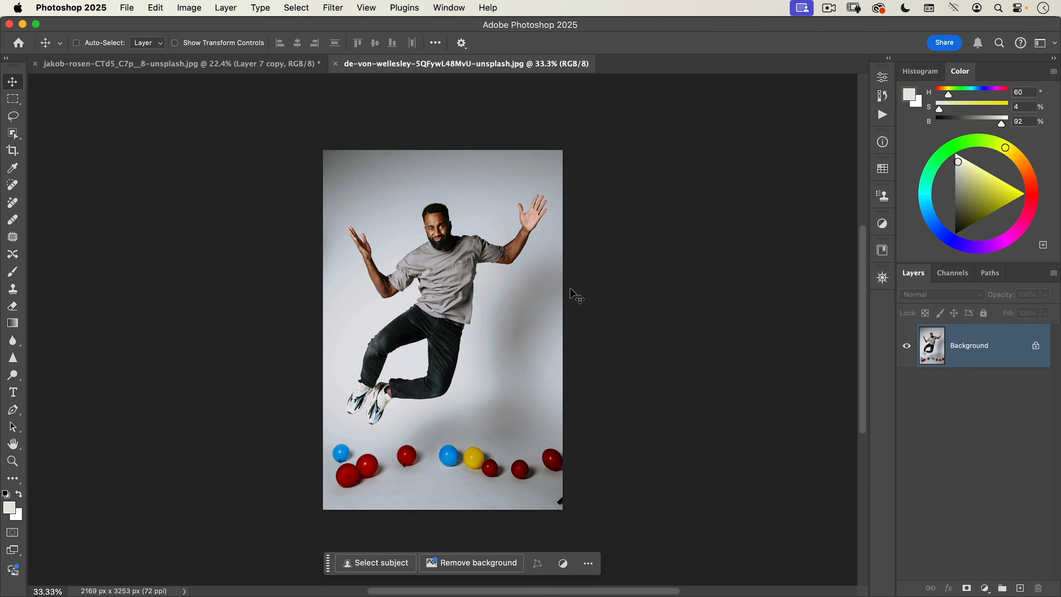
- Select the whole jumping man with the Object Selection tool, leaving out the balloons
key("super+space")
mouse_move(441, 356)
left_mouse_down()
mouse_move(460, 304)
mouse_move(468, 315)
mouse_move(439, 337)
left_mouse_up()
key("space")
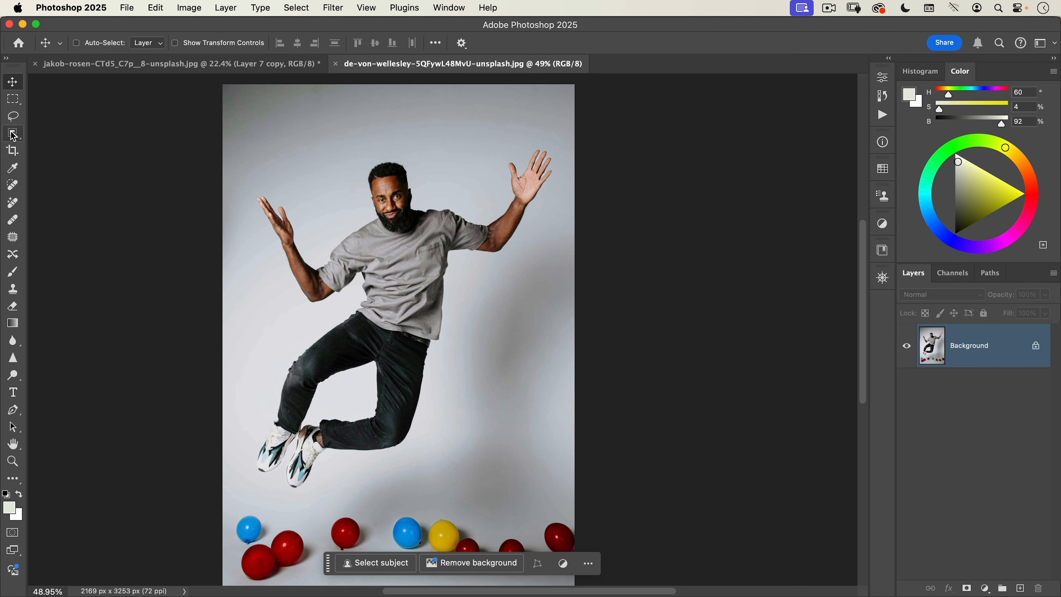
left_click(13, 134)
left_click_drag(232, 494, 559, 123)
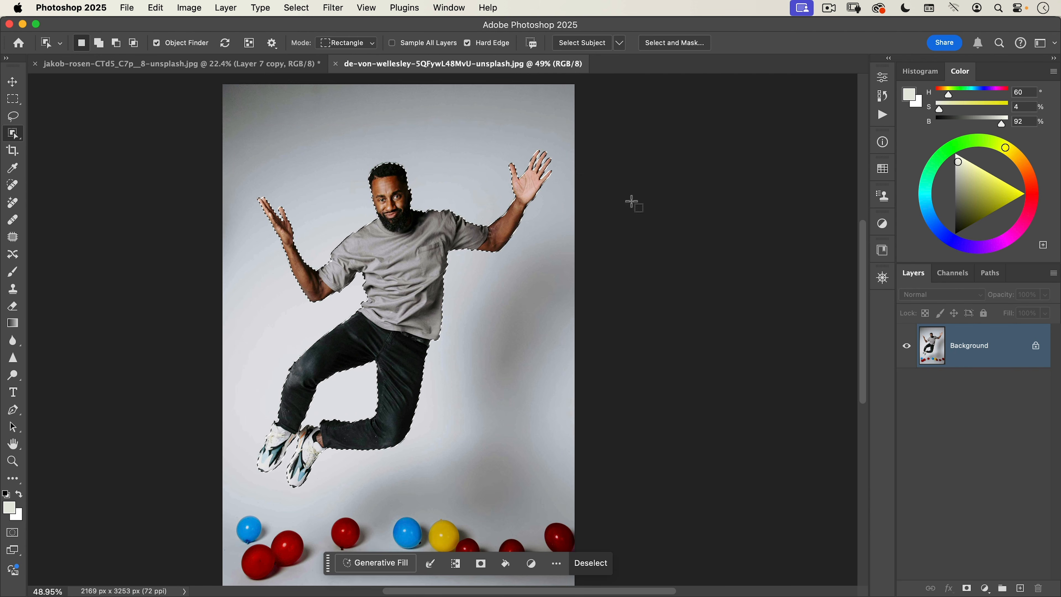
- Check the man's selection in Quick Mask mode and copy the selected man to a new layer
key("q")
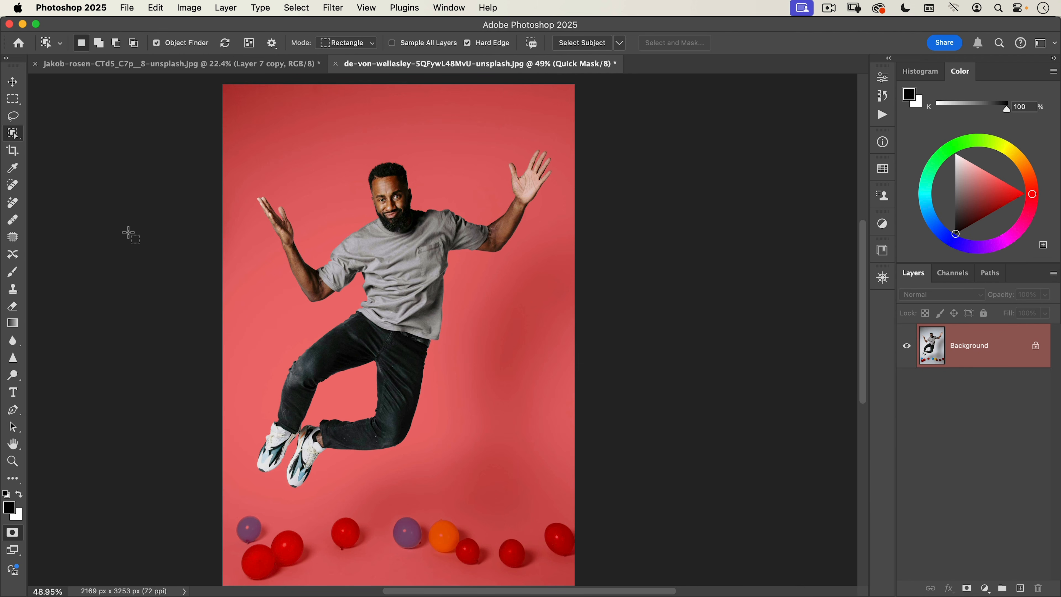
key("q")
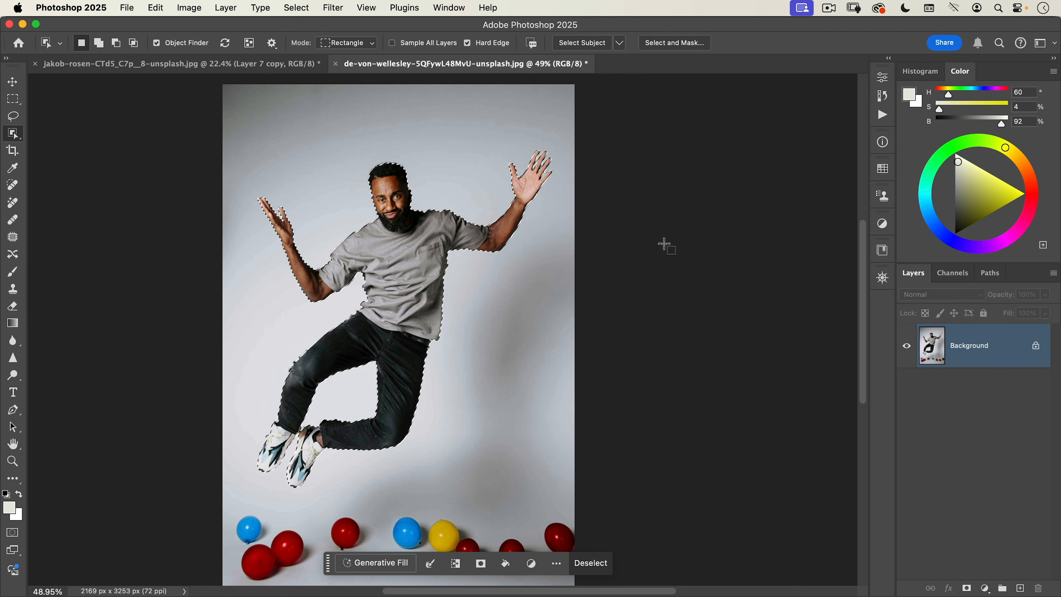
key("super")
key("cmd+j")
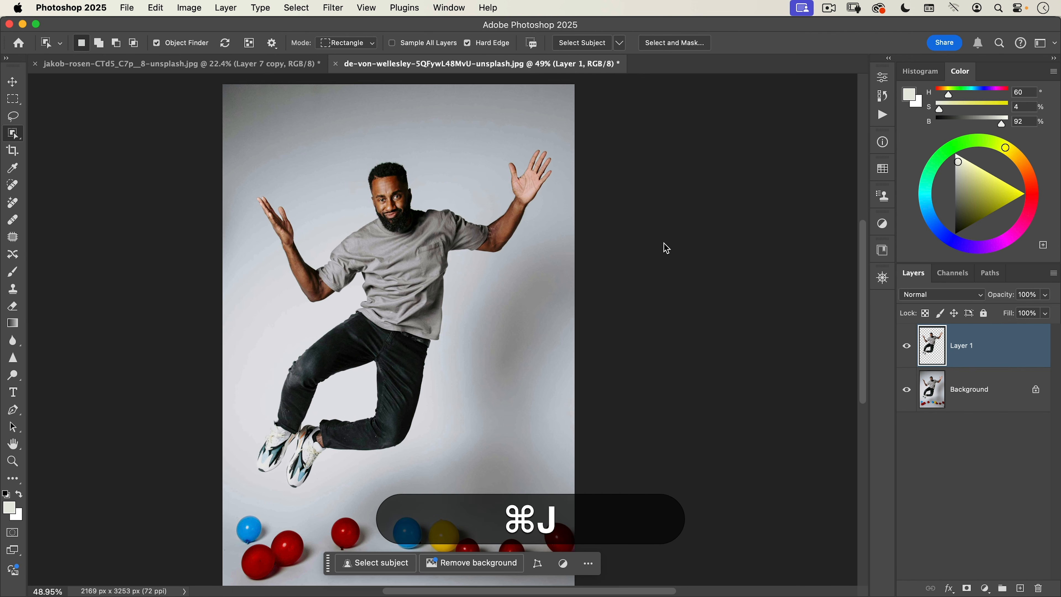
- Place the street photo fee-billen-gmJI62zefUM-unsplash.jpg as an embedded image between the Background and the cut-out man
key("v")
scroll(476, 321, "down", 2)
scroll(477, 321, "down", 3)
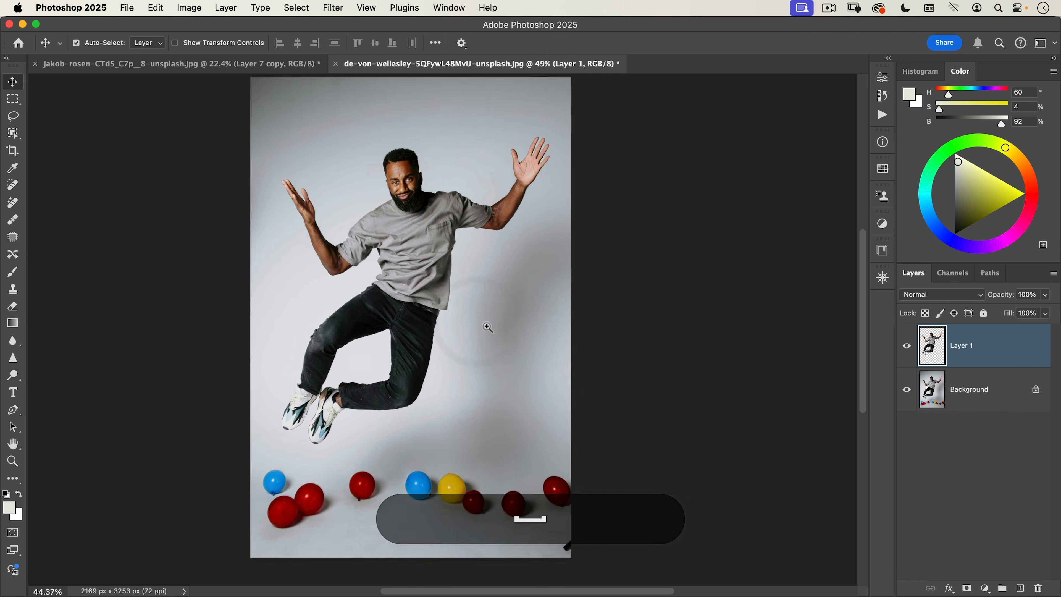
left_click(988, 386)
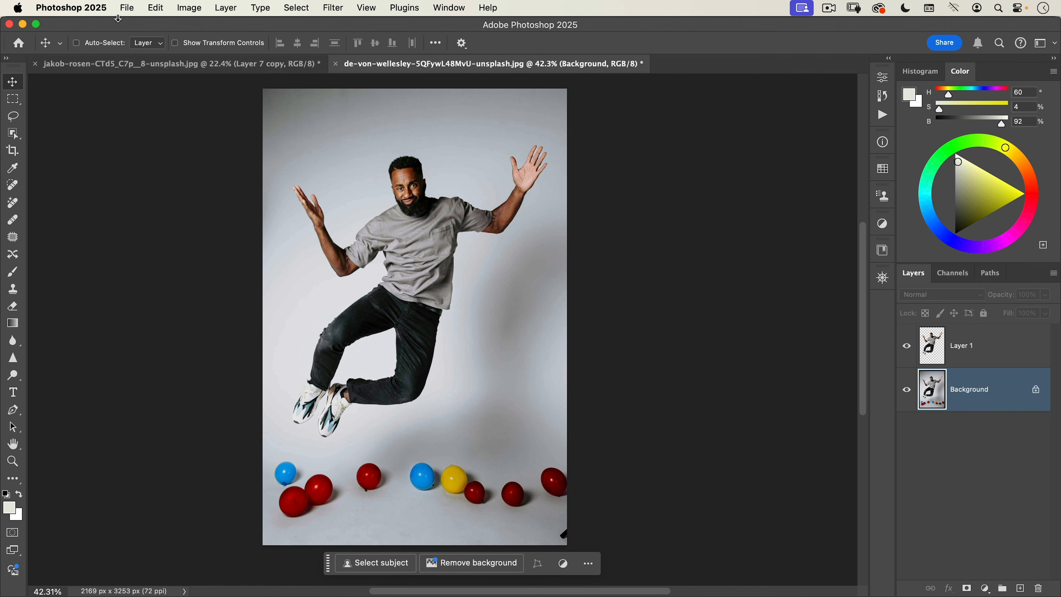
left_click(126, 8)
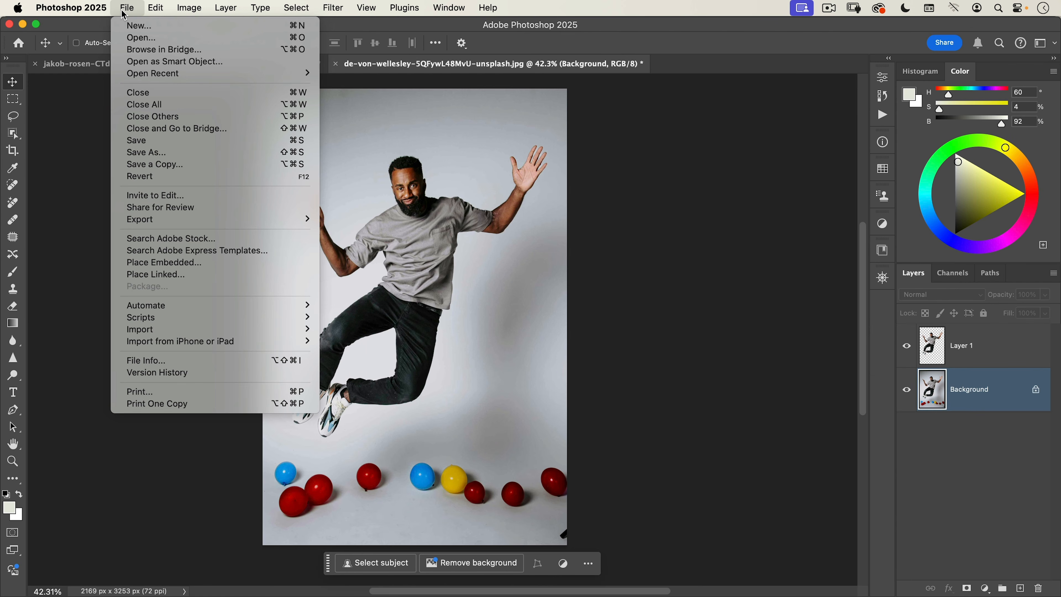
left_click(160, 263)
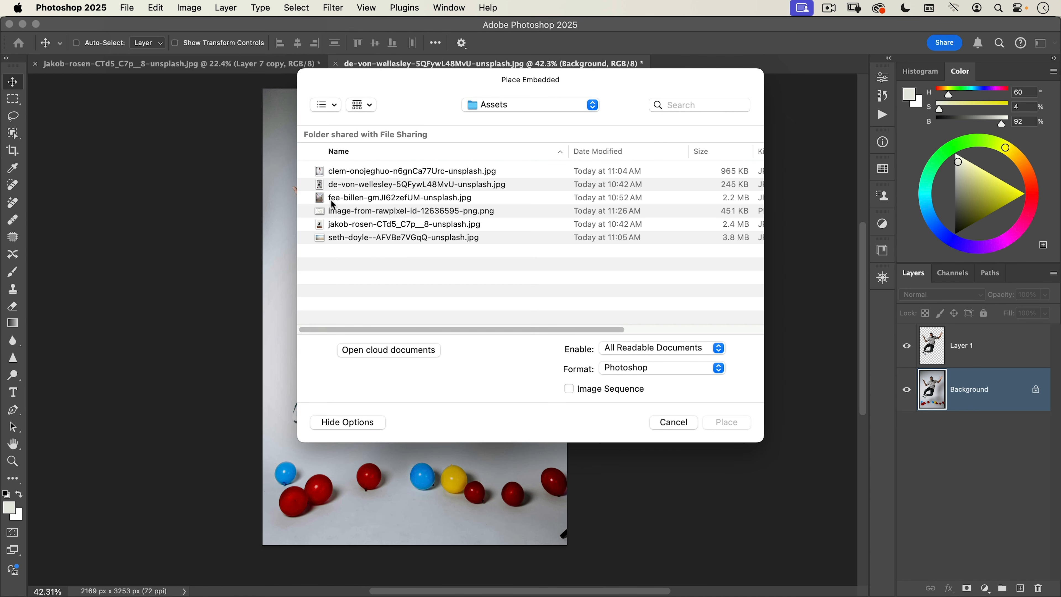
left_click(338, 200)
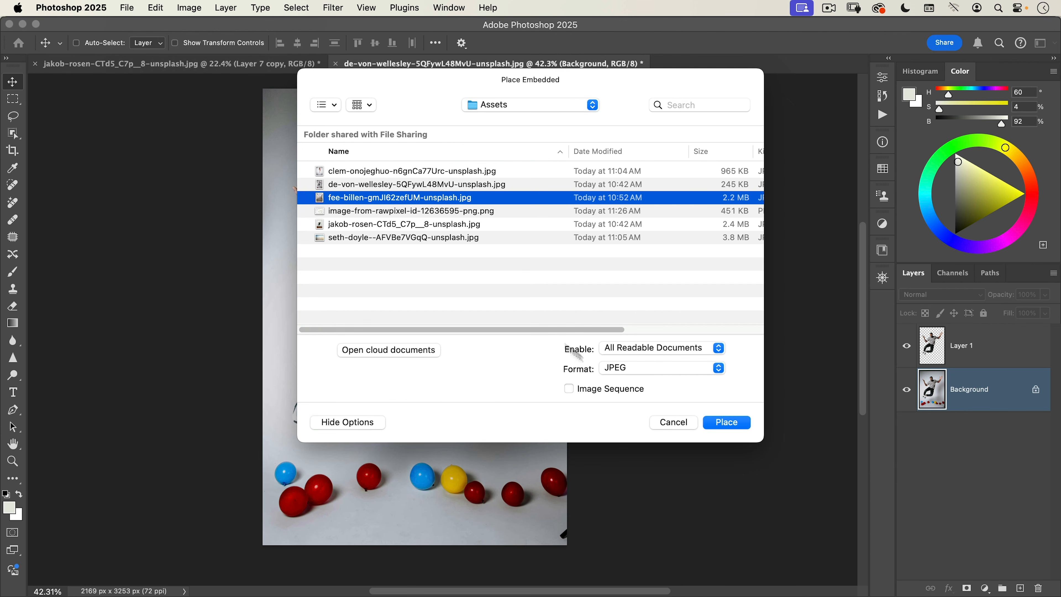
left_click(739, 427)
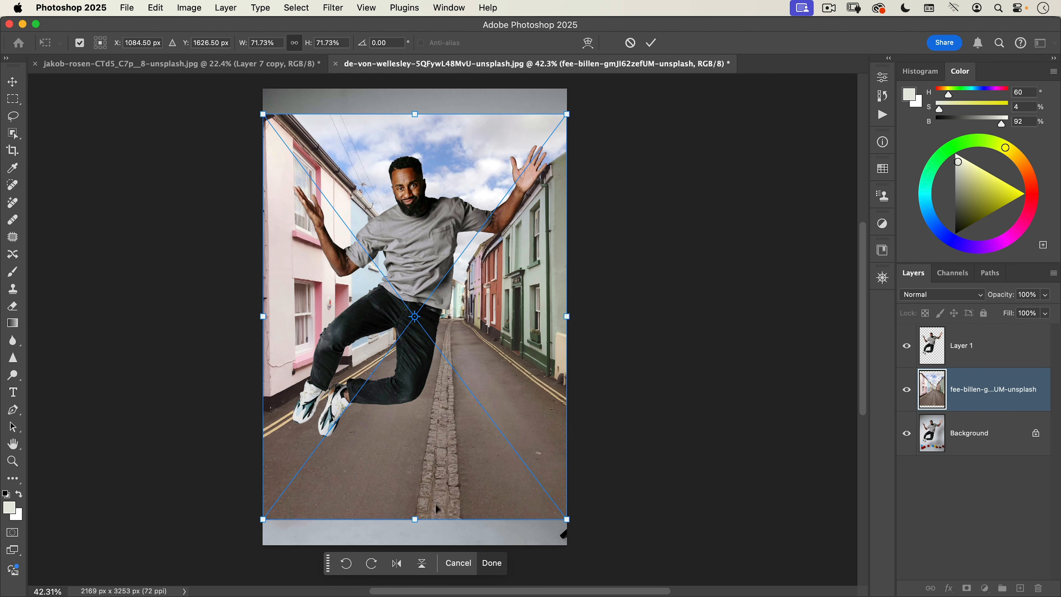
- Enlarge the placed street photo until it covers the whole canvas, and shift it about 76 px left behind the man
key("super+minus")
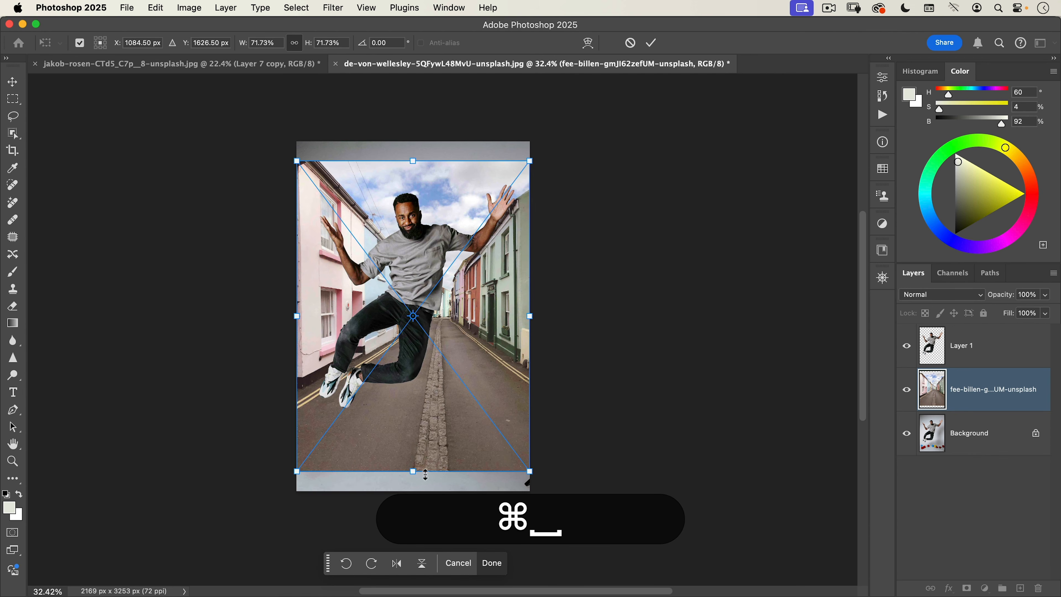
left_click_drag(427, 474, 420, 528)
left_click_drag(471, 410, 451, 401)
key("Return")
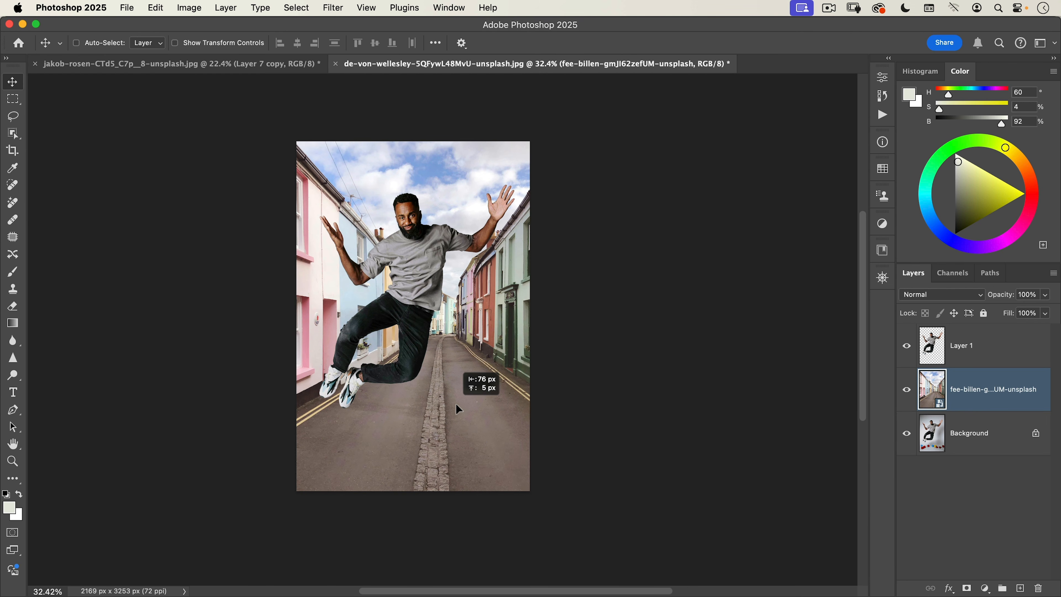
key("space")
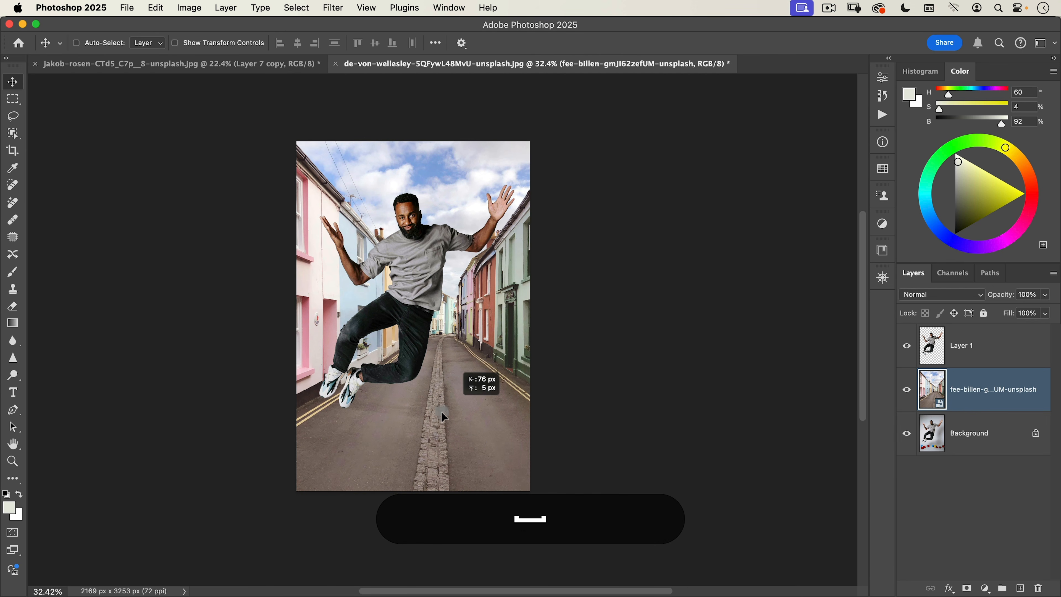
key("super+space")
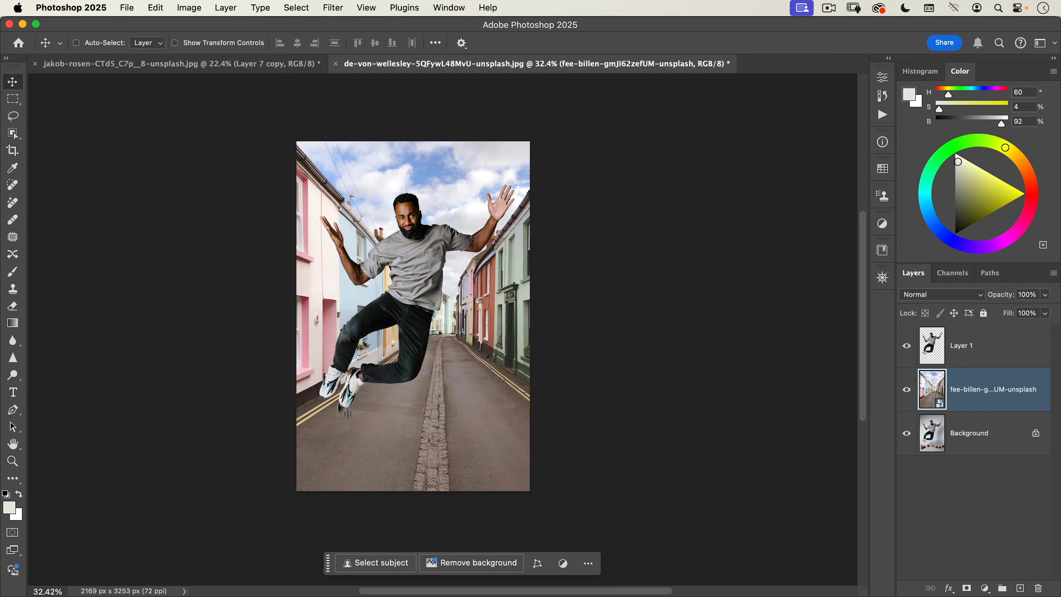
left_click_drag(410, 416, 467, 406)
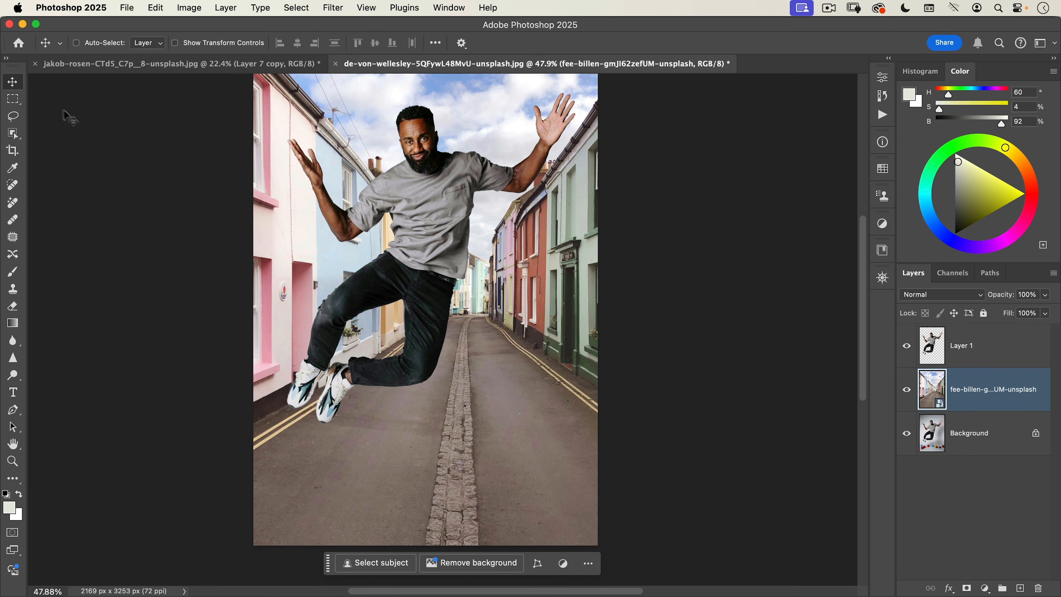
- Select a wide, flat ellipse on the road beneath the man and add a Curves adjustment layer masked to it
left_click_drag(15, 102, 50, 110)
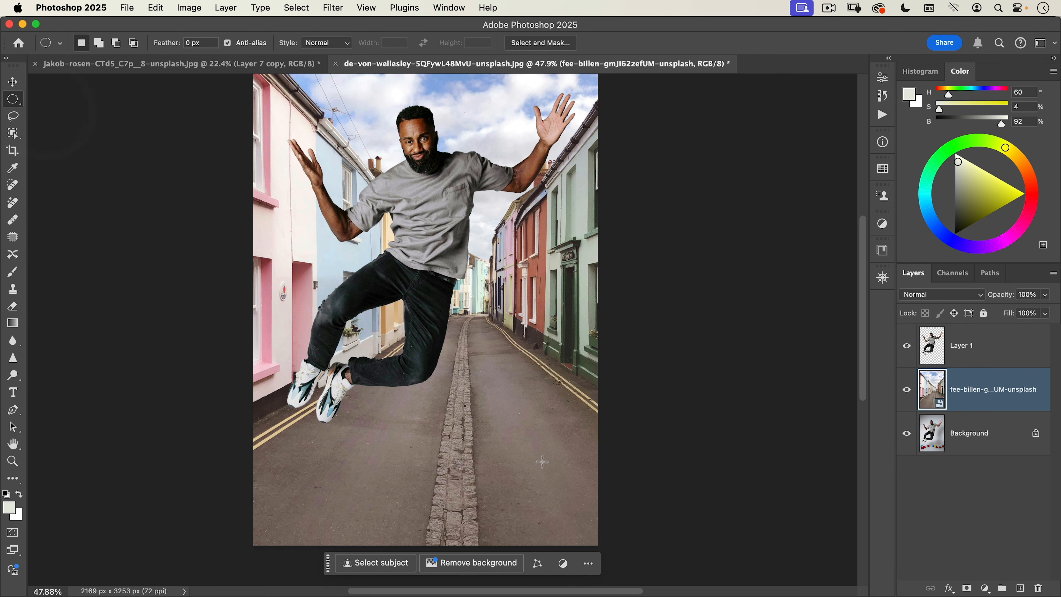
mouse_move(479, 448)
left_mouse_down()
mouse_move(553, 431)
mouse_move(591, 436)
mouse_move(546, 438)
left_mouse_up()
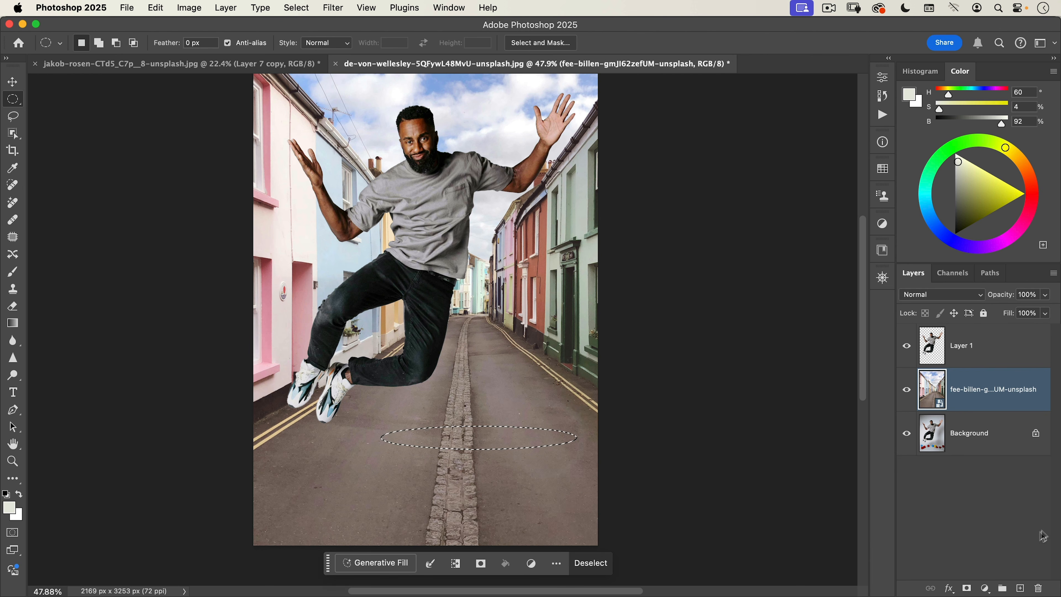
left_click(984, 588)
left_click(986, 456)
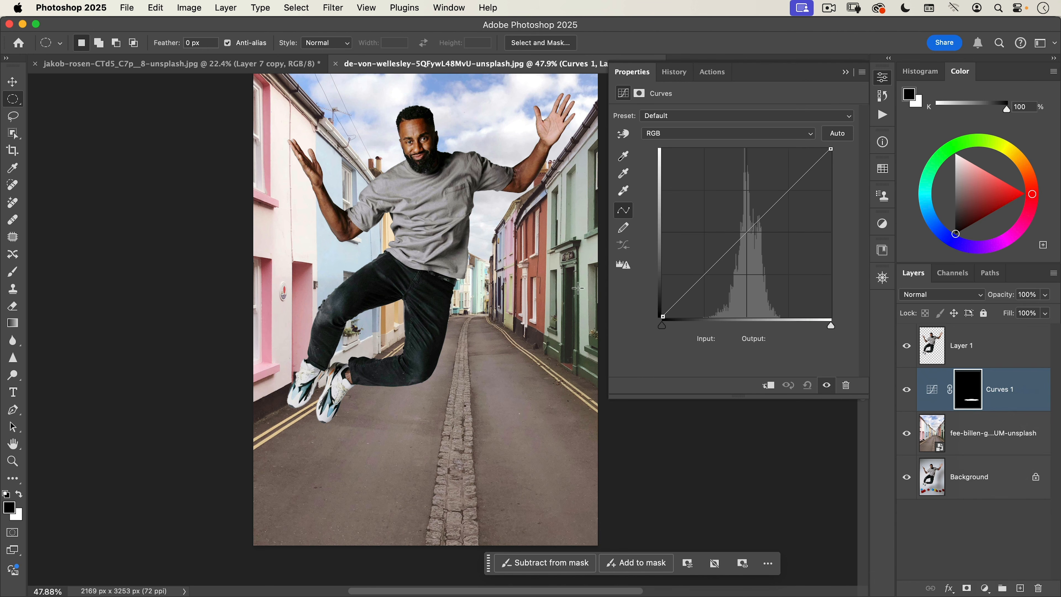
- Darken the road ellipse by lowering the curve's white point to about output 180 and its midpoint to input 126, output 82
left_click_drag(829, 158, 833, 206)
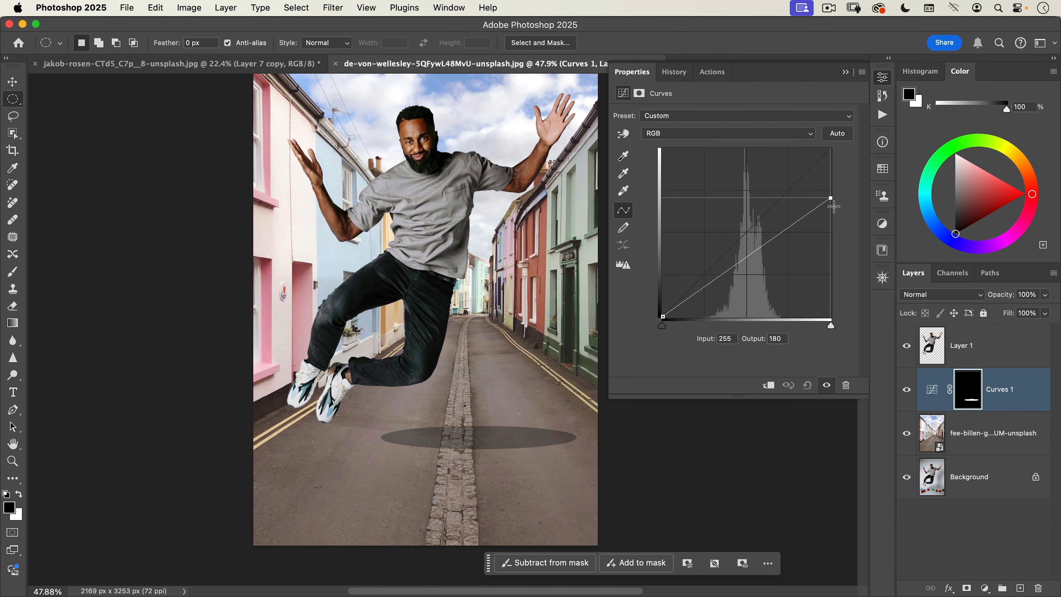
left_click(748, 260)
left_click_drag(748, 259, 746, 262)
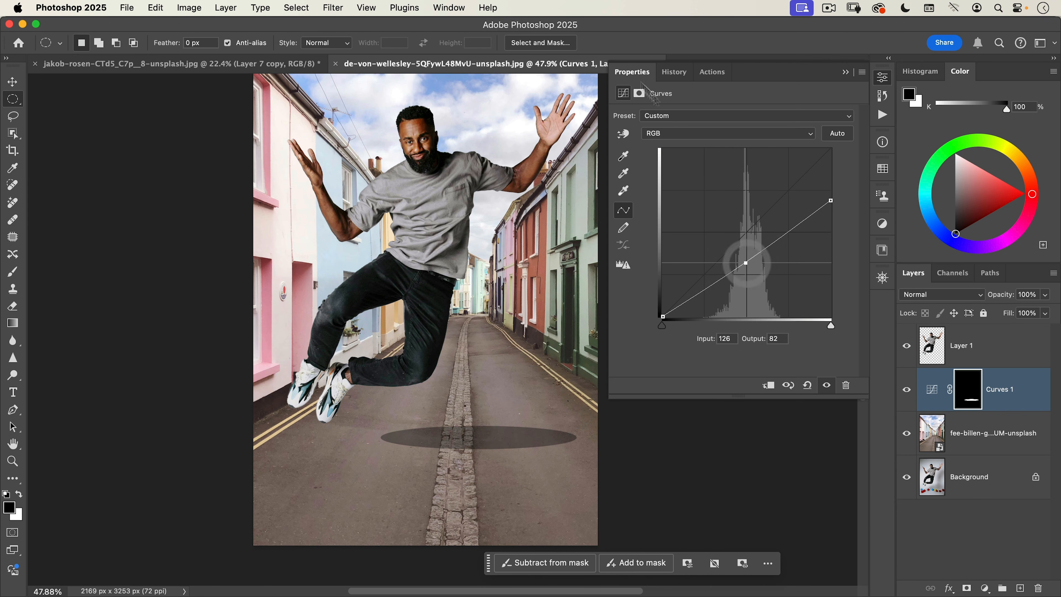
left_click(882, 104)
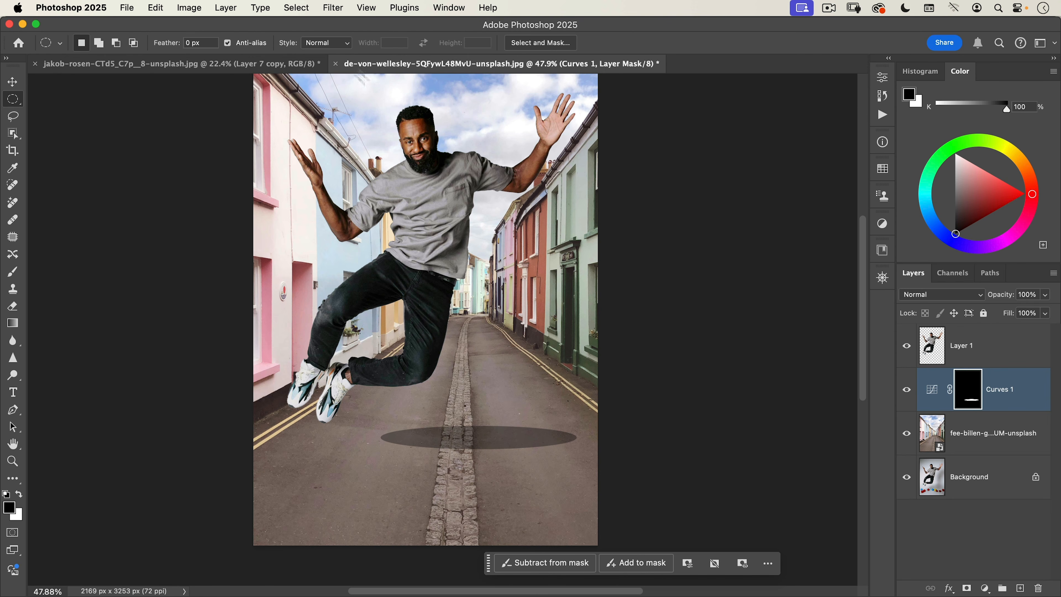
- Apply a Motion Blur with angle 0° and distance 469 pixels to the Curves layer's shadow mask
left_click(327, 7)
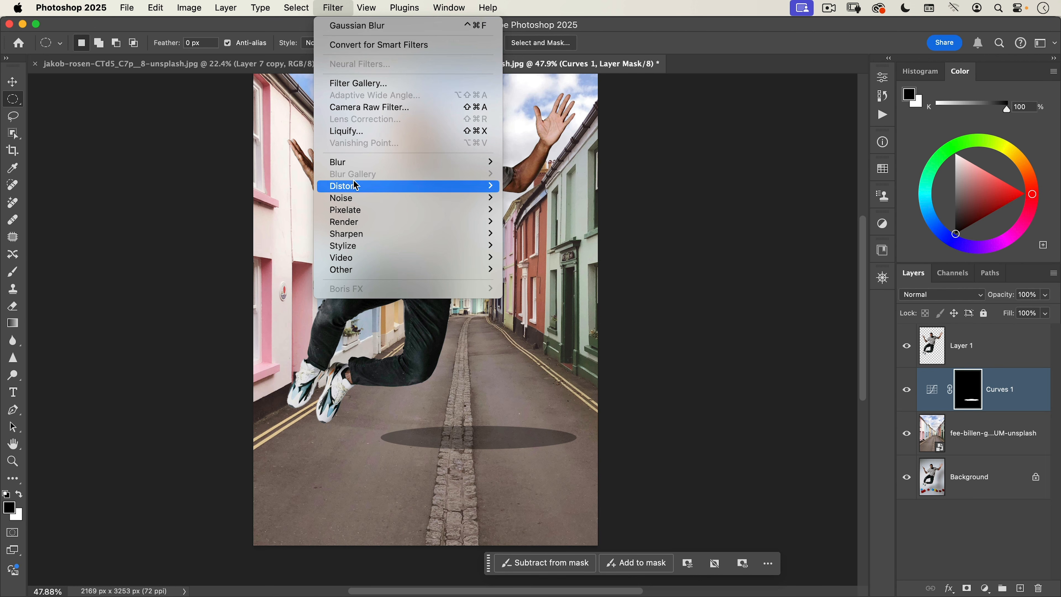
mouse_move(359, 162)
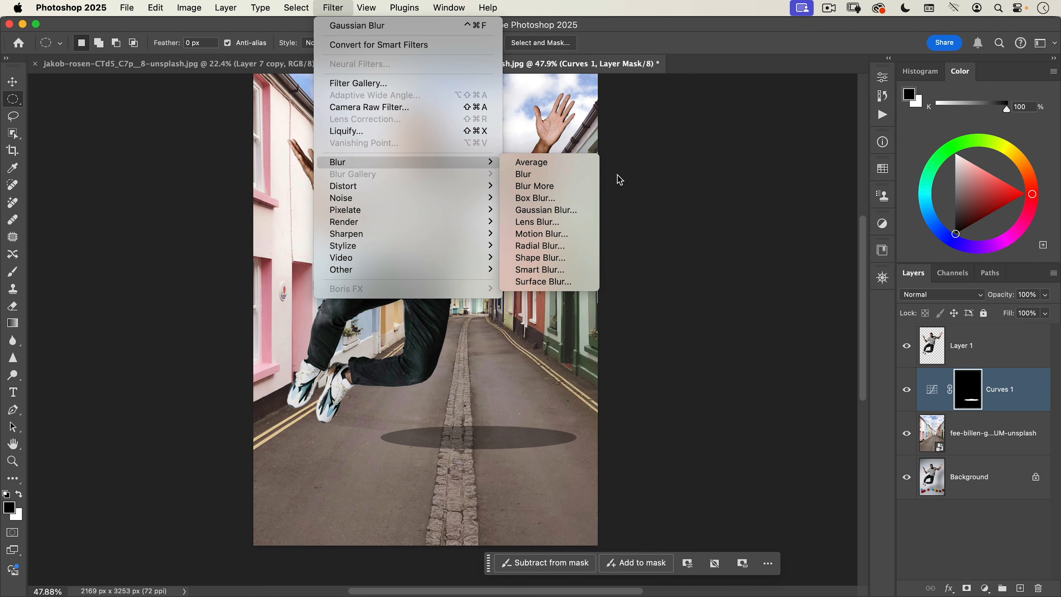
left_click(564, 234)
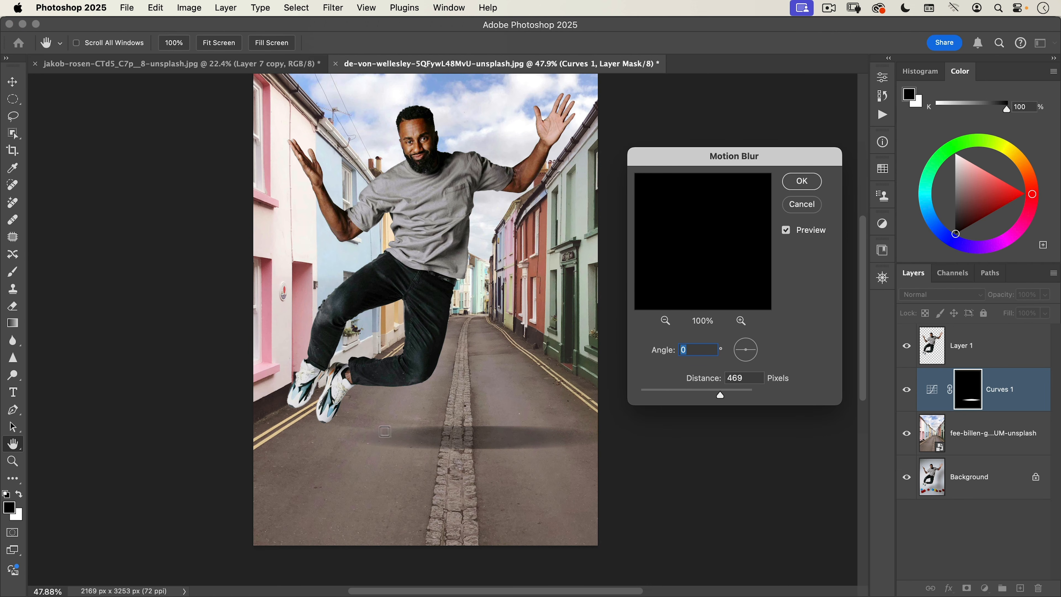
left_click(802, 186)
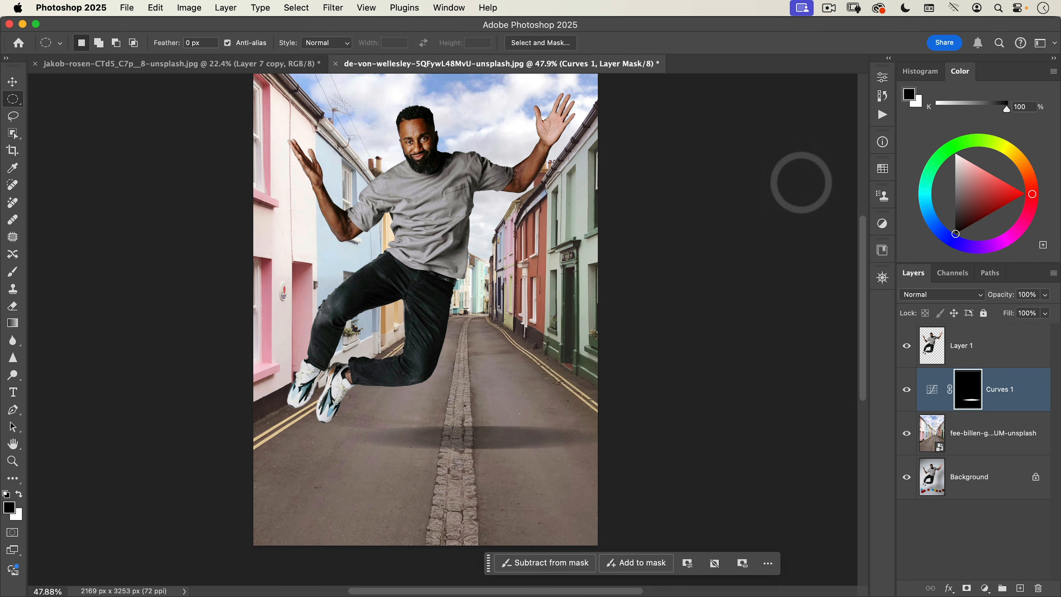
- Soften the shadow mask further with a Gaussian Blur, adjusting the radius until its edges blend into the road
left_click(337, 8)
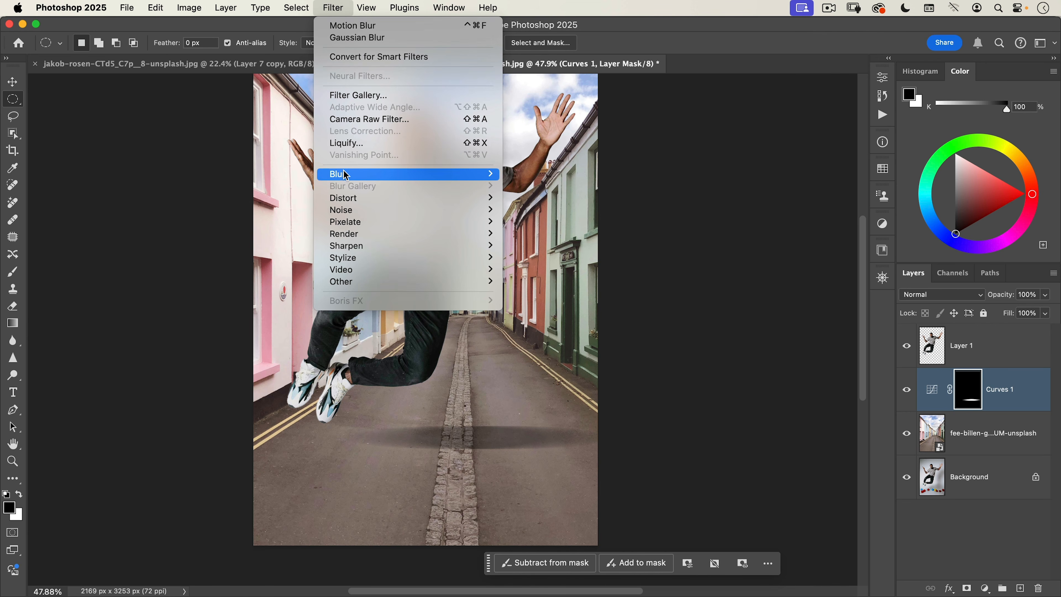
left_click(556, 221)
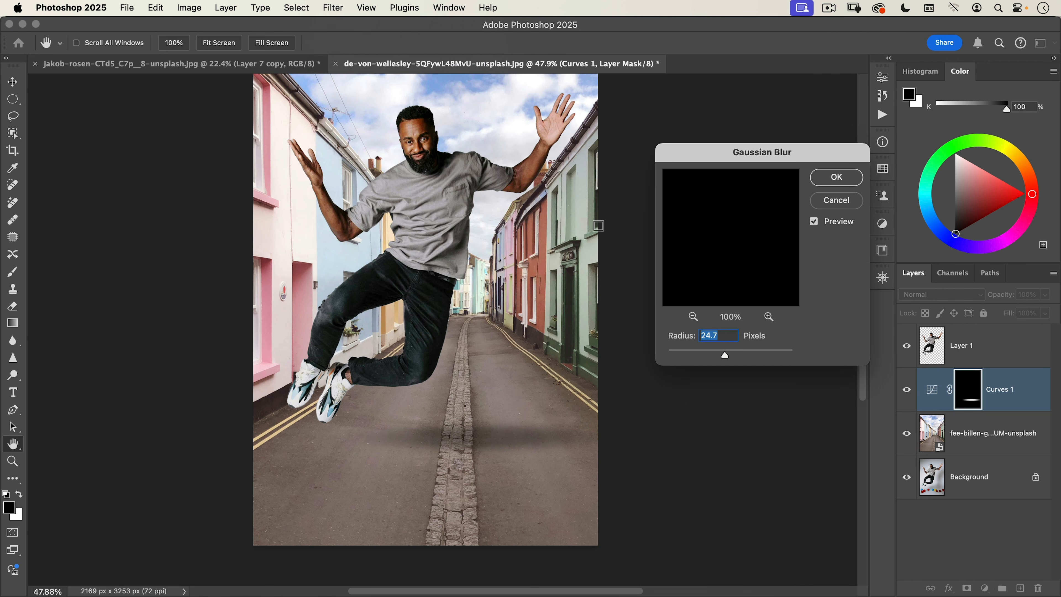
left_click(706, 353)
left_click(713, 353)
left_click(725, 353)
left_click(722, 353)
left_click(848, 180)
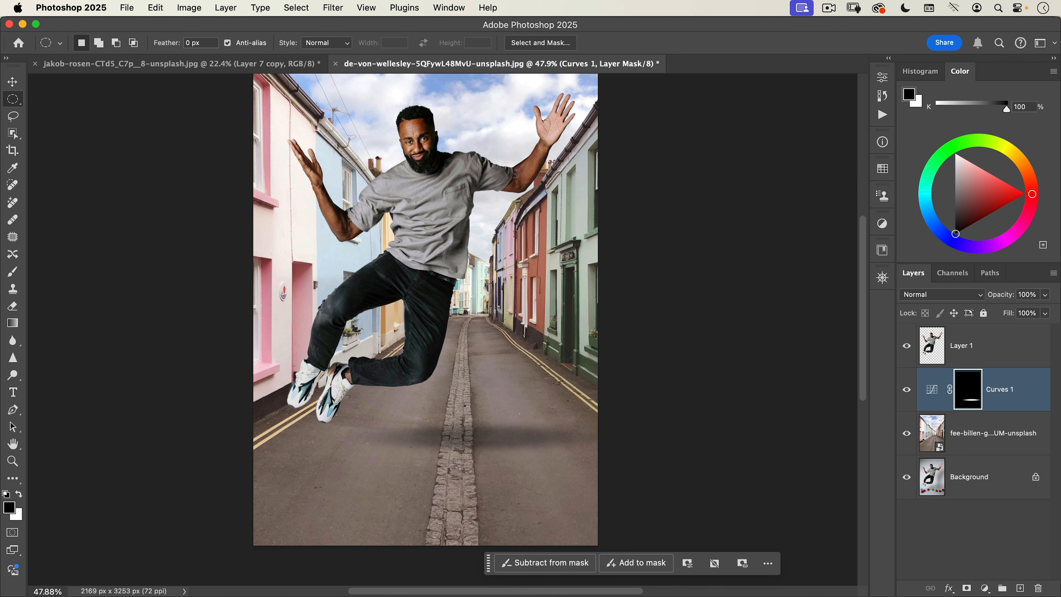
- Move the blurred shadow slightly lower on the road beneath the man
key("v")
left_click_drag(485, 425, 488, 447)
key("super+space")
left_click_drag(382, 353, 366, 368)
- Rename the cut-out man's layer as original
left_click(966, 349)
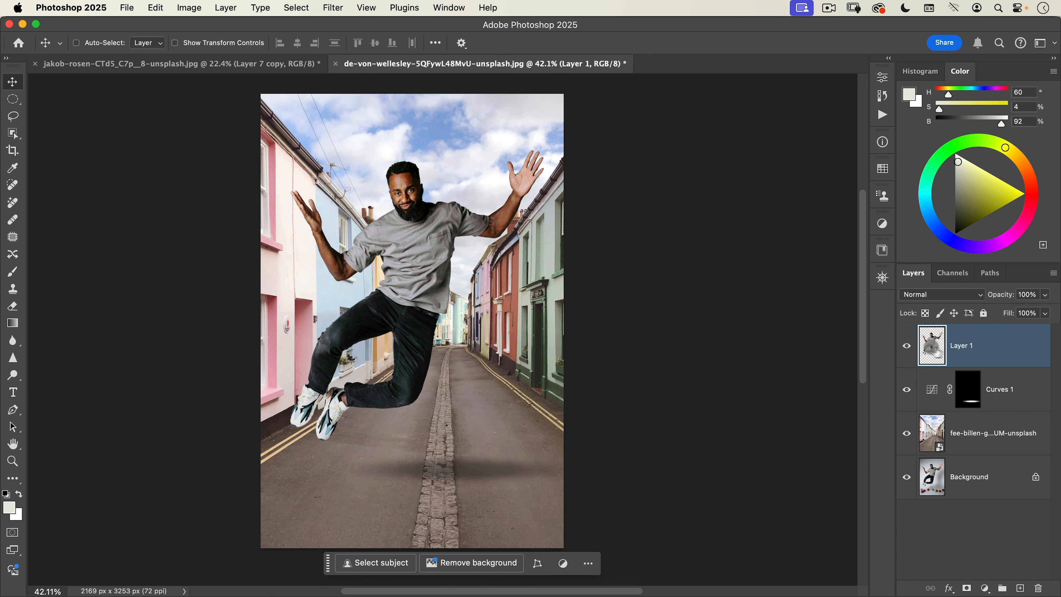
double_click(966, 347)
type("or")
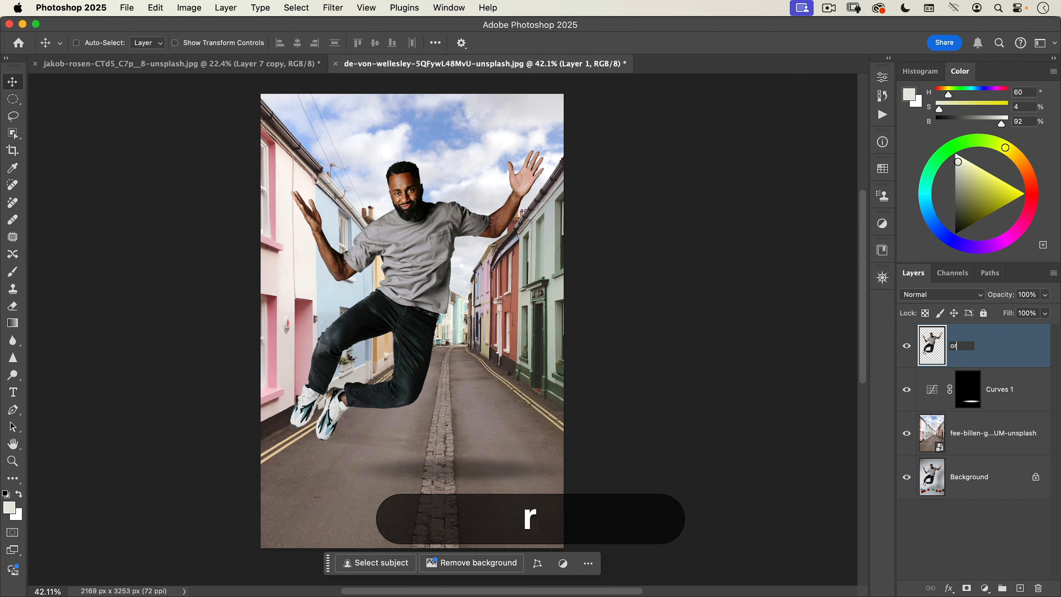
type("iginal")
key("Return")
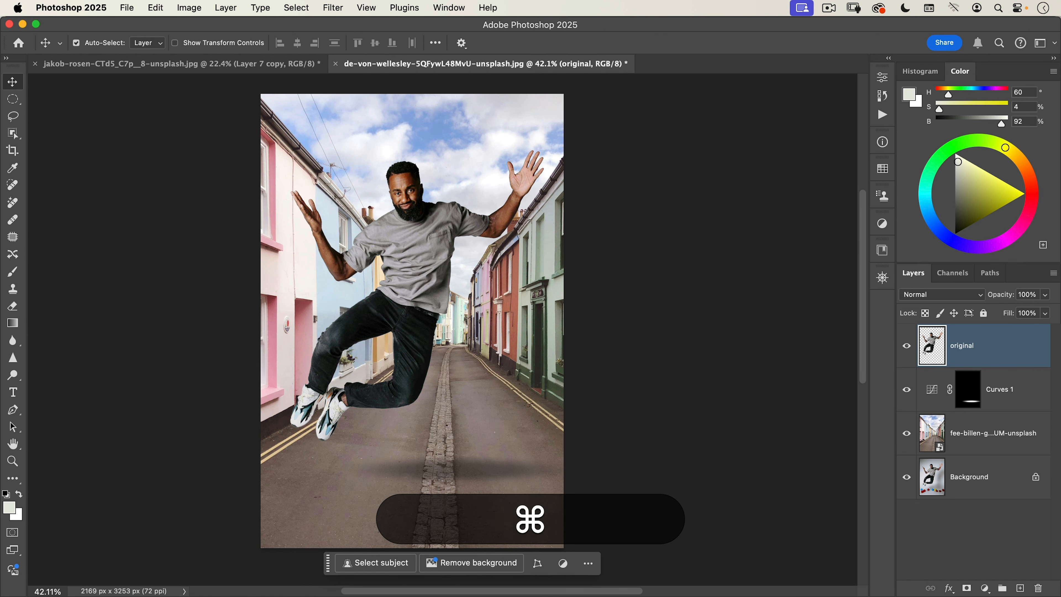
- Duplicate the original layer, hide the lower original, and rename the copy as cutup
key("super+j")
left_click(906, 389)
double_click(968, 347)
type("cutup")
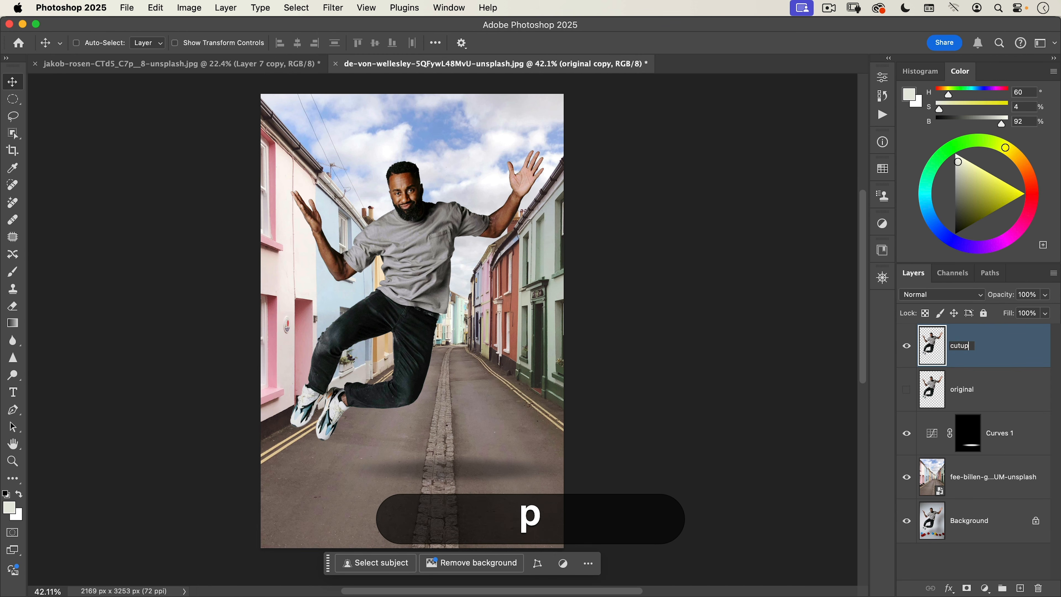
key("Return")
- Draw a closed Pen path around the man's head, following the beard edge closely and passing loosely around the hair
left_click_drag(400, 182, 484, 133)
left_click_drag(511, 253, 547, 326)
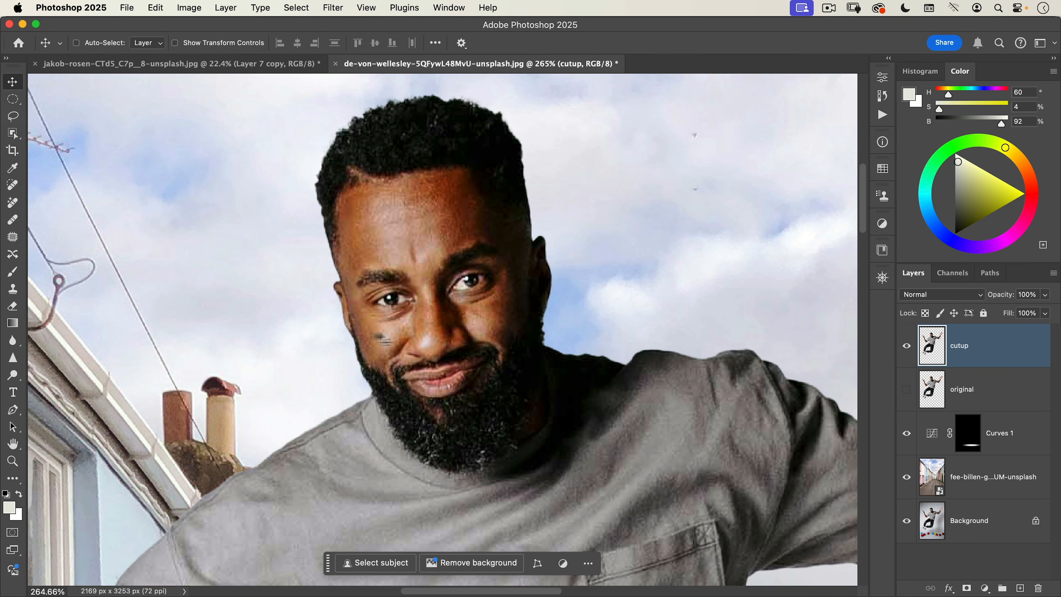
key("p")
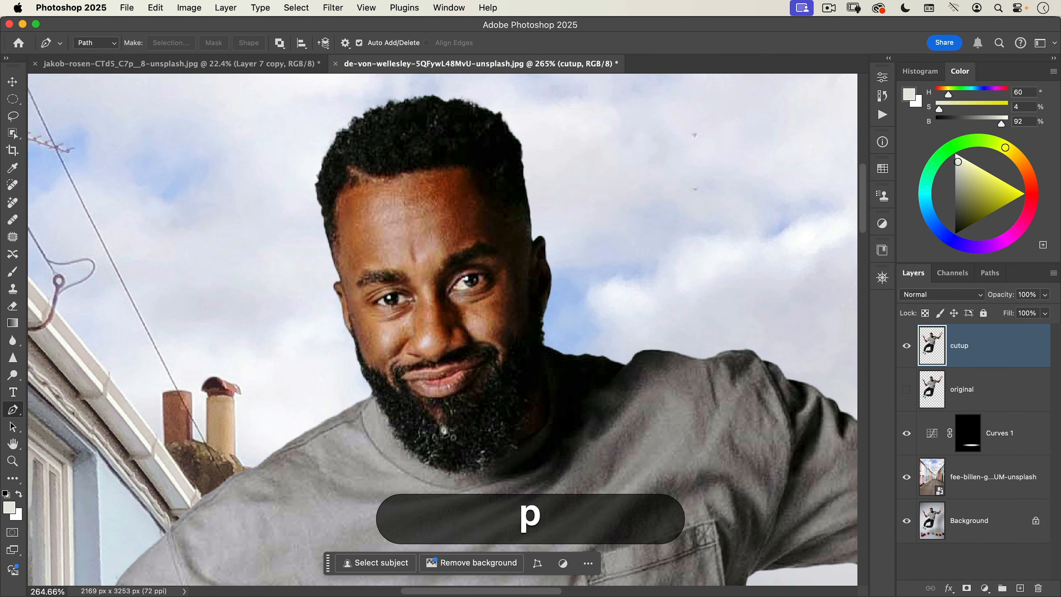
left_click_drag(328, 339, 336, 355)
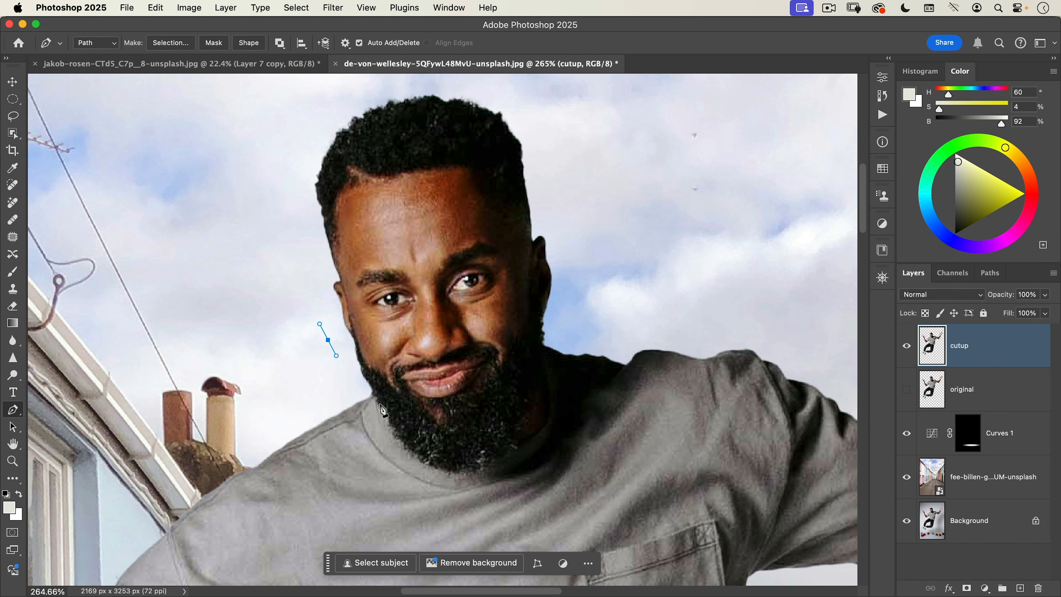
left_click_drag(386, 419, 387, 419)
left_click(479, 468)
left_click_drag(494, 460, 560, 300)
left_click_drag(574, 242, 575, 230)
left_click_drag(528, 104, 513, 95)
left_click_drag(428, 77, 396, 77)
left_click_drag(296, 100, 271, 133)
left_click_drag(256, 181, 270, 245)
left_click(328, 340)
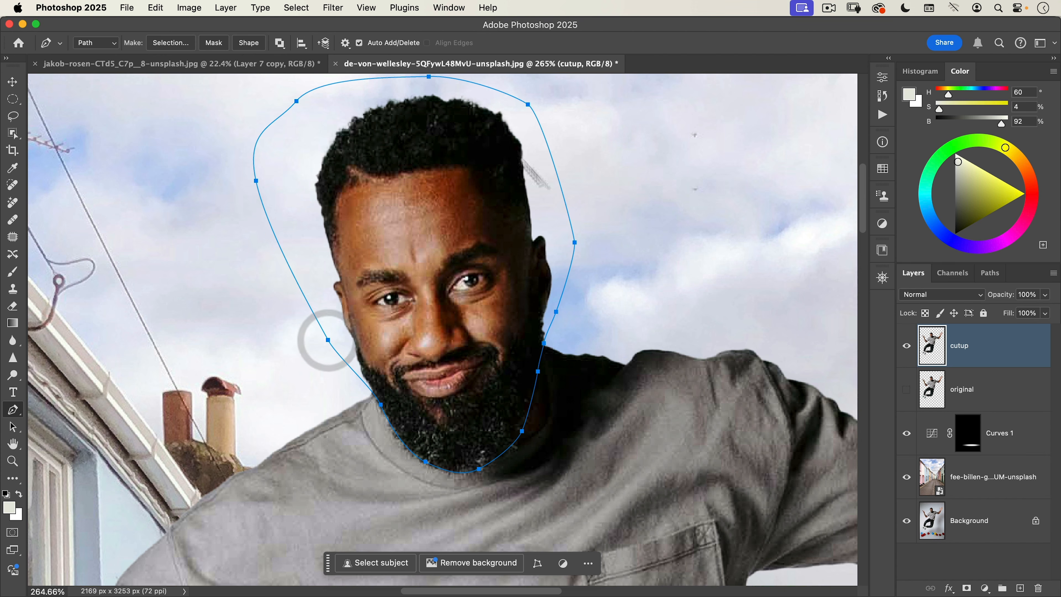
- Convert the closed head path into a selection
right_click(482, 141)
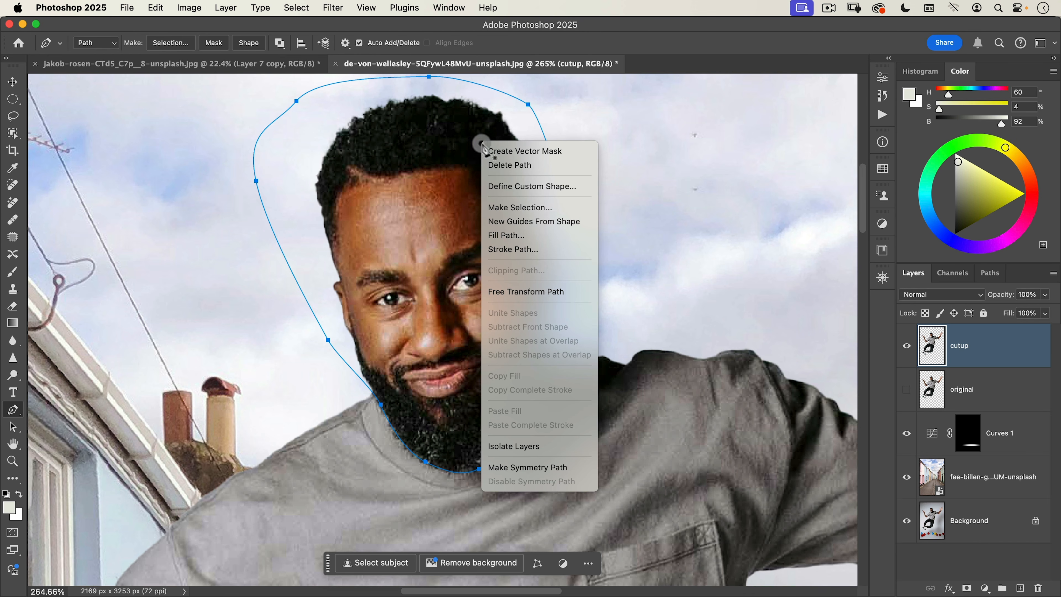
left_click(516, 208)
key("Return")
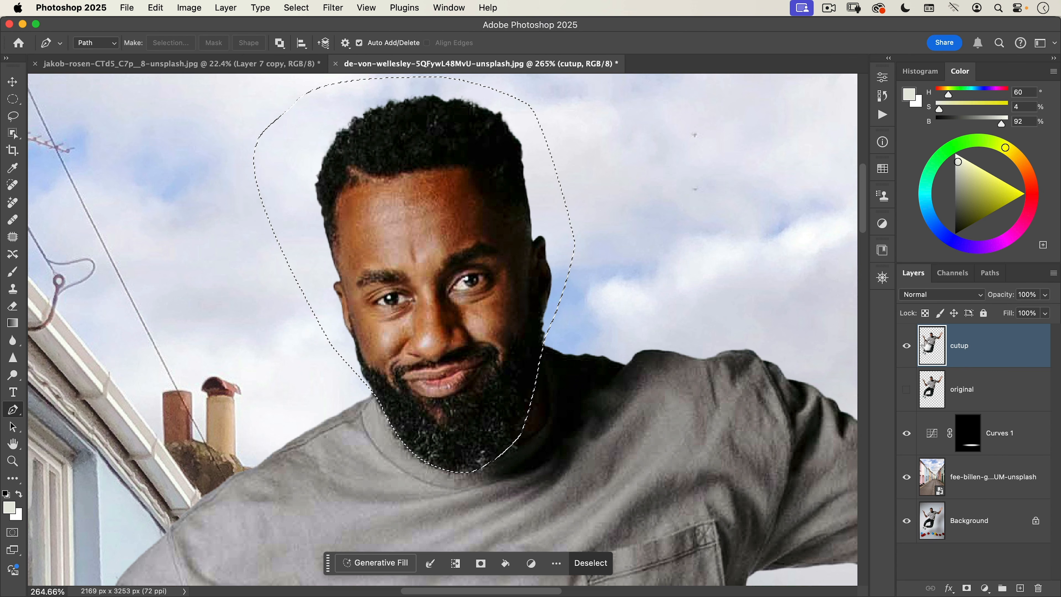
- Refine the head selection in Select and Mask with an edge detection radius of 7 px, checking it in Black & White view
key("m")
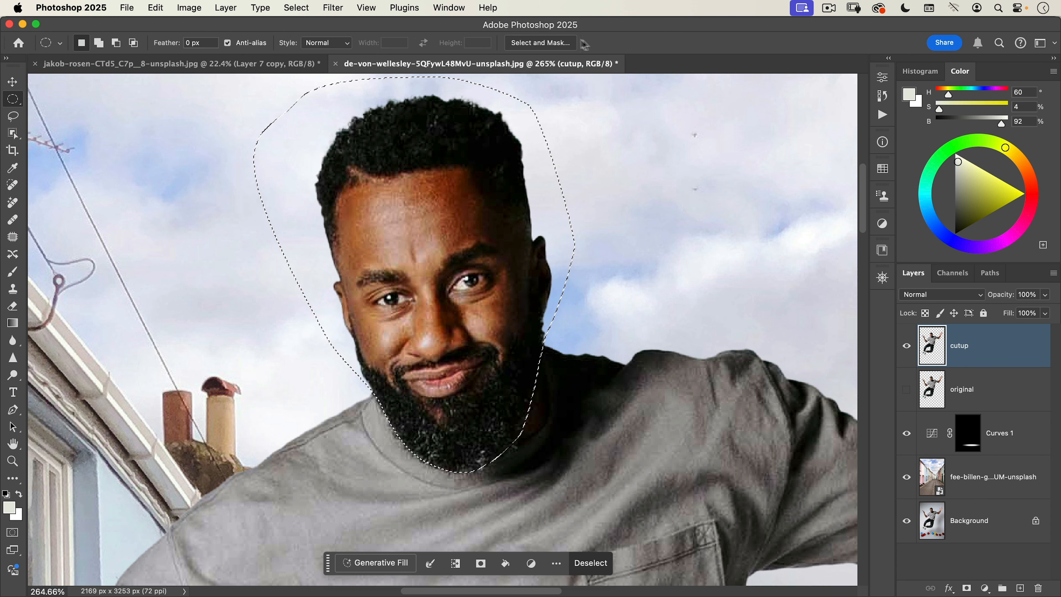
left_click(556, 42)
left_click_drag(878, 363, 926, 354)
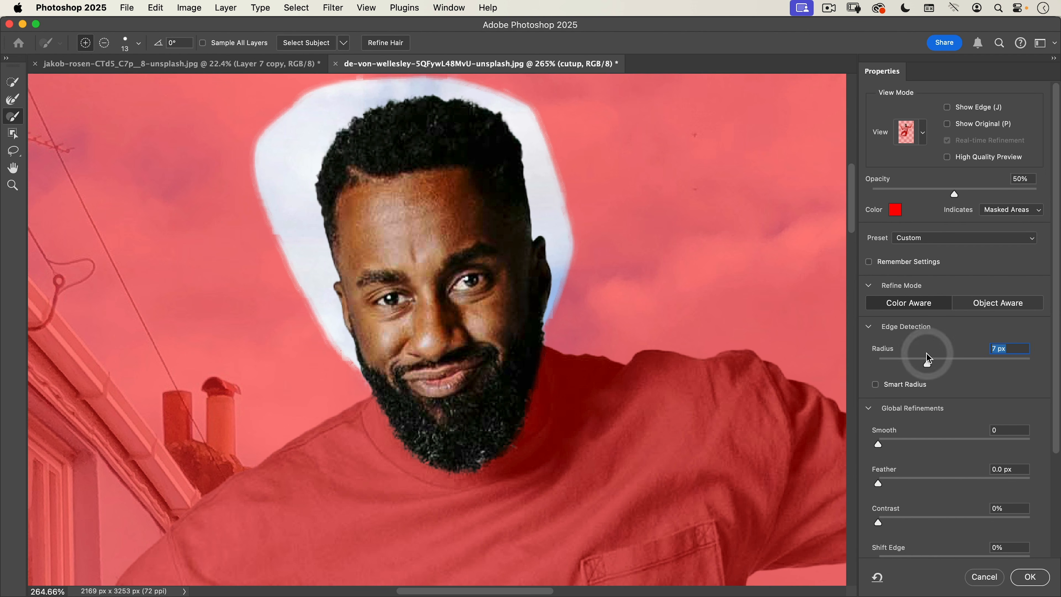
left_click(923, 133)
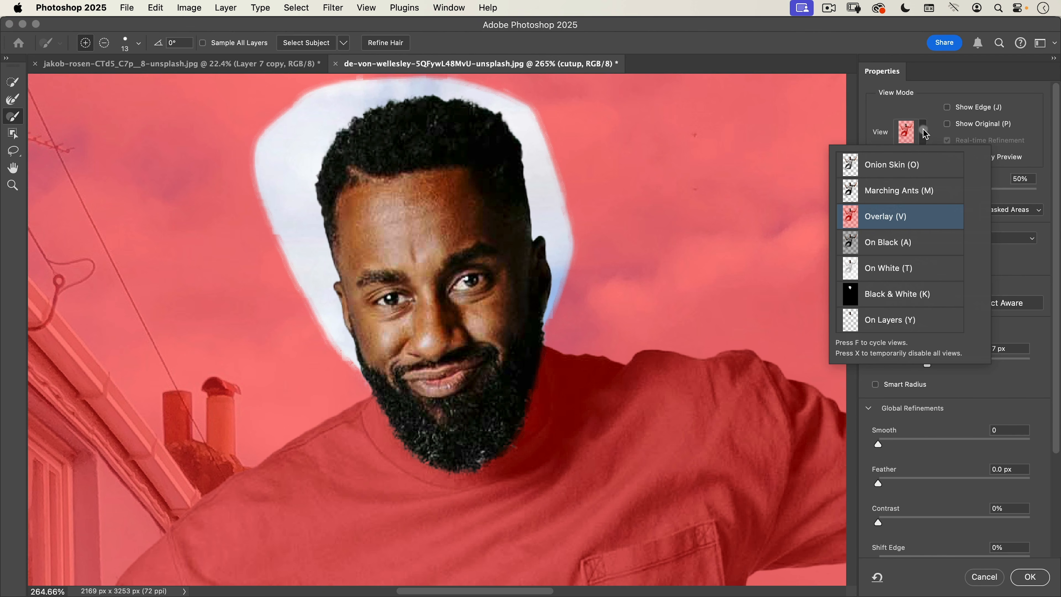
left_click(889, 294)
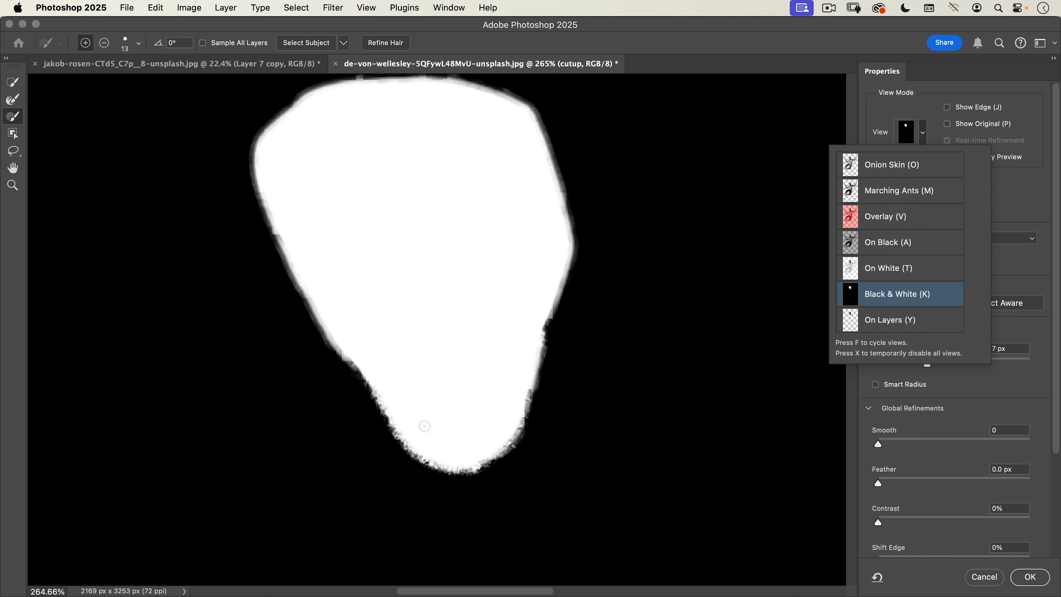
left_click(1025, 578)
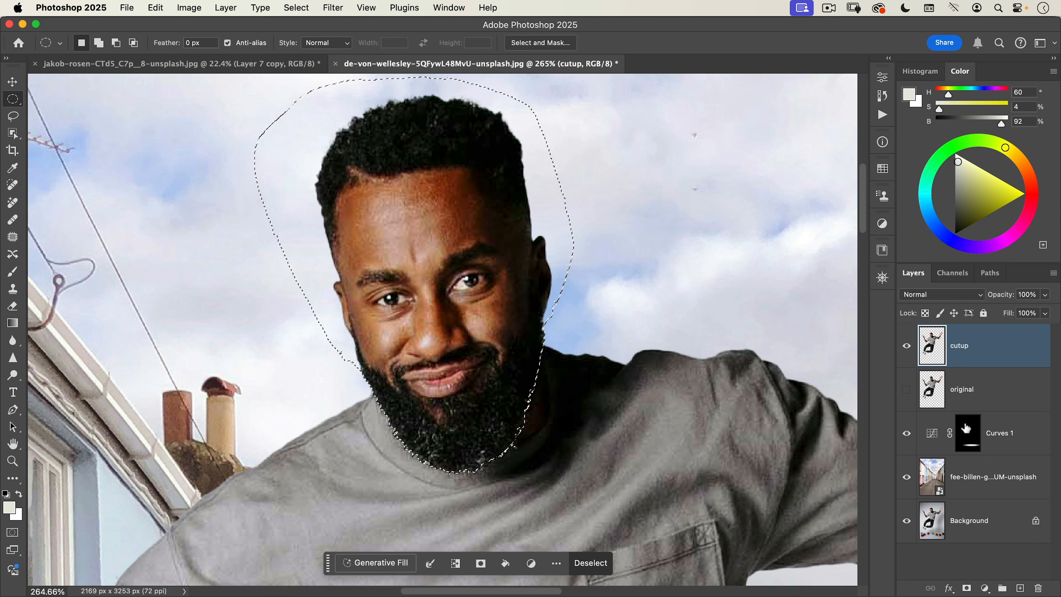
- Cut the selected head from the cutup layer onto its own layer and name that layer head
key("shift+super+j")
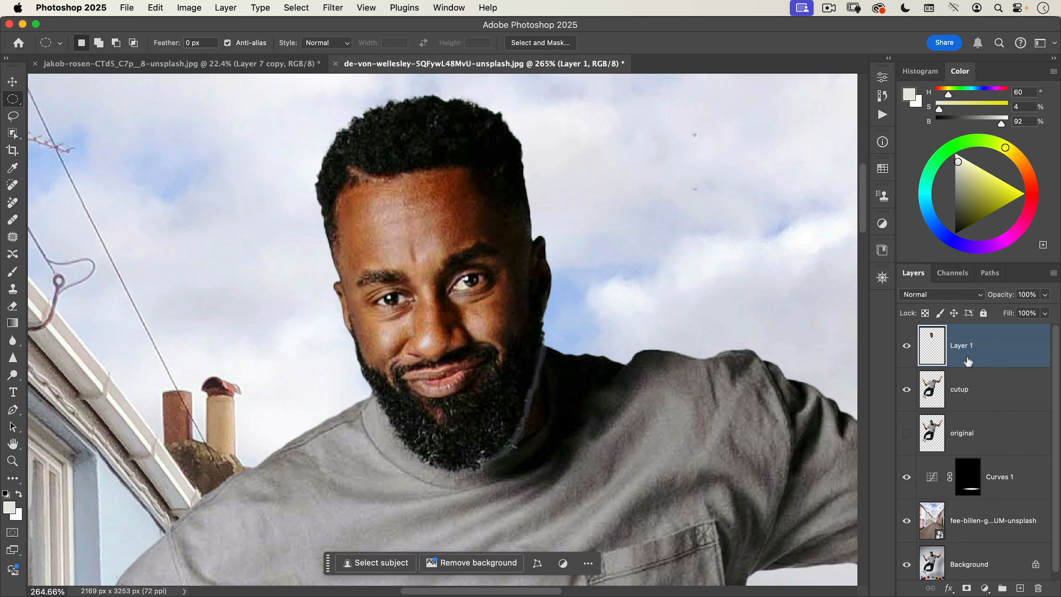
double_click(963, 349)
type("head")
key("Return")
- Set the head's transform reference point in the beard near the chin and scale the head proportionally to 180%
key("super+t")
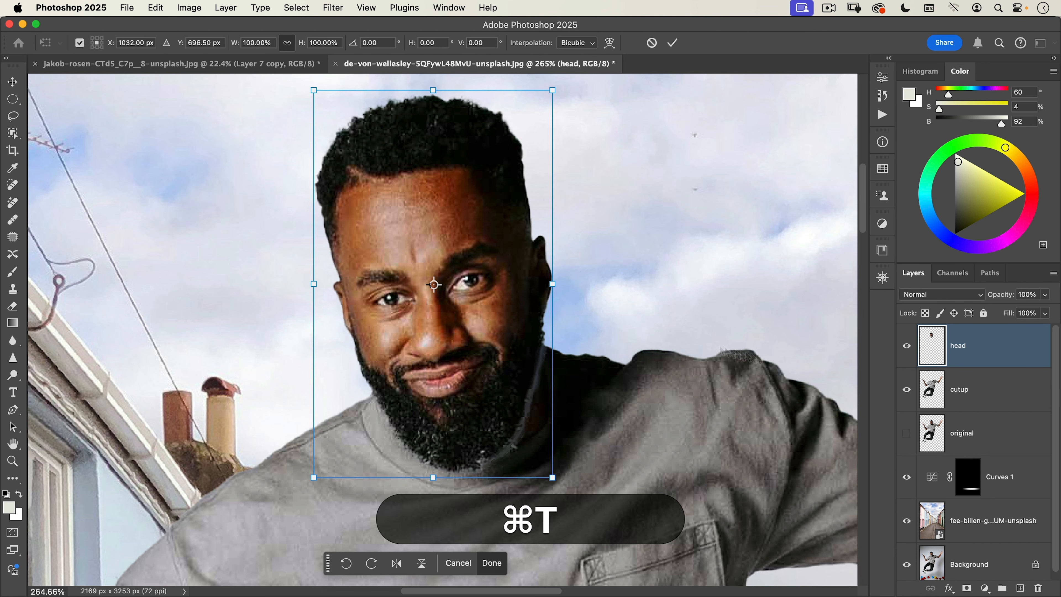
left_click_drag(433, 284, 463, 437)
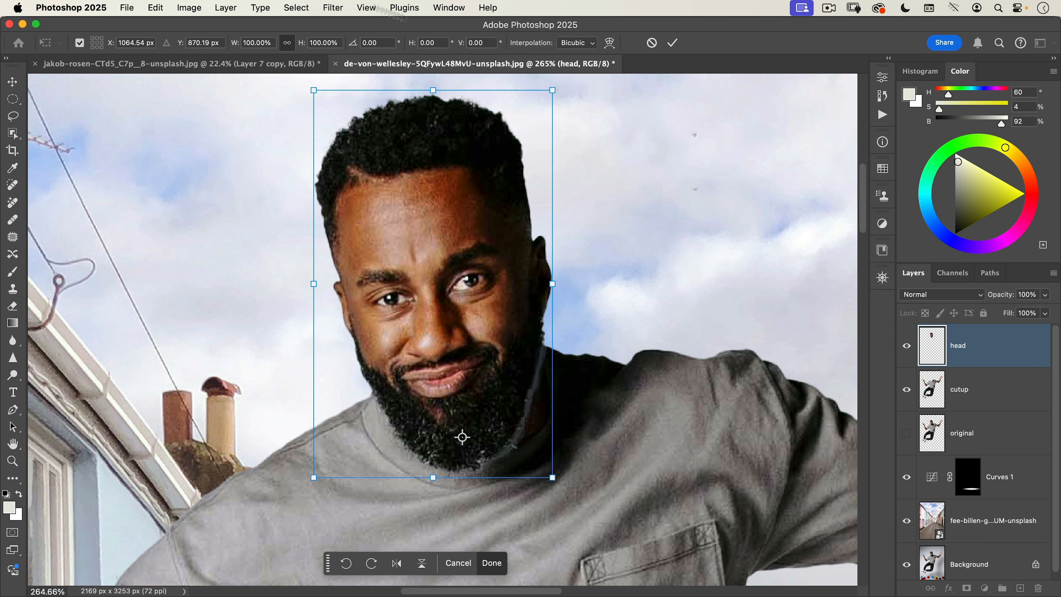
left_click(253, 43)
type("180")
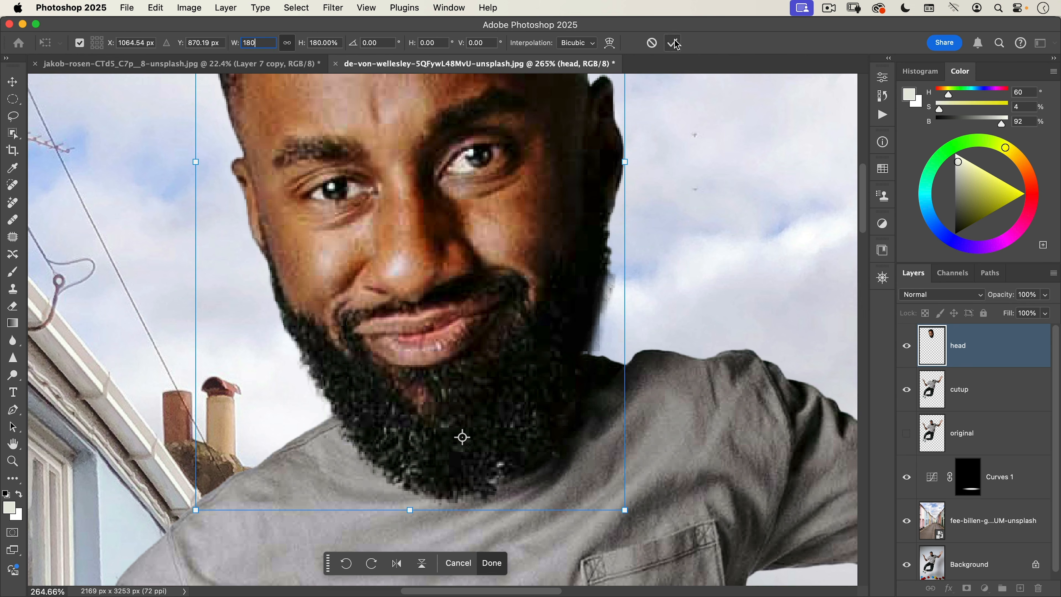
left_click(673, 43)
left_click_drag(476, 281, 392, 357)
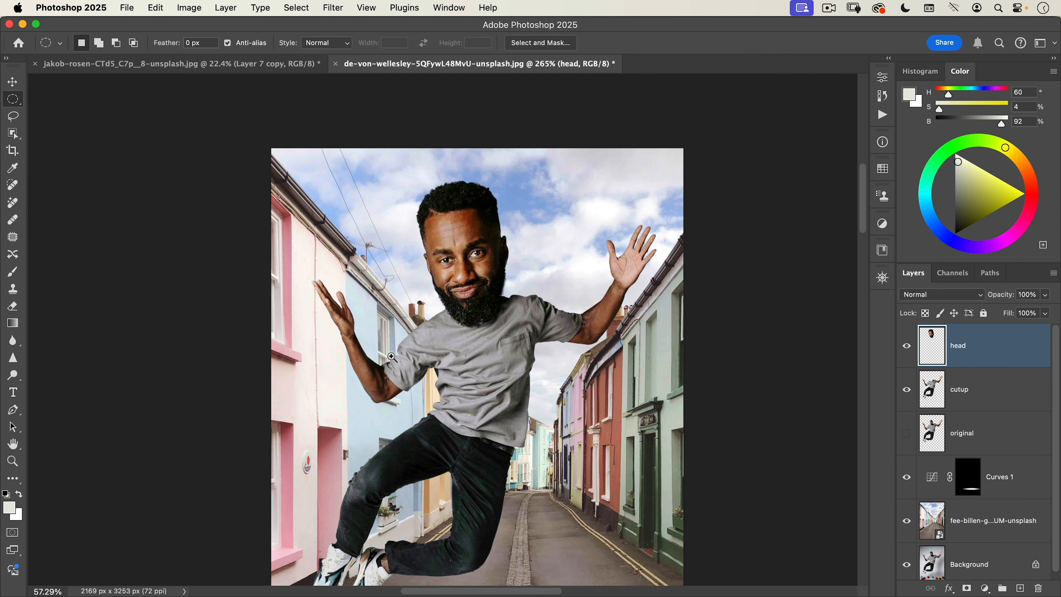
scroll(391, 358, "down", 2)
left_click_drag(483, 289, 498, 282)
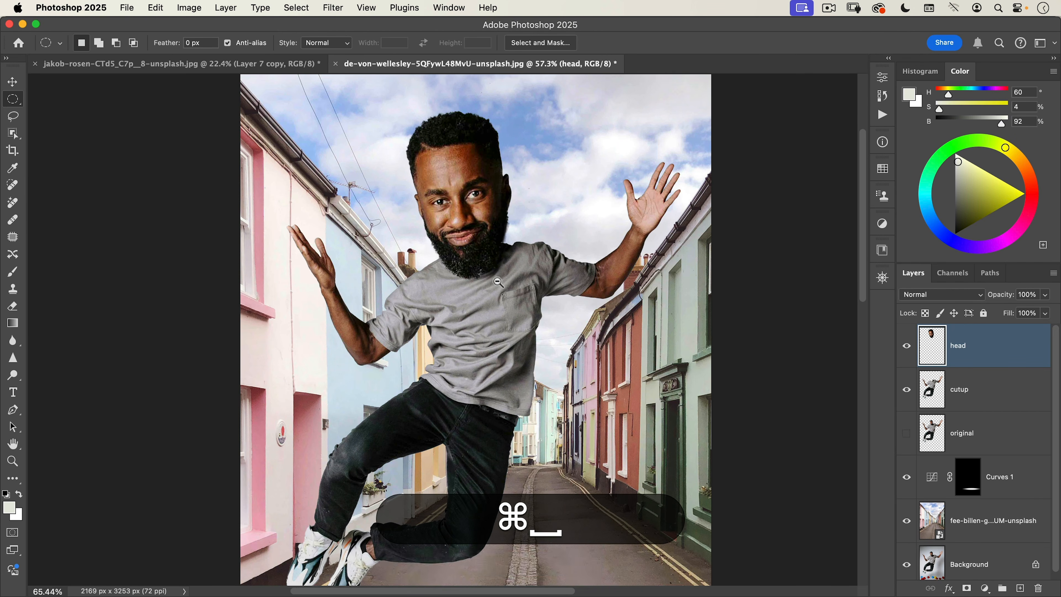
key("v")
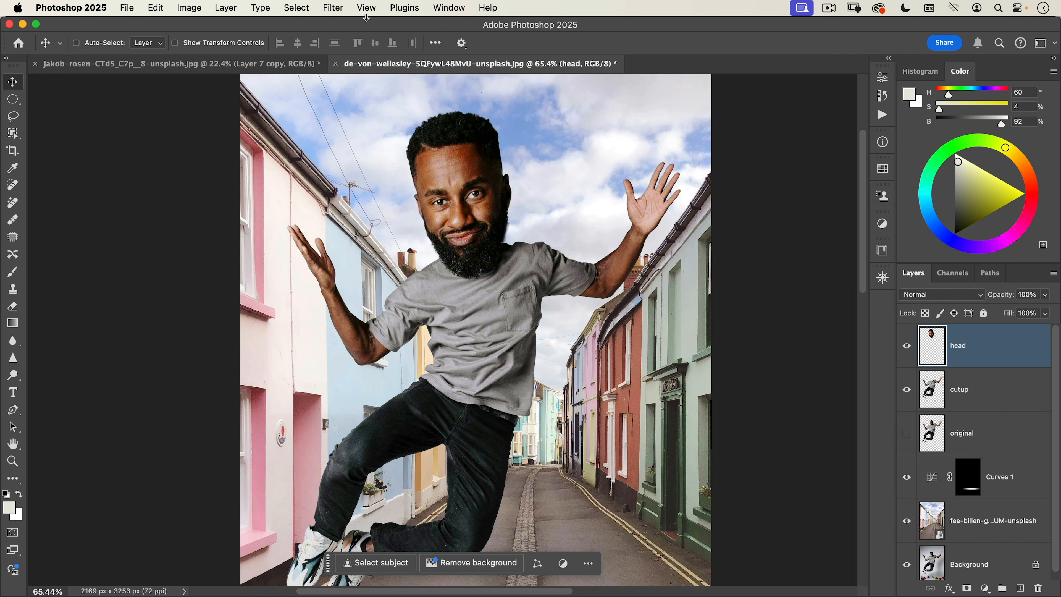
- Open the head layer in Liquify and enlarge both eyes together with a linked Eye Size of 84
left_click(334, 8)
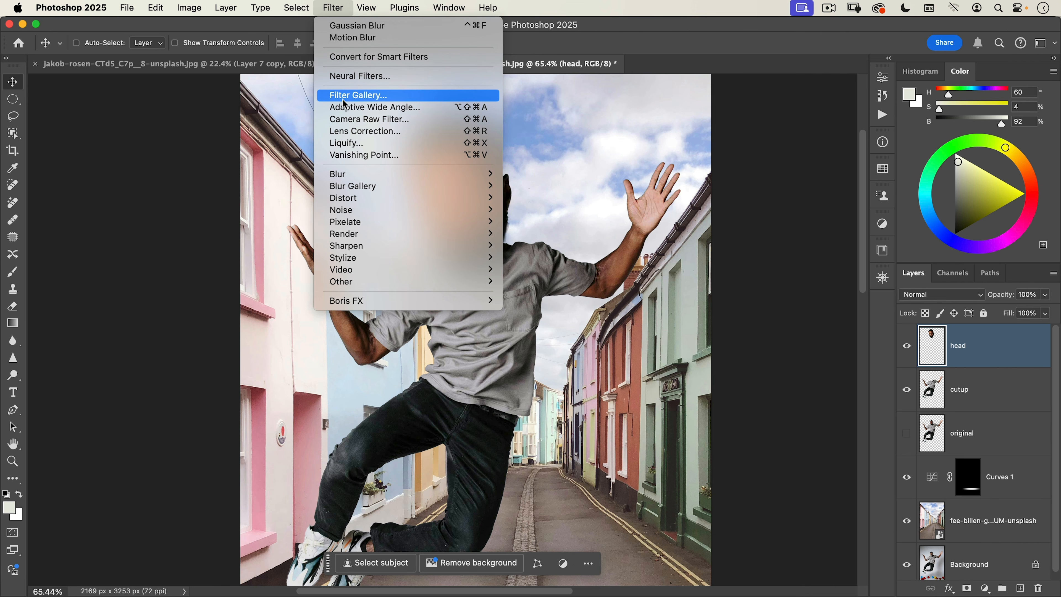
left_click(359, 145)
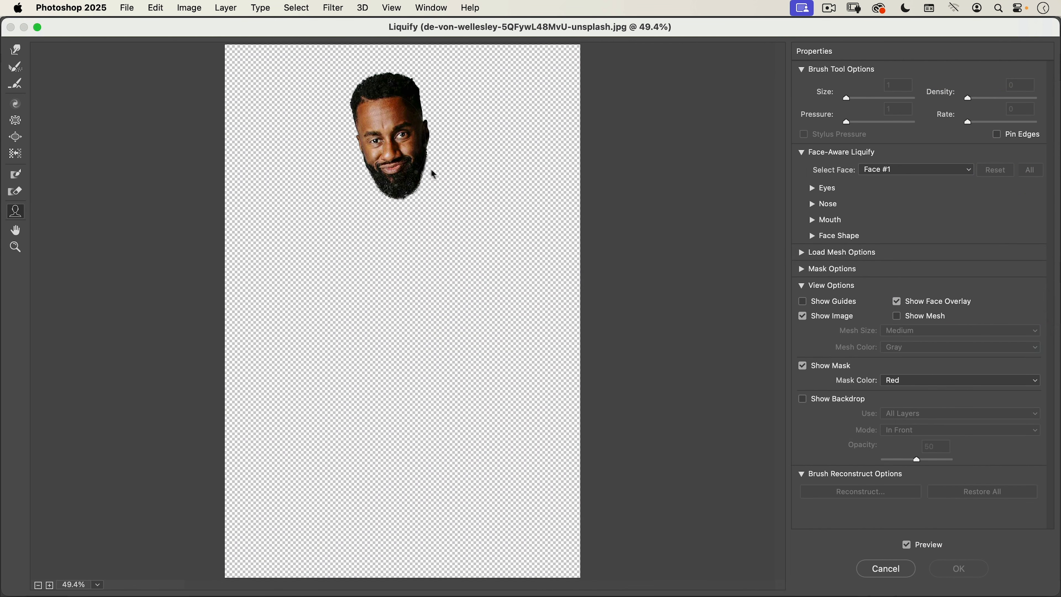
key("super+equal")
key("super+equal")
key("super+equal")
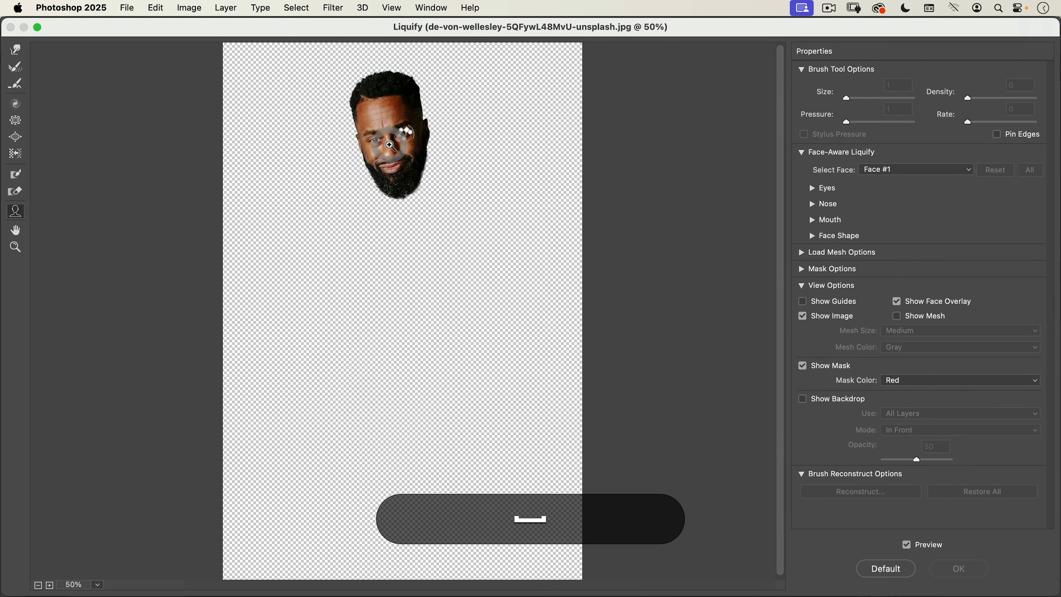
key("super+equal")
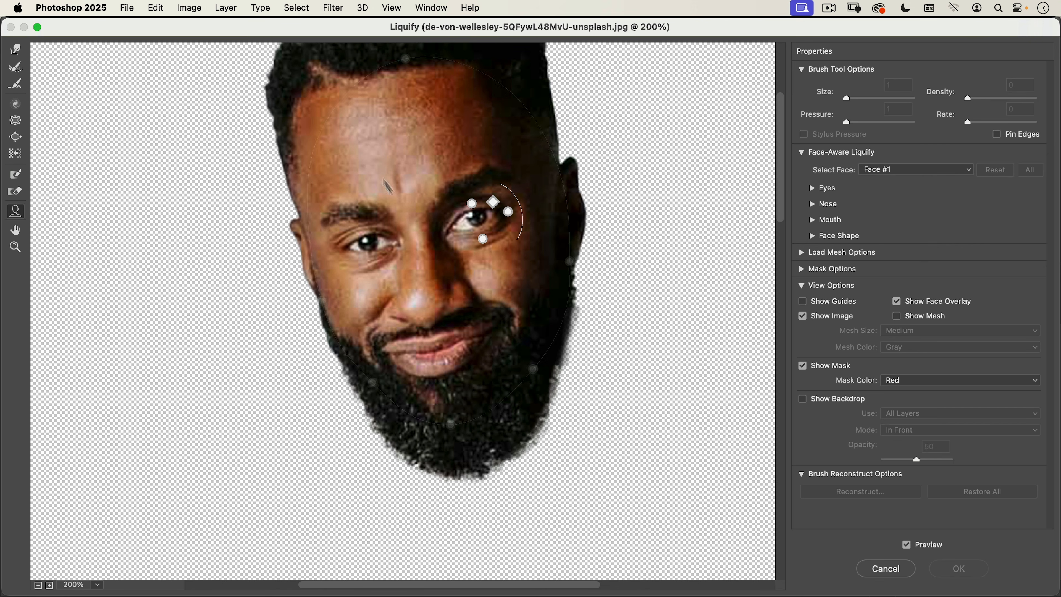
left_click(811, 188)
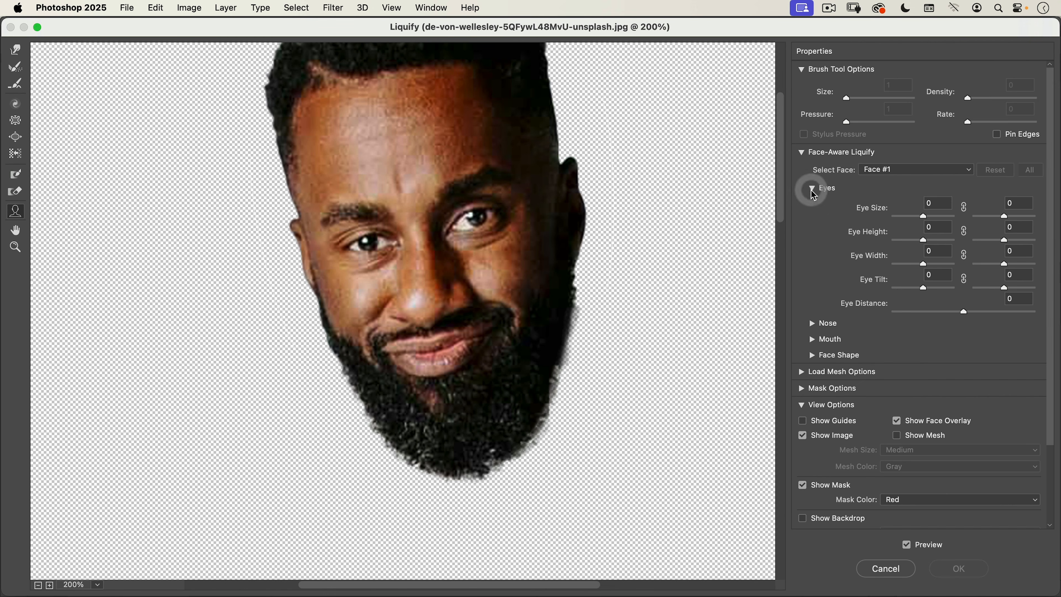
left_click(961, 208)
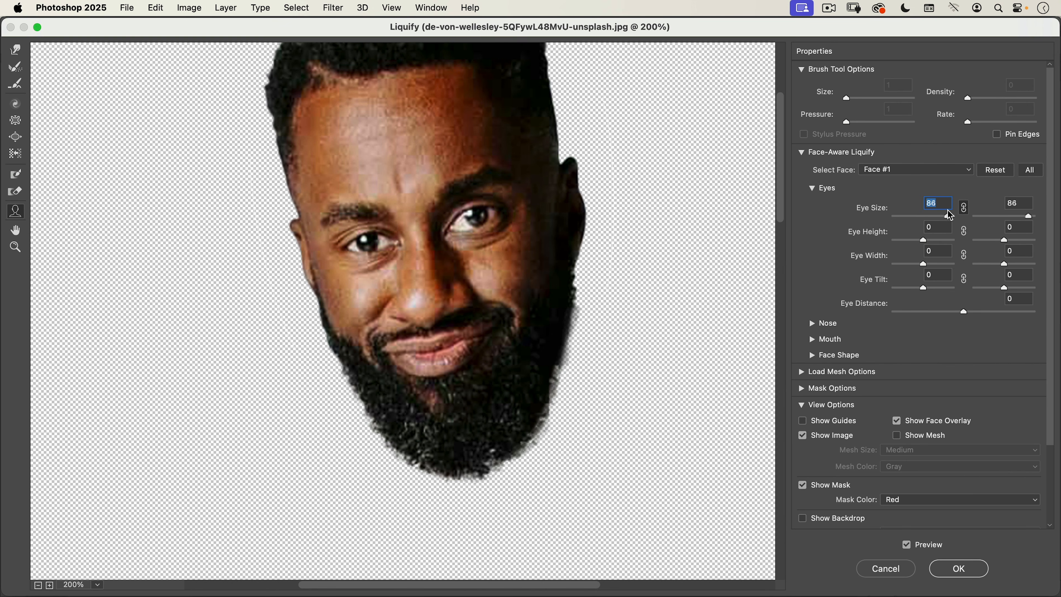
left_click_drag(949, 215, 947, 216)
- Raise the forehead with a Face-Aware Liquify Forehead value of 94
left_click(802, 153)
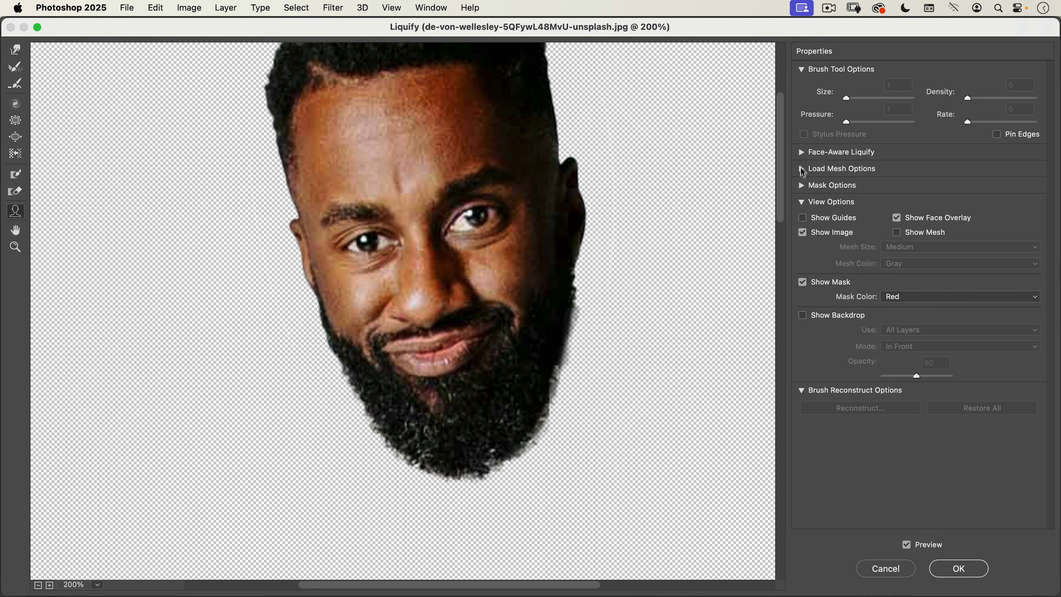
left_click(804, 151)
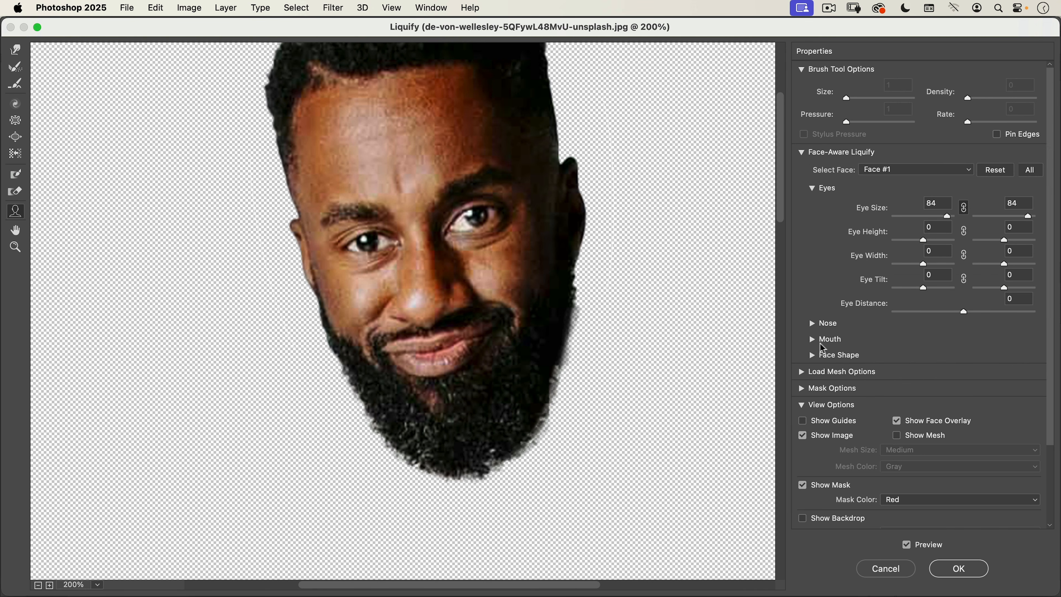
left_click(813, 355)
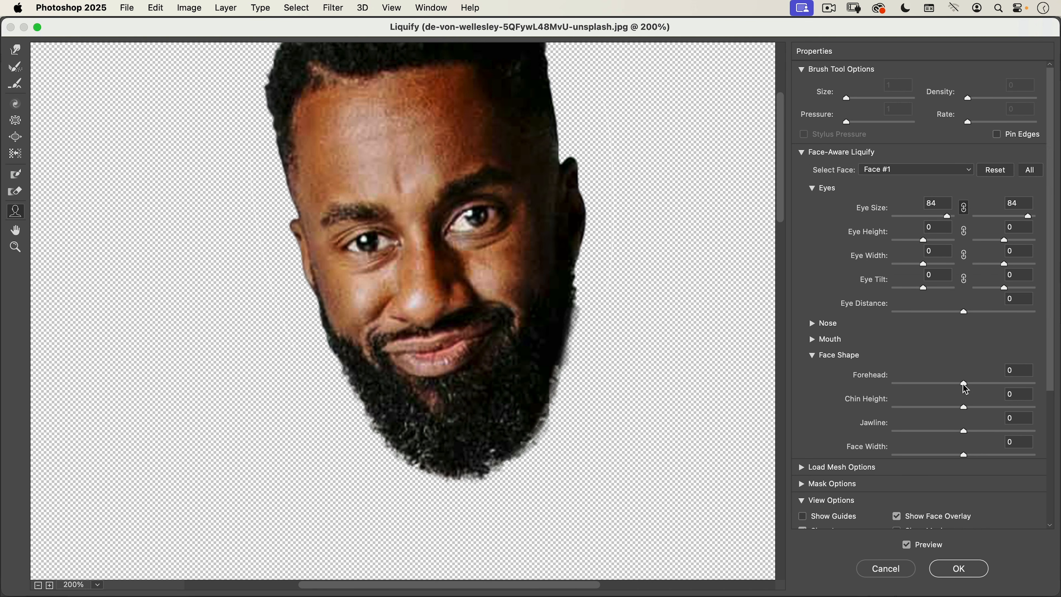
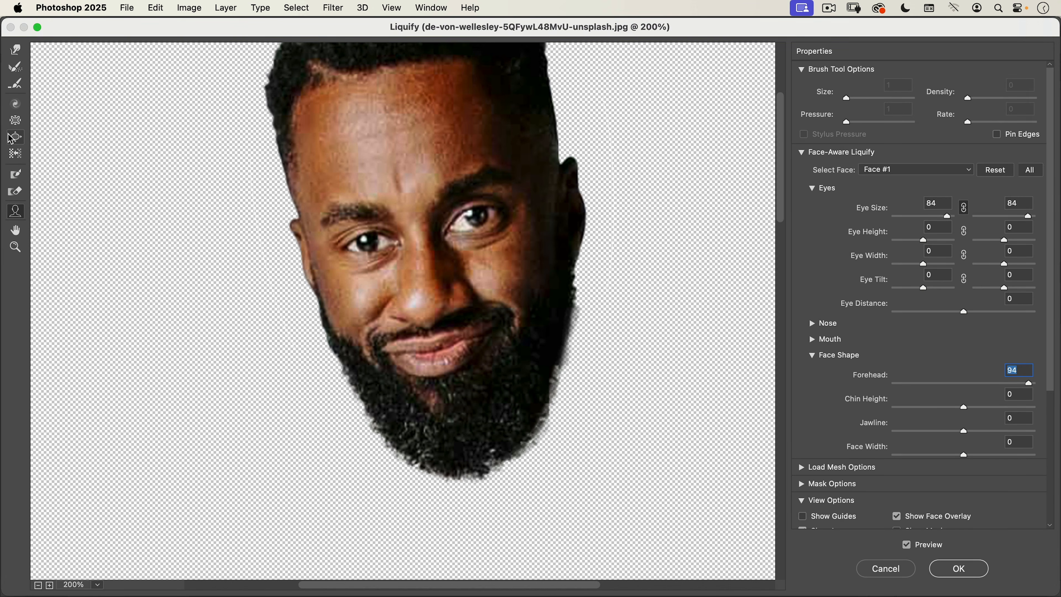
- Slightly pinch the middle of the face with the Pucker tool, enlarging its brush to size 500
left_click(15, 122)
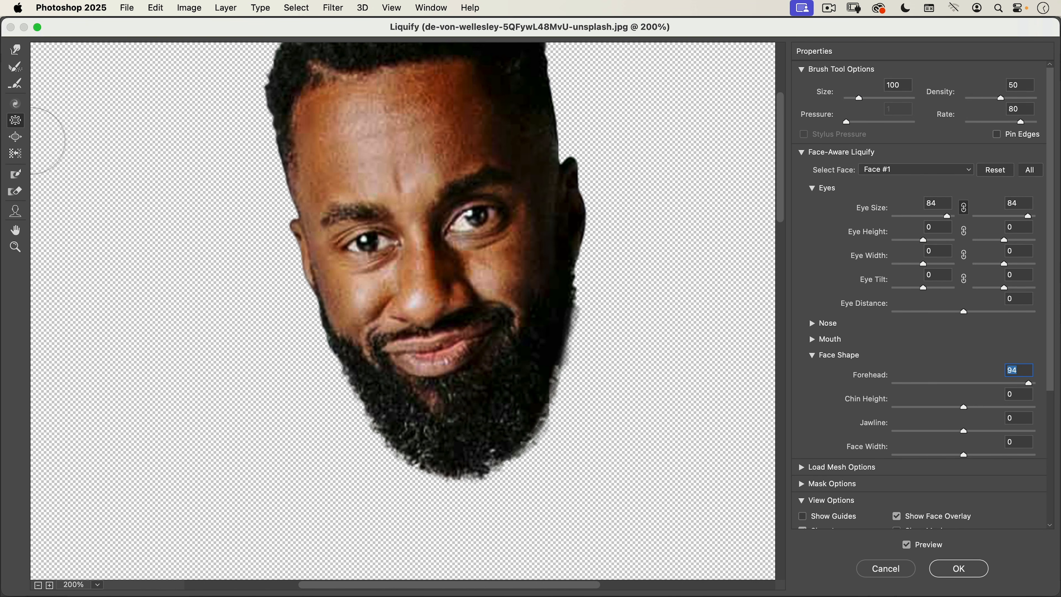
key("bracketright")
key("bracketright")
key("bracketright")
key("bracketright")
key("bracketright")
key("bracketright")
key("bracketright")
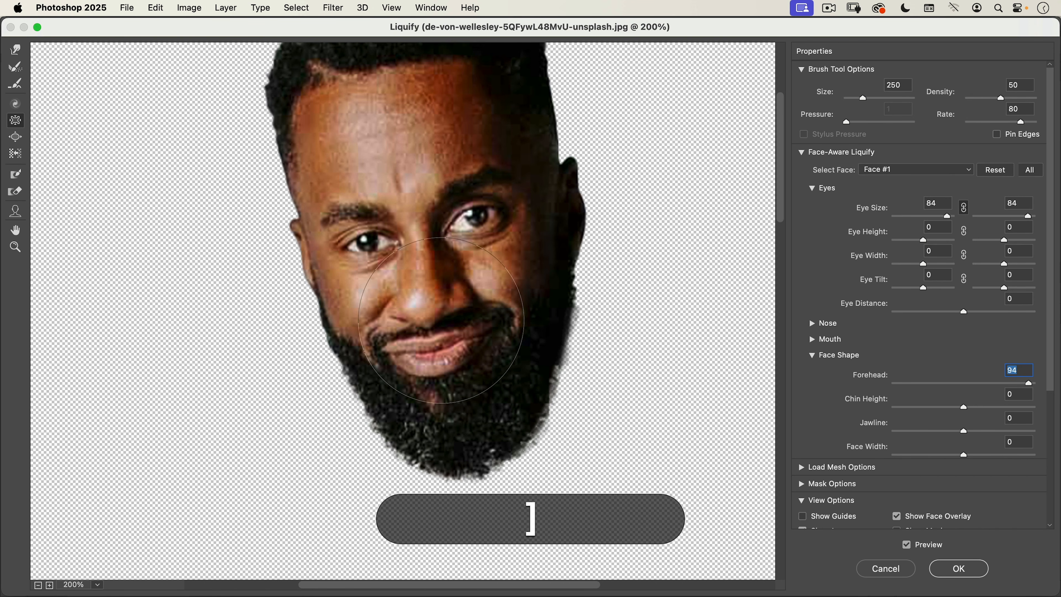
key("bracketright")
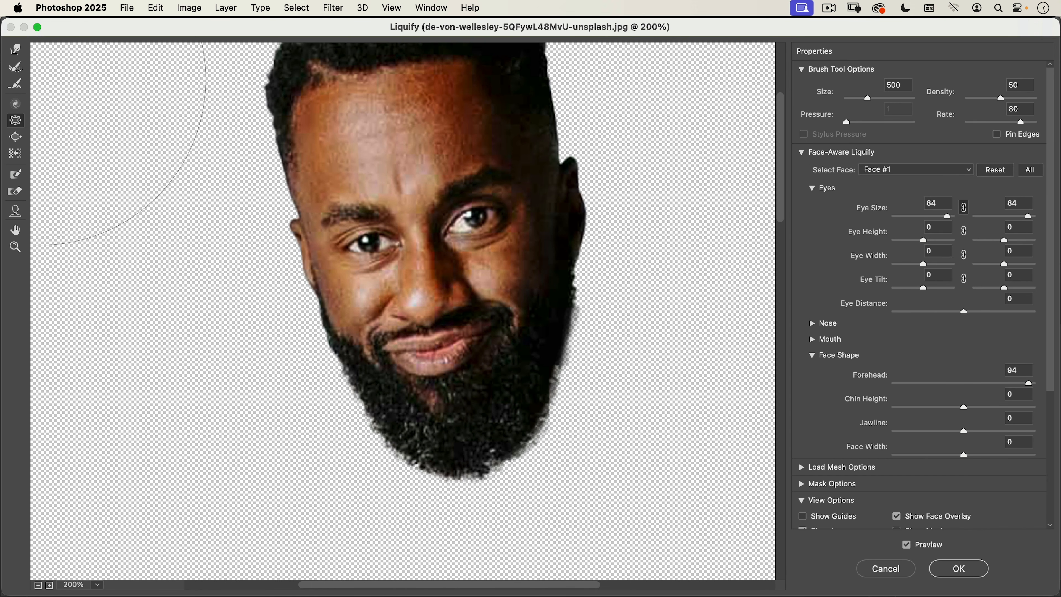
- Nudge the eyes and eyebrows slightly downward with the Forward Warp tool at brush size 500
left_click(16, 51)
key("bracketright")
key("bracketright")
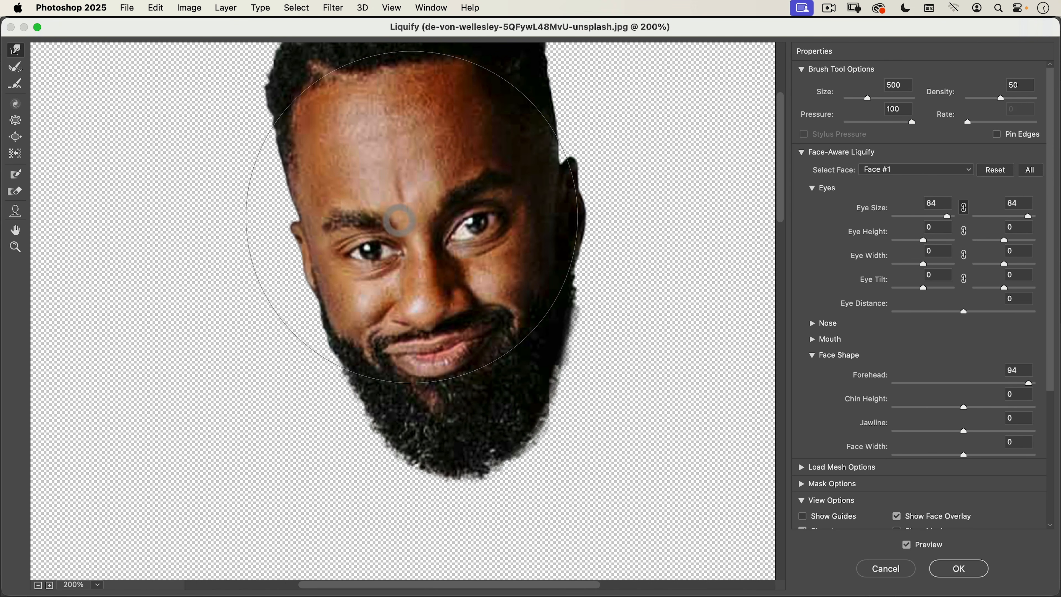
left_click_drag(466, 205, 525, 222)
left_click_drag(339, 239, 345, 244)
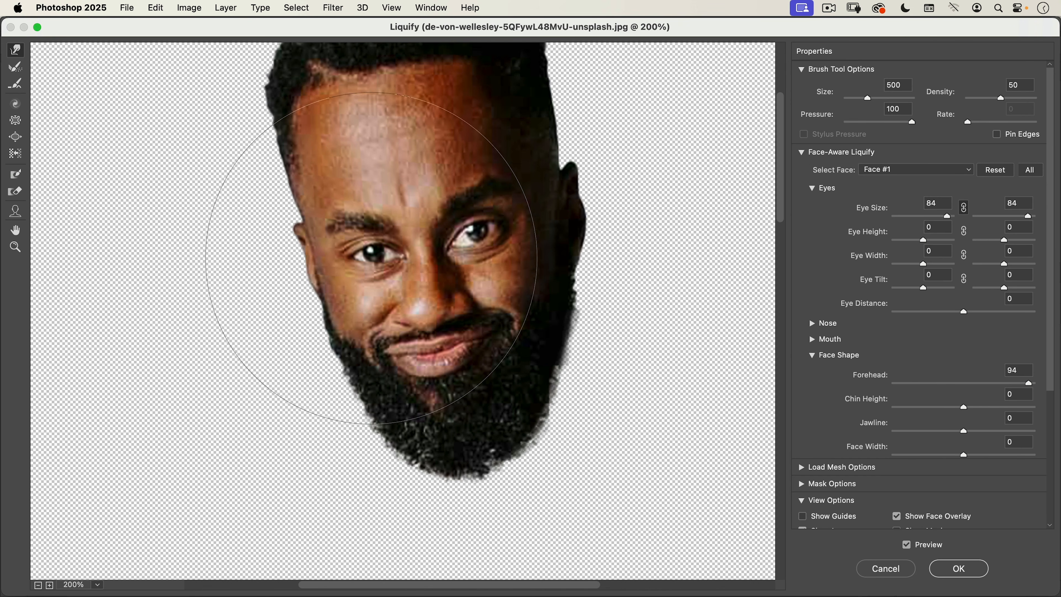
- Push the forehead and hair upward and outward with Forward Warp, apply Liquify, and compare the head before and after
left_click_drag(472, 213, 486, 311)
left_click_drag(355, 166, 341, 145)
left_click_drag(442, 147, 442, 131)
left_click_drag(505, 138, 515, 131)
left_click_drag(343, 170, 343, 166)
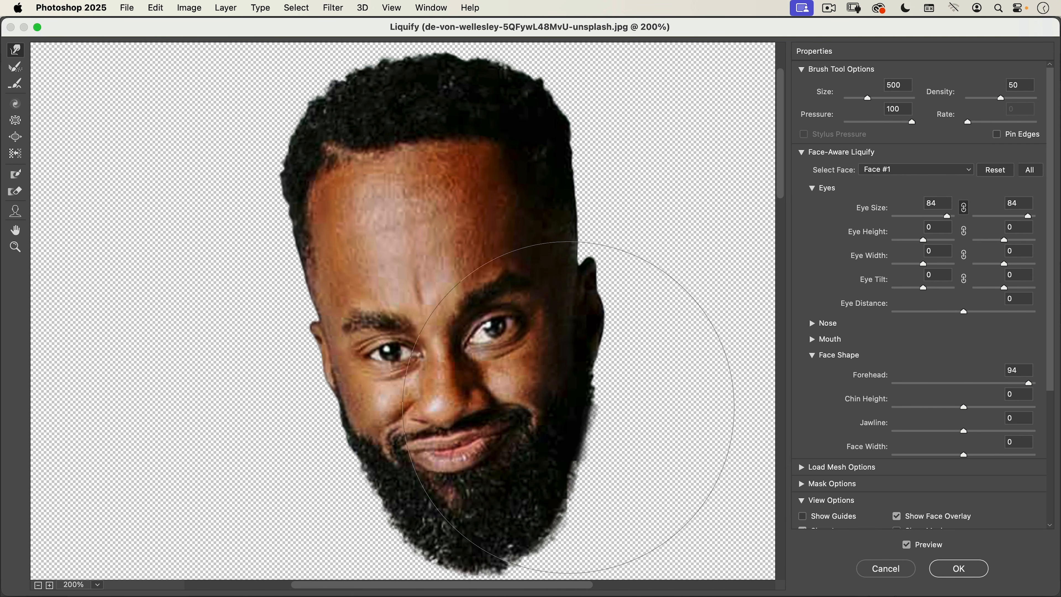
left_click(959, 568)
left_click_drag(443, 315, 401, 320)
key("super+z")
key("shift+super+z")
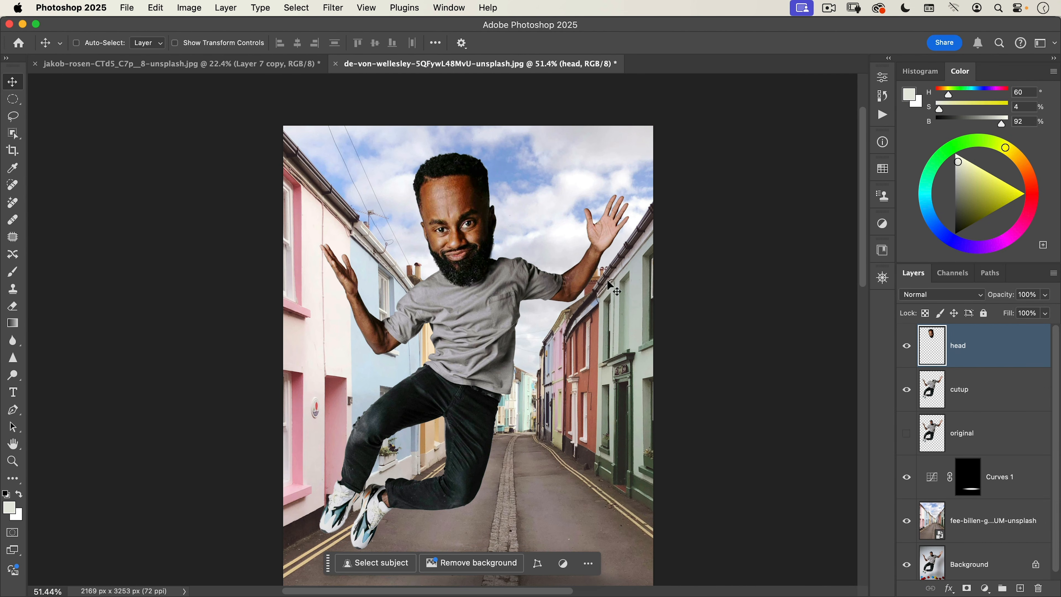
- On the cutup layer, start a Pen path beside the raised open hand and trace it across the wrist crease
left_click(923, 397)
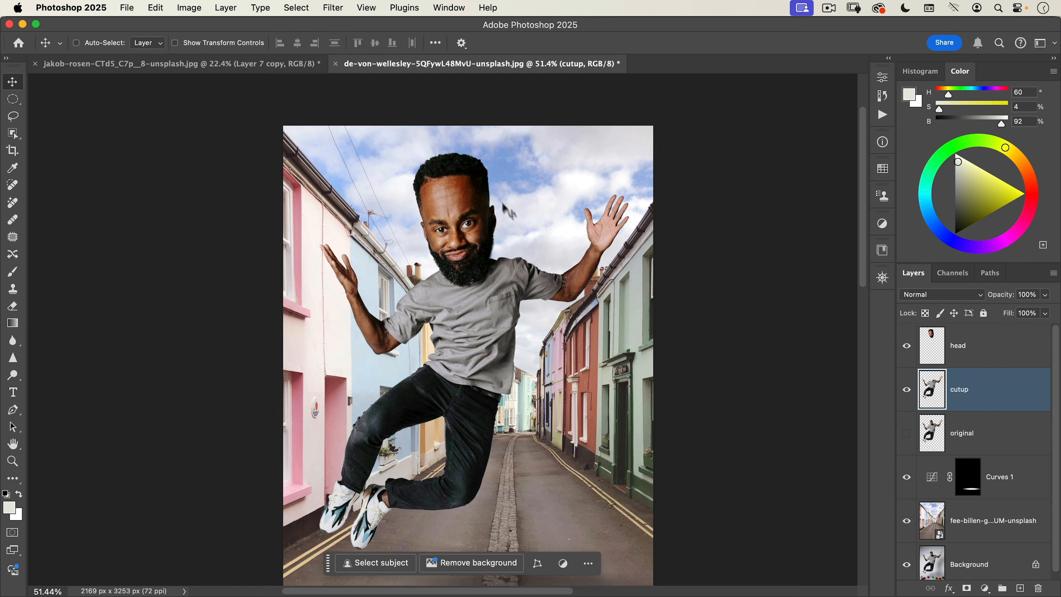
scroll(618, 221, "up", 10)
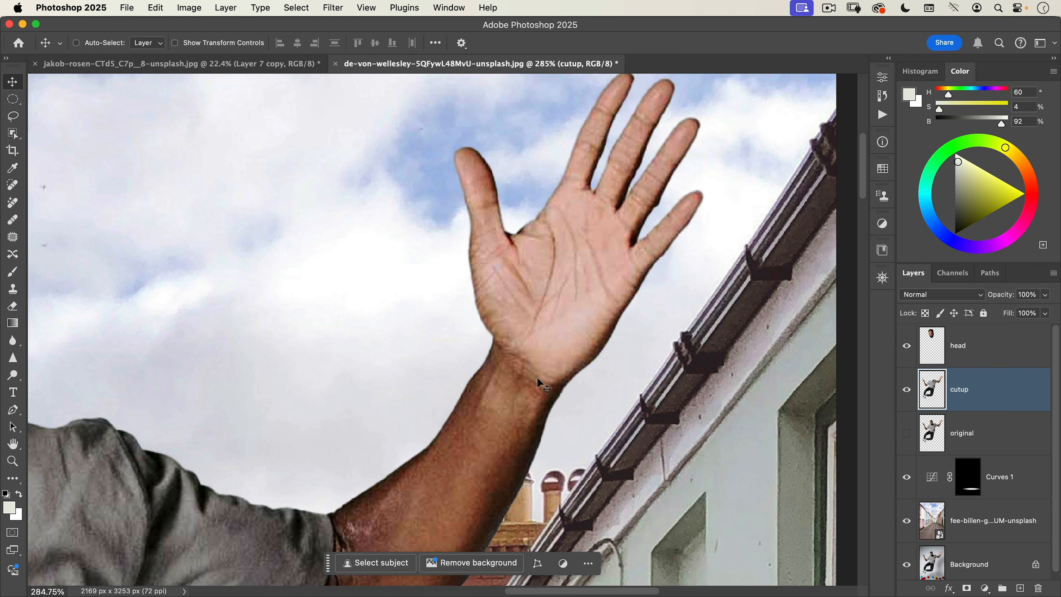
left_click_drag(460, 332, 391, 360)
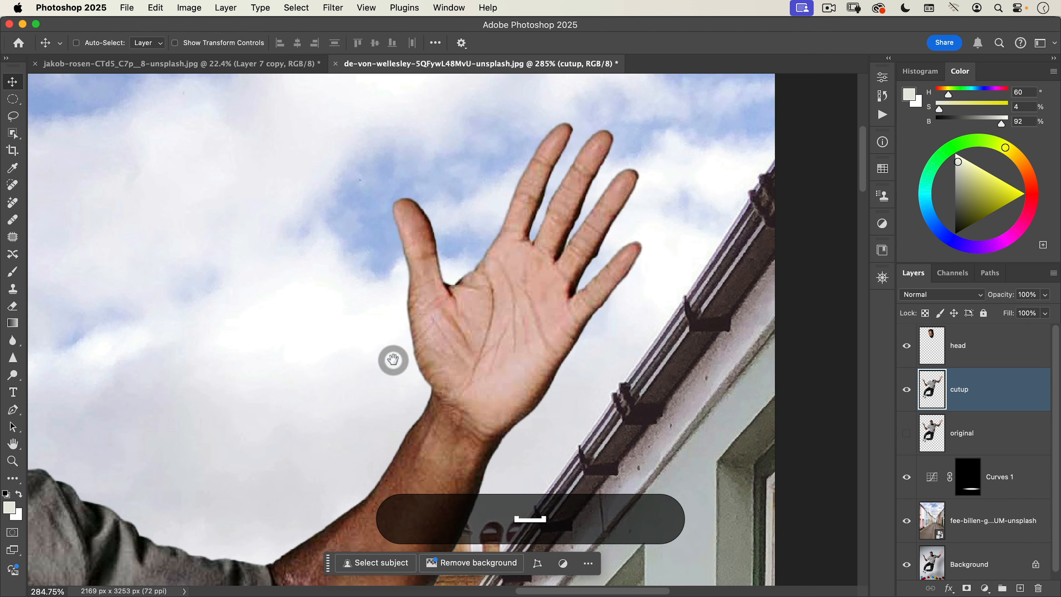
key("p")
left_click_drag(363, 280, 376, 310)
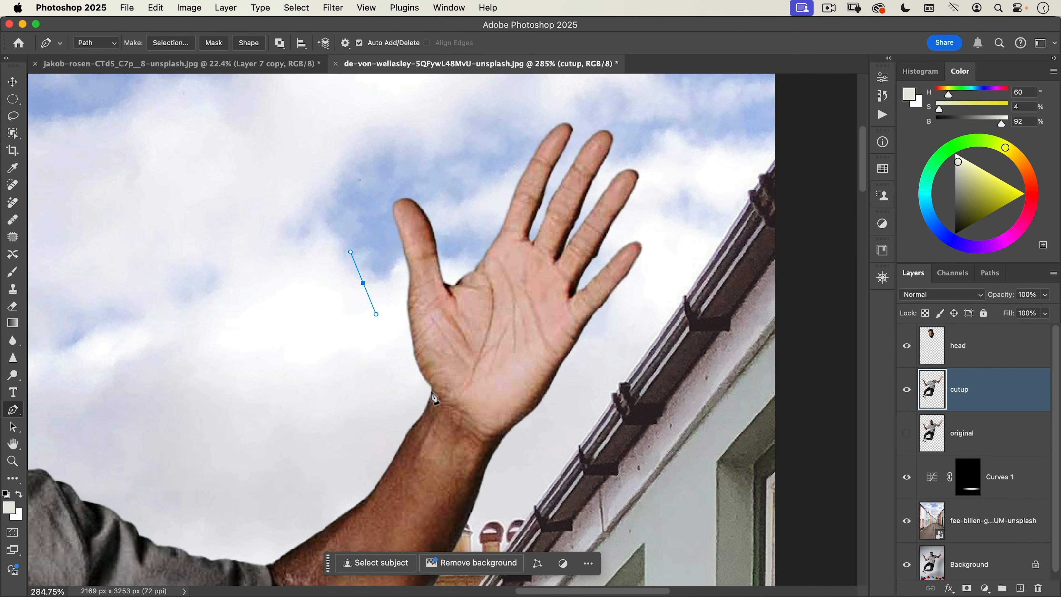
scroll(430, 387, "up", 3)
left_click_drag(430, 381, 446, 395)
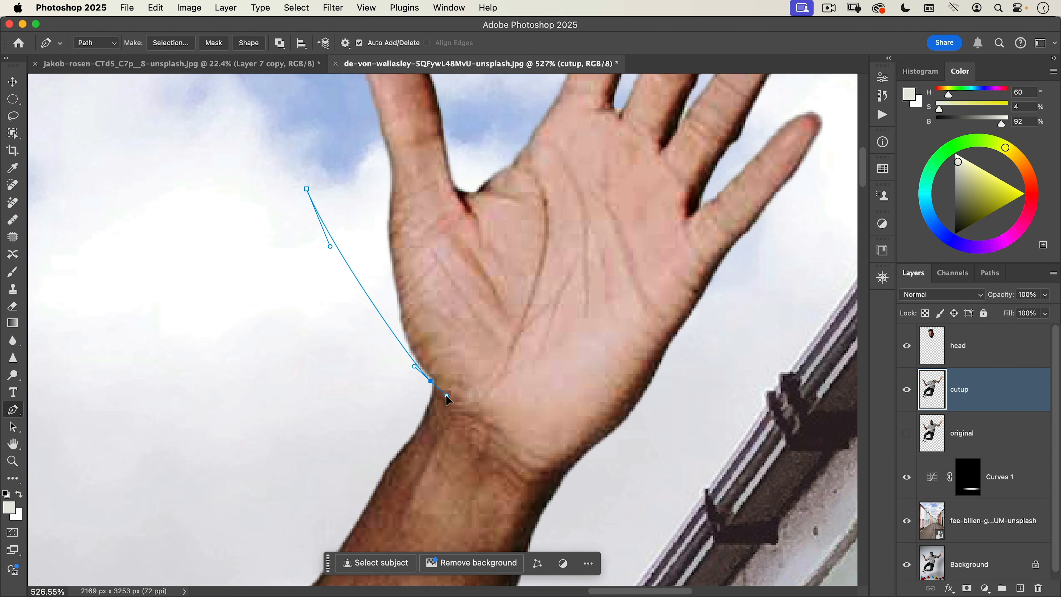
left_click(481, 417)
key("cmd+z")
left_click_drag(556, 471, 585, 469)
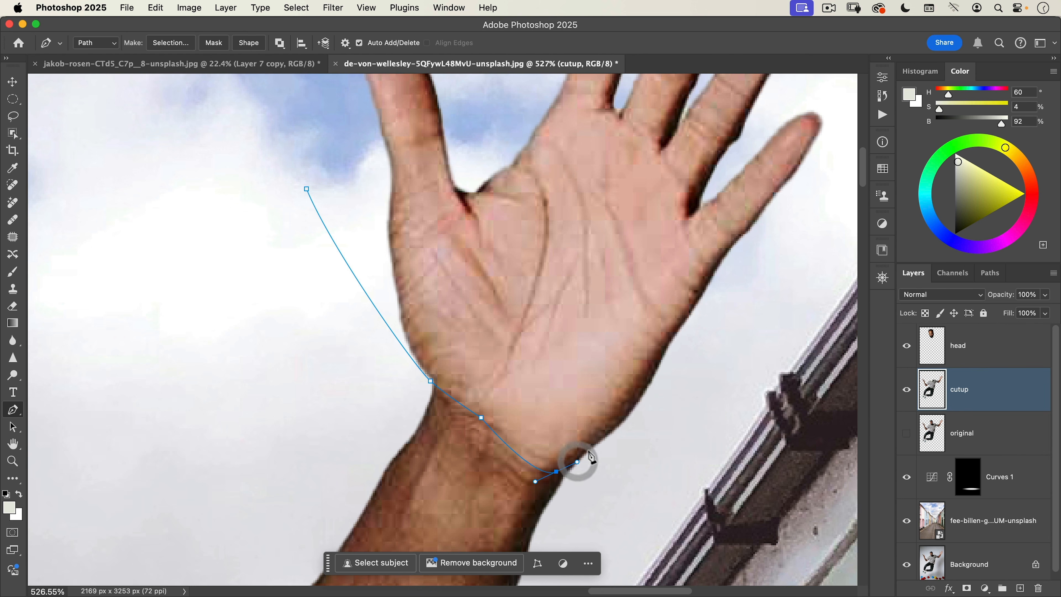
left_click_drag(613, 436, 614, 436)
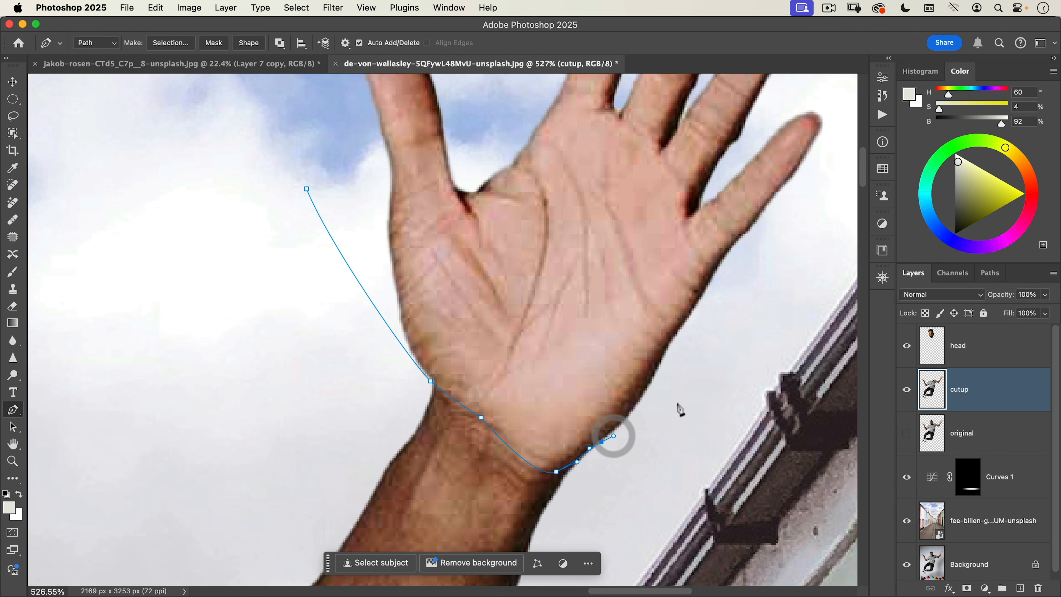
- Continue the path loosely around the fingers of the raised hand and close it on the thumb side
left_click_drag(683, 395, 693, 379)
left_click_drag(753, 330, 718, 362)
left_click_drag(756, 300, 682, 350)
left_click_drag(740, 266, 750, 235)
left_click_drag(737, 161, 715, 128)
left_click_drag(591, 123, 513, 135)
left_click_drag(473, 179, 490, 219)
left_click(535, 294)
- Convert the hand path into a selection and cut the hand from the cutup layer onto its own layer
right_click(597, 229)
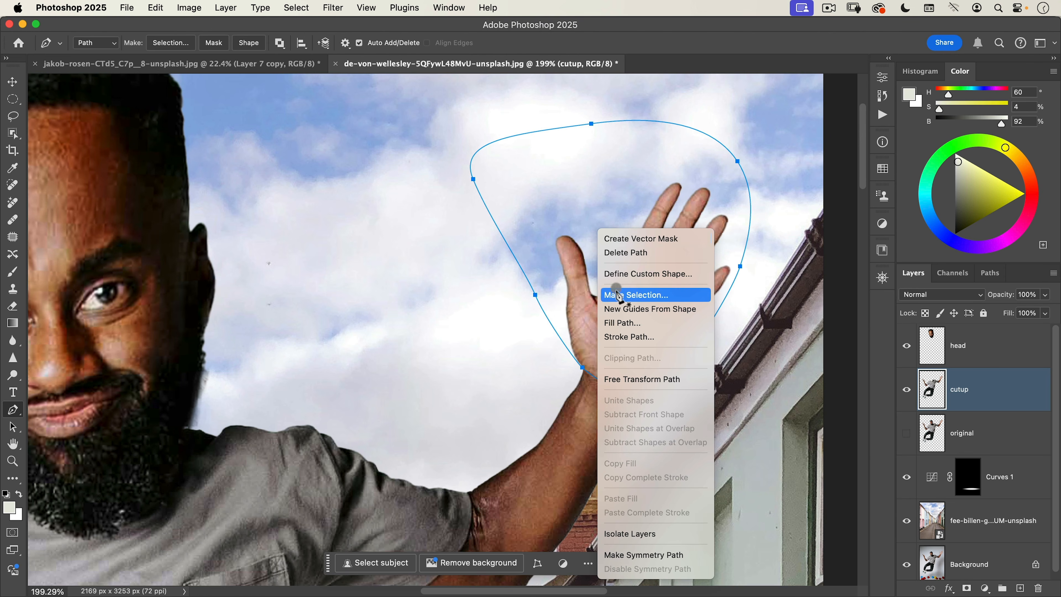
left_click(622, 296)
key("Return")
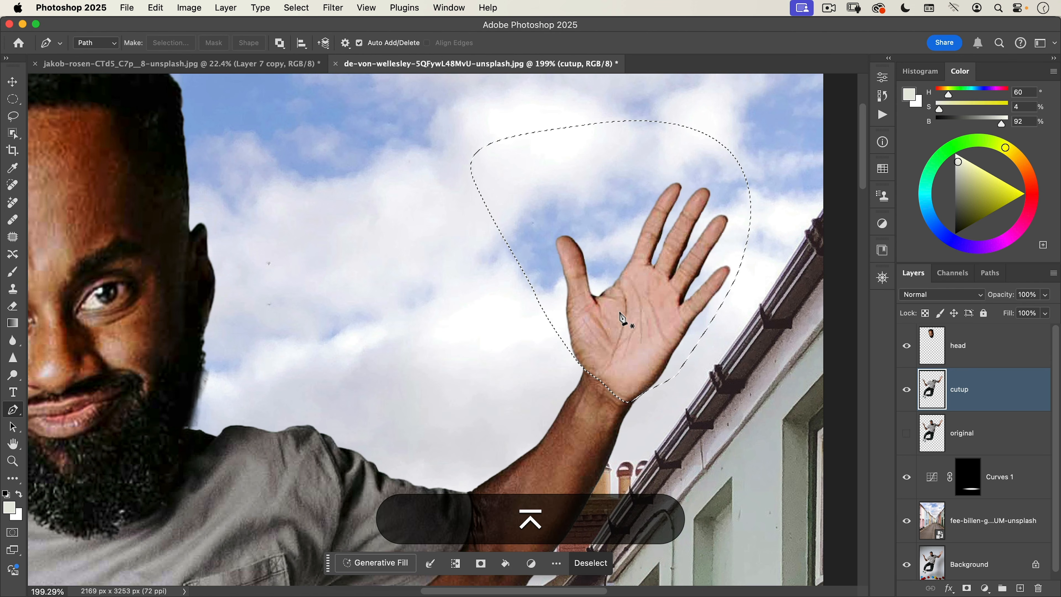
key("shift+super+j")
- Set the hand's transform reference point at the wrist and scale the hand proportionally to 140%
key("shift+super+t")
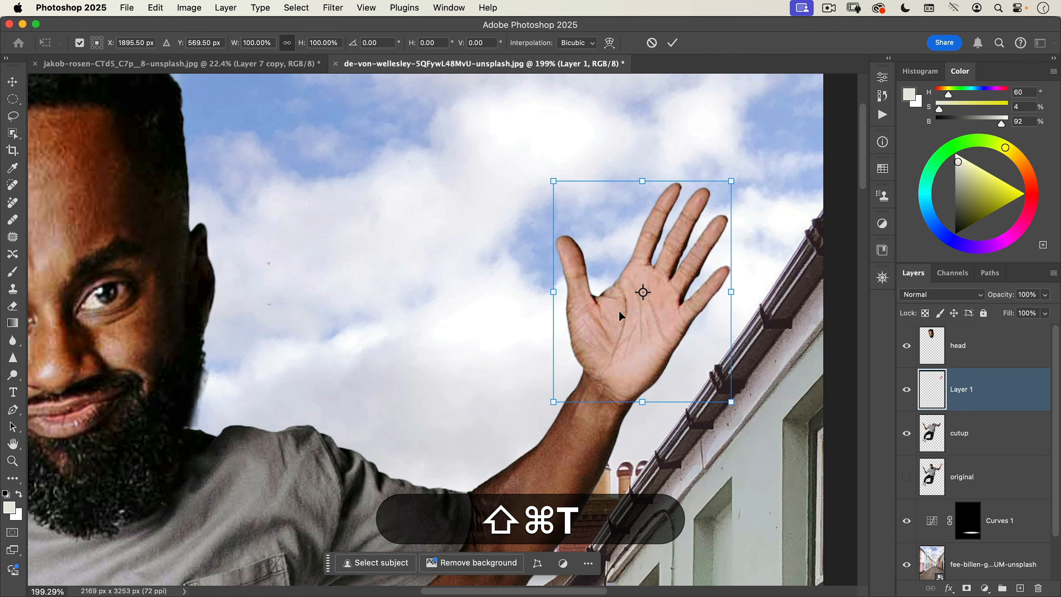
left_click_drag(642, 291, 607, 381)
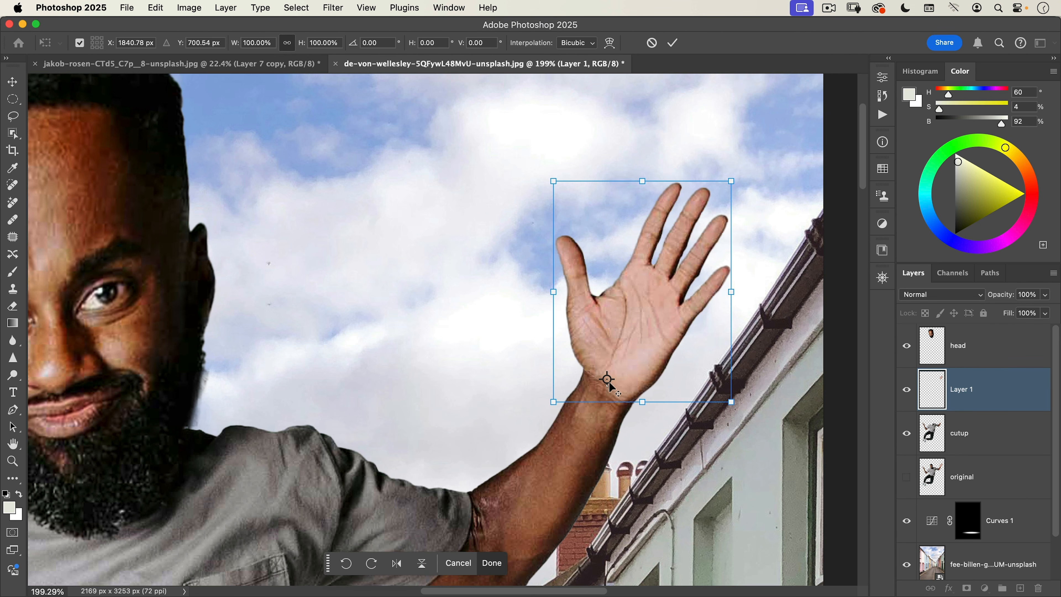
left_click_drag(731, 180, 782, 110)
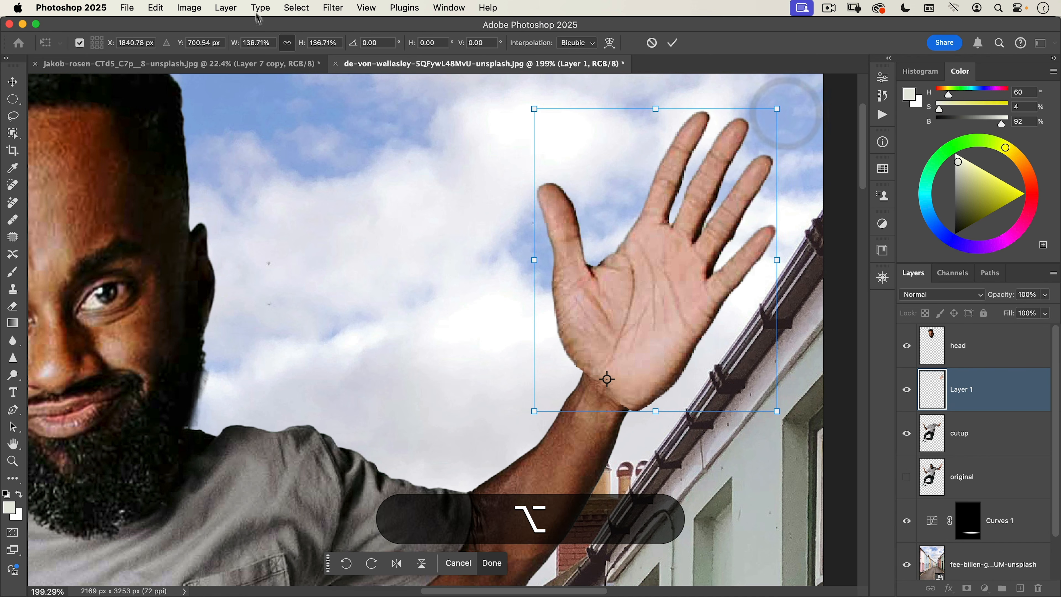
left_click(256, 37)
type("140")
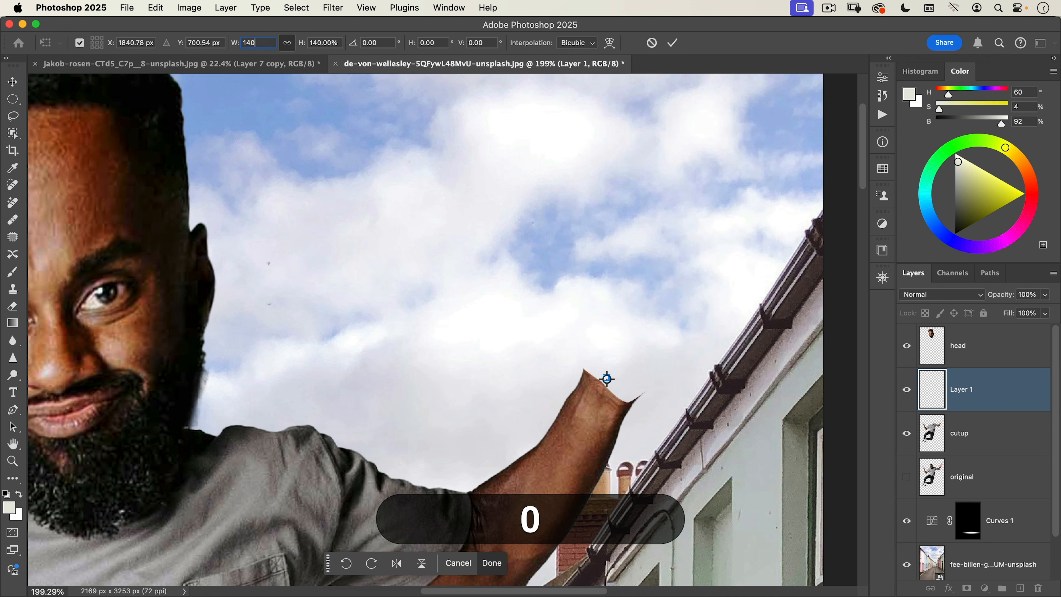
key("Return")
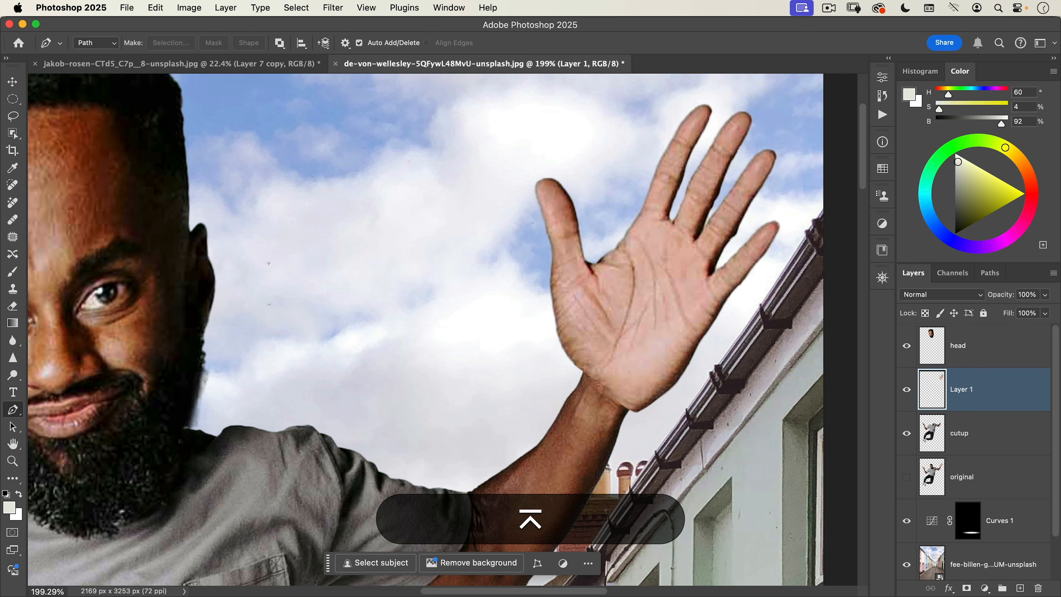
key("super+0")
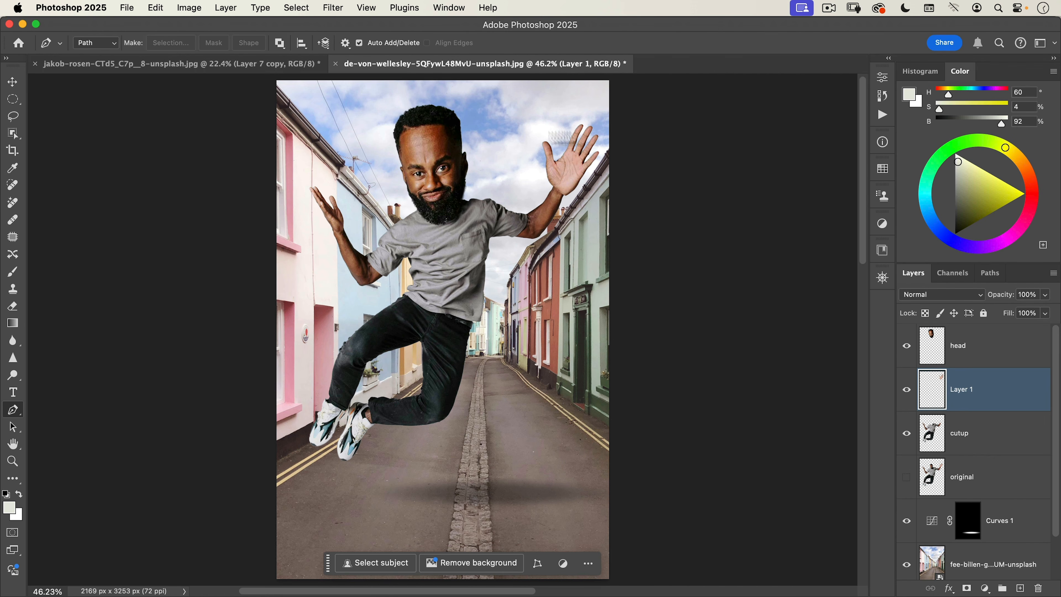
- Undo the open-palmed hand's last enlargement and place its free-transform reference point at the wrist
key("super+z")
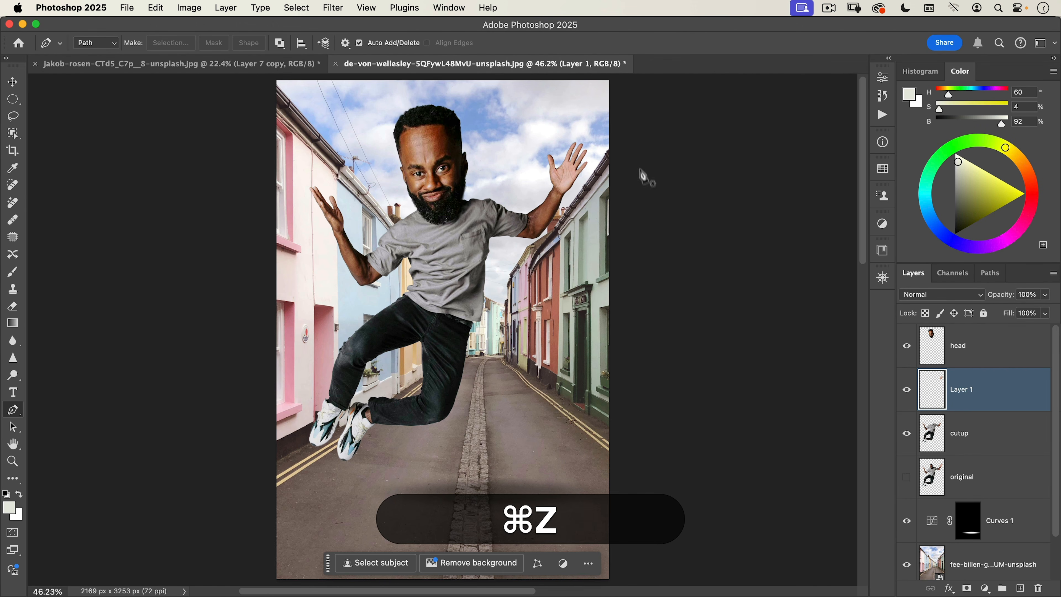
key("super+t")
scroll(574, 173, "up", 10)
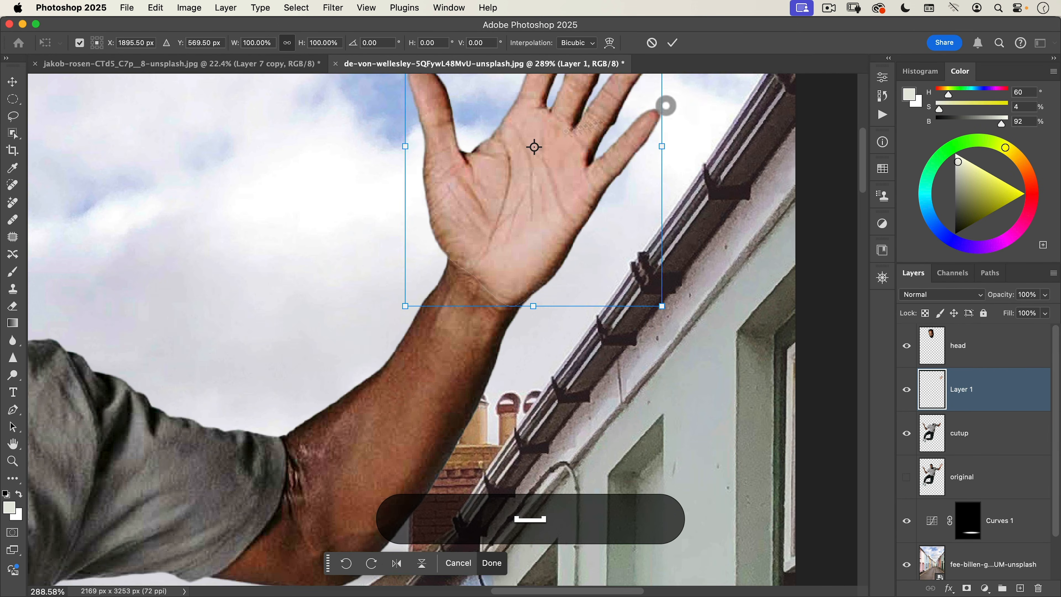
left_click_drag(536, 149, 480, 274)
key("super+space")
left_click_drag(560, 161, 482, 253)
left_click_drag(560, 201, 572, 180)
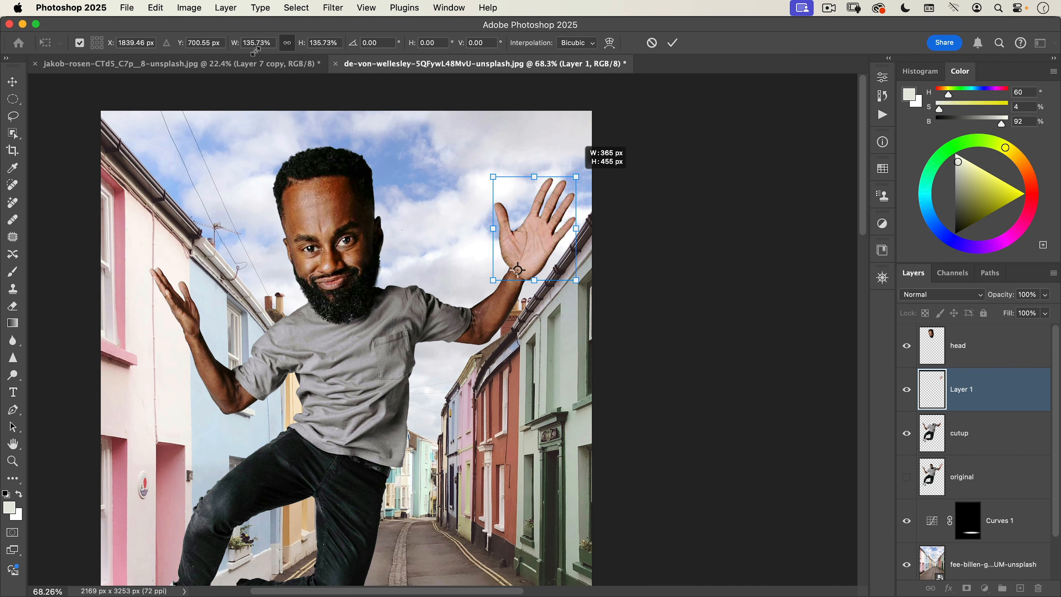
left_click_drag(256, 51, 248, 45)
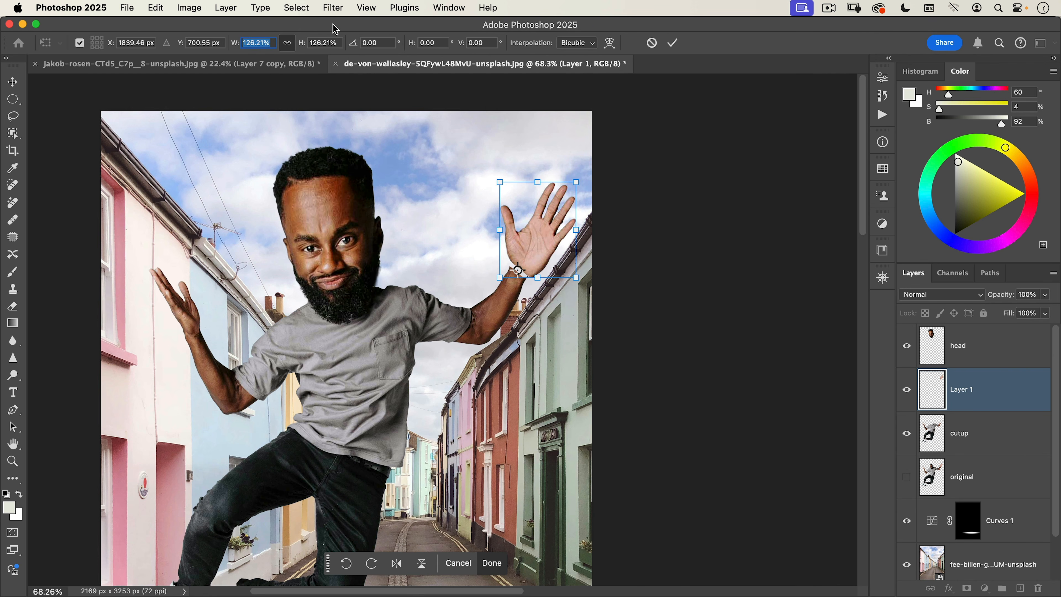
key("super+z")
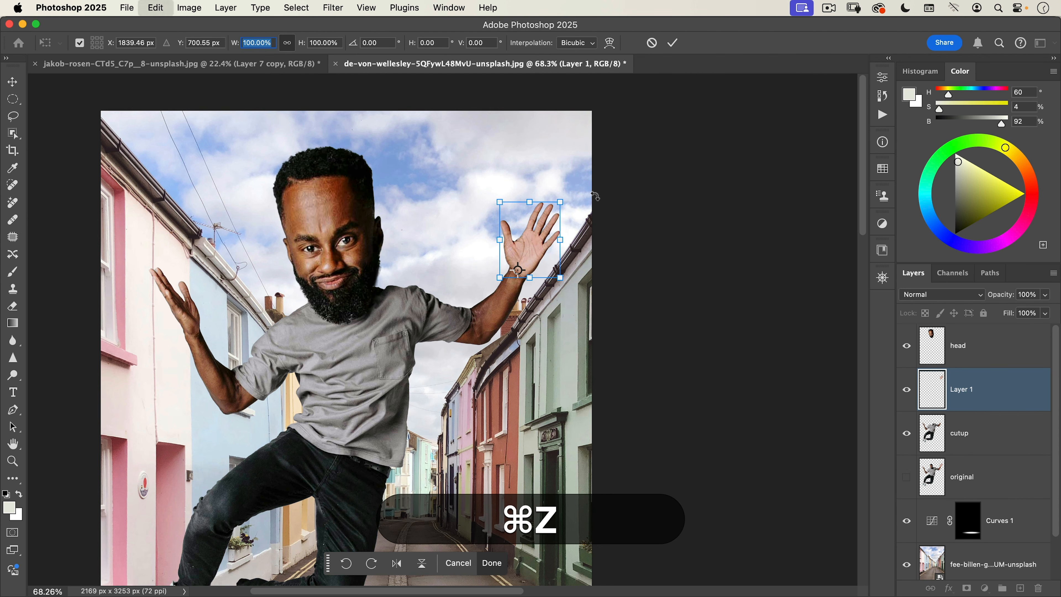
- Scale the open-palmed hand on Layer 1 proportionally to 130% about the wrist and apply the transform
left_click_drag(560, 201, 574, 181)
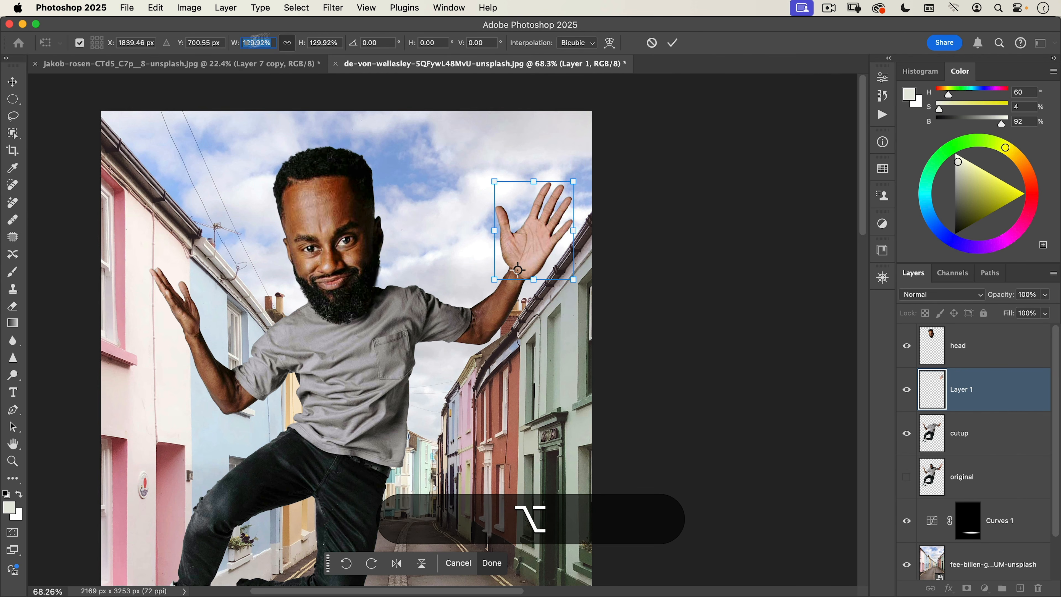
type("130.00")
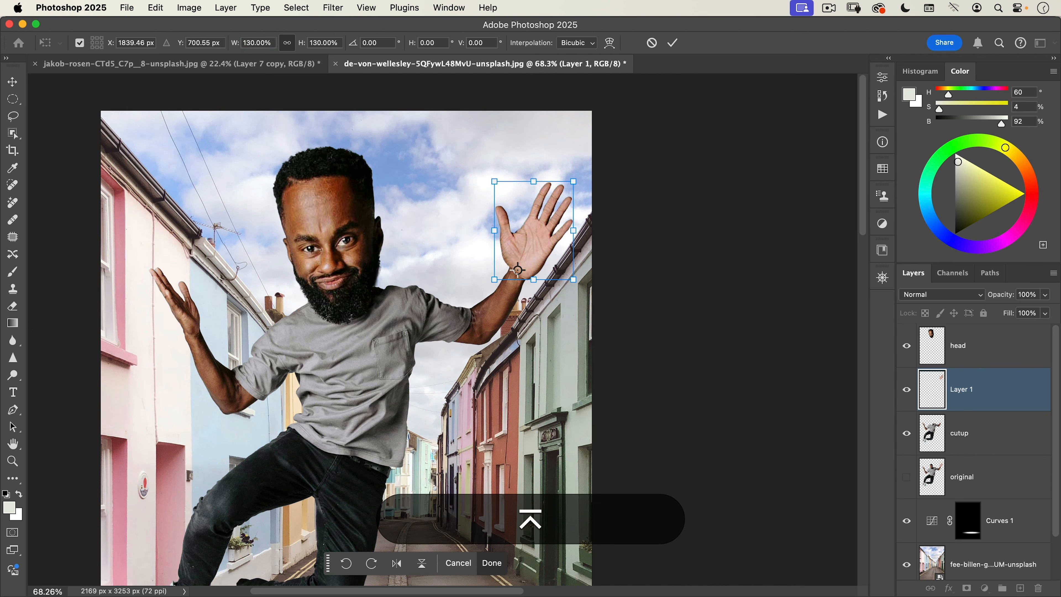
key("Return")
- On the cutup layer, trace the wrist crease of the hand in front of the pink house with the Pen tool
left_click_drag(154, 336, 279, 284)
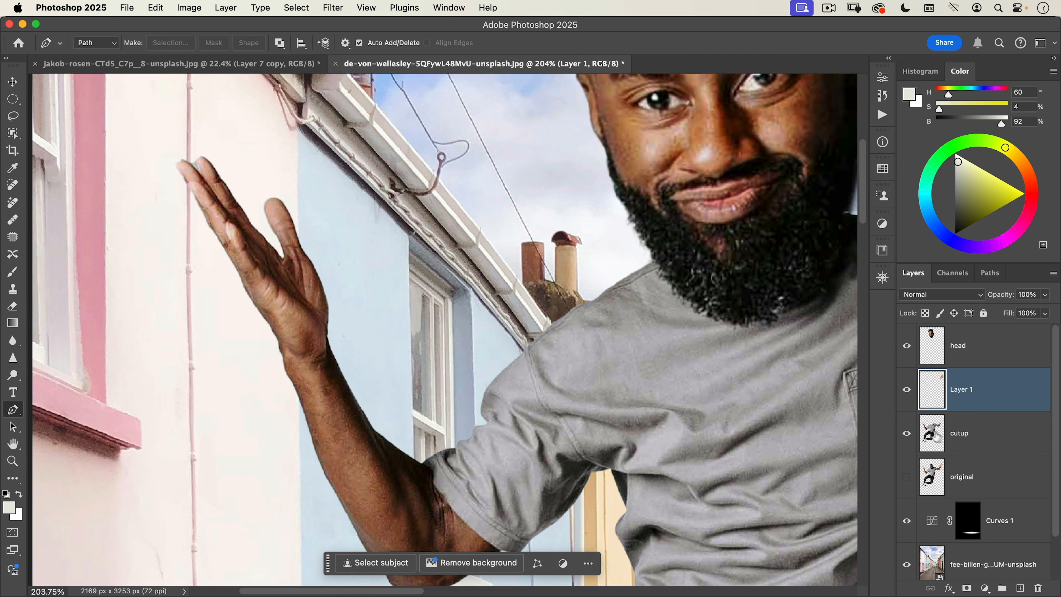
key("v")
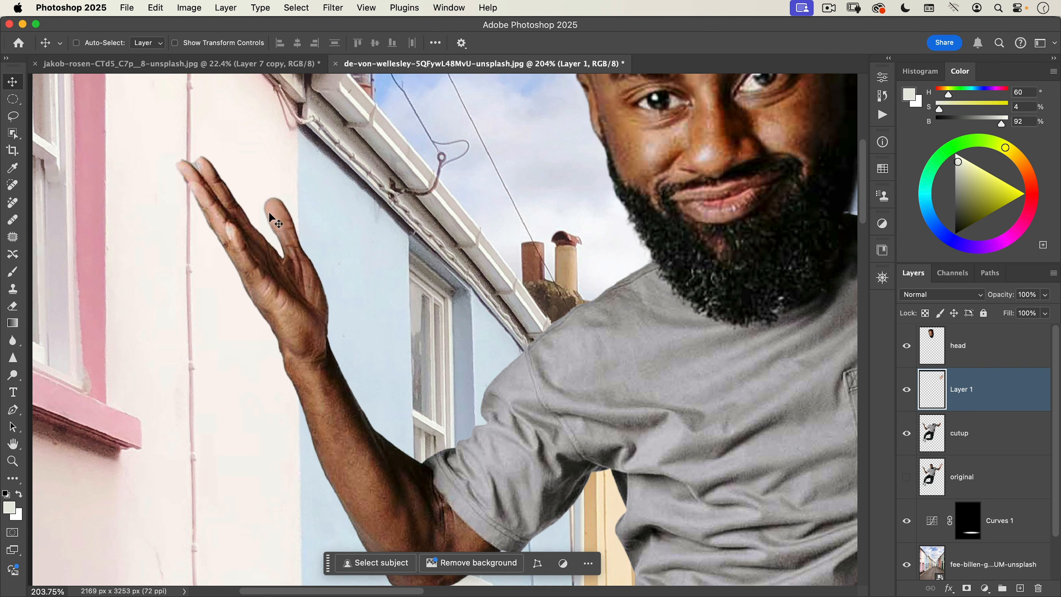
left_click(289, 305, "super")
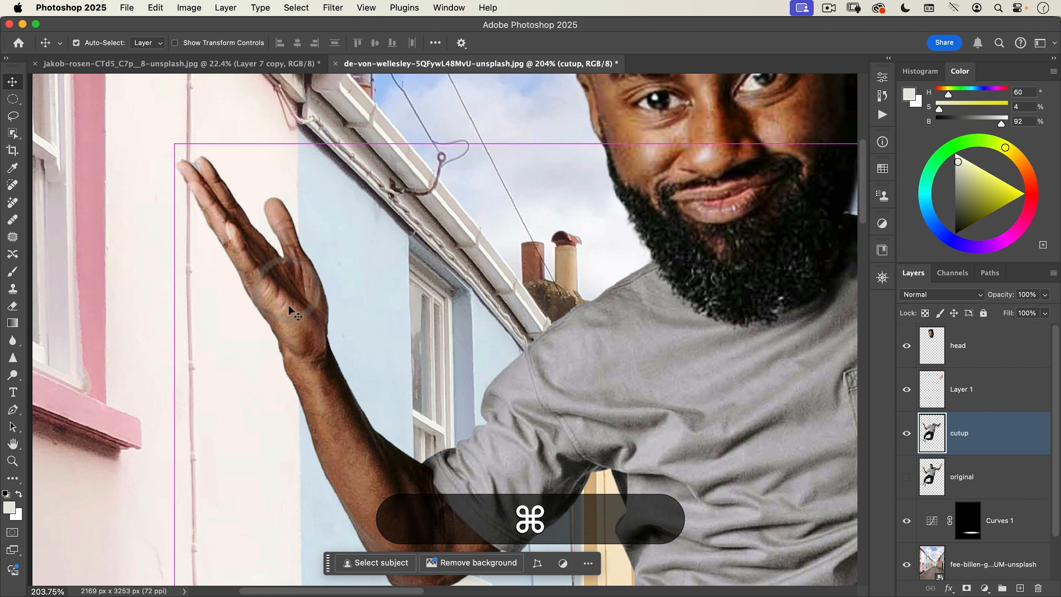
key("p")
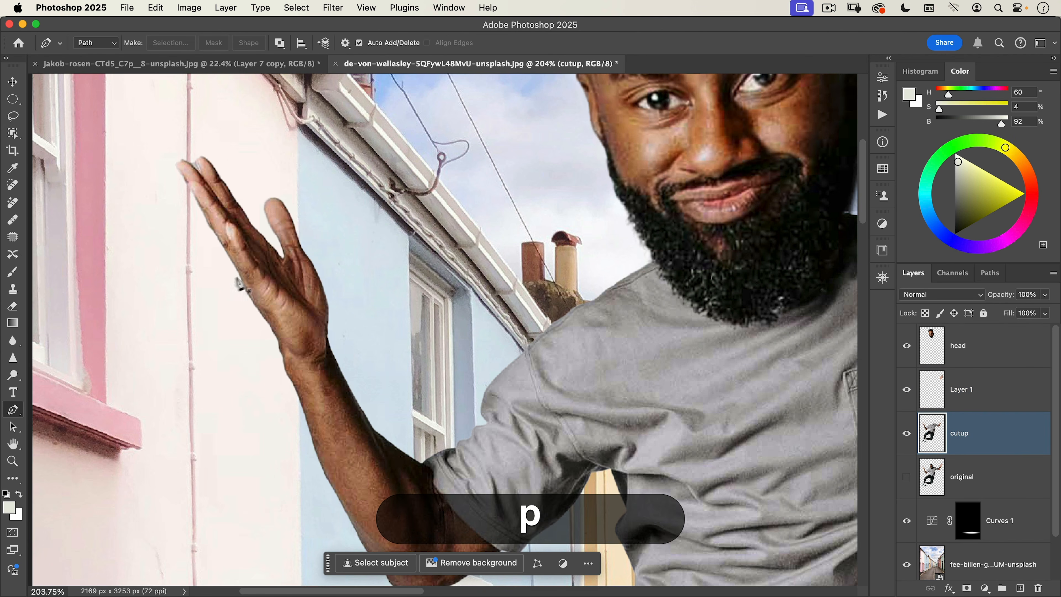
left_click_drag(256, 343, 301, 304)
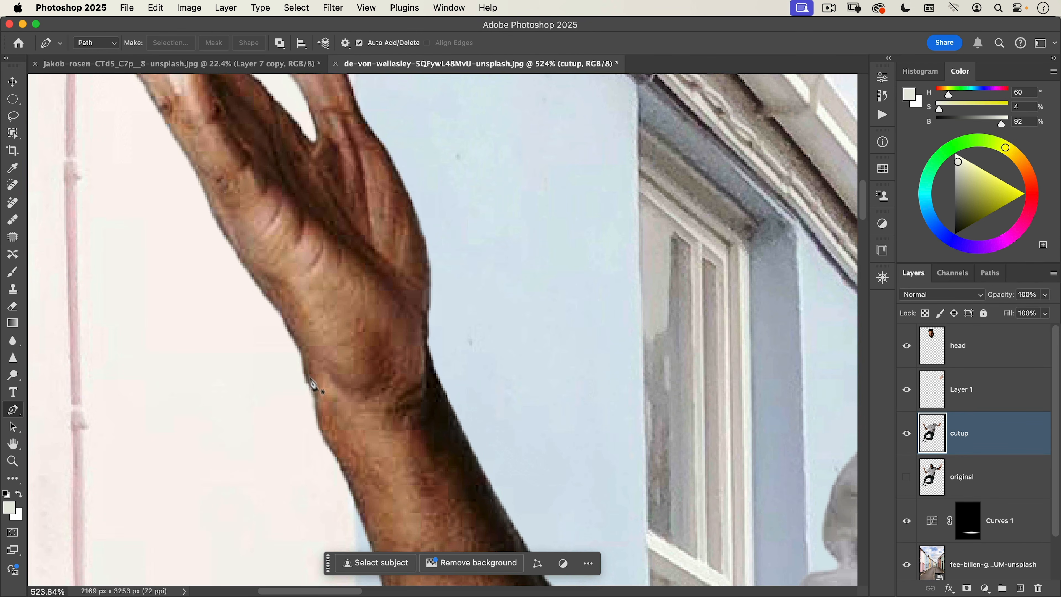
left_click_drag(293, 339, 294, 341)
left_click_drag(348, 395, 425, 373)
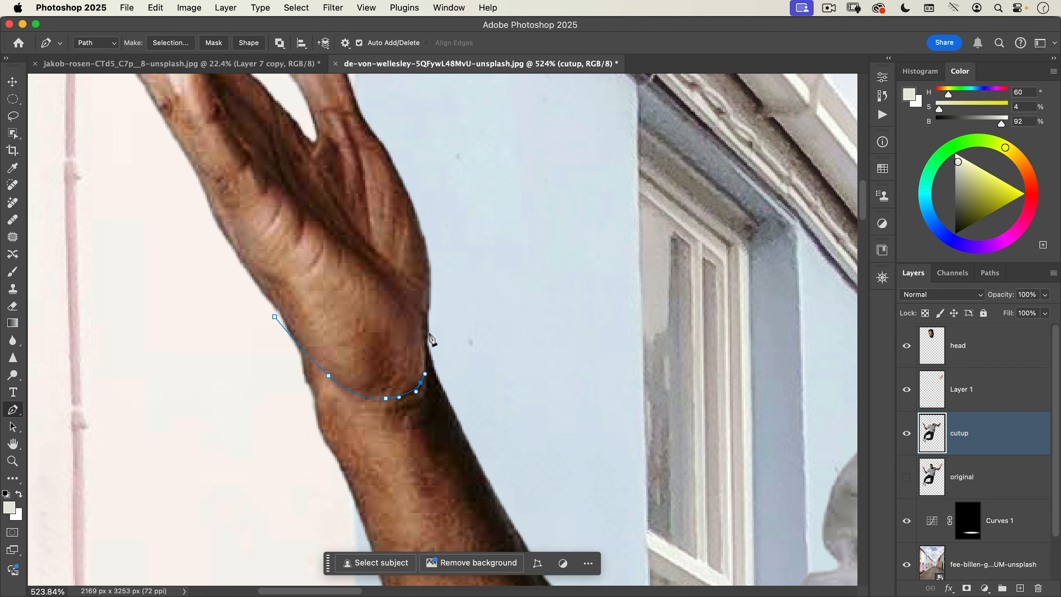
- Continue the path loosely around the palm and fingers and close it at its starting point by the wrist
left_click_drag(434, 307, 434, 307)
left_click_drag(455, 246, 419, 255)
key("super+space")
left_click_drag(460, 235, 431, 214)
left_click_drag(362, 168, 330, 164)
left_click_drag(306, 197, 322, 242)
left_click_drag(363, 332, 380, 352)
left_click(433, 375)
- Turn the hand path into a selection and cut the hand out of cutup onto a new layer
right_click(422, 397)
left_click(436, 400)
key("Return")
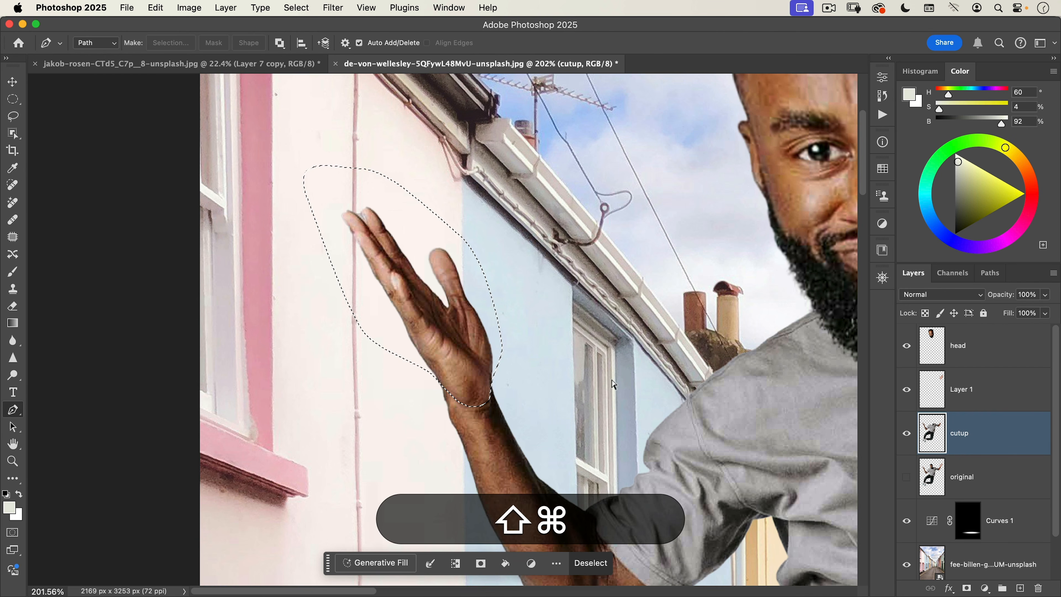
key("super+shift+j")
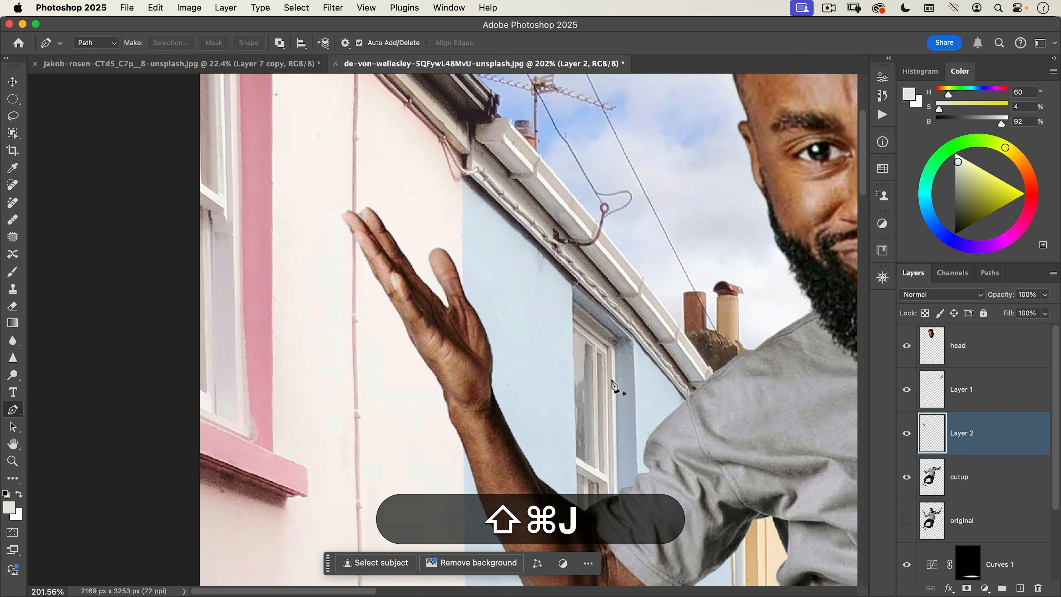
- Scale the cut-out hand proportionally to 135% about a reference point set at the wrist, and apply it
key("super+shift+t")
left_click_drag(418, 307, 474, 395)
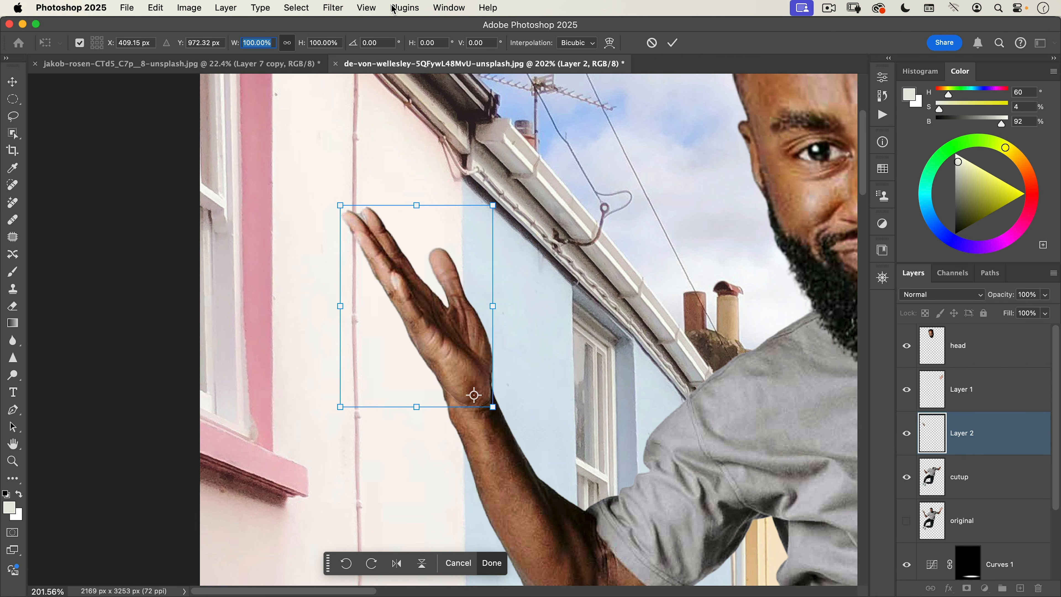
type("135")
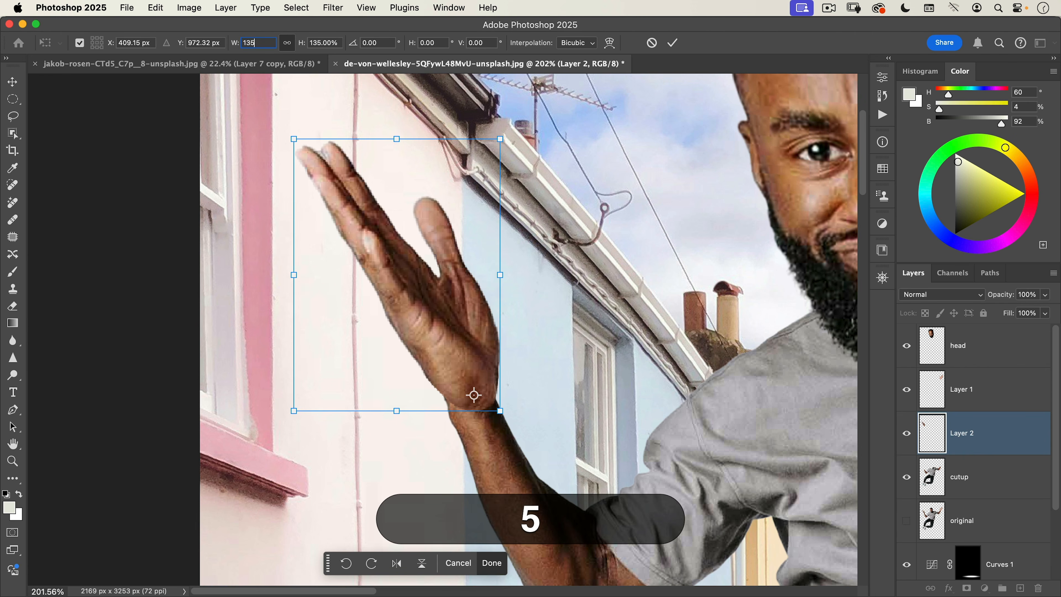
key("Return")
key("super+Return")
key("super+0")
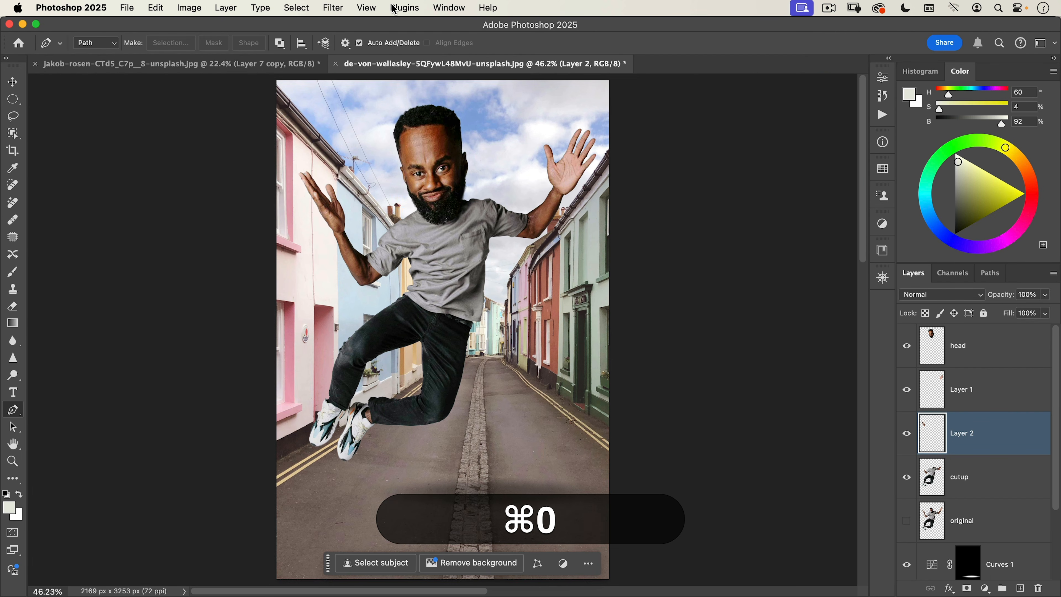
- On the cutup layer, trace the trouser hem above the shoe nearest the pink house with the Pen tool
left_click_drag(330, 438, 437, 334)
left_click_drag(383, 390, 435, 361)
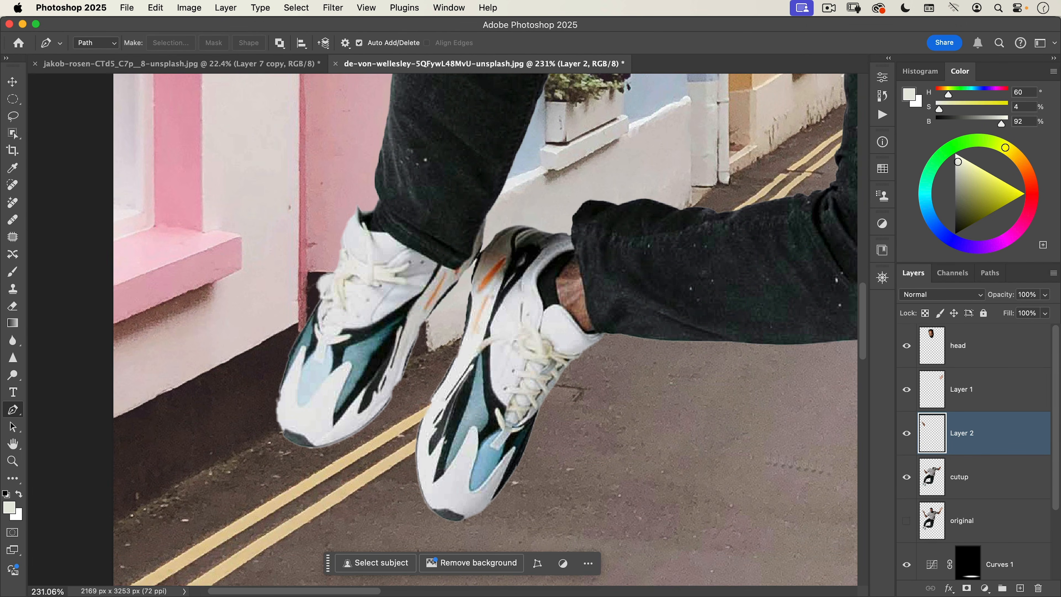
key("v")
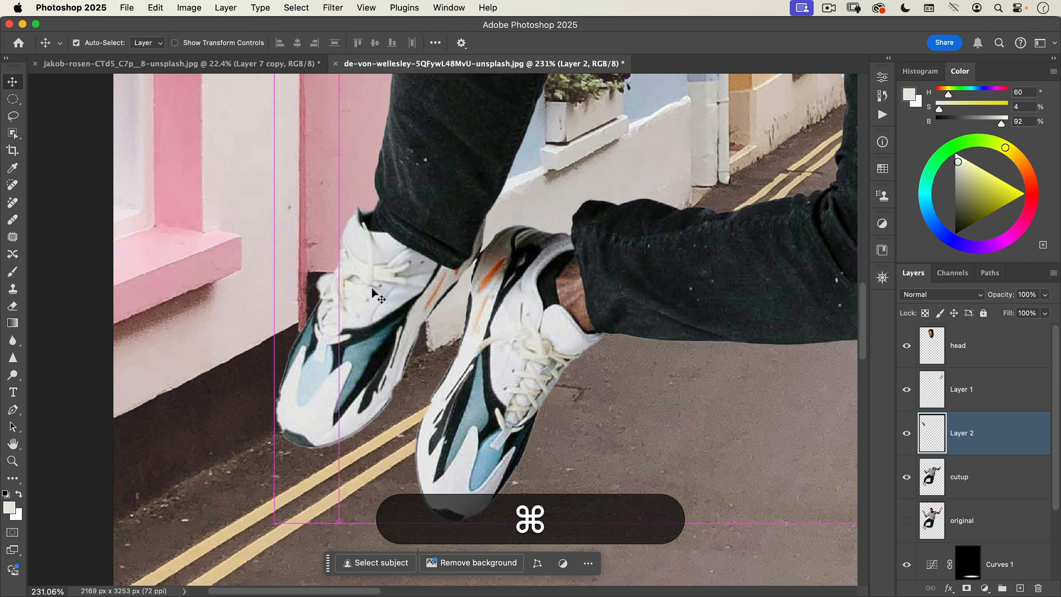
left_click(372, 287, "super")
key("p")
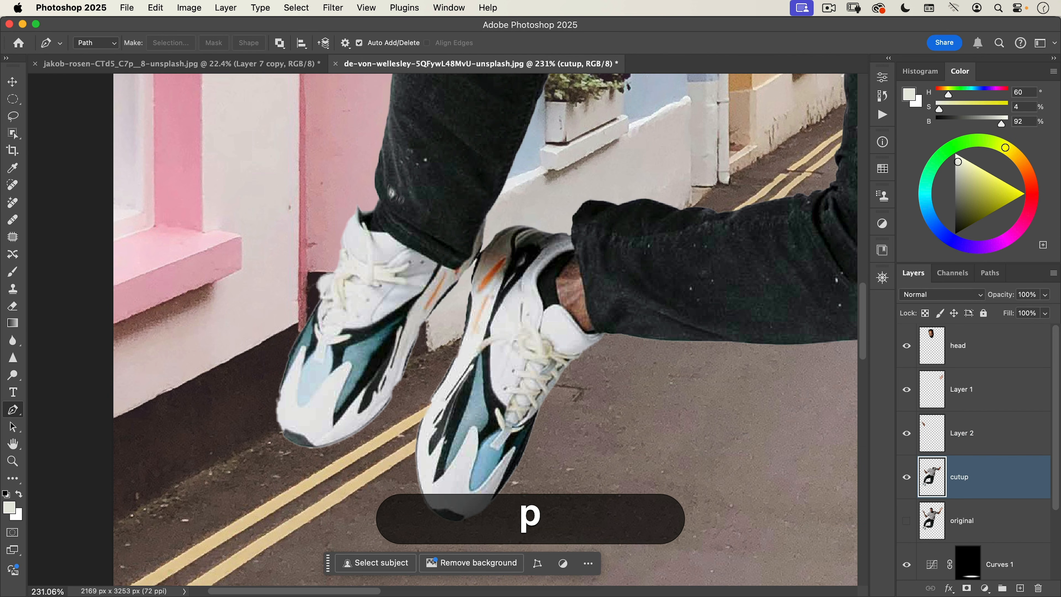
left_click_drag(372, 199, 406, 163)
left_click_drag(378, 213, 394, 257)
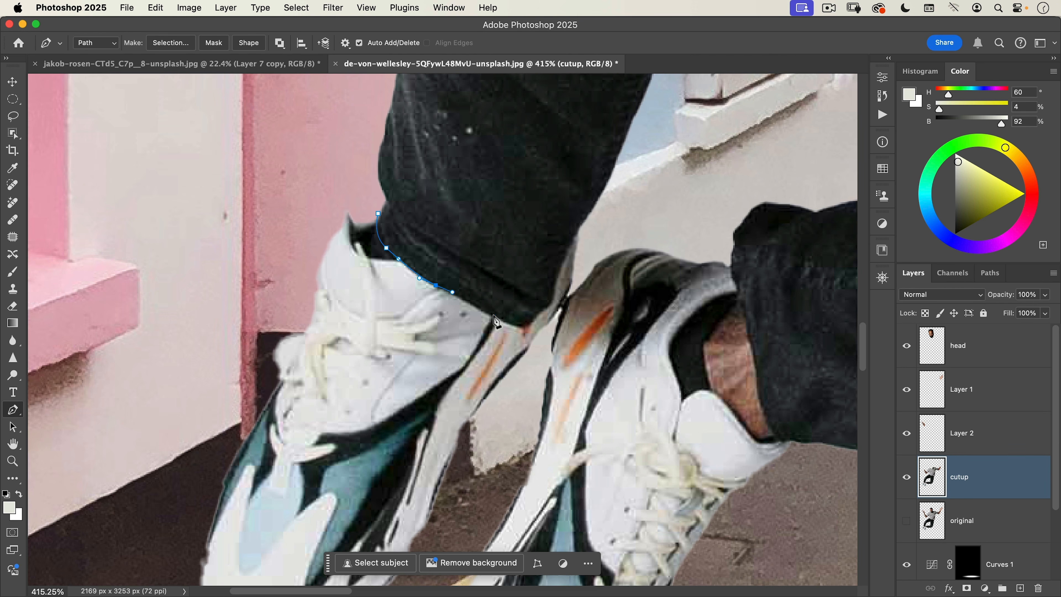
left_click(521, 326)
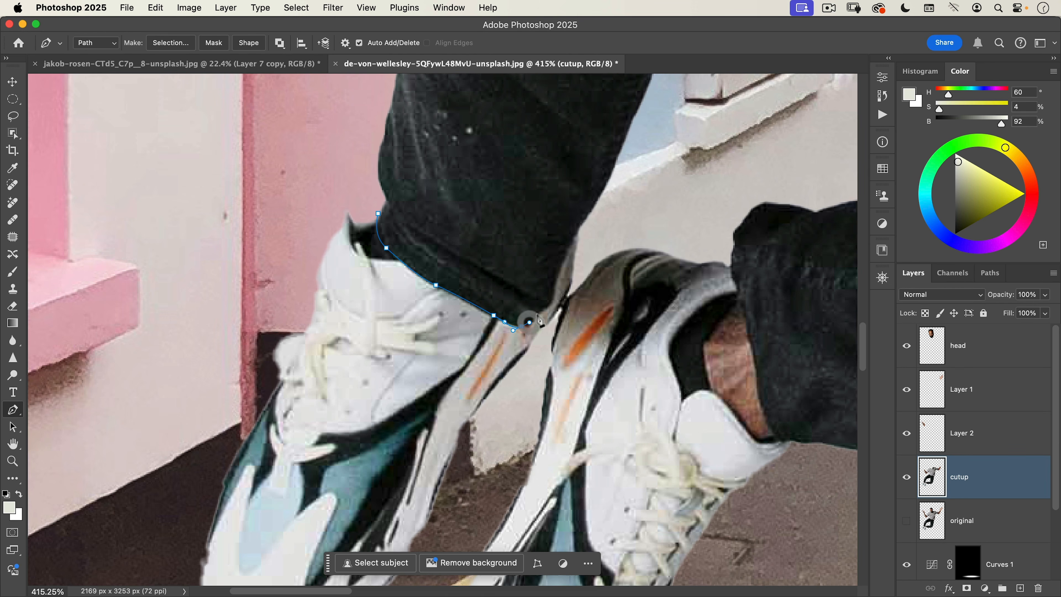
left_click_drag(539, 312, 554, 288)
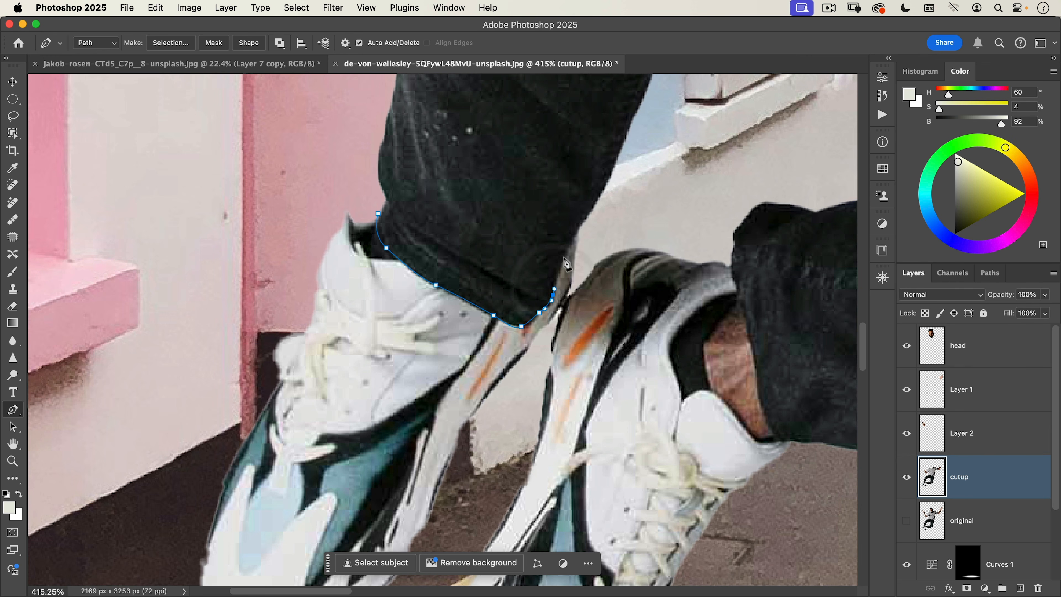
left_click(564, 257)
left_click_drag(578, 232, 596, 232)
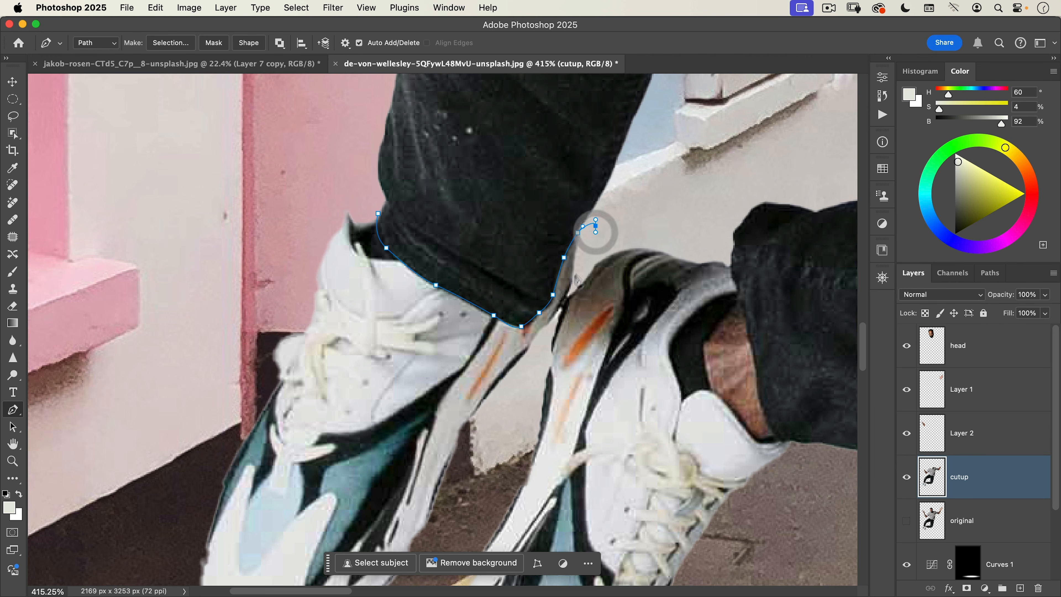
- Continue the path through the gap between the shoes, loosely around the toe, and close it at the trouser hem
left_click_drag(532, 359, 526, 372)
key("space")
left_click_drag(475, 456, 508, 212)
left_click_drag(406, 424, 362, 450)
left_click_drag(289, 441, 216, 420)
left_click_drag(182, 341, 199, 275)
key("space")
left_click_drag(218, 191, 220, 396)
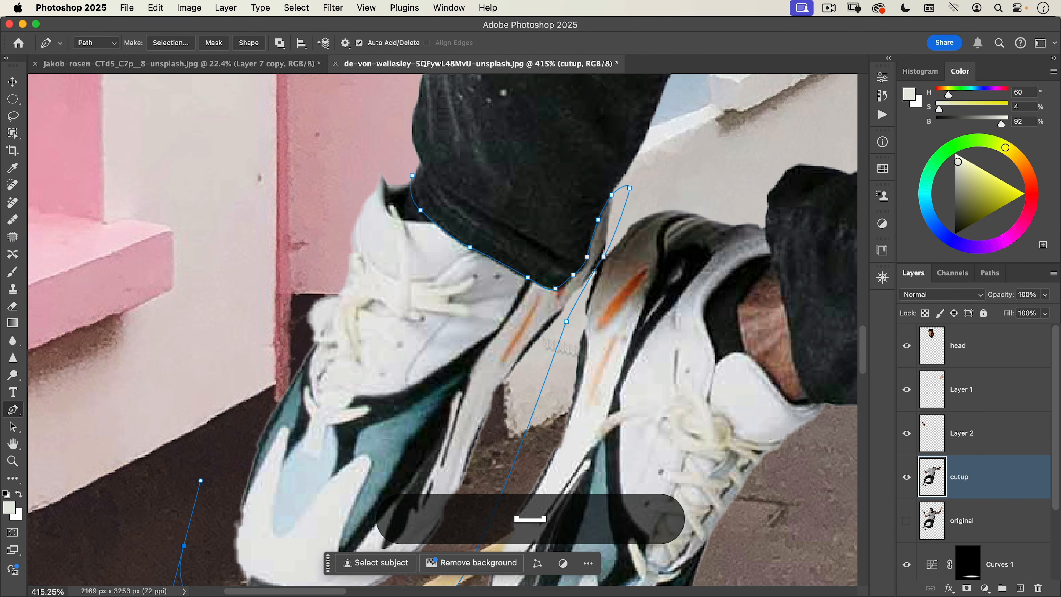
left_click_drag(295, 293, 307, 271)
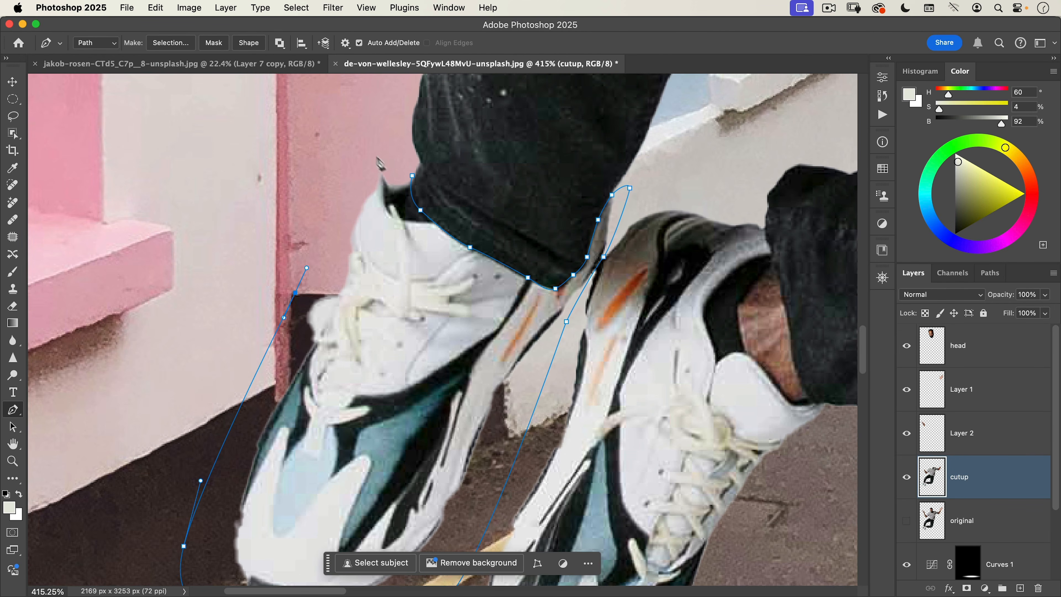
left_click_drag(300, 156, 320, 135)
left_click(388, 157)
left_click(412, 175)
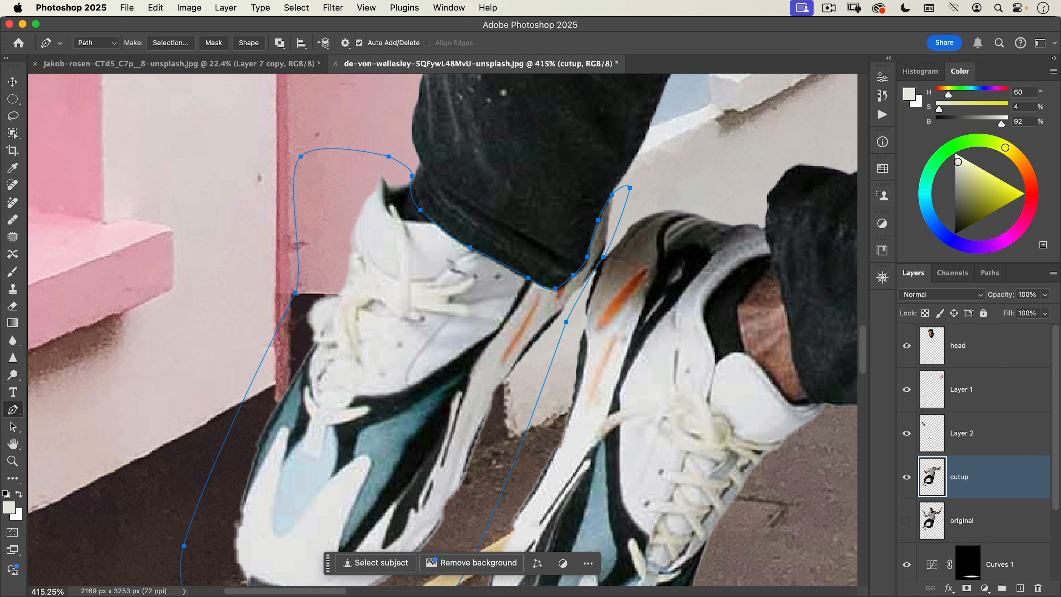
- Cut the shoe onto a new layer using a selection made from the path with 0.1 px feather, and place that layer below cutup
right_click(395, 332)
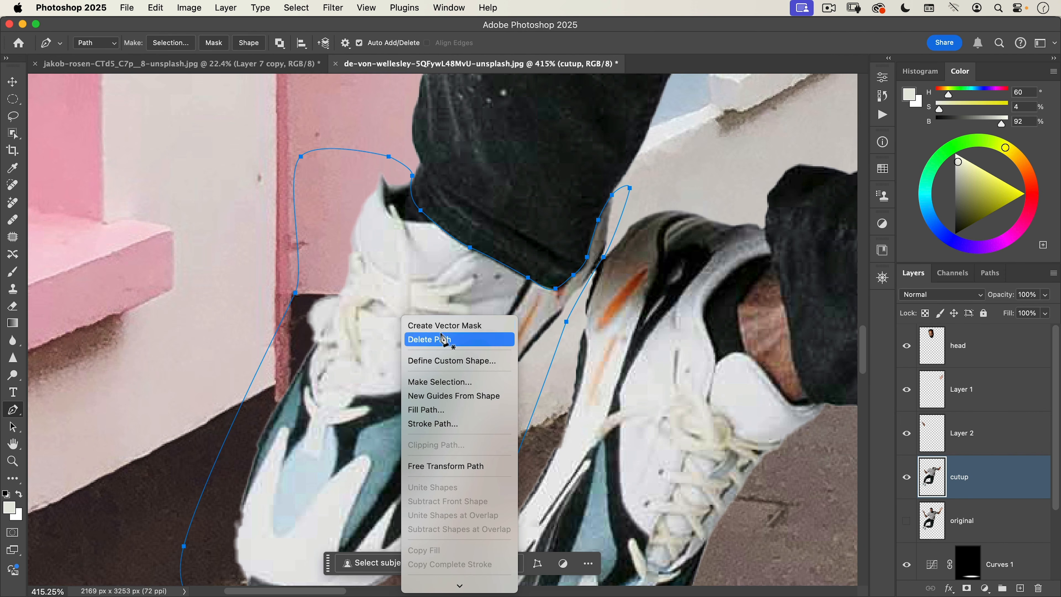
left_click(443, 381)
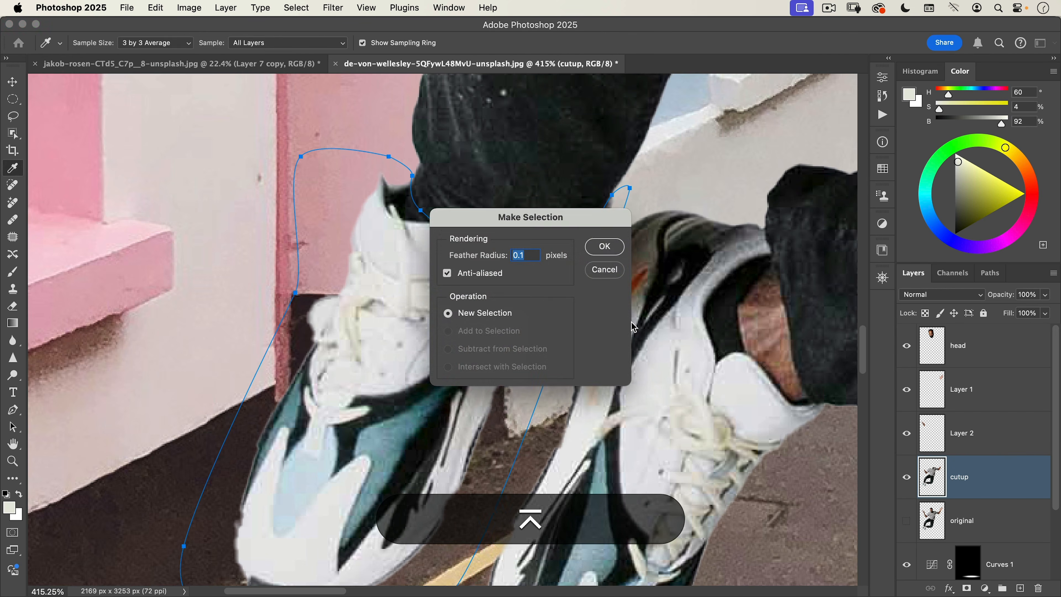
key("Return")
key("shift+super+j")
key("v")
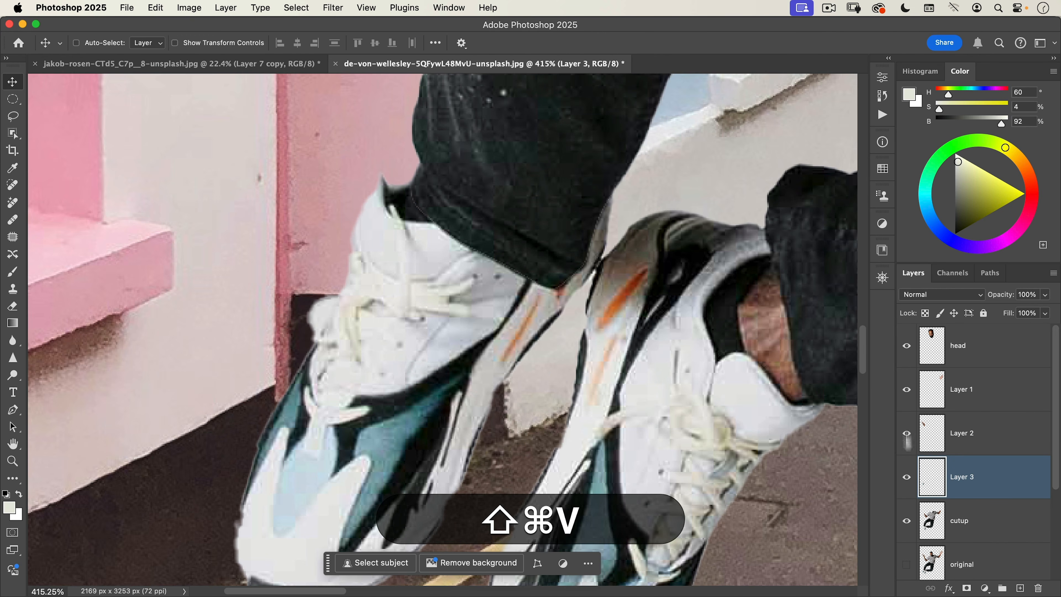
left_click_drag(972, 479, 969, 539)
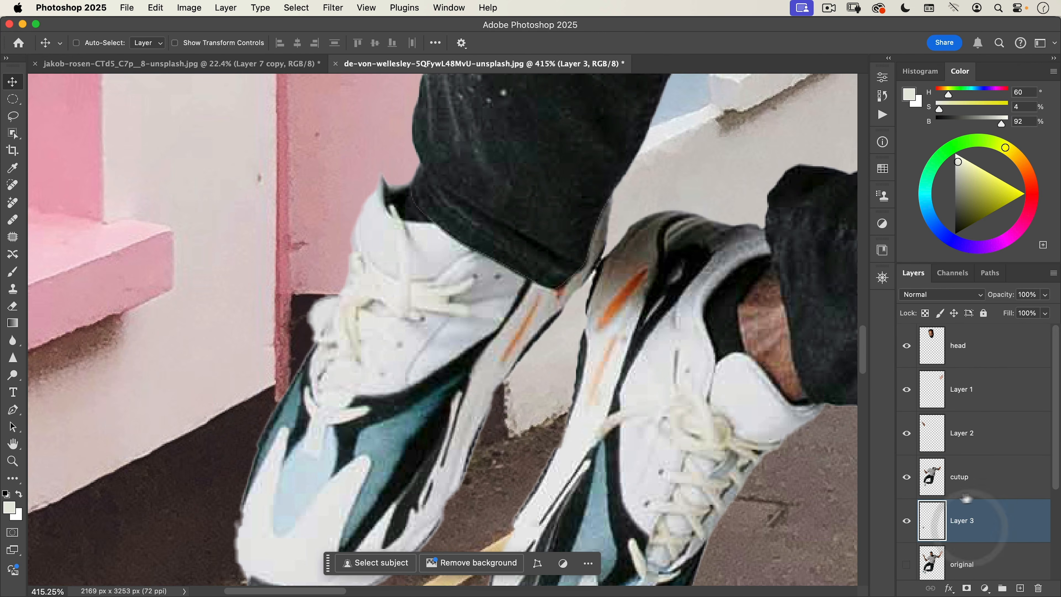
- Enlarge the cut-out shoe proportionally about a reference point at the ankle and nudge it under the trouser hem
scroll(442, 353, "down", 10)
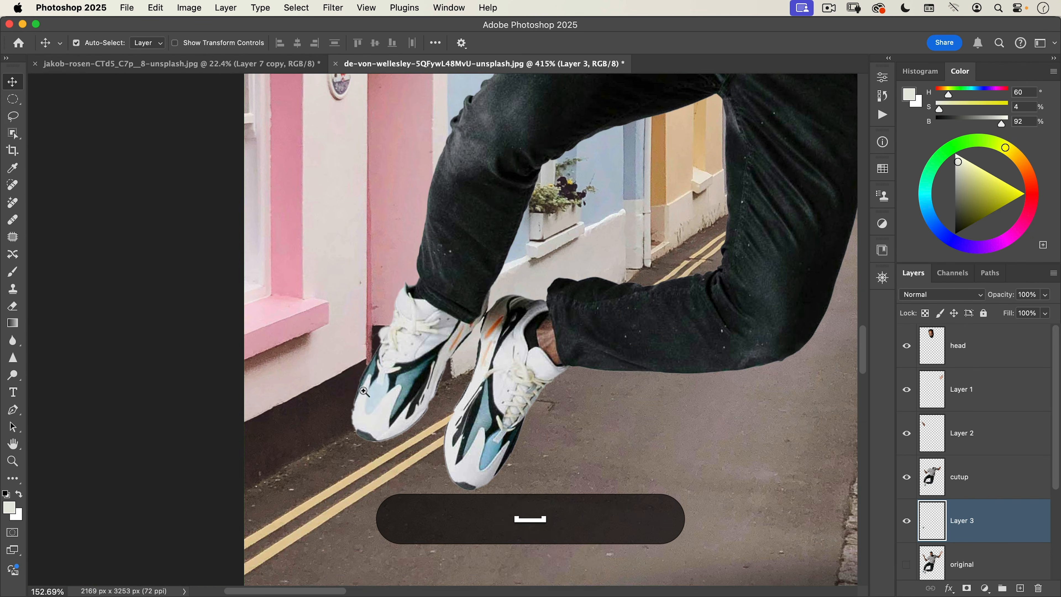
key("super+t")
left_click_drag(422, 361, 484, 299)
key("alt")
left_click_drag(350, 442, 303, 497)
left_click_drag(423, 393, 428, 389)
- Warp the enlarged shoe around its ankle opening so it fits under the trouser hem, and apply the transformation
left_click(609, 43)
left_click_drag(387, 292, 403, 295)
left_click_drag(489, 330, 481, 323)
left_click_drag(397, 271, 410, 278)
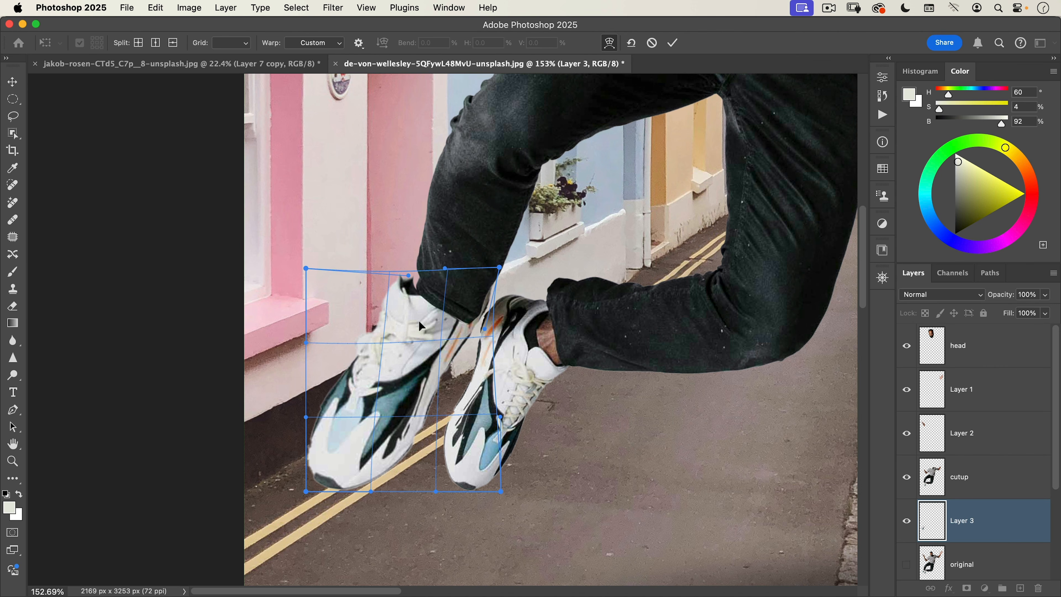
left_click_drag(418, 323, 422, 327)
left_click_drag(423, 290, 428, 288)
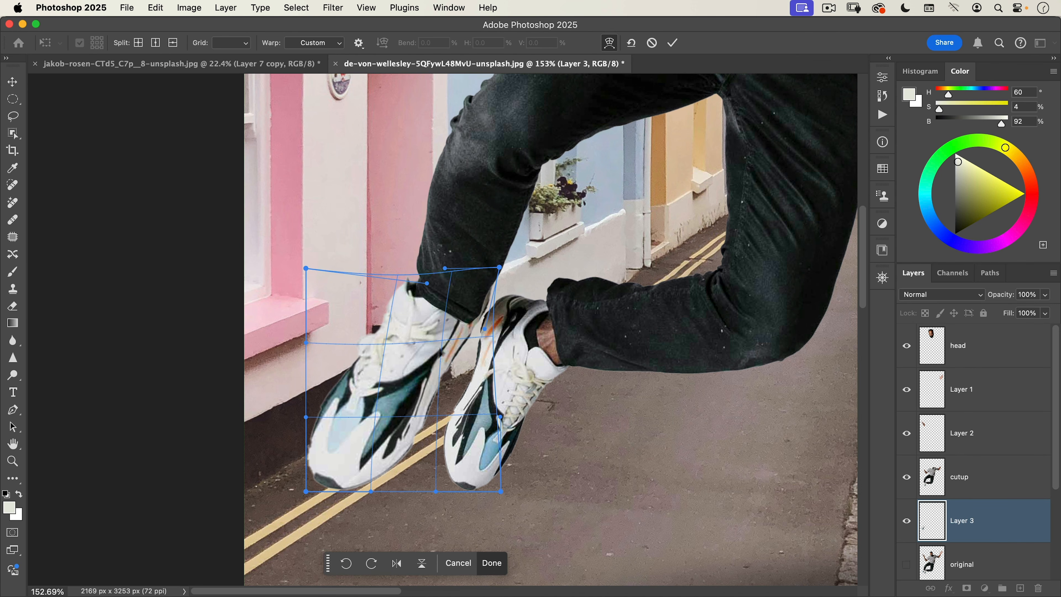
left_click(675, 42)
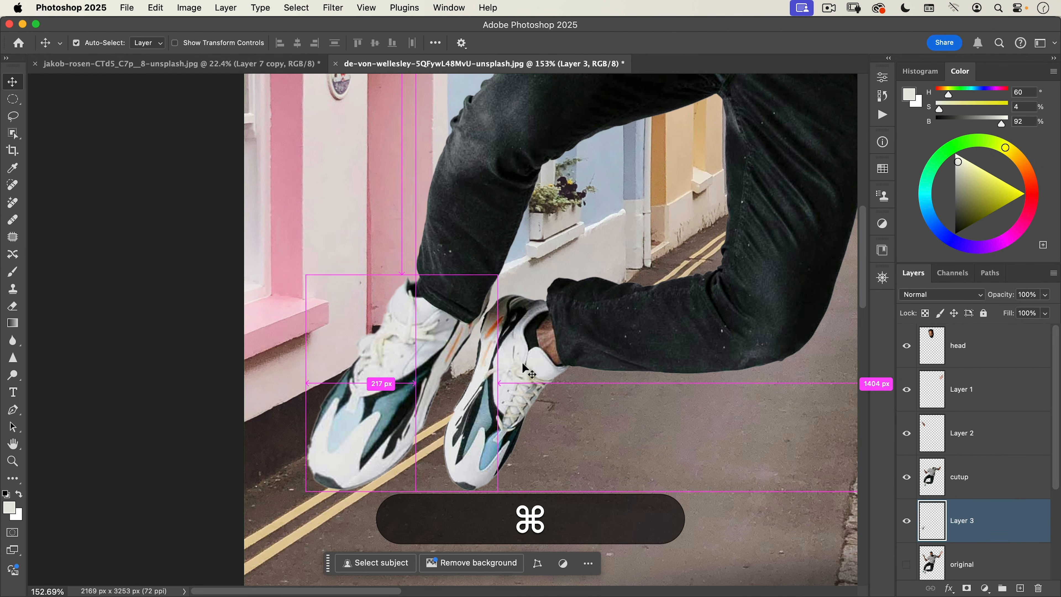
- Activate the cutup layer and choose the Lasso tool for cutting out the other, original-size shoe
left_click(543, 387, "ctrl")
key("l")
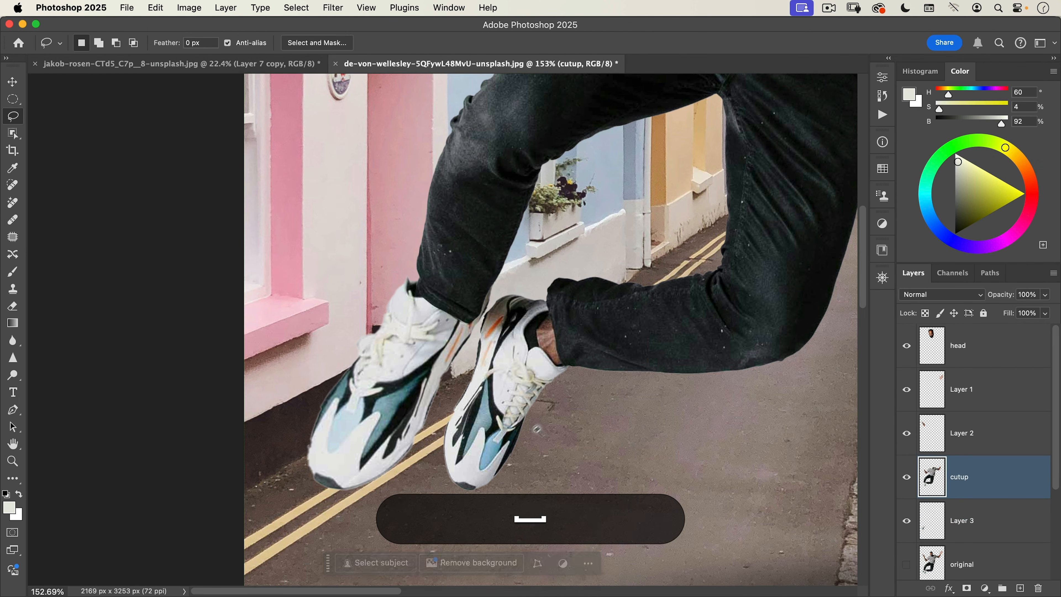
scroll(556, 395, "up", 5)
key("p")
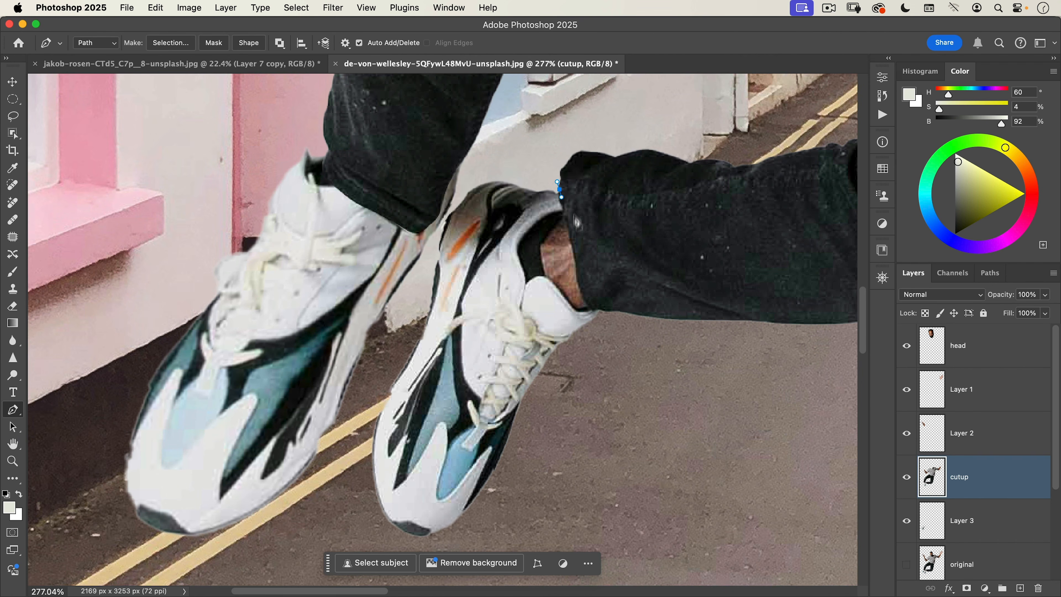
key("ctrl+z")
key("l")
key("super+space")
left_click_drag(563, 212, 588, 198)
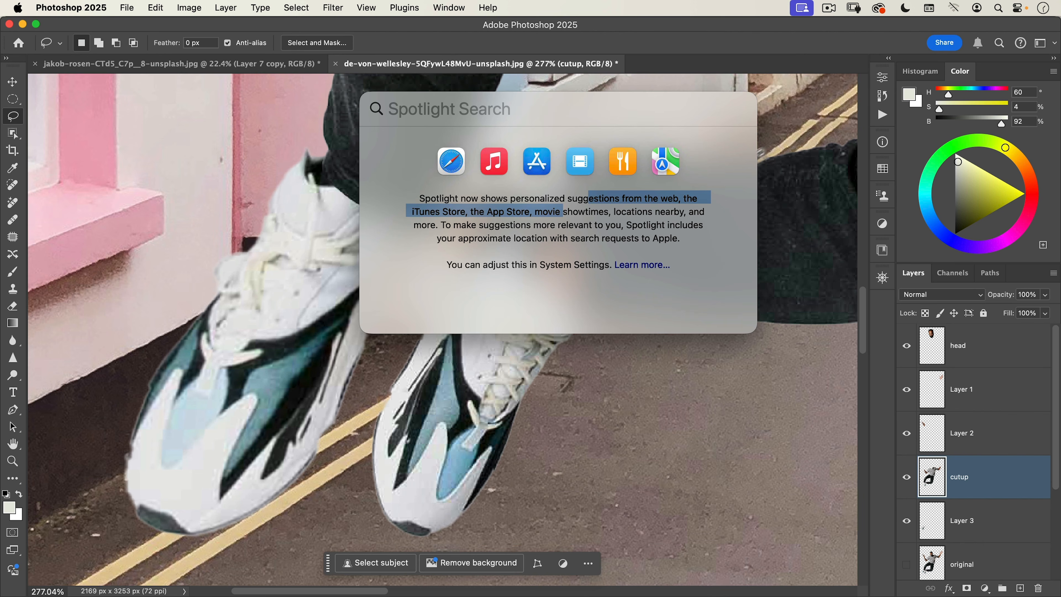
left_click(783, 127, "super")
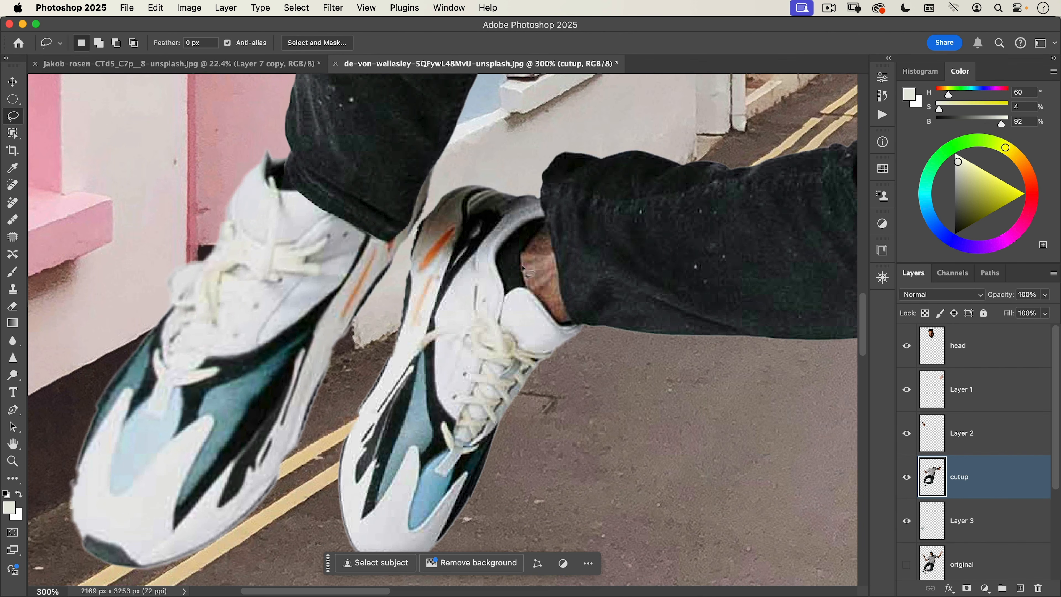
- Lasso the second shoe, following the trouser hem closely at the ankle and running loosely around the toe and heel
left_click(572, 262, "super")
mouse_move(505, 120)
left_mouse_down()
mouse_move(534, 175)
mouse_move(579, 346)
left_mouse_up()
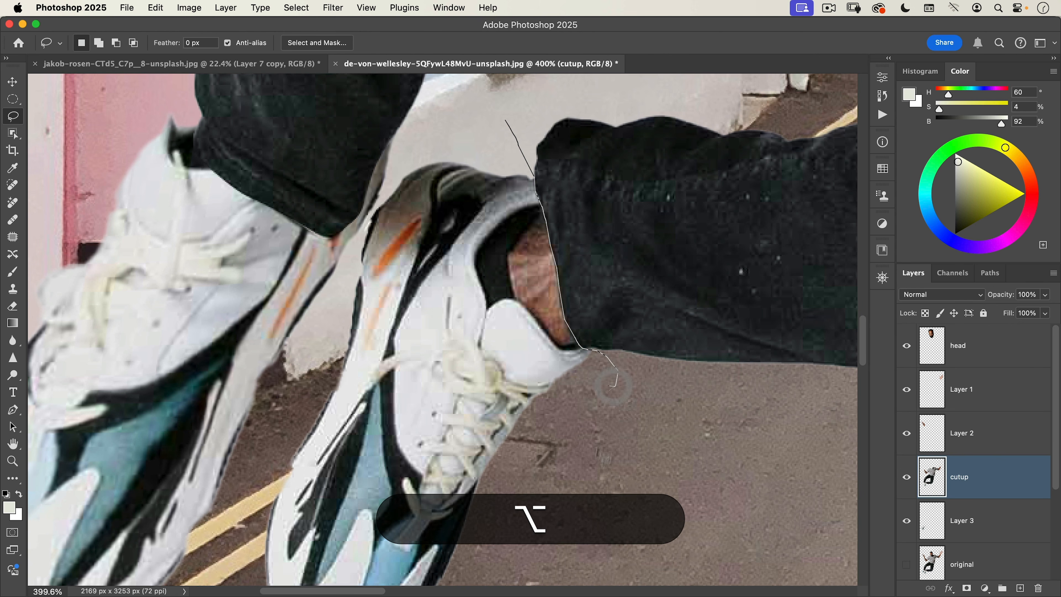
scroll(577, 483, "down", 2)
scroll(577, 484, "down", 5)
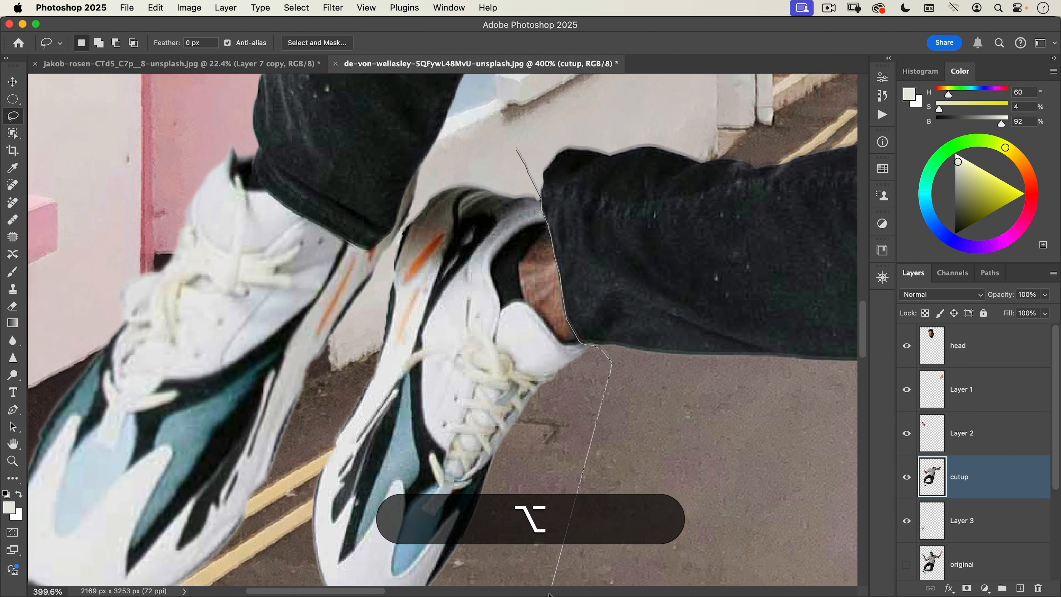
mouse_move(306, 501)
left_mouse_down()
mouse_move(288, 422)
mouse_move(318, 309)
mouse_move(391, 151)
left_mouse_up()
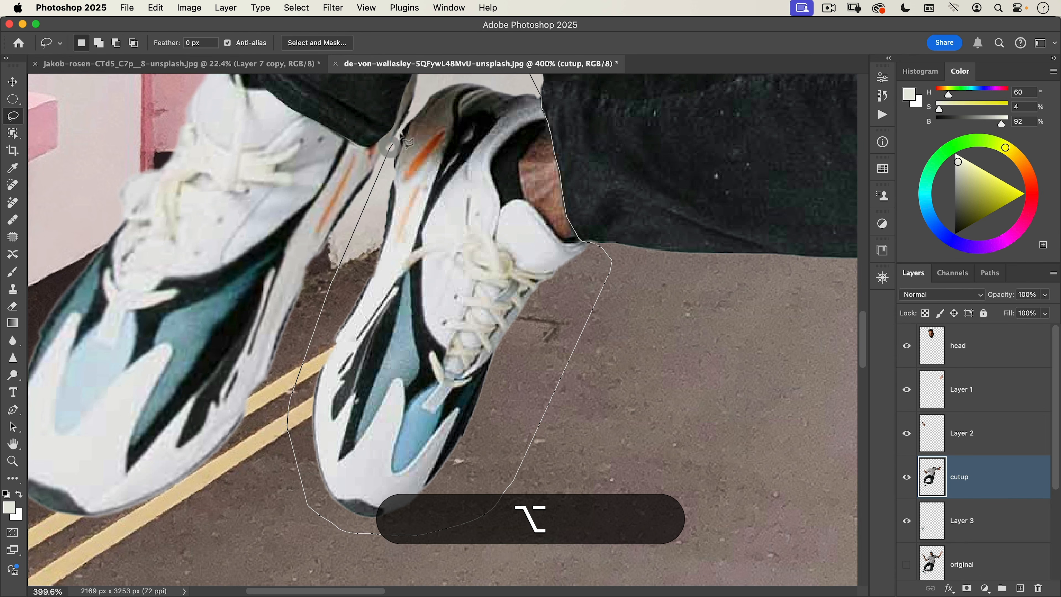
scroll(434, 107, "up", 2)
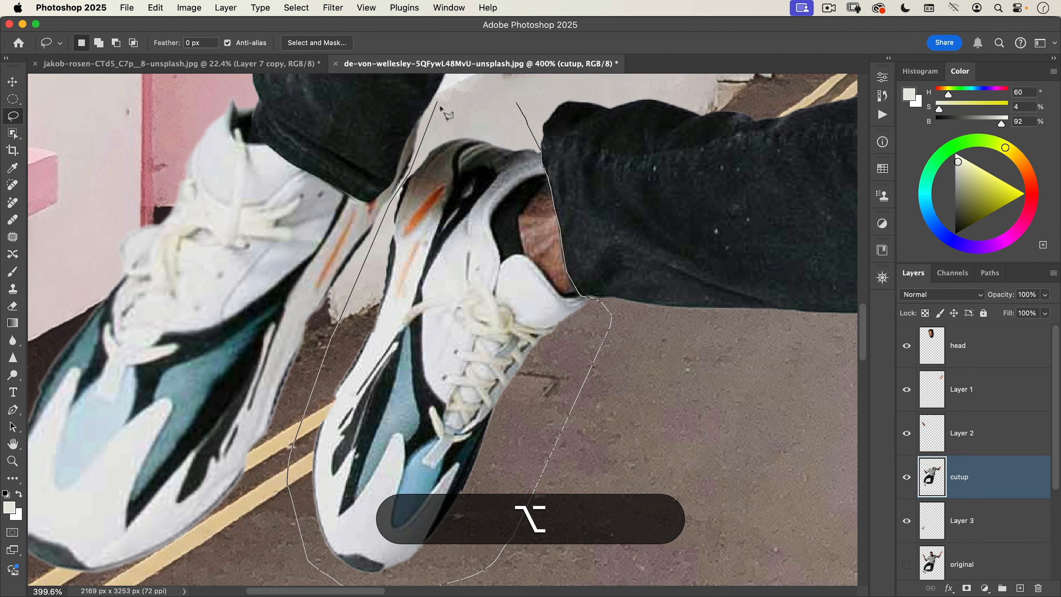
left_click_drag(500, 100, 507, 101)
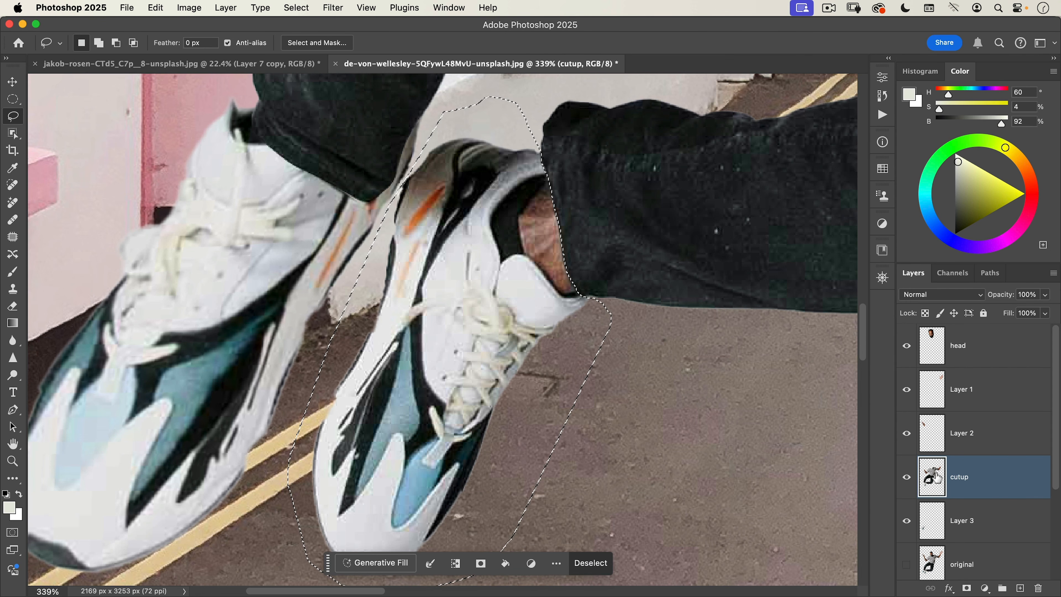
- Cut the selected shoe onto its own new layer and place that layer directly below cutup
key("shift")
key("shift+super+j")
key("v")
left_click_drag(939, 477, 962, 532)
- Enlarge the second shoe proportionally to 135% about a reference point at the ankle and reposition it under the trouser hem
key("super+t")
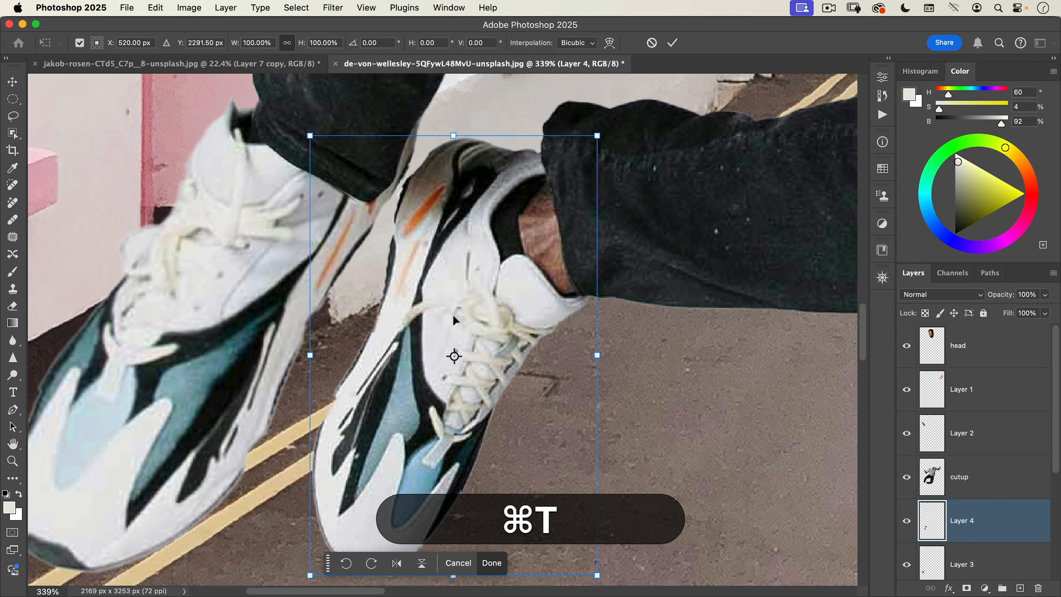
left_click_drag(454, 356, 490, 232)
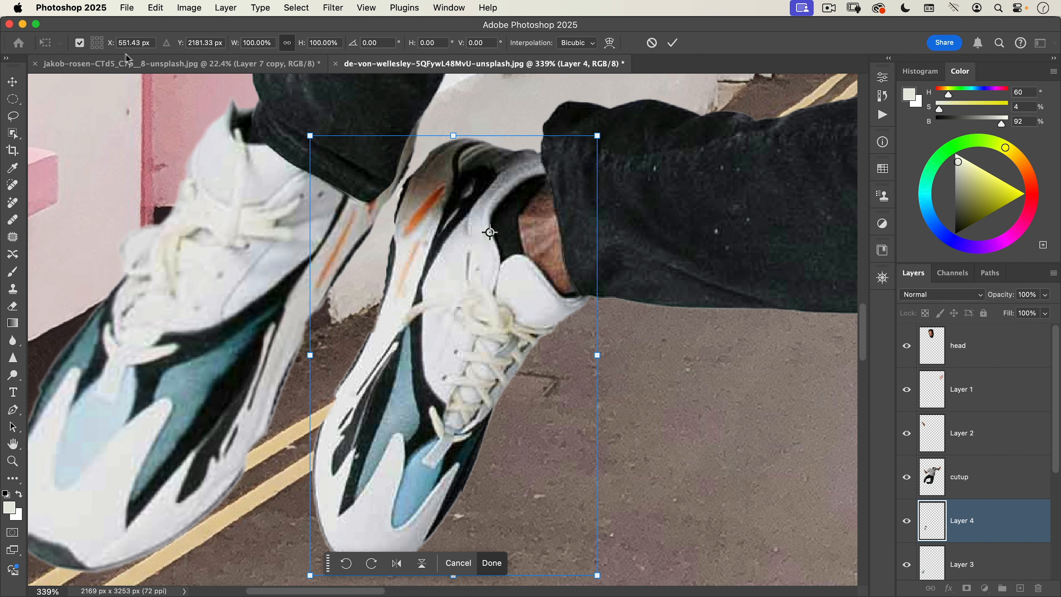
left_click(252, 43)
type("135")
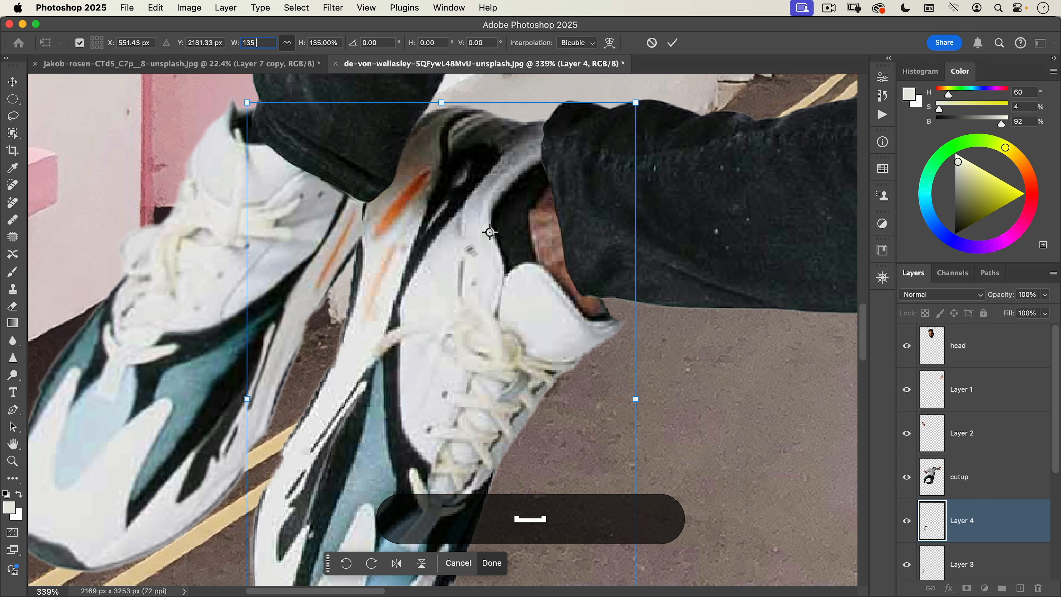
scroll(485, 232, "down", 10)
left_click(481, 342)
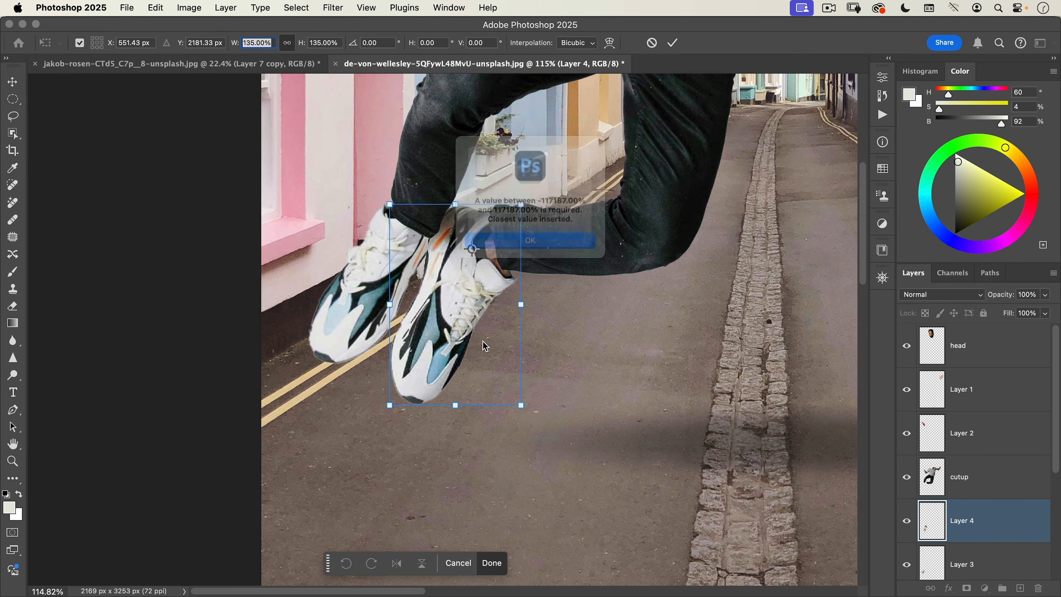
left_click(514, 244)
left_click_drag(472, 285, 484, 283)
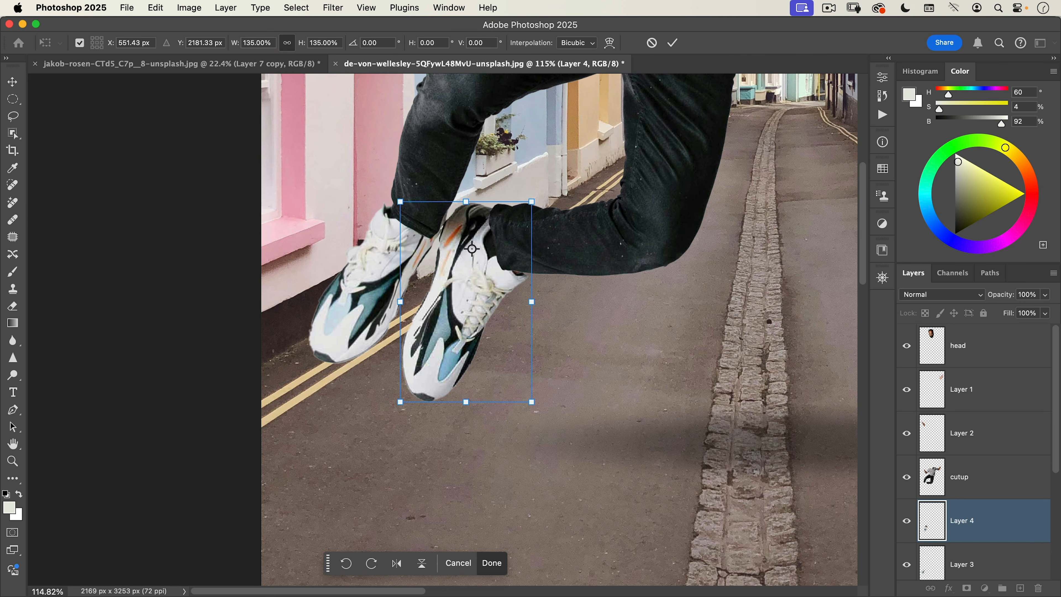
left_click_drag(596, 339, 600, 329)
key("Return")
- Group all the man's layers from head down to Layer 3 and name the group subject
left_click_drag(463, 322, 405, 347)
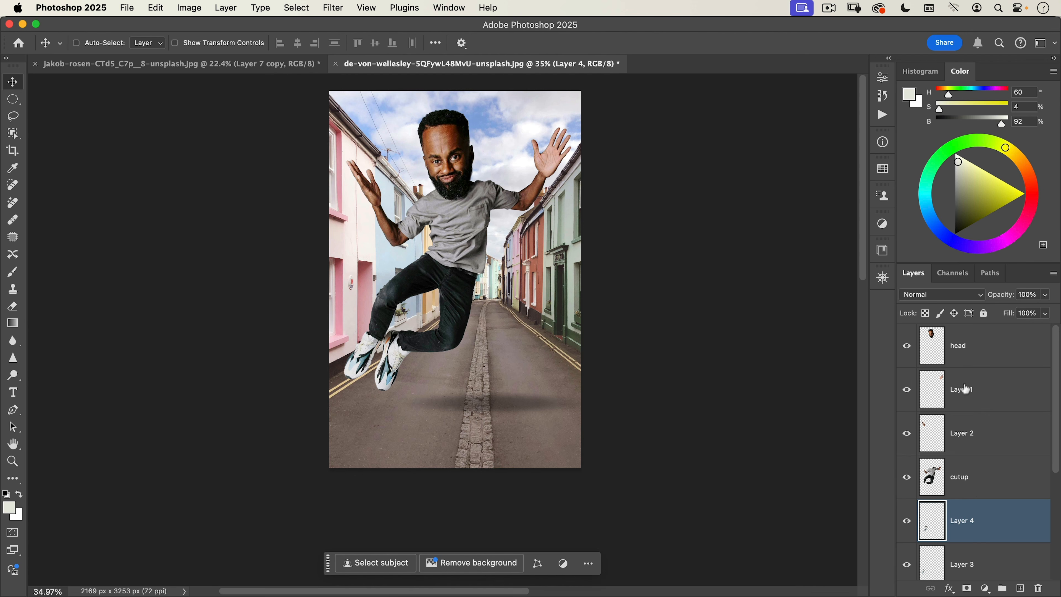
left_click(978, 346)
scroll(975, 397, "down", 3)
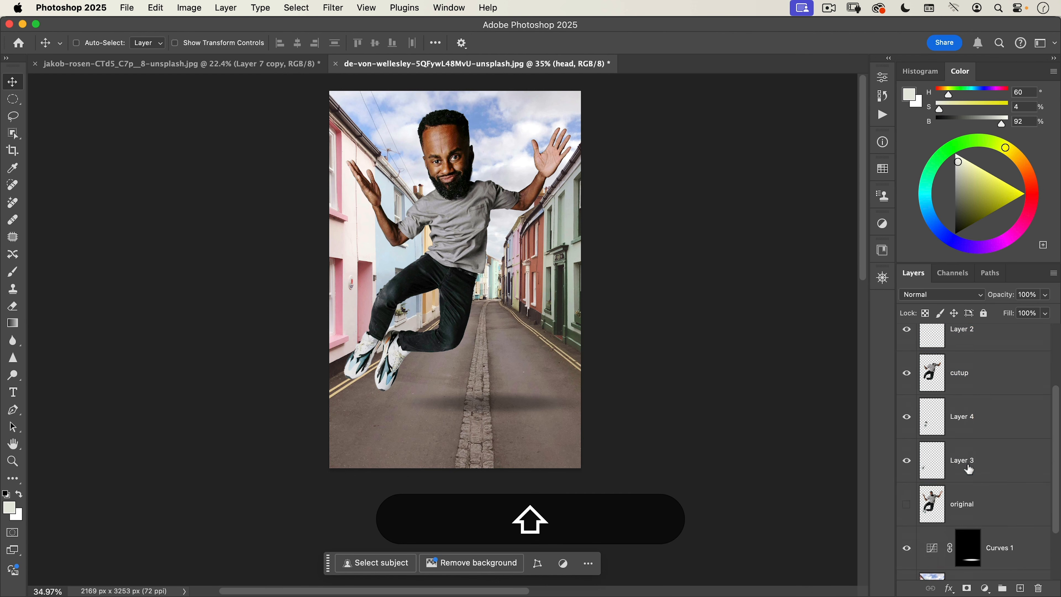
left_click(970, 452, "shift")
key("super+g")
double_click(959, 333)
type("subject")
key("Return")
key("super+t")
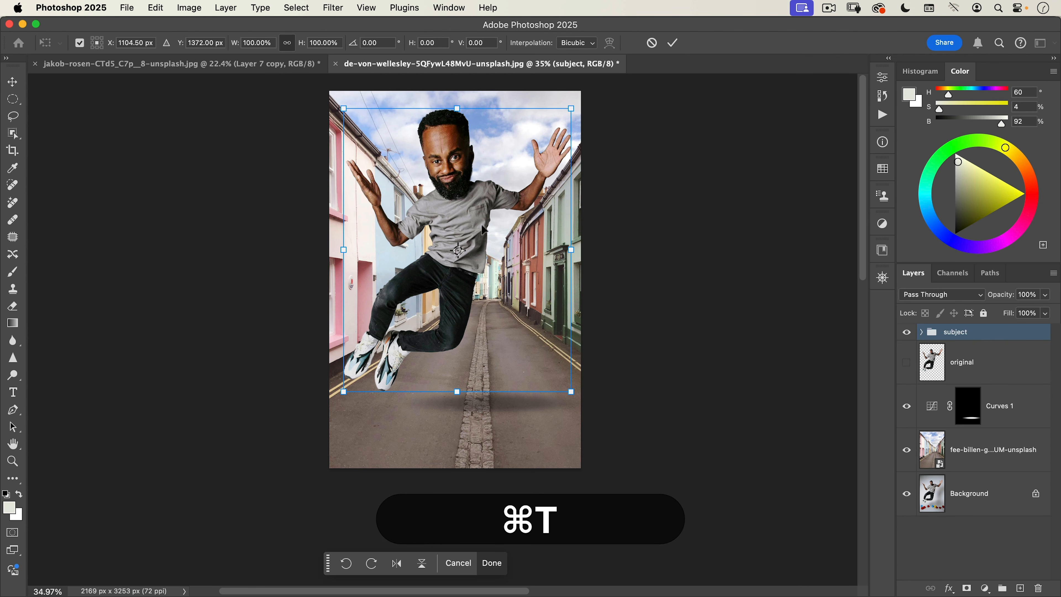
mouse_move(605, 279)
left_mouse_down()
mouse_move(607, 262)
mouse_move(607, 278)
left_mouse_up()
left_click_drag(457, 109, 457, 95)
key("Escape")
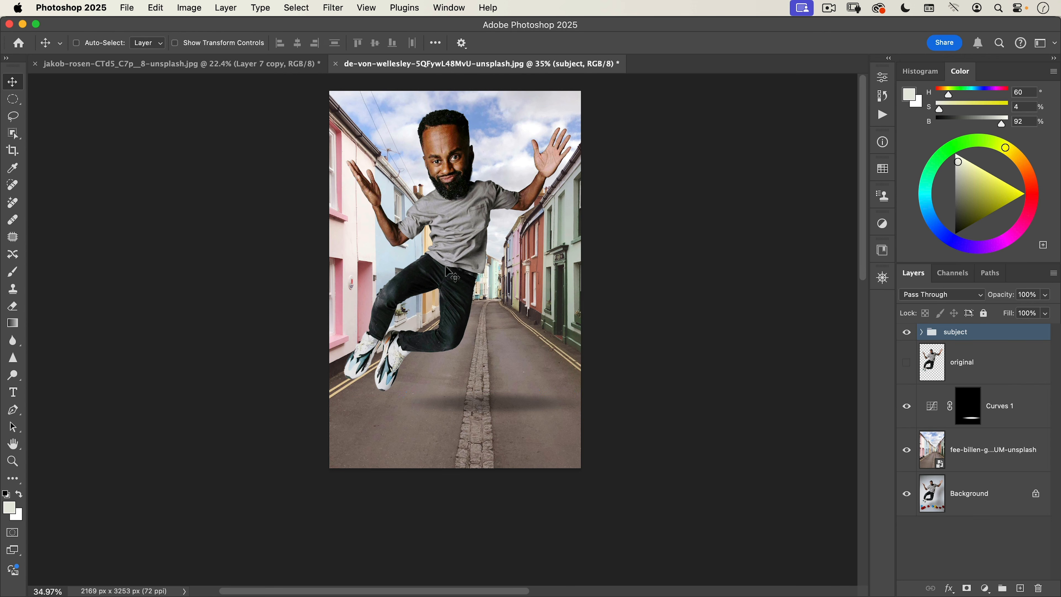
- Open the n6gnCa77Urc Unsplash photo of the jumping woman from the Assets folder and look over her figure up close
key("super+o")
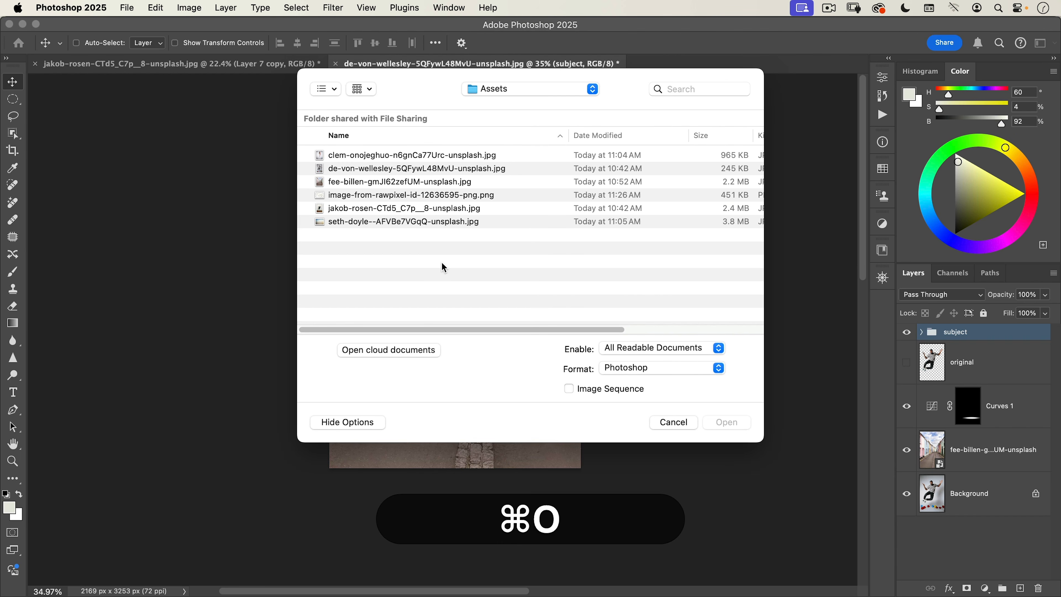
double_click(348, 156)
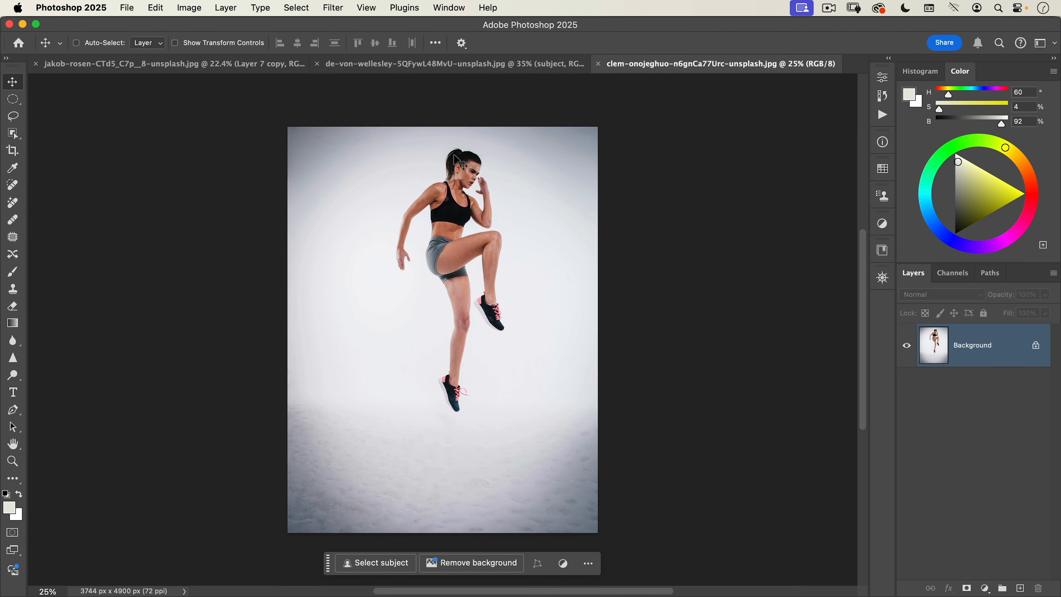
scroll(457, 165, "up", 10)
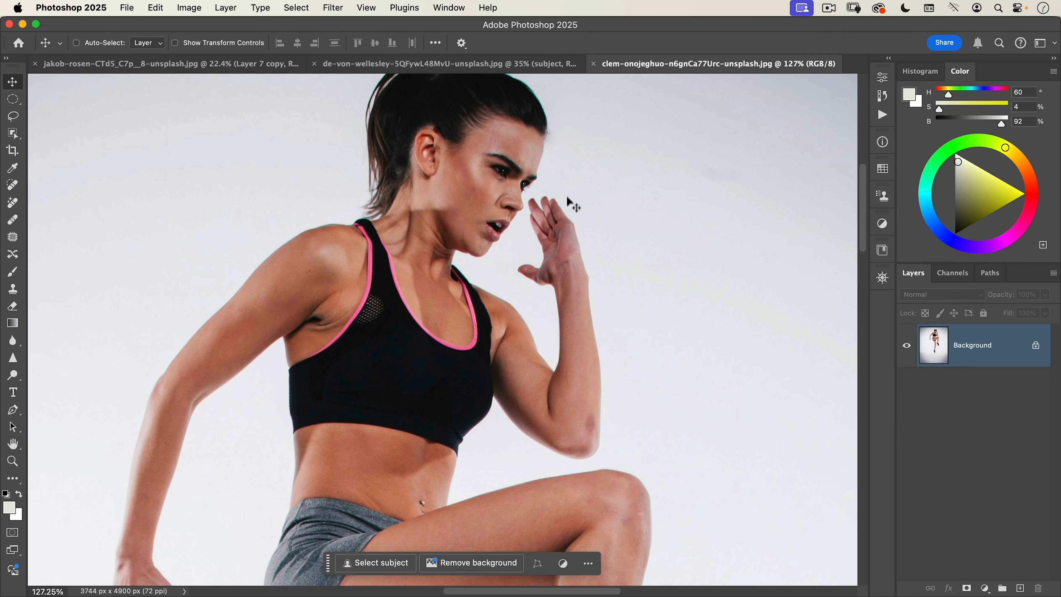
key("super+0")
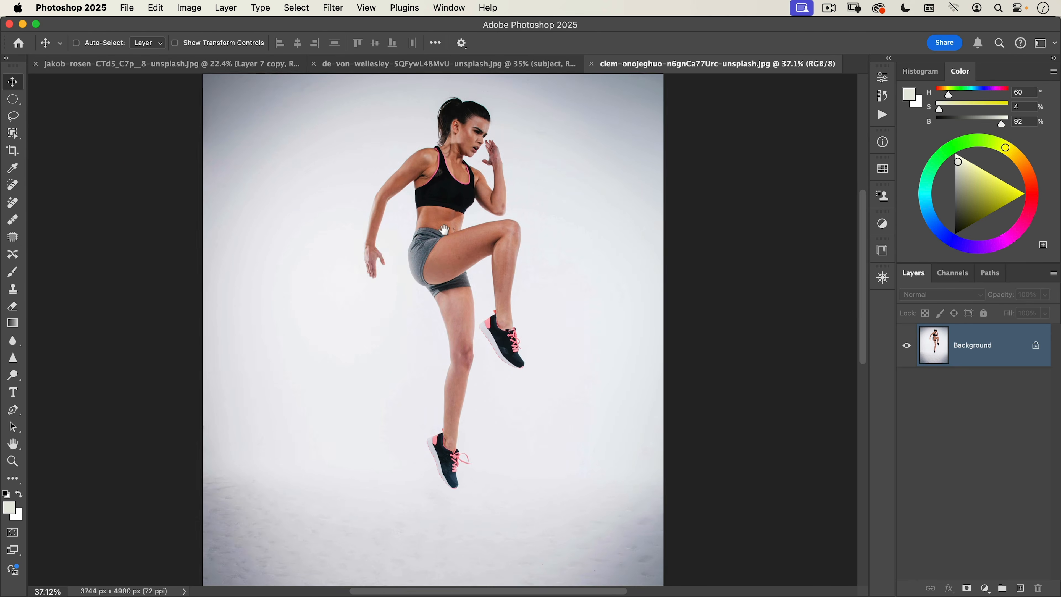
left_click_drag(442, 235, 436, 248)
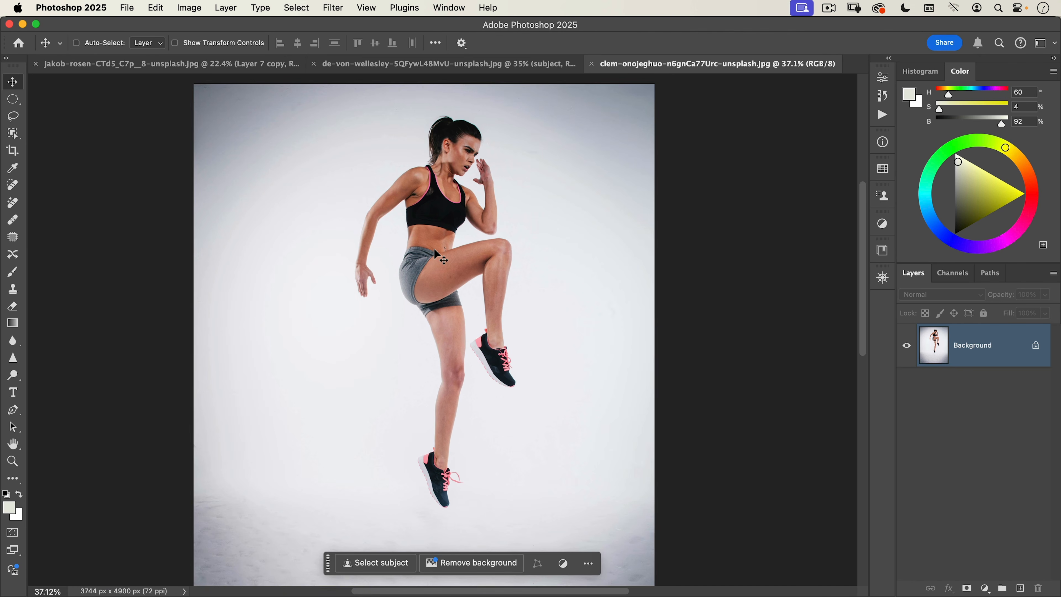
- Select the whole jumping woman with the Object Selection tool and check the selection's edges in Quick Mask mode
left_click(12, 133)
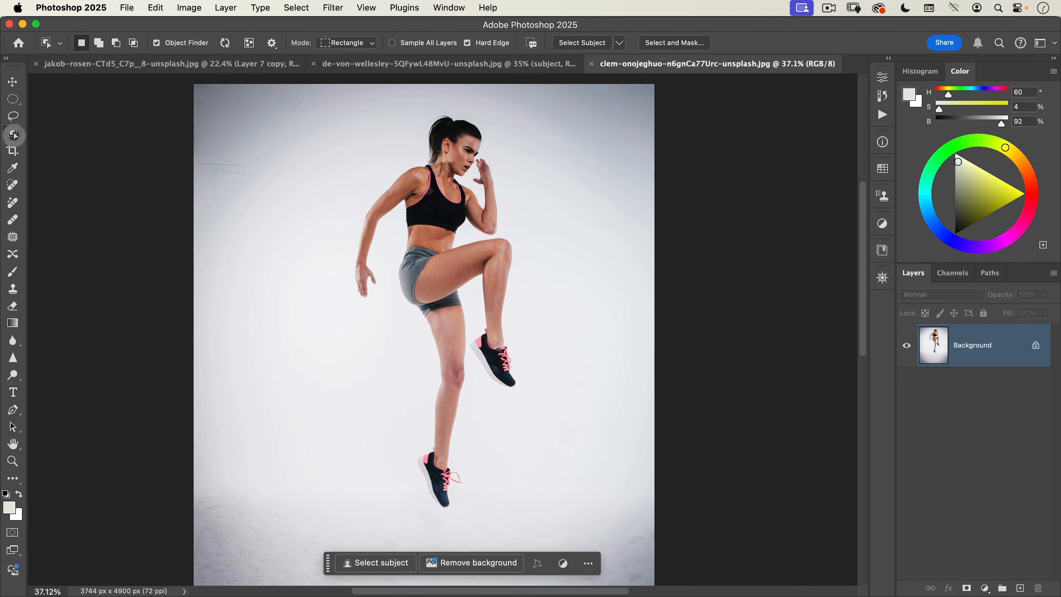
left_click_drag(335, 93, 539, 518)
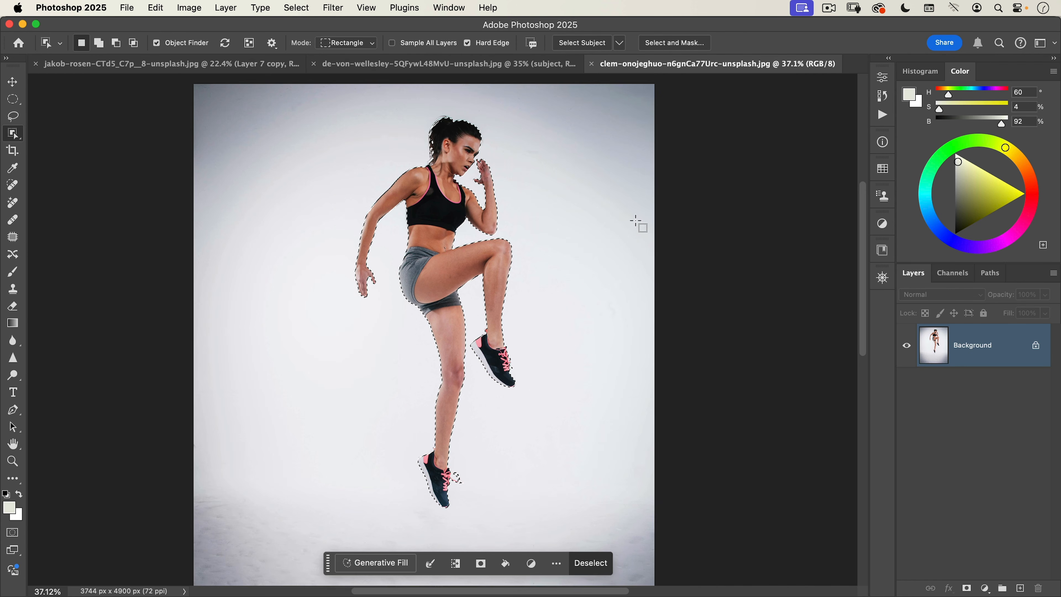
key("q")
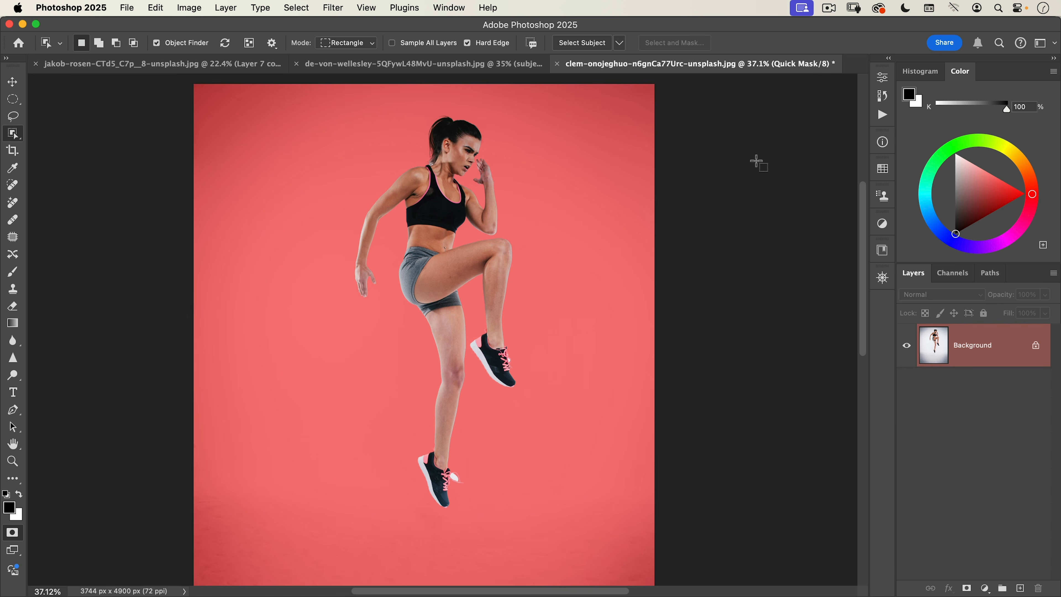
left_click_drag(427, 161, 545, 113)
key("q")
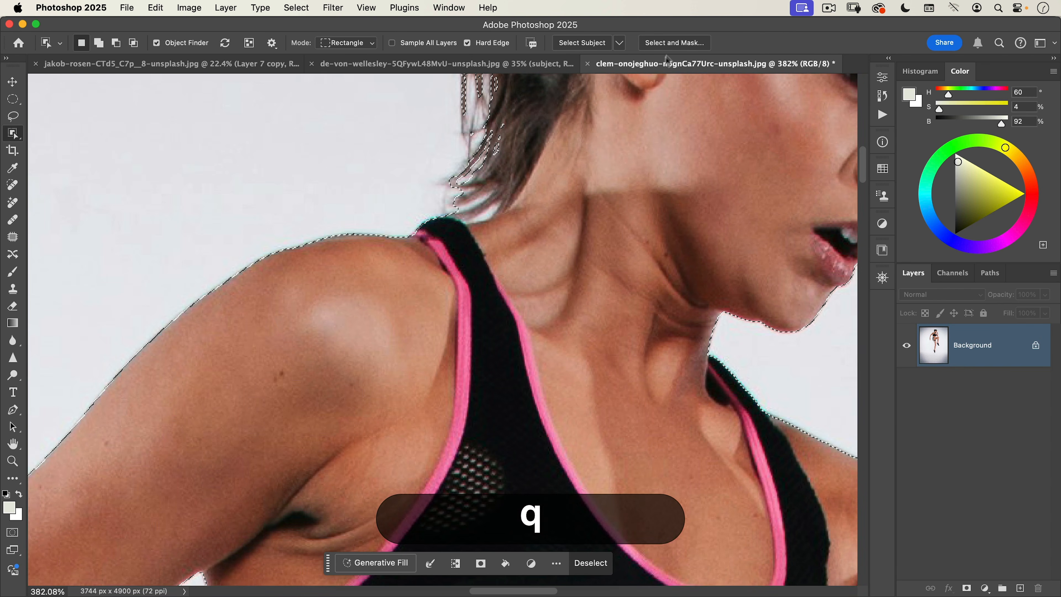
- Open the selection in Select and Mask with the Overlay view and refine the ponytail edge at the shoulder with a size 27 Refine Edge brush
left_click(674, 42)
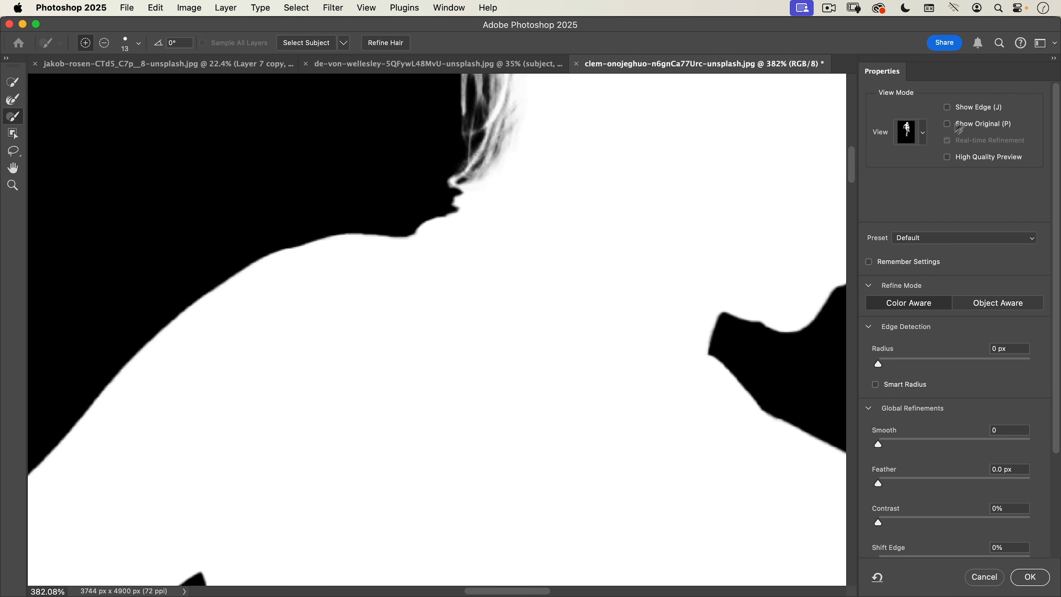
left_click(920, 136)
left_click(881, 214)
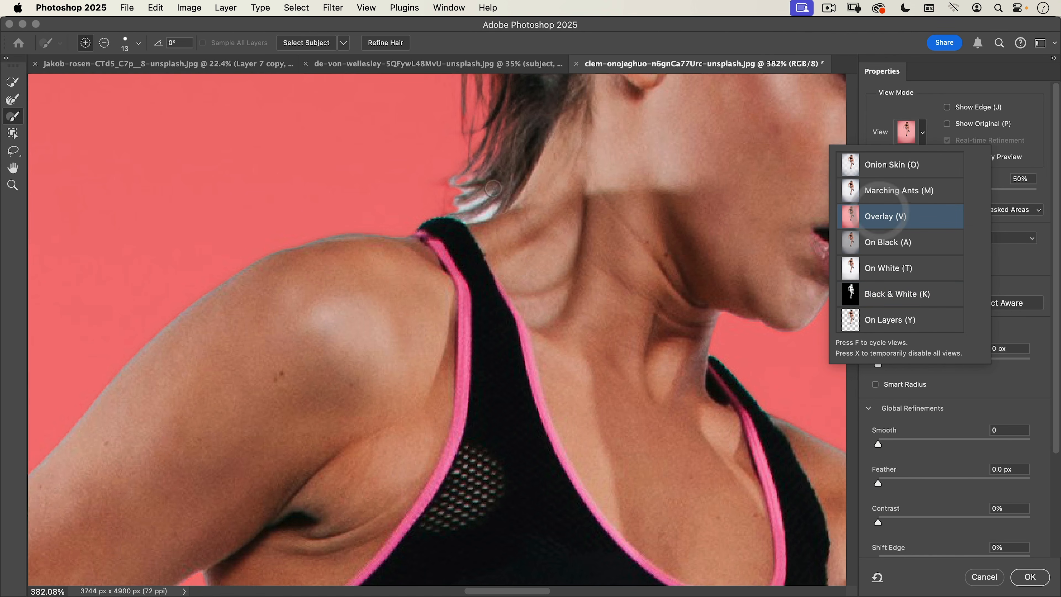
left_click(13, 100)
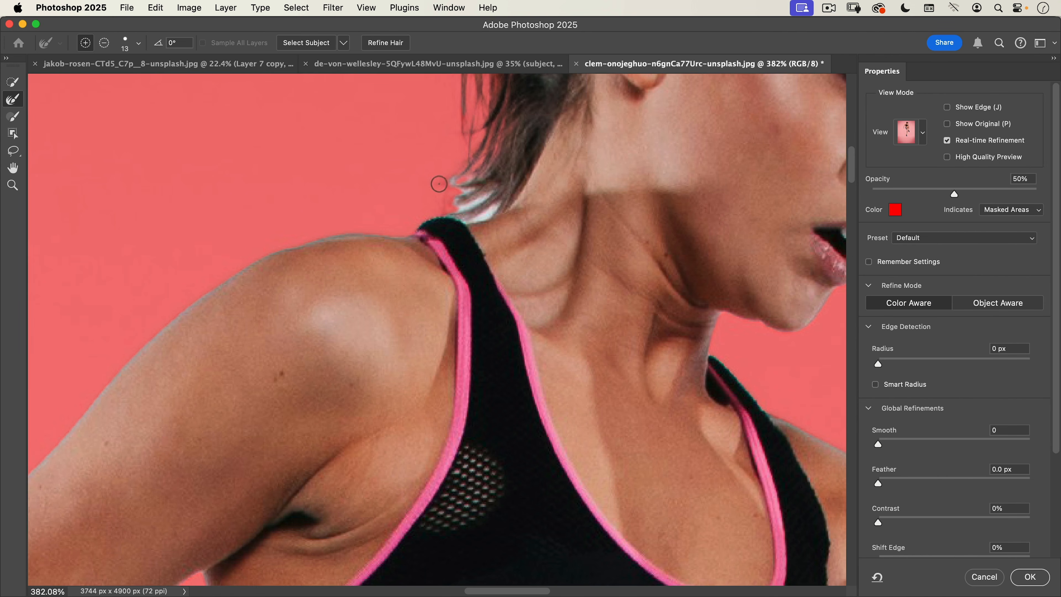
left_click_drag(398, 180, 474, 174, "ctrl+alt")
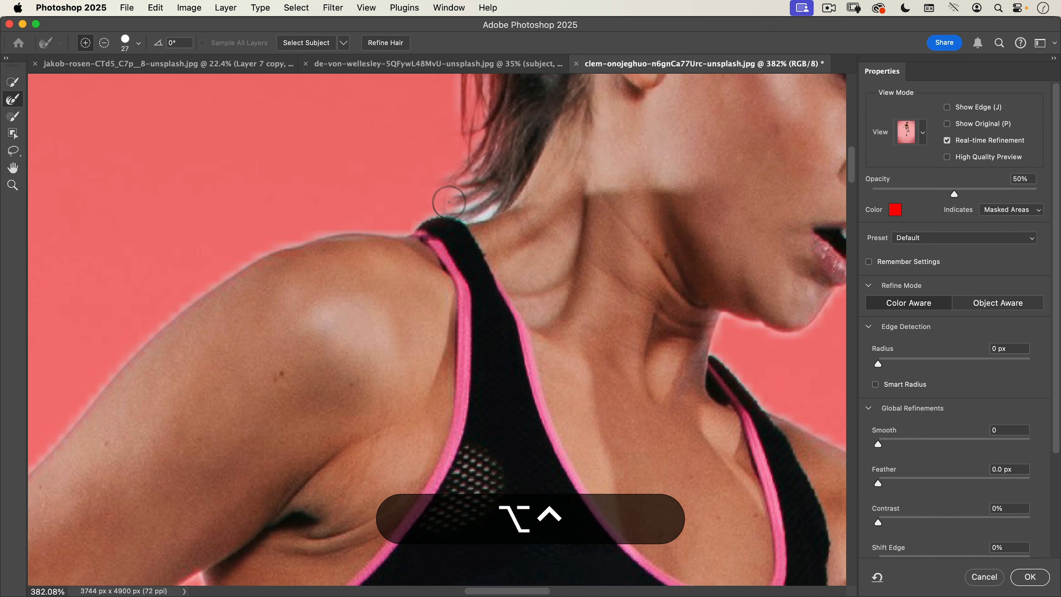
left_click_drag(334, 167, 272, 204, "super")
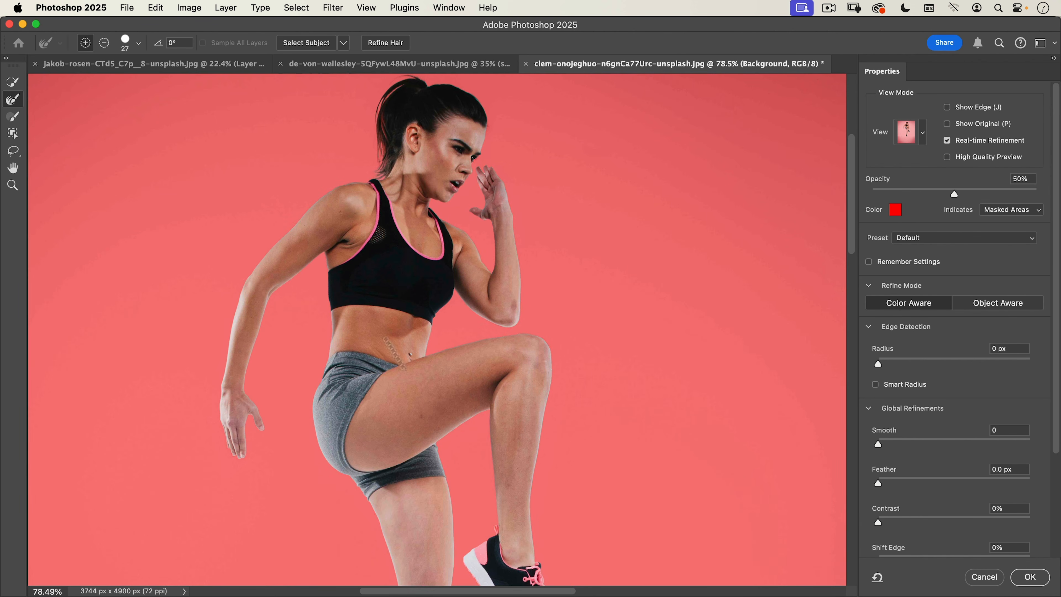
- Refine the selection edge around the lower shoe's loose laces and apply the Select and Mask refinement
key("super+space")
scroll(538, 485, "down", 5)
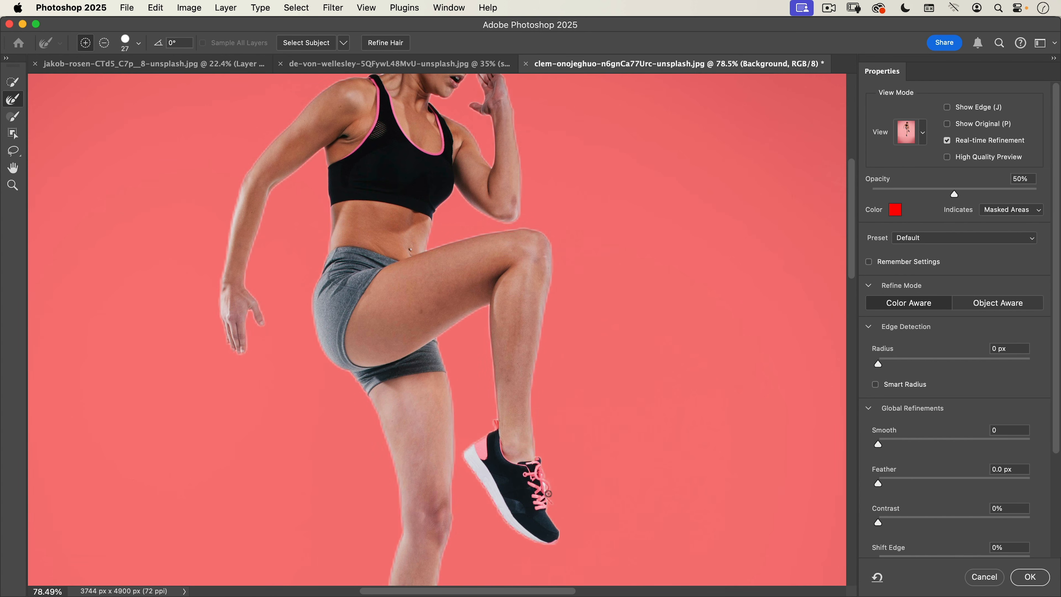
scroll(581, 501, "down", 13)
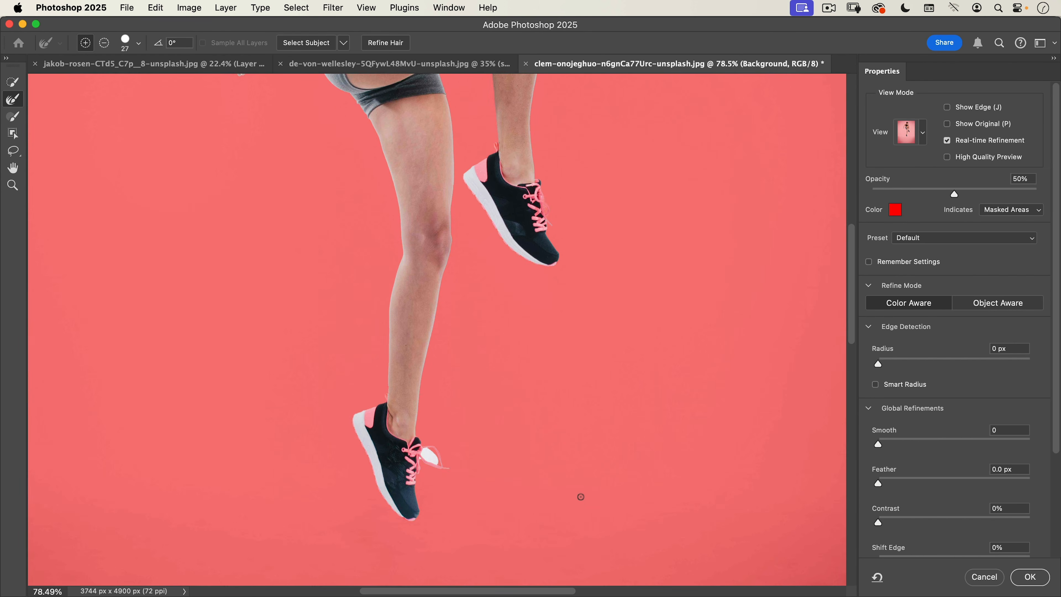
mouse_move(427, 466)
left_mouse_down()
mouse_move(502, 434)
mouse_move(529, 448)
mouse_move(462, 435)
mouse_move(429, 401)
mouse_move(443, 433)
left_mouse_up()
left_click_drag(543, 482, 310, 434)
left_click(1027, 579)
- Copy the selected woman onto a new layer above the Background
left_click_drag(534, 336, 512, 397)
key("v")
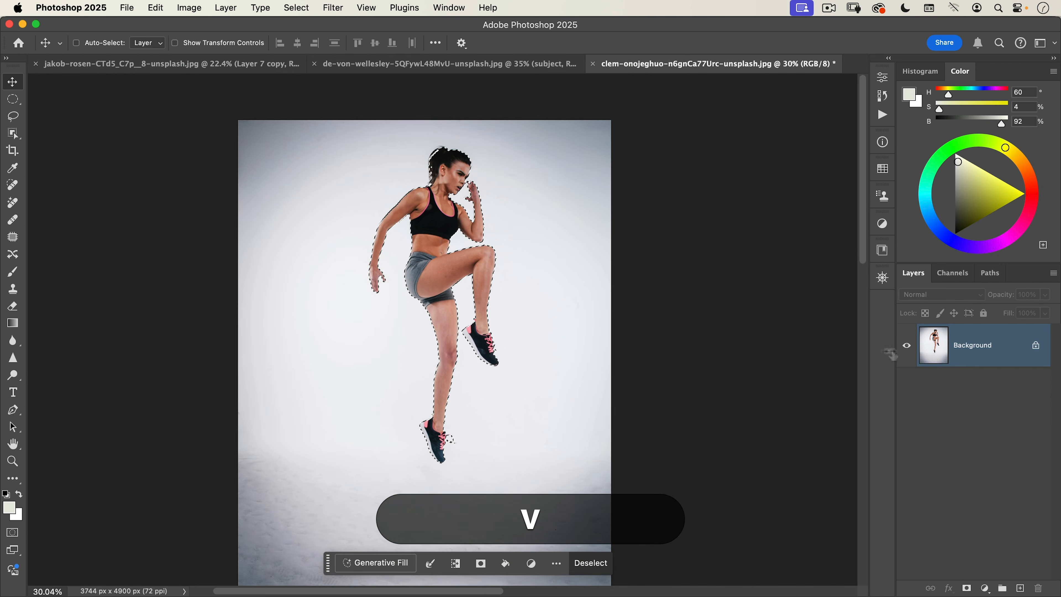
key("super+j")
key("super+v")
- Place the AFVBe7VGqQ Unsplash beach photo from the Assets folder as an embedded image between the Background and Layer 1
left_click(983, 404)
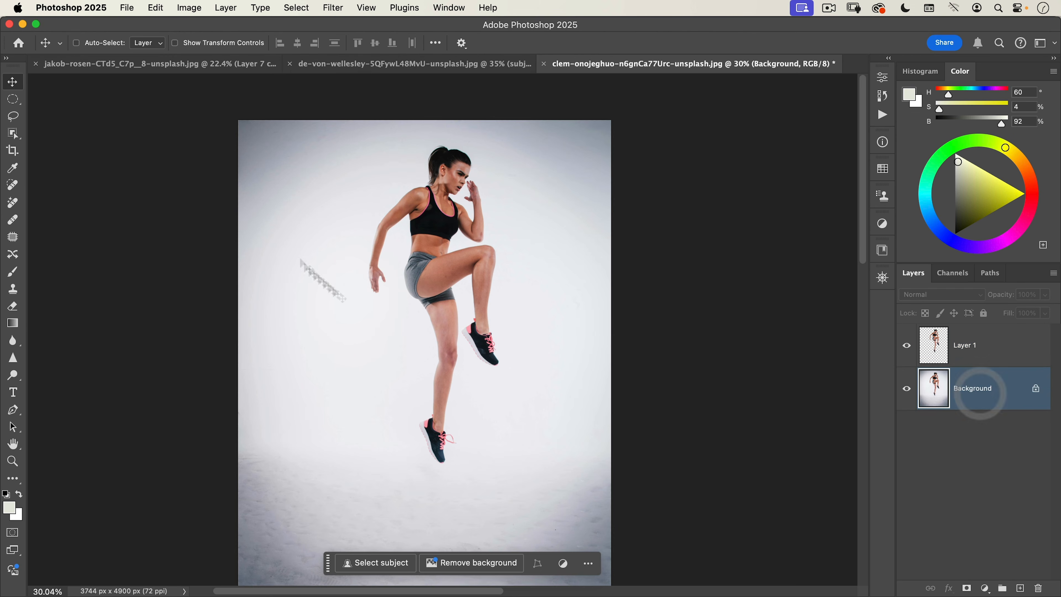
left_click(127, 8)
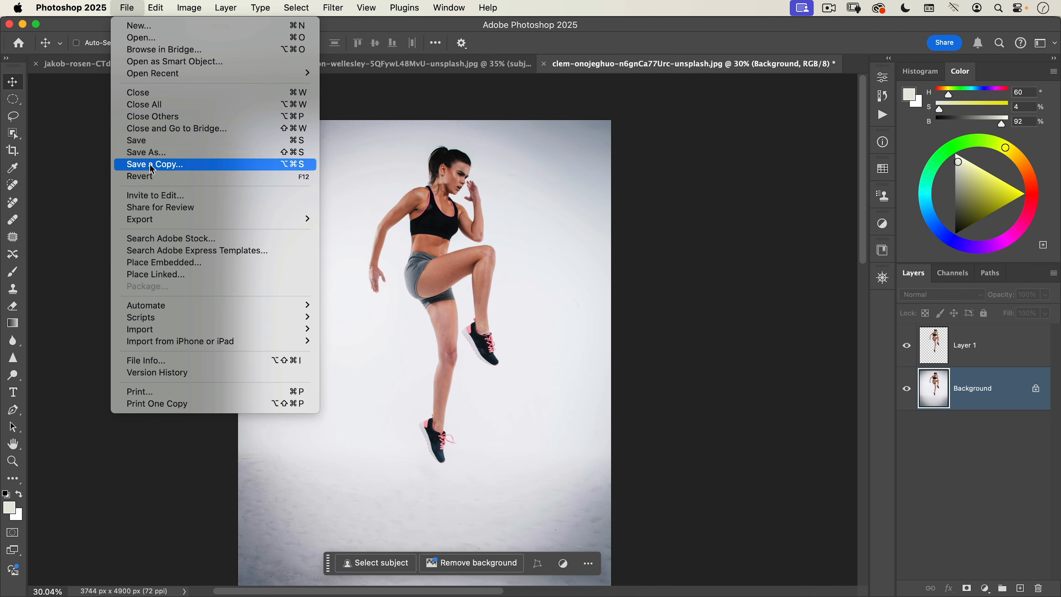
left_click(173, 263)
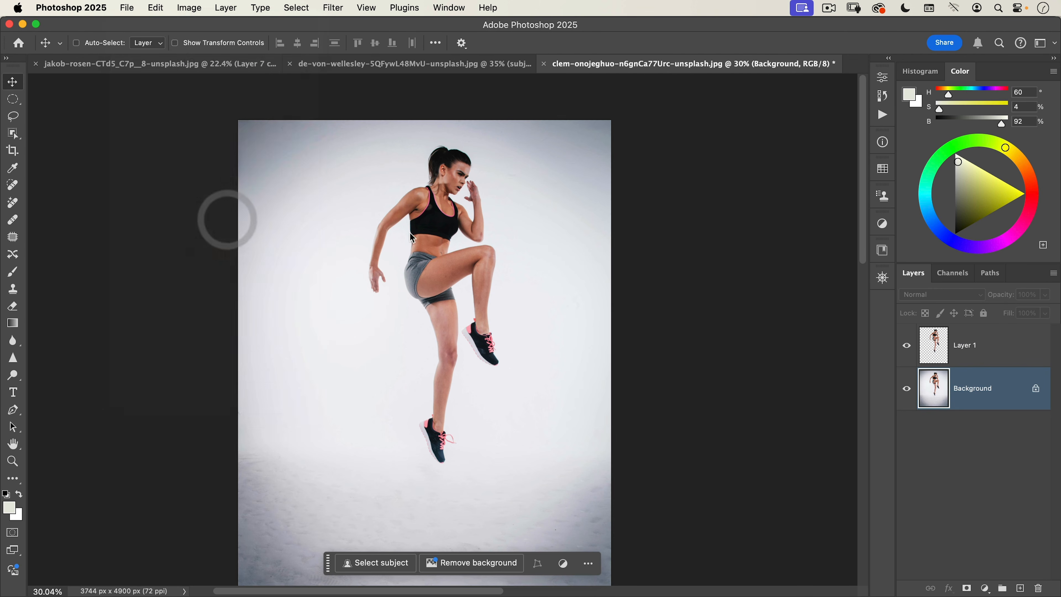
left_click(348, 238)
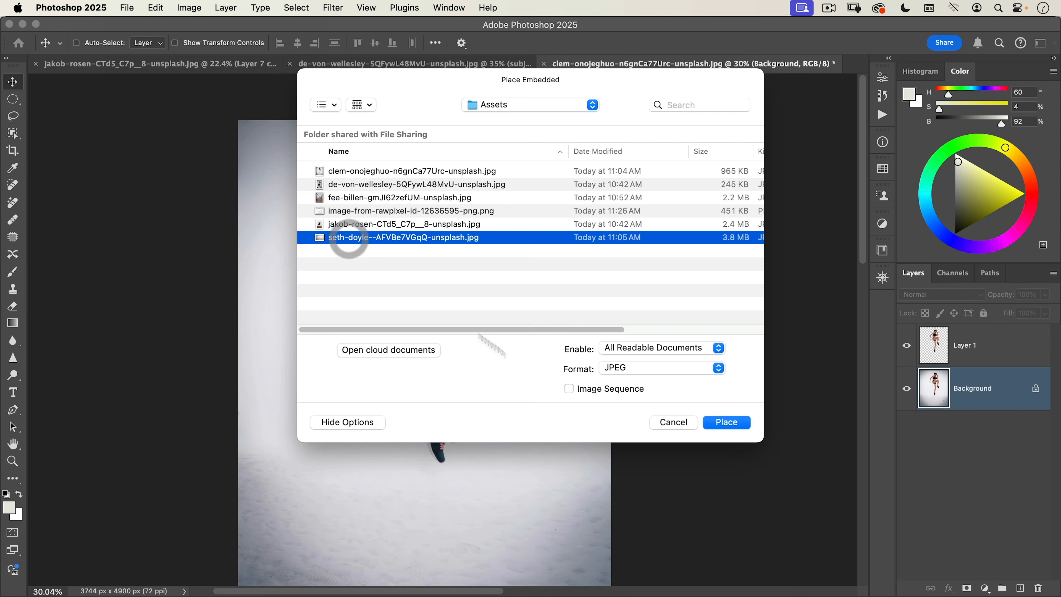
left_click(727, 422)
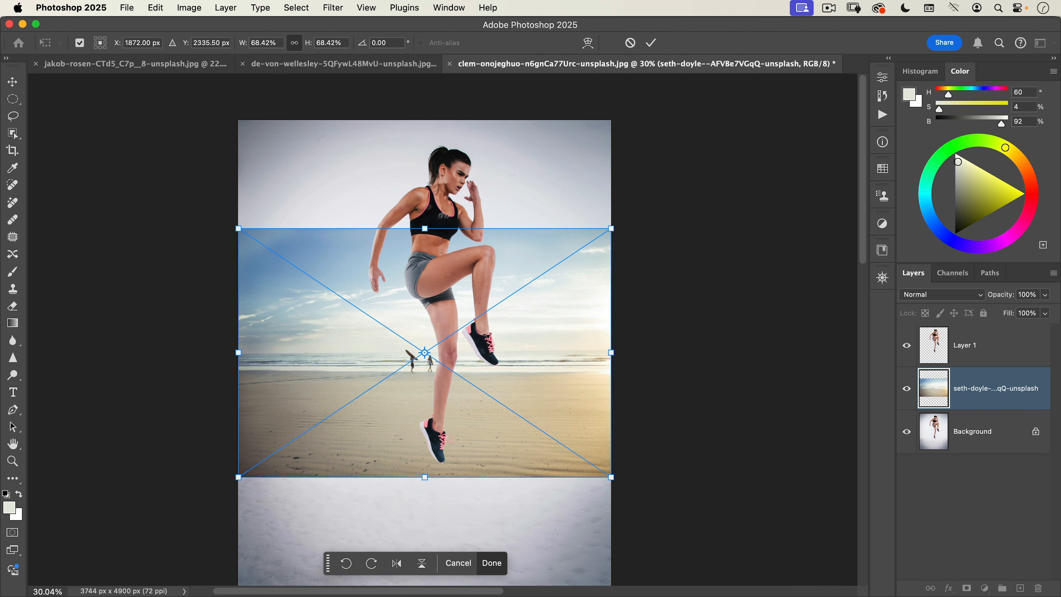
- Enlarge the beach photo proportionally to 134.32% so it covers the whole canvas and shift it horizontally to X 1308 px
left_click_drag(436, 235, 451, 119)
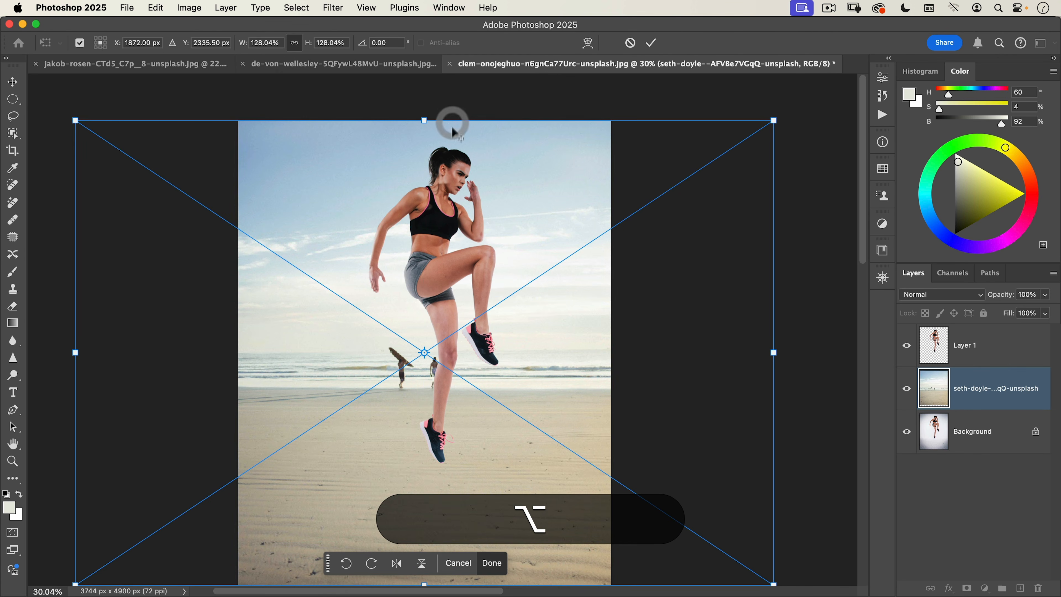
double_click(497, 225)
left_click_drag(520, 301, 531, 200)
key("super+t")
left_click_drag(440, 487, 440, 505)
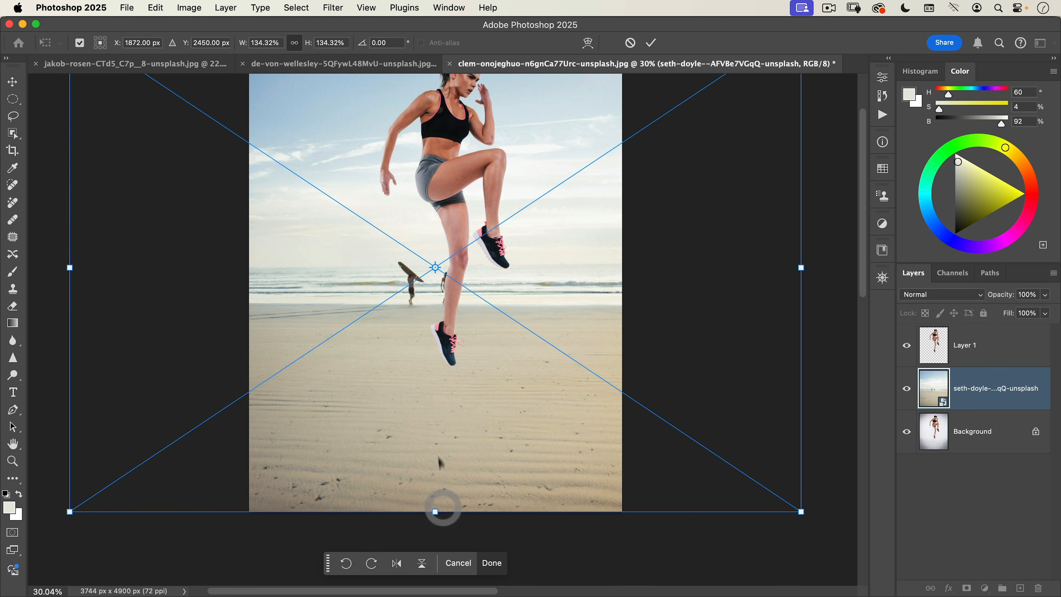
key("super+minus")
left_click_drag(552, 381, 507, 381)
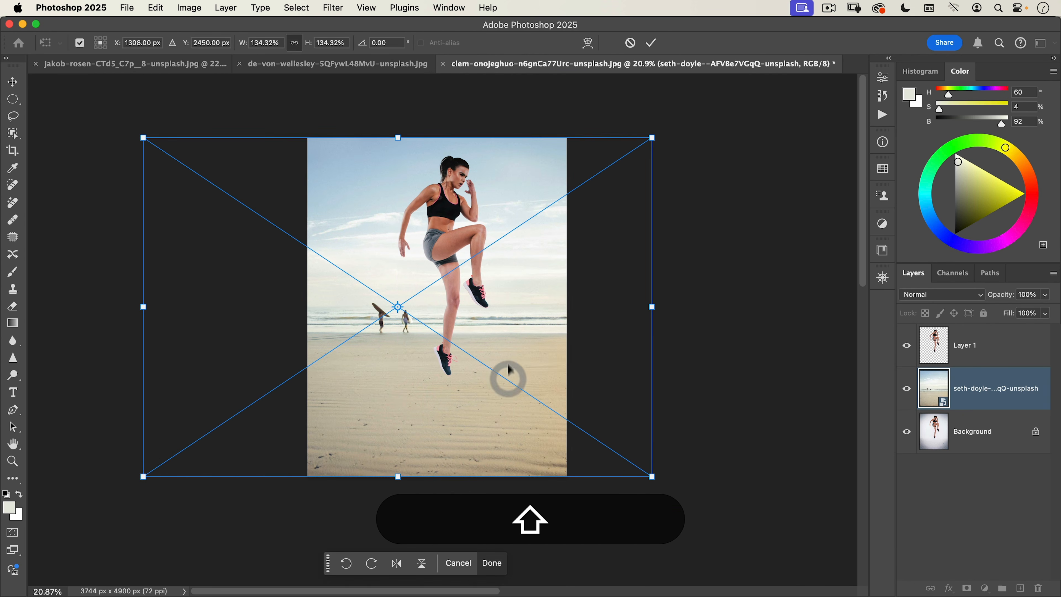
double_click(491, 330)
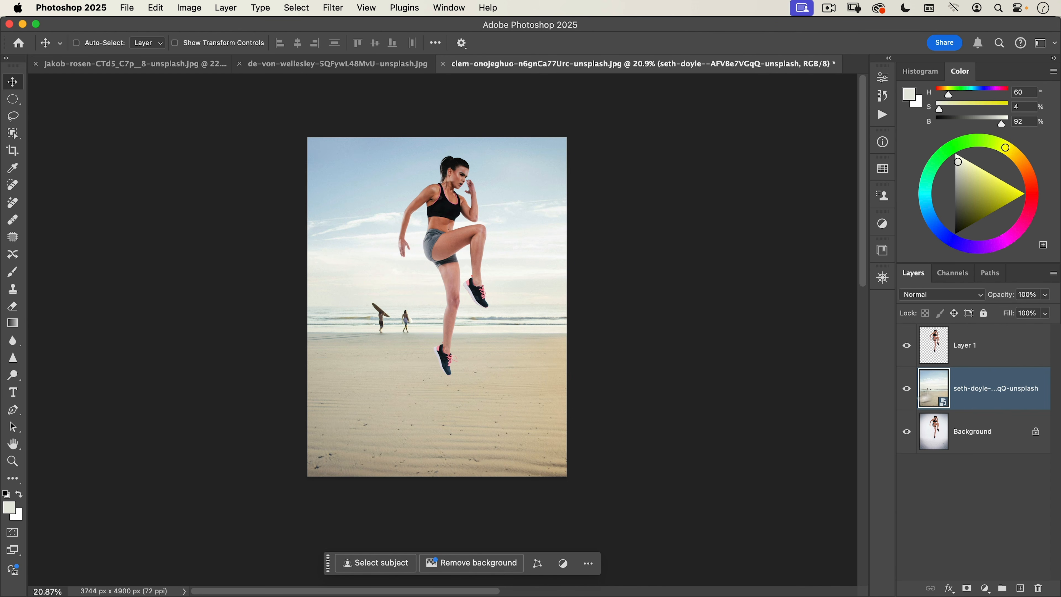
- Rasterize the beach layer and paint out the two surfers at the shoreline with a 190 px Spot Healing Brush
right_click(1012, 391)
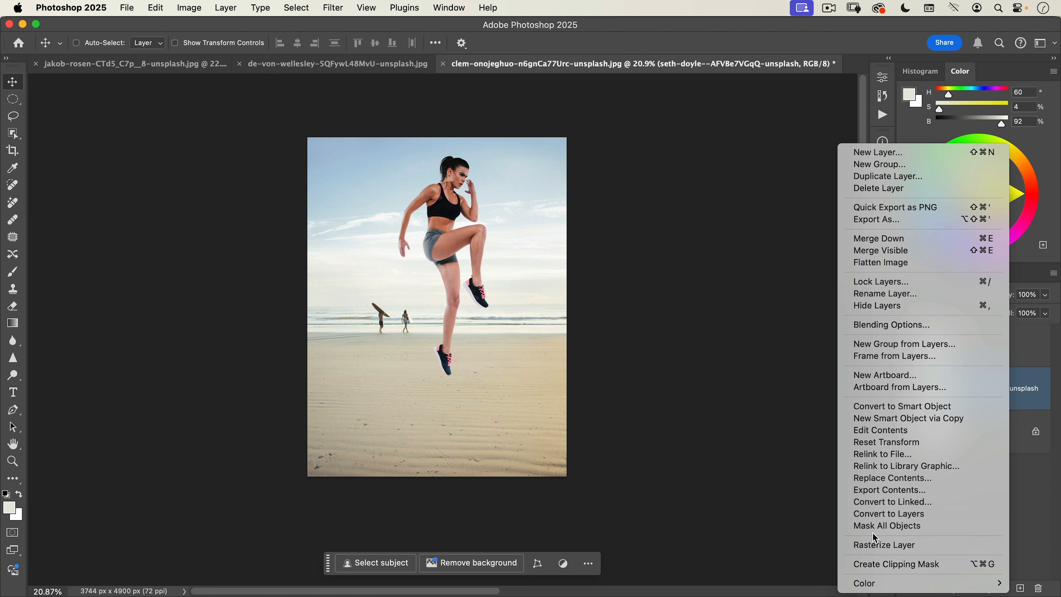
left_click(875, 546)
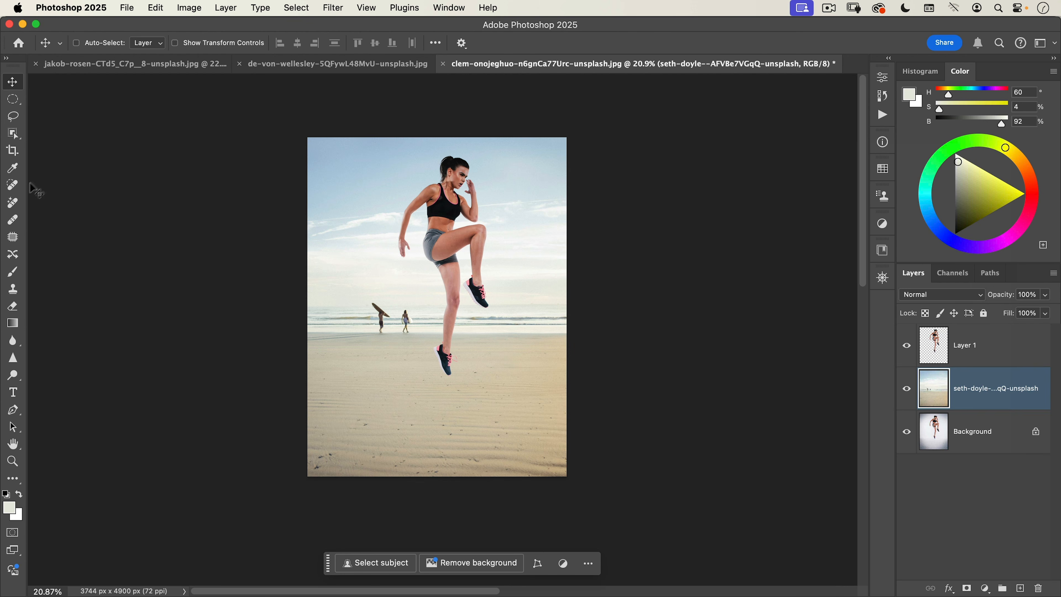
left_click(19, 189)
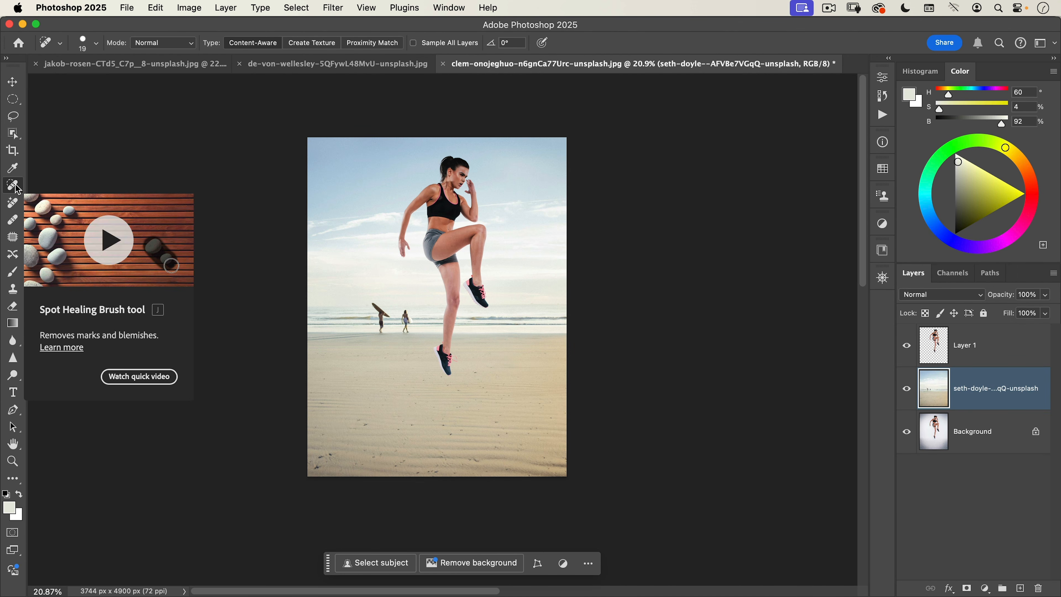
key("super+space")
left_click_drag(402, 339, 462, 296)
left_click_drag(333, 294, 366, 285, "ctrl+alt")
mouse_move(316, 232)
left_mouse_down()
mouse_move(352, 272)
mouse_move(337, 311)
left_mouse_up()
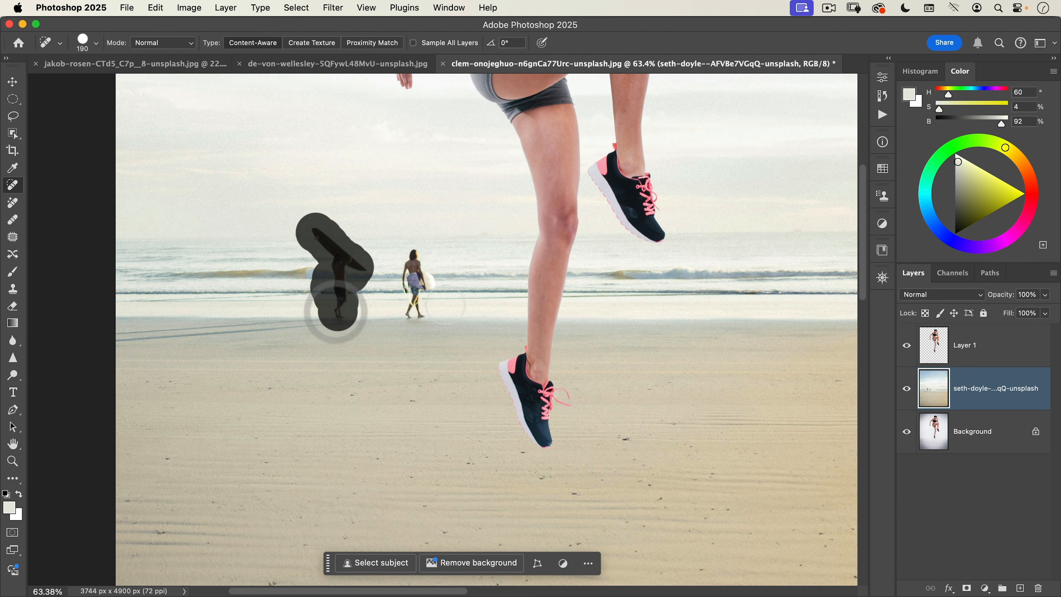
mouse_move(413, 260)
left_mouse_down()
mouse_move(411, 304)
mouse_move(429, 295)
mouse_move(428, 273)
left_mouse_up()
- Clean up the leftover smudges on the wet sand with a 96 px Spot Healing Brush
mouse_move(318, 334)
left_mouse_down("ctrl+alt")
mouse_move(293, 341)
mouse_move(337, 321)
mouse_move(69, 337)
left_mouse_up("ctrl+alt")
mouse_move(256, 323)
left_mouse_down()
mouse_move(344, 315)
mouse_move(341, 353)
left_mouse_up()
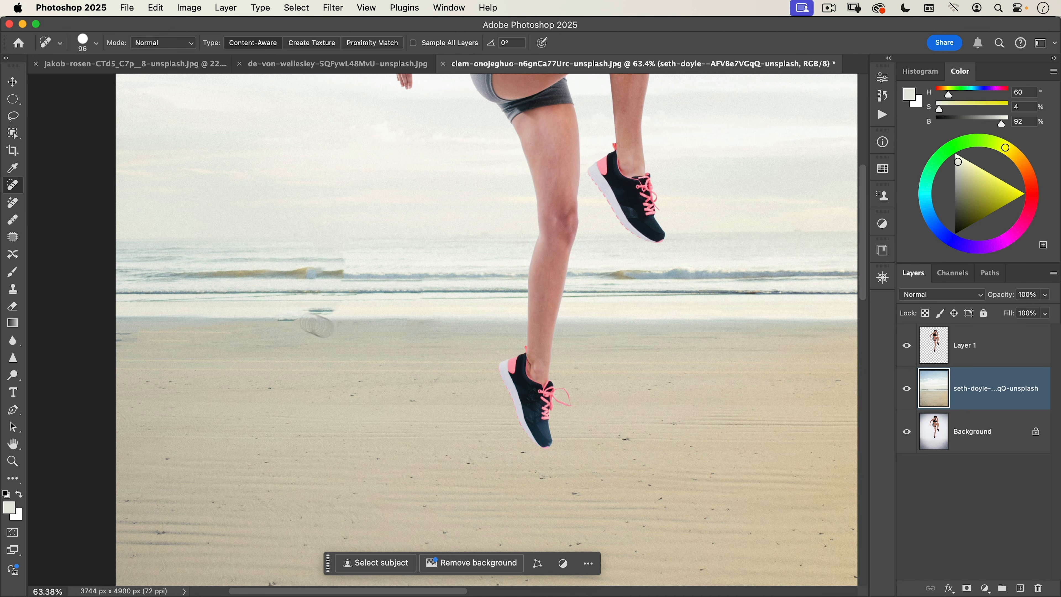
left_click_drag(318, 309, 330, 309)
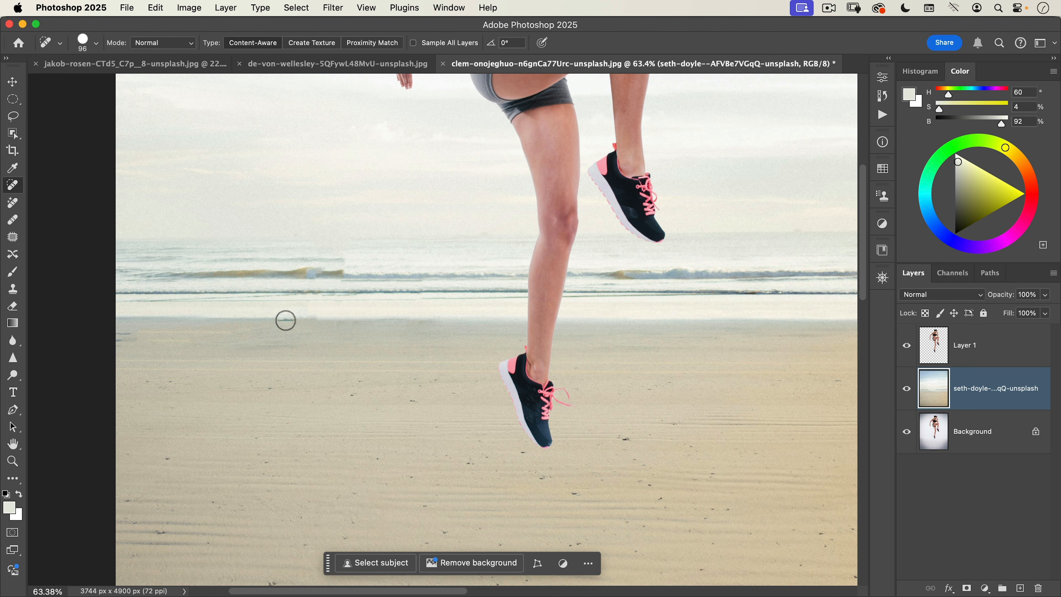
key("super+minus")
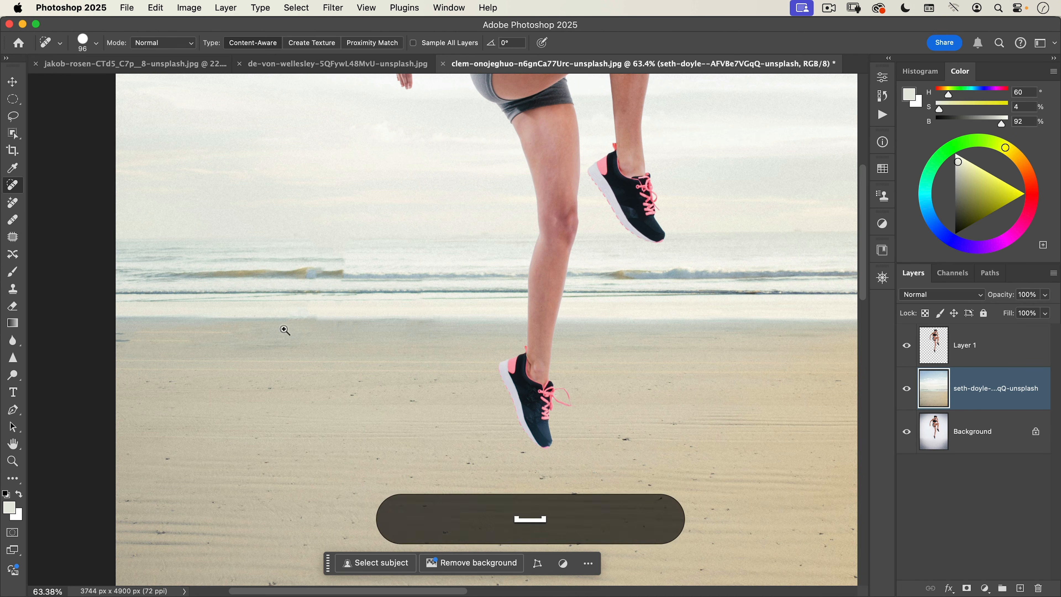
key("super+plus")
- Scale the woman on Layer 1 proportionally to 120.62% and reposition her near the middle of the beach scene
key("v")
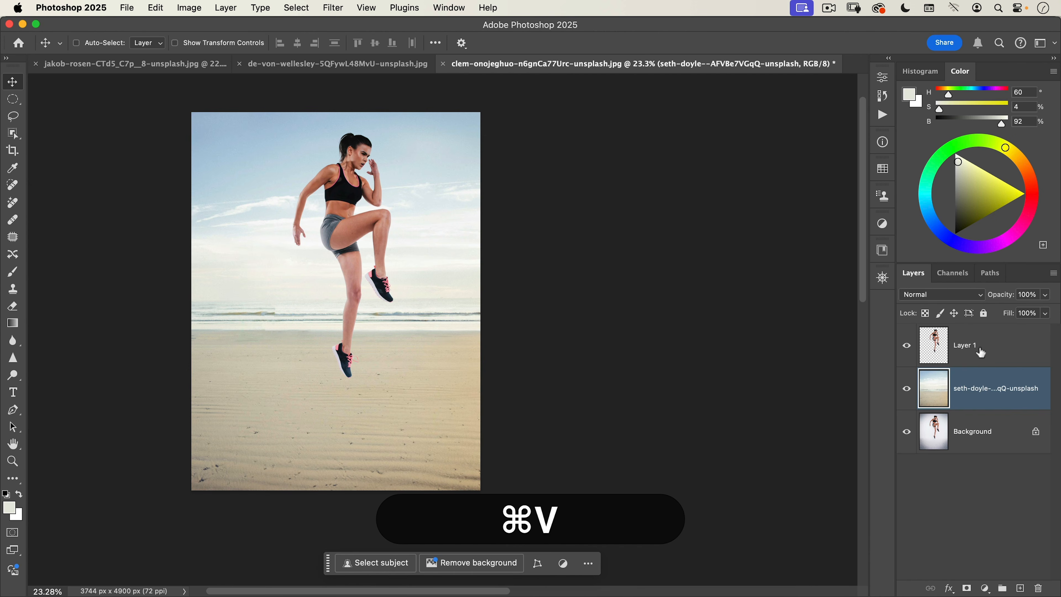
left_click(978, 351)
key("super+t")
left_click_drag(287, 378, 261, 422)
left_click_drag(333, 364, 328, 375)
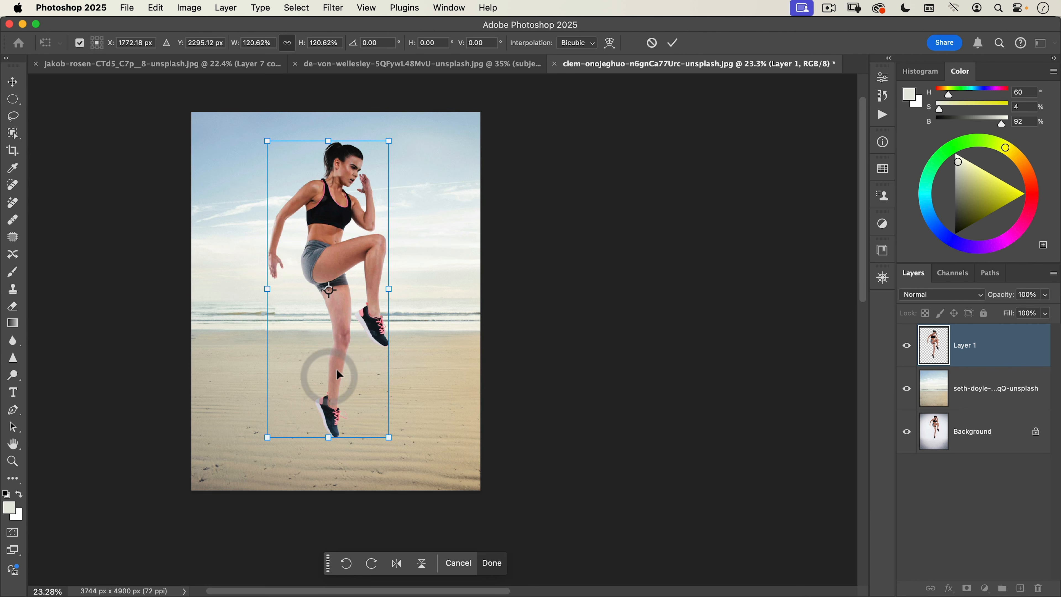
double_click(336, 368)
- Rename the woman's layer original, duplicate it, hide original and name the duplicate cutup
double_click(965, 345)
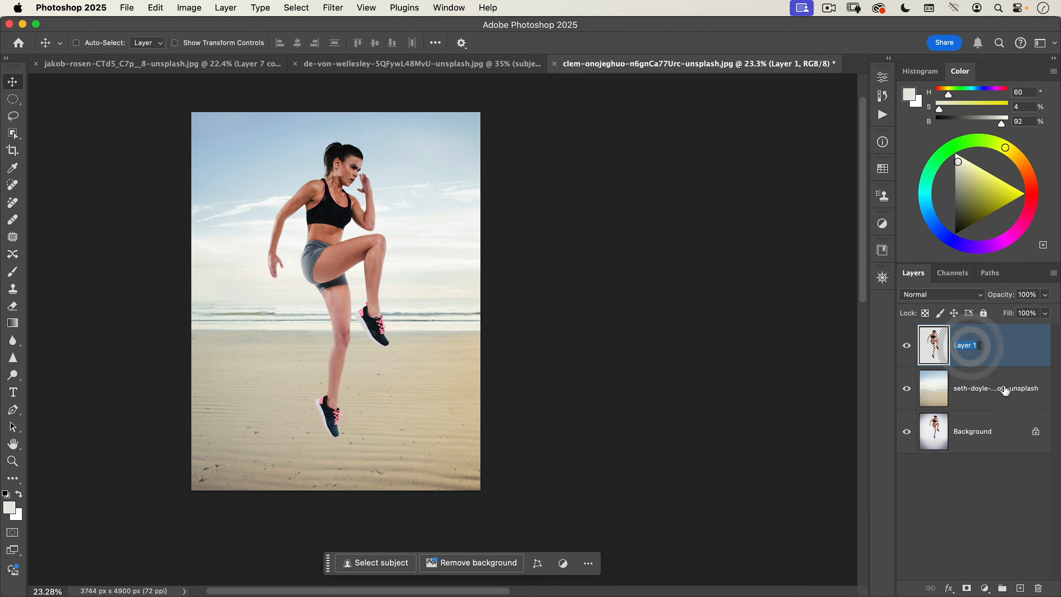
type("original")
key("Return")
key("super+j")
left_click(906, 388)
double_click(983, 345)
type("cutup")
key("Return")
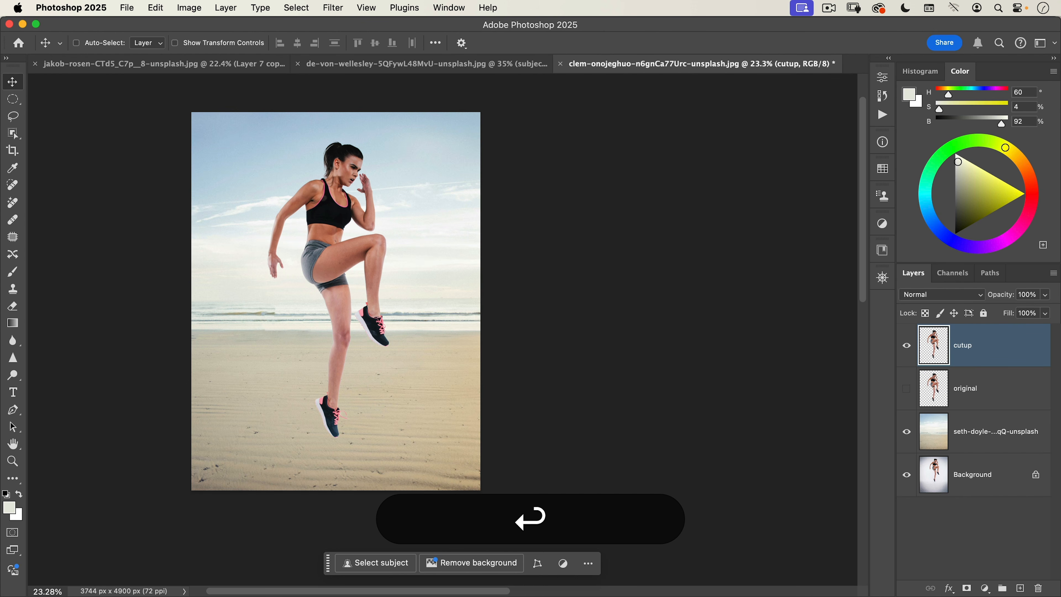
- Start a Pen path below the woman's ear and trace it down the jawline and around under the chin
left_click_drag(331, 145, 422, 105)
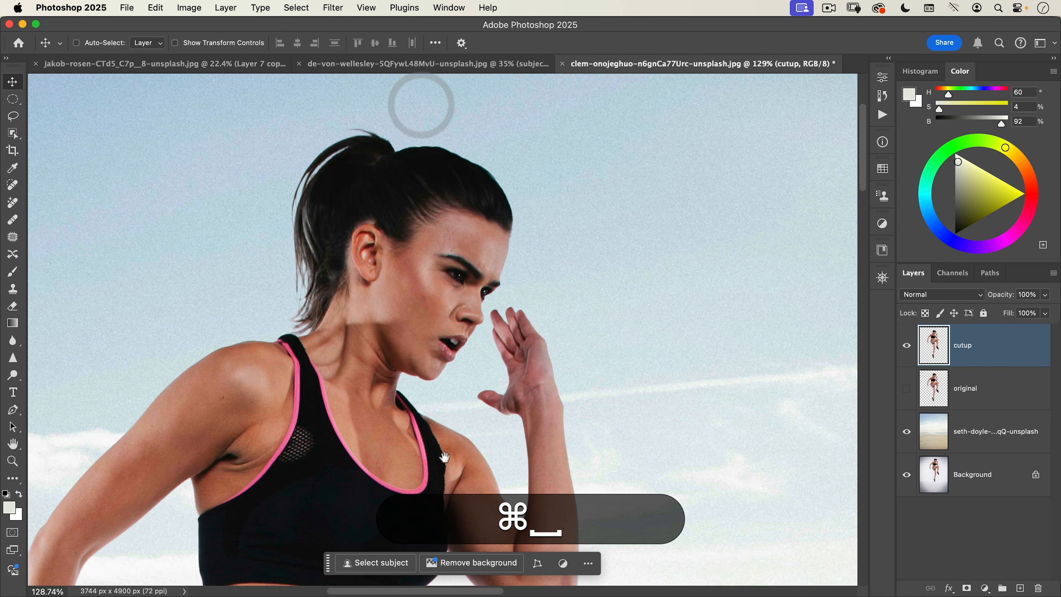
scroll(403, 388, "up", 2)
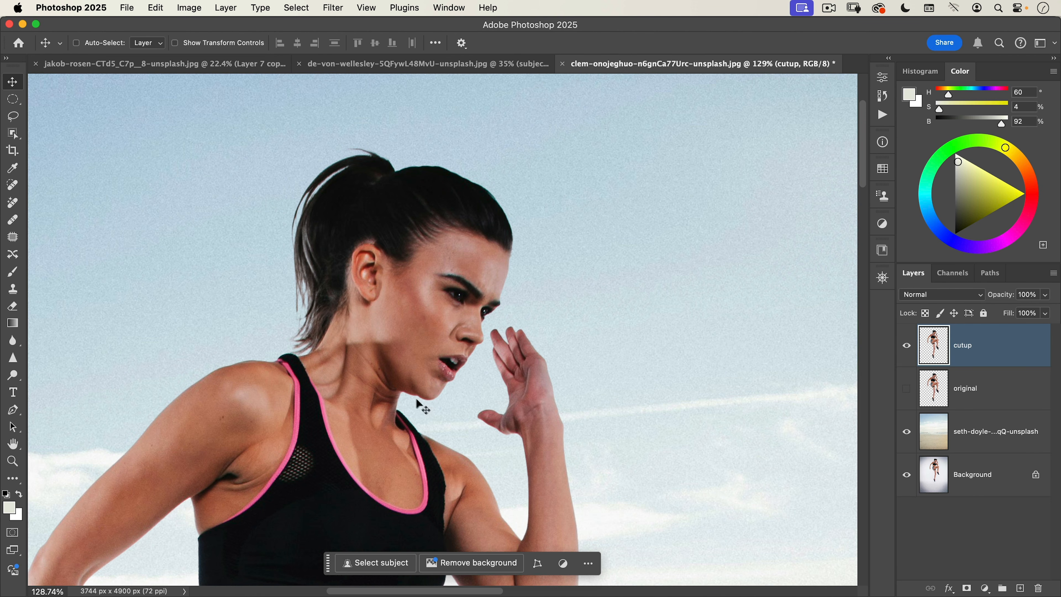
key("p")
left_click_drag(379, 355, 425, 325)
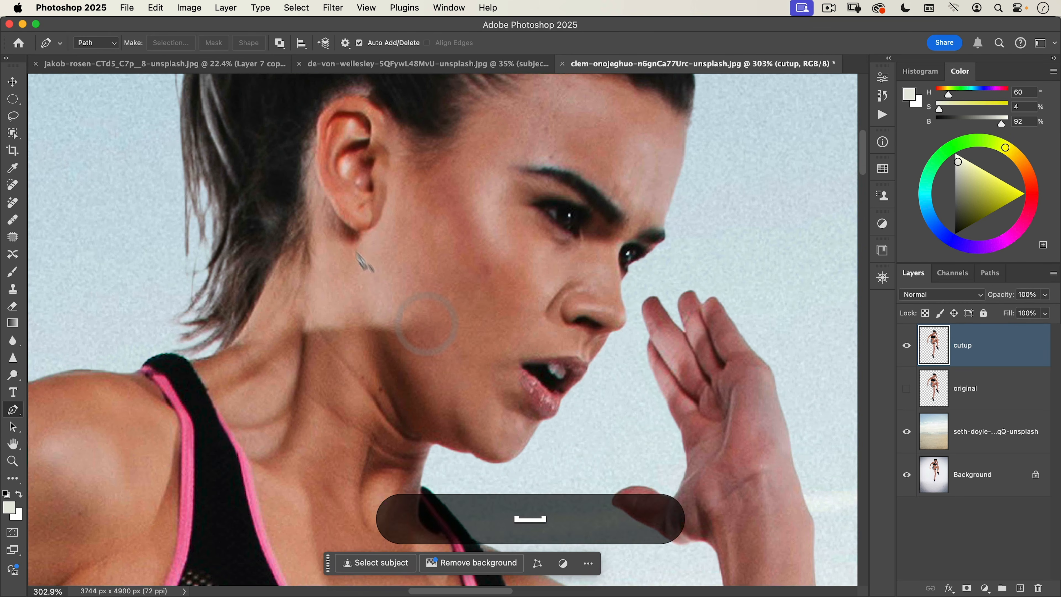
left_click(341, 222)
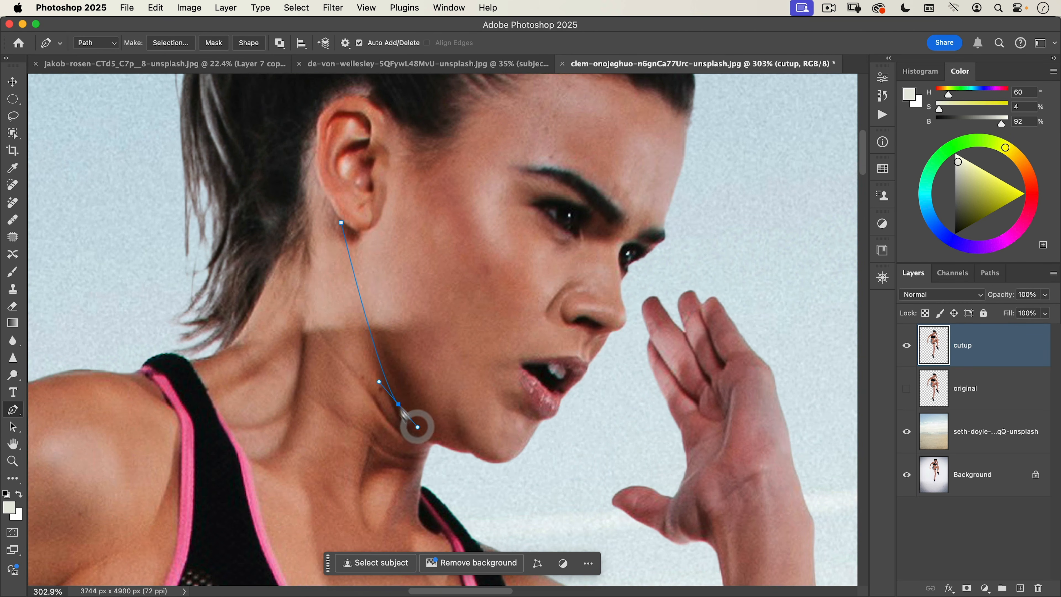
key("super+z")
left_click_drag(412, 431, 552, 443)
key("super+z")
- Extend the path up between the face and raised hand, loosely over the top of the head and down behind the ponytail
left_click_drag(610, 377, 620, 355)
left_click_drag(635, 301, 639, 284)
left_click_drag(685, 247, 577, 364)
left_click_drag(637, 166, 600, 130)
left_click_drag(497, 104, 399, 89)
left_click_drag(276, 118, 228, 227)
left_click_drag(232, 285, 241, 319)
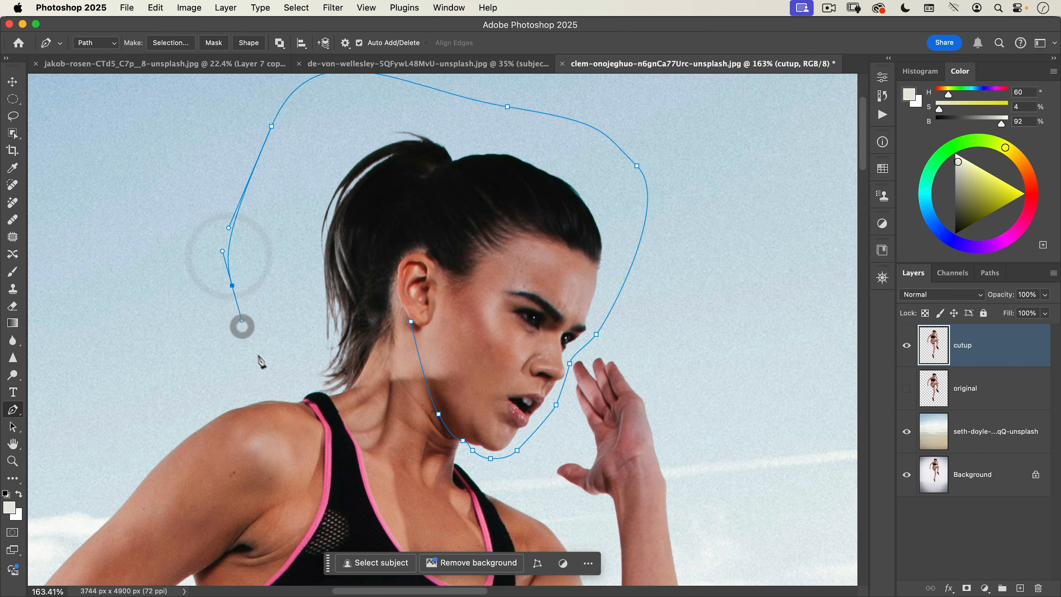
- Trace the Pen path beneath the ponytail tips and up the back of the neck, closing it below the ear
left_click_drag(343, 375, 386, 355)
left_click_drag(285, 385, 340, 409)
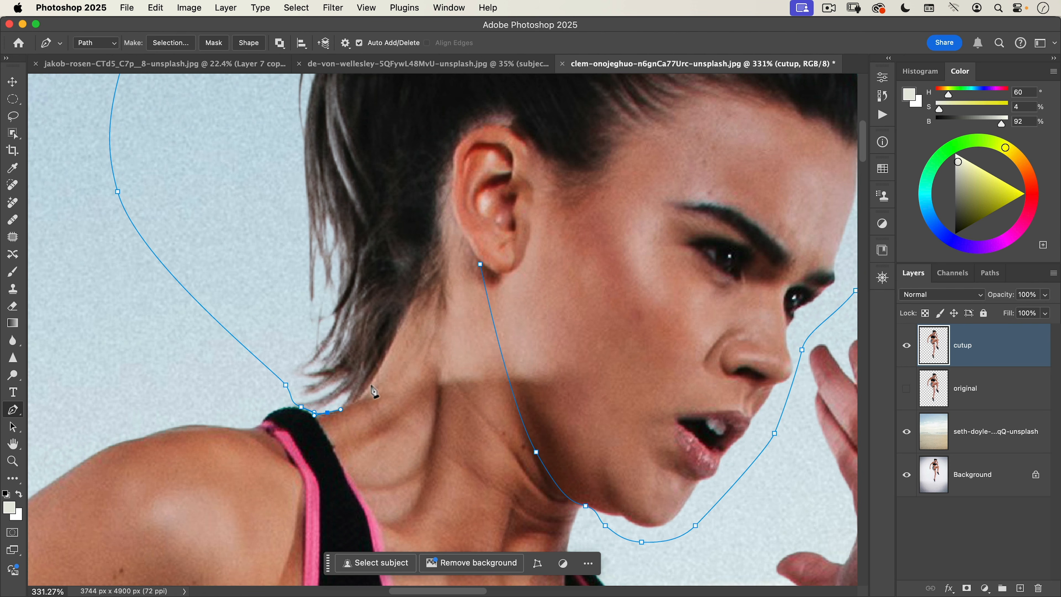
left_click_drag(385, 361, 385, 361)
left_click_drag(411, 309, 456, 278)
key("cmd+z")
- Convert the head path to a new selection with a 0.1 px feather and cut the head onto its own layer
right_click(551, 281)
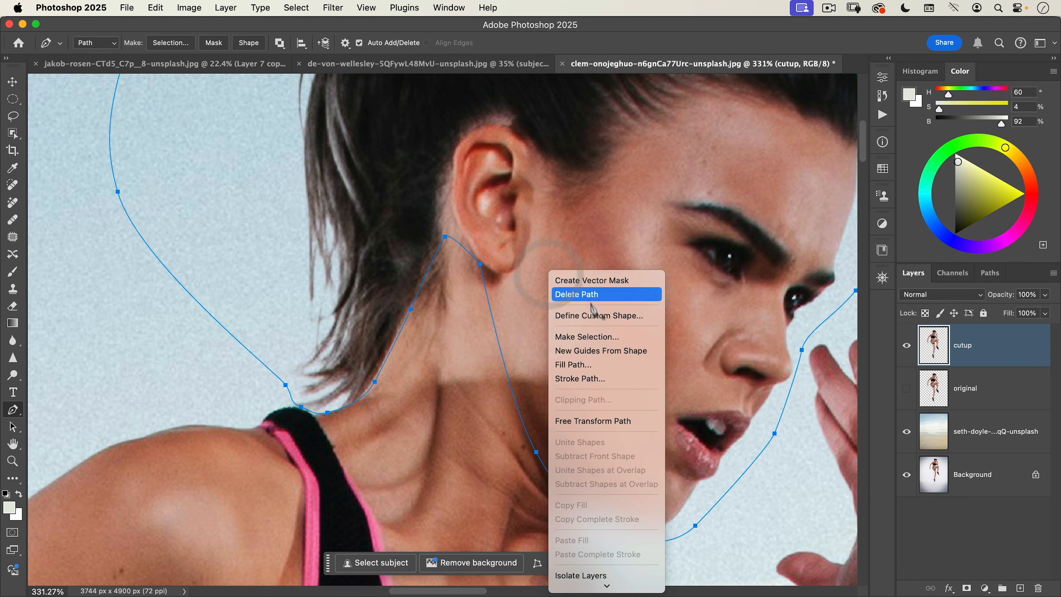
left_click(587, 335)
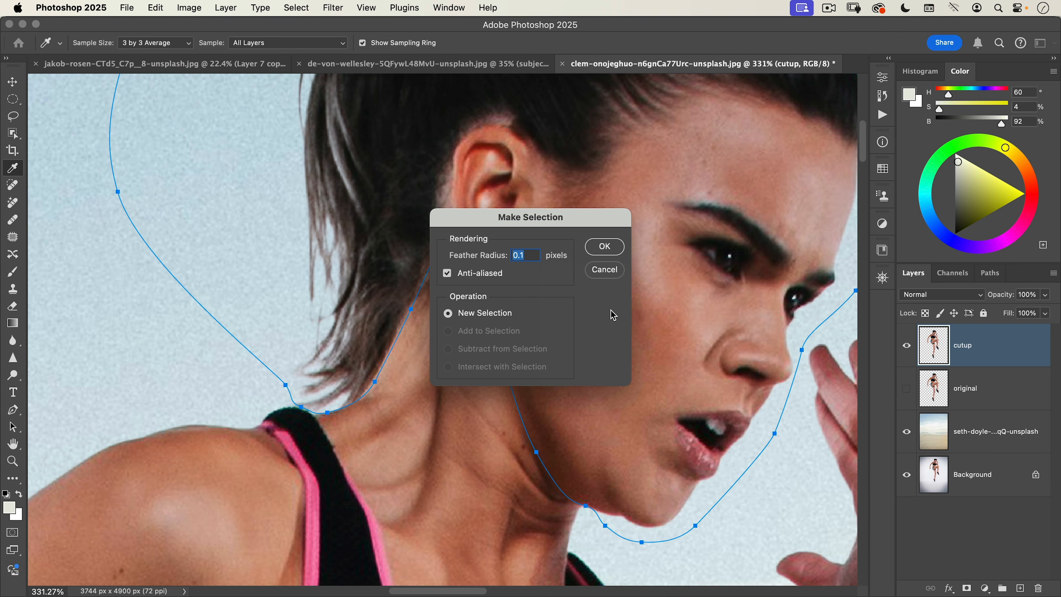
key("Return")
key("shift+cmd+j")
key("shift+cmd+j")
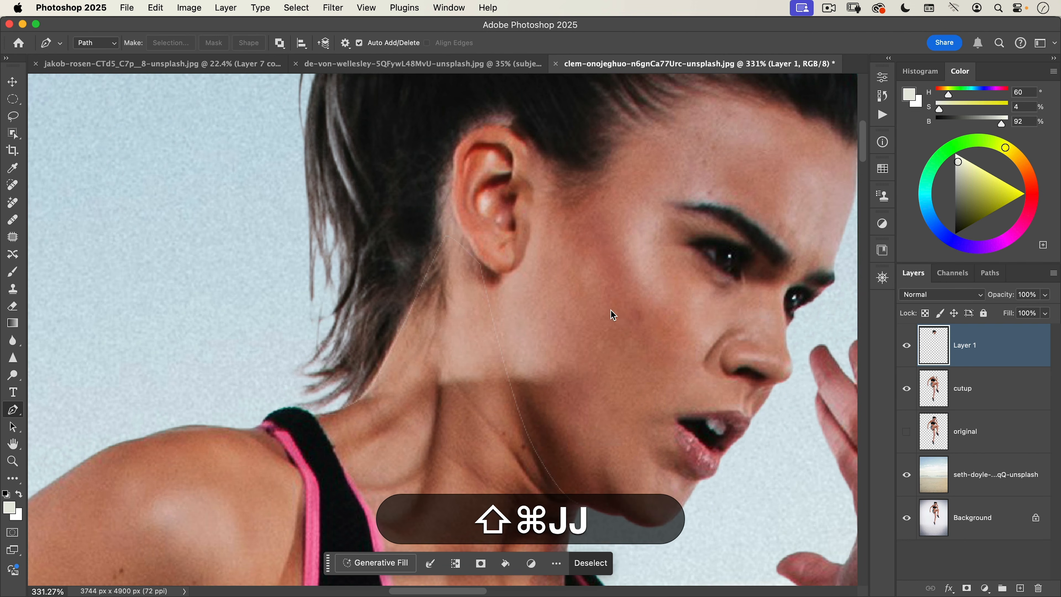
- Enlarge the head layer proportionally to 140.97% around a reference point moved to the jaw below the ear, and reposition it over the neck
key("v")
left_click_drag(527, 324, 499, 355)
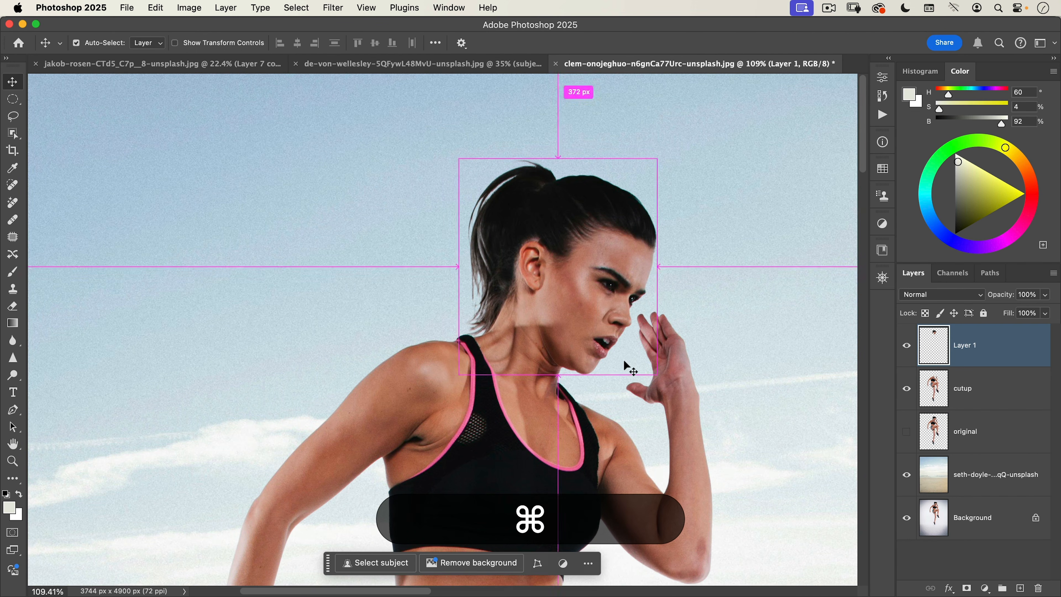
key("cmd+t")
left_click_drag(501, 228, 481, 230)
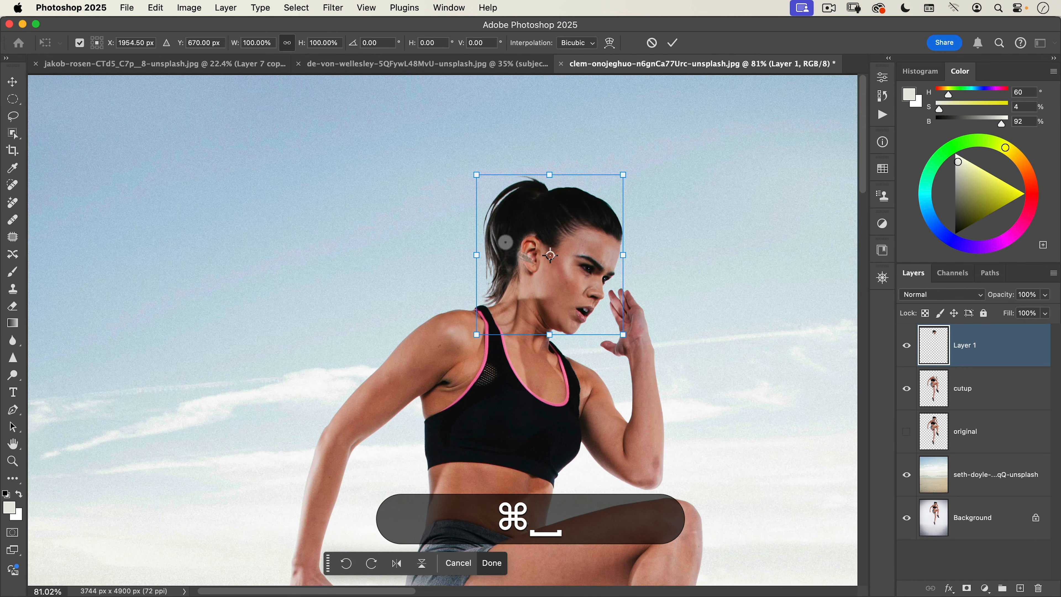
left_click_drag(549, 254, 540, 286)
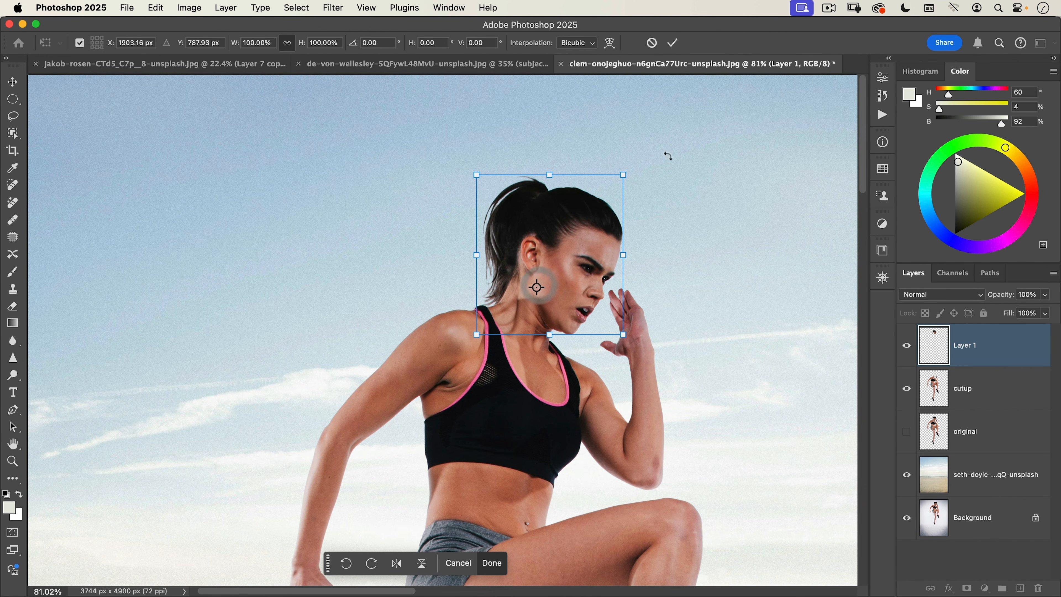
left_click_drag(625, 175, 661, 134)
left_click_drag(584, 226, 580, 217)
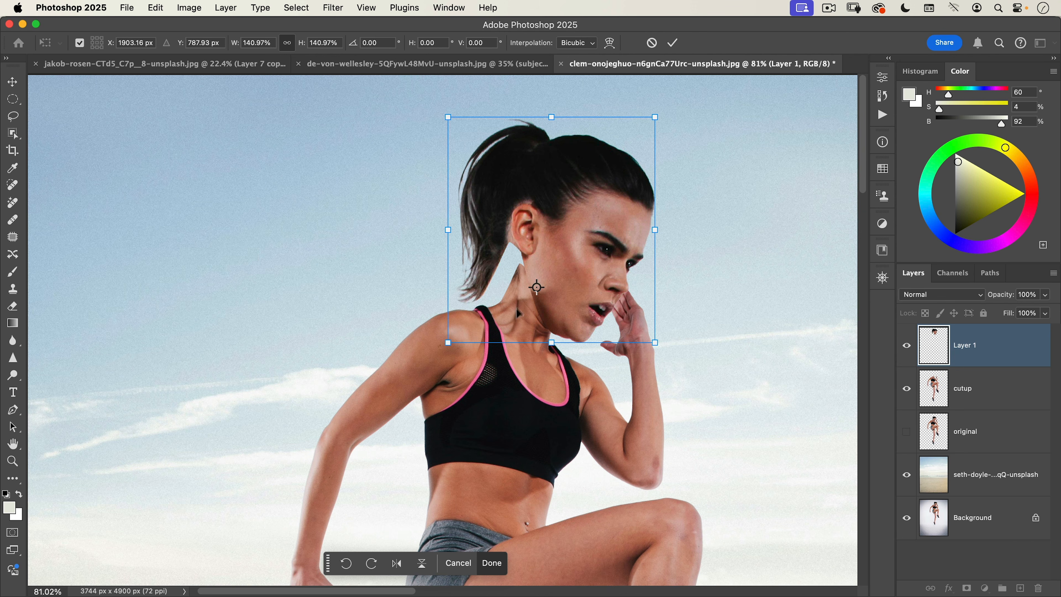
left_click(670, 44)
- Try to fill the gap between the ponytail and neck by cloning nearby hair and skin with the Clone Stamp, and undo the strokes
left_click_drag(522, 269, 502, 196)
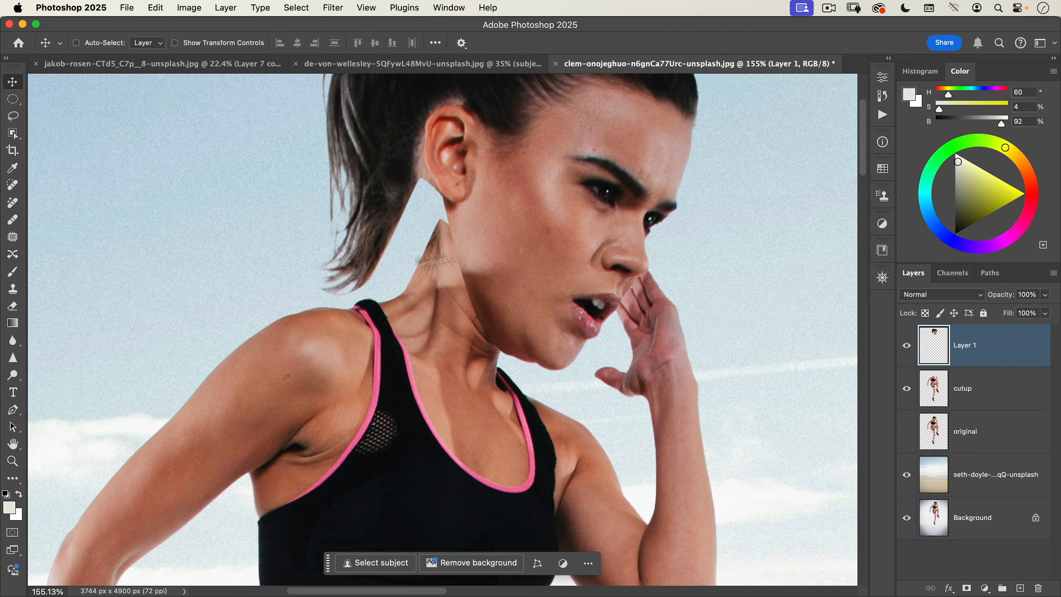
key("s")
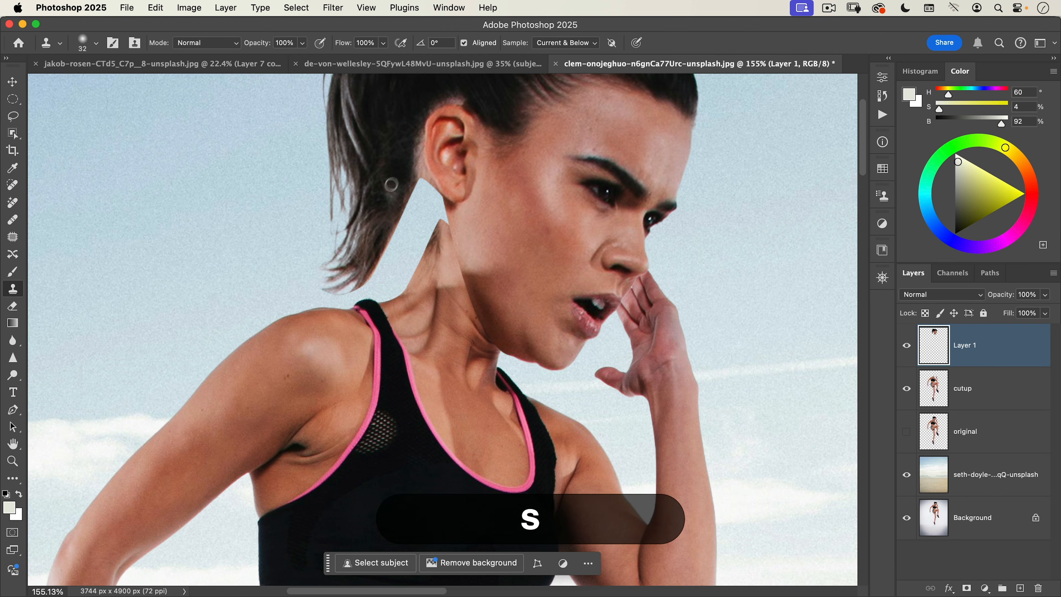
key("alt")
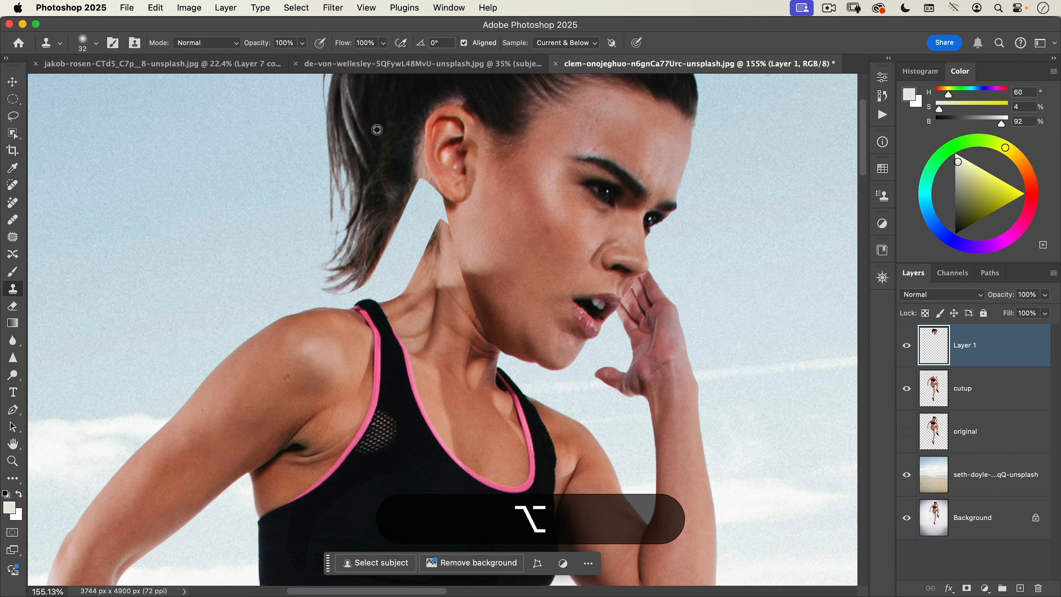
left_click_drag(418, 184, 375, 265)
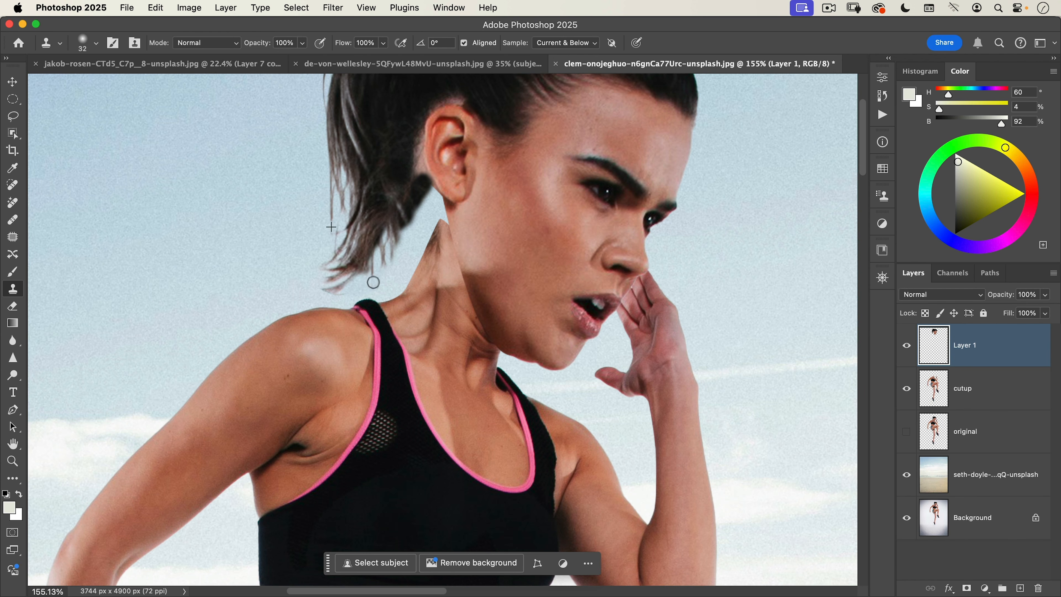
key("alt")
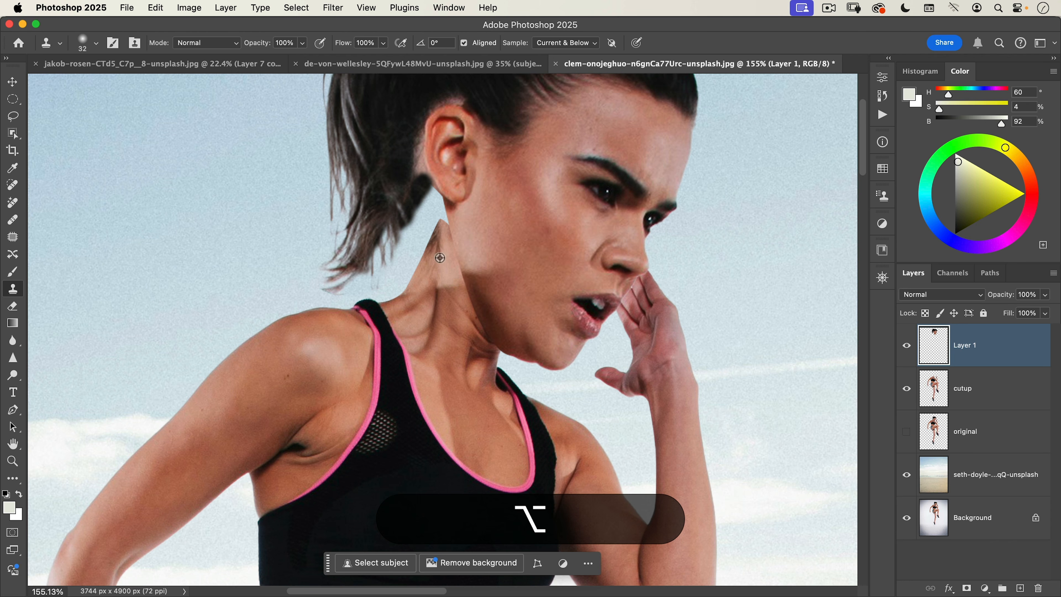
left_click(484, 219, "alt")
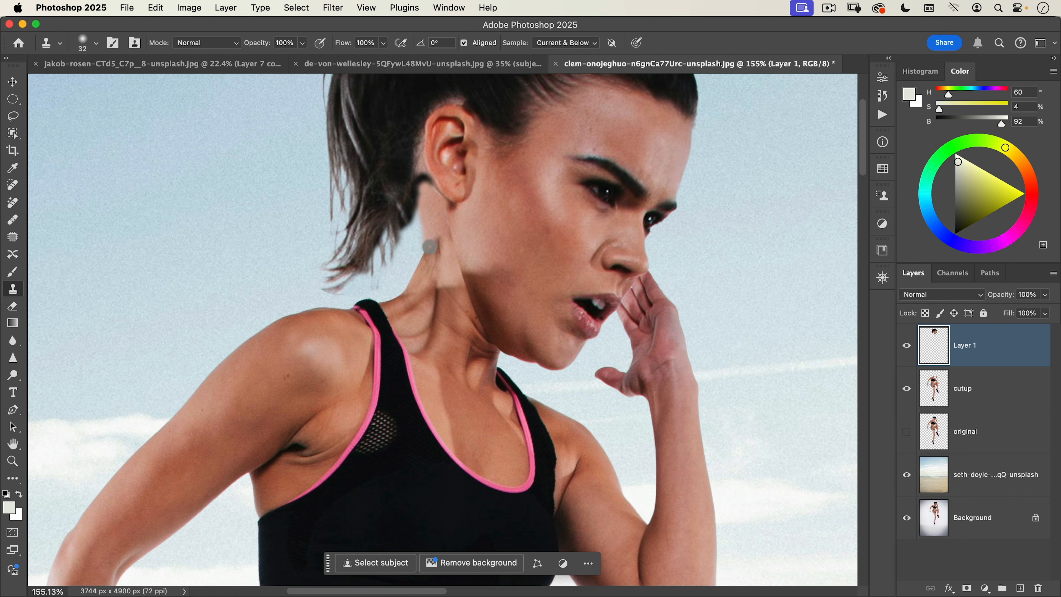
key("super+z")
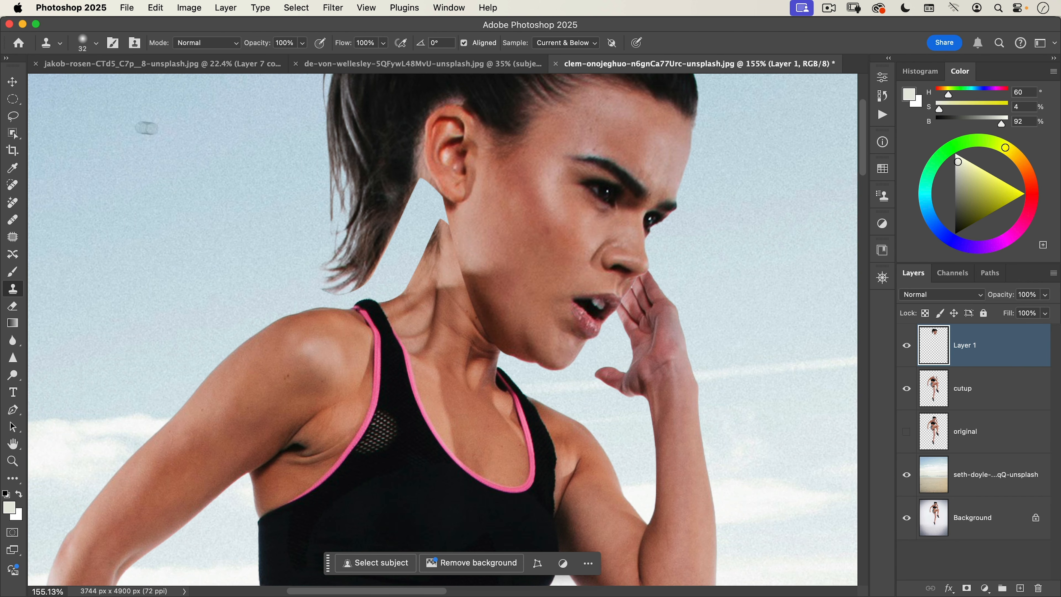
- Lasso the gap between ponytail, ear and neck and fill it using Generative Fill without a prompt
left_click(21, 117)
left_click_drag(417, 162, 444, 188)
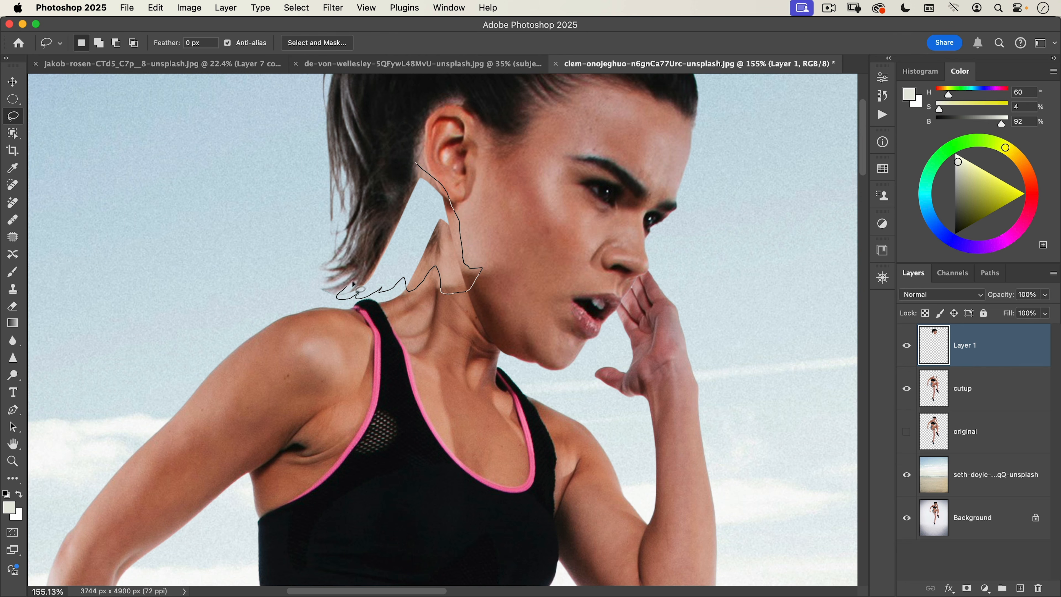
left_click_drag(389, 194, 390, 193)
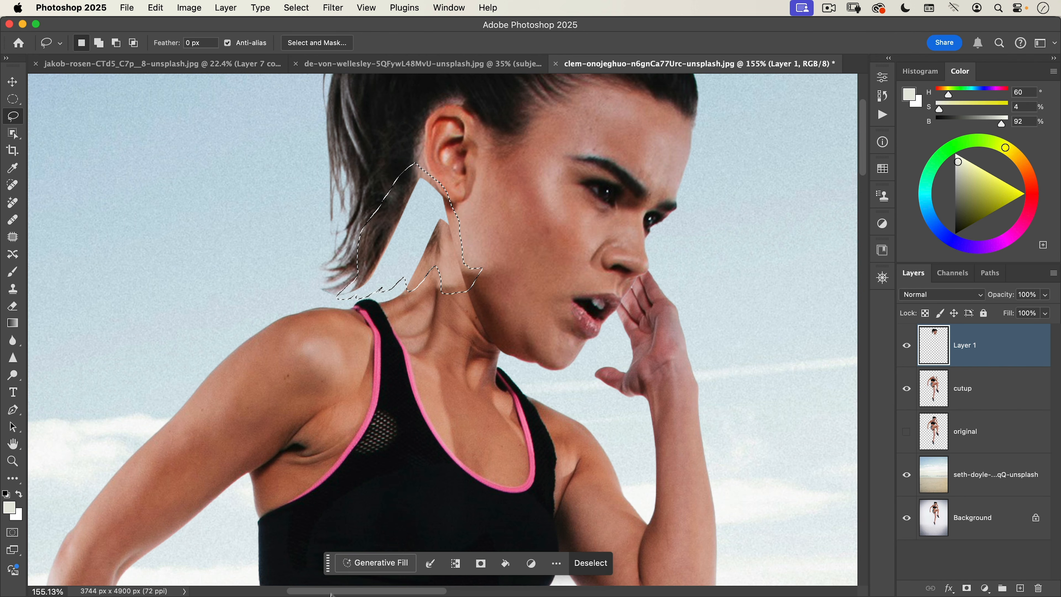
left_click(355, 560)
left_click(617, 563)
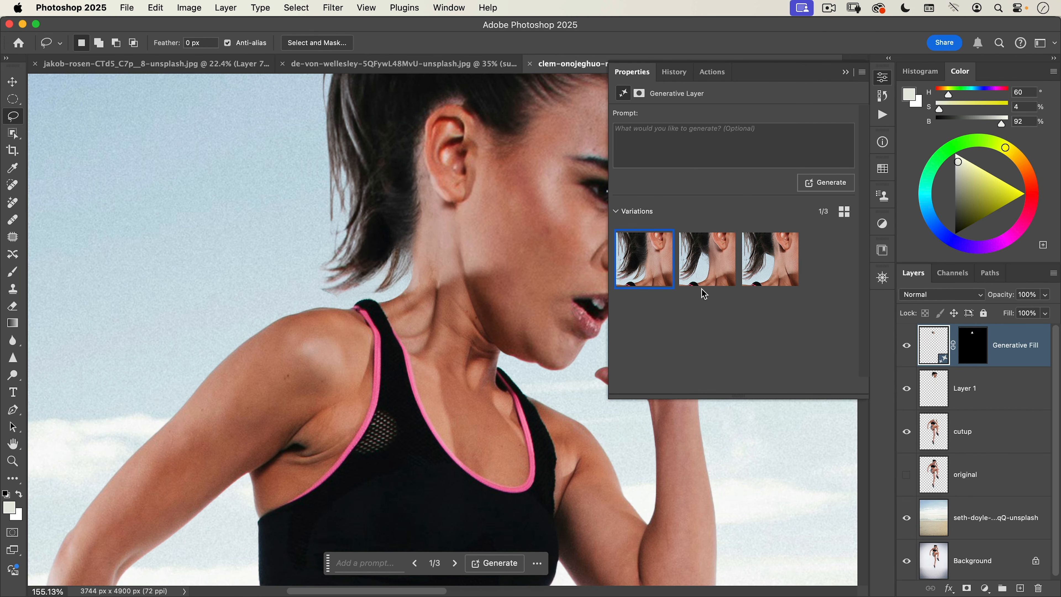
- Compare the three Generative Fill variations of the neck area and keep the first one
left_click_drag(464, 300, 372, 313)
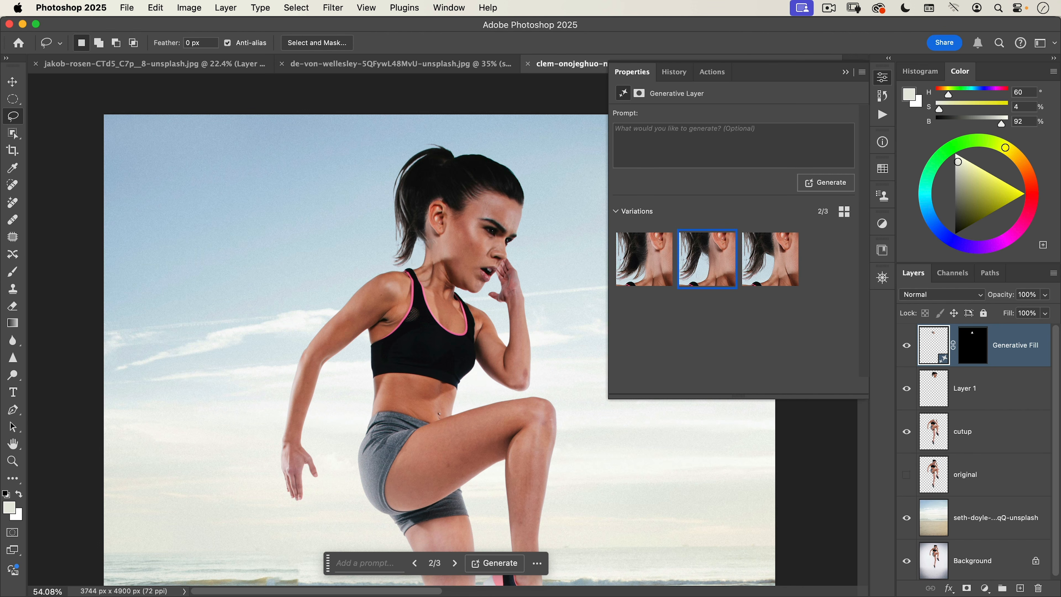
left_click(770, 269)
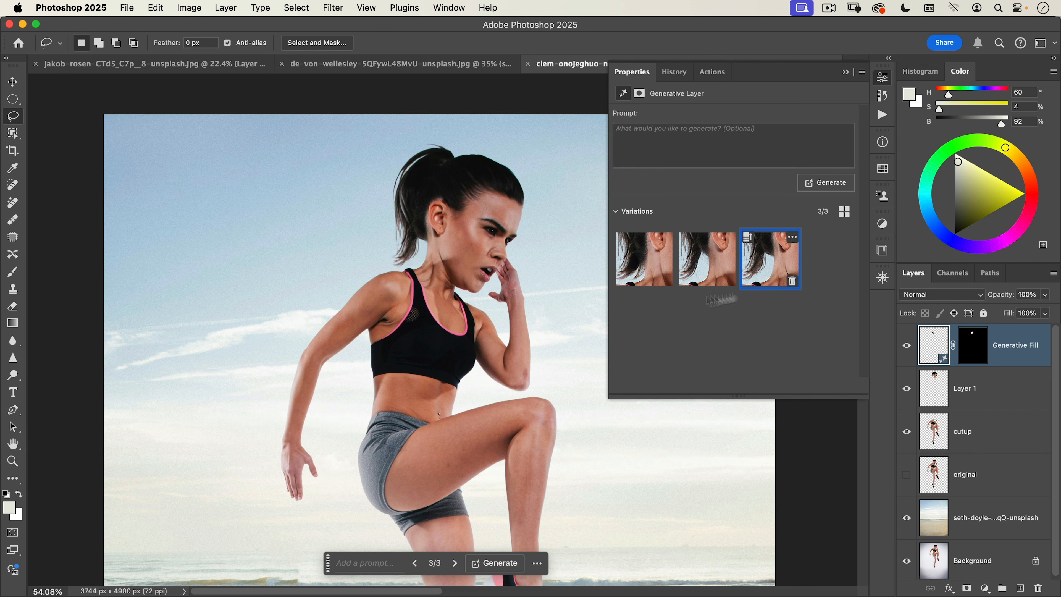
left_click(645, 268)
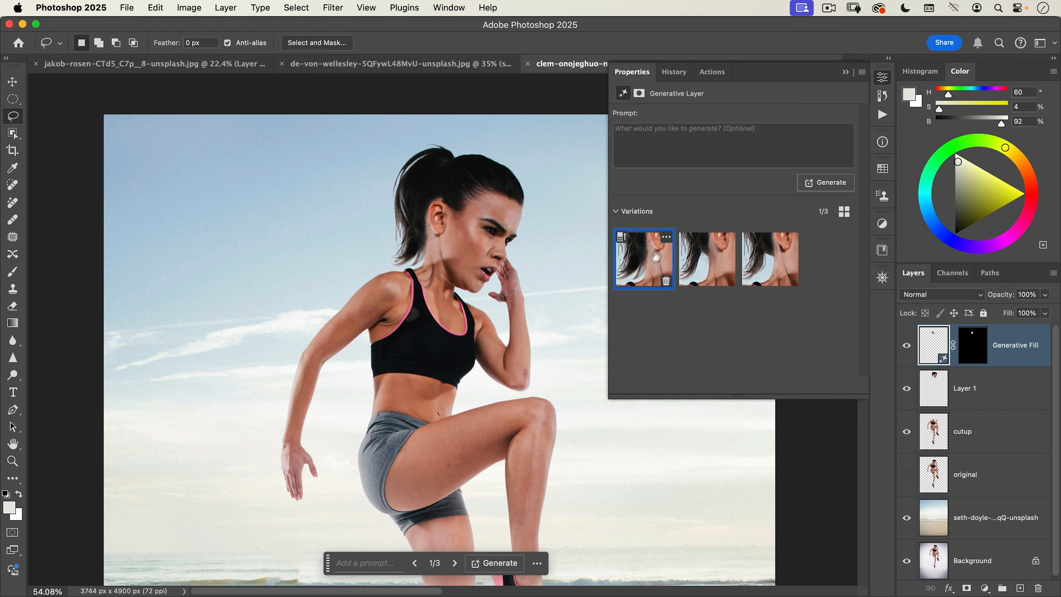
left_click_drag(410, 283, 463, 233)
left_click(888, 75)
- Start Puppet Warp on the cutup layer and pin the raised arm's elbow, chest, neck, shoulder, lowered arm's elbow and wrist
key("v")
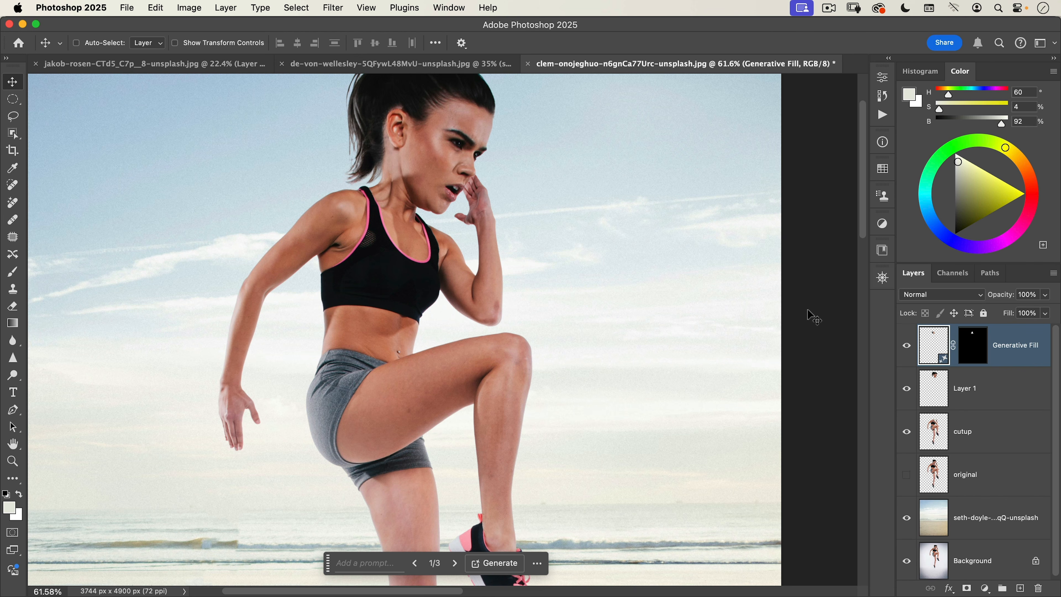
left_click(943, 437)
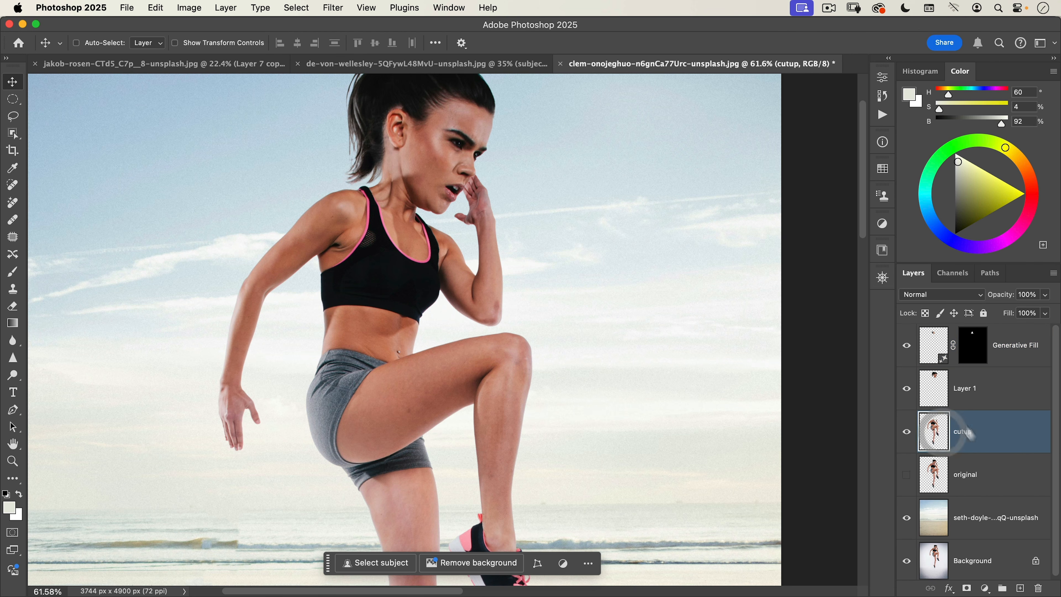
left_click(127, 8)
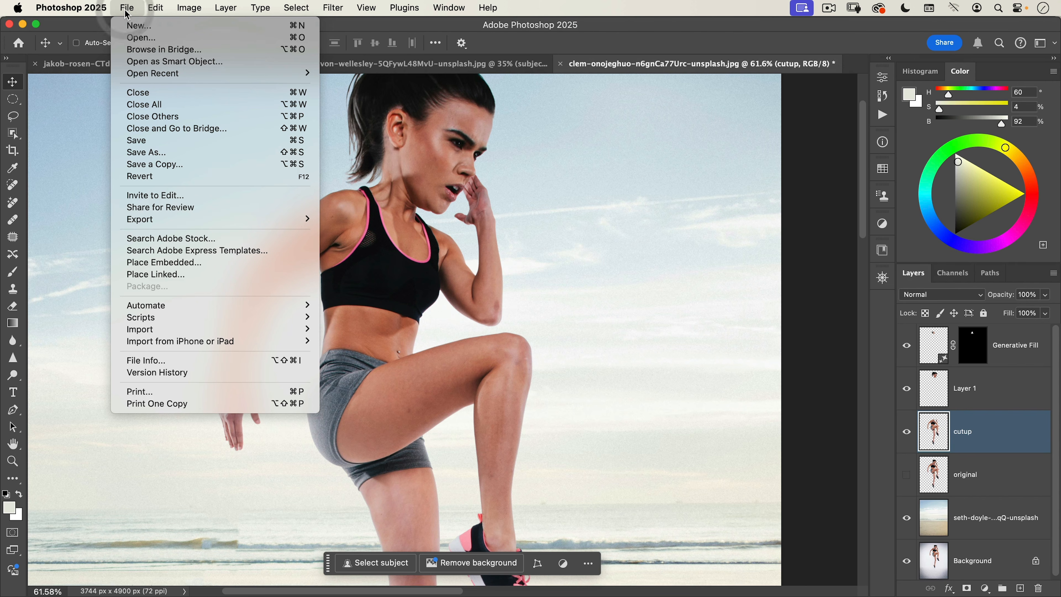
mouse_move(164, 12)
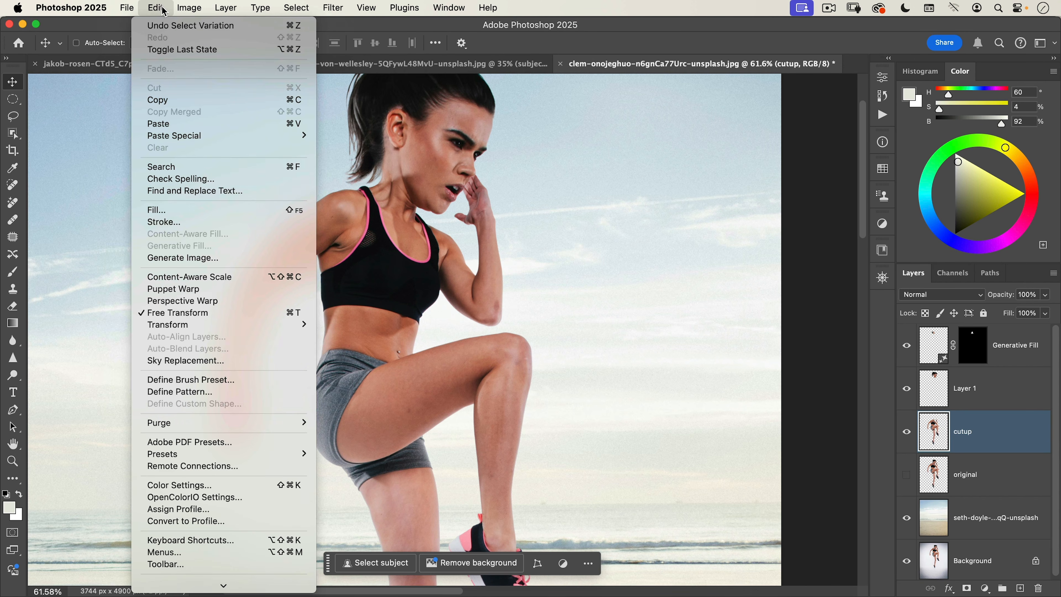
left_click(187, 289)
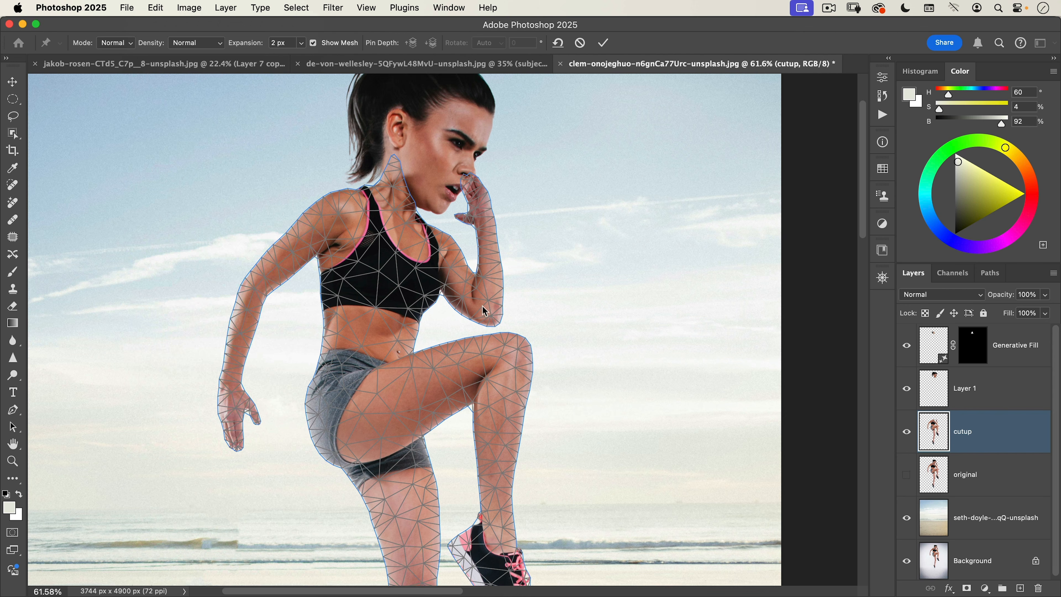
left_click(484, 300)
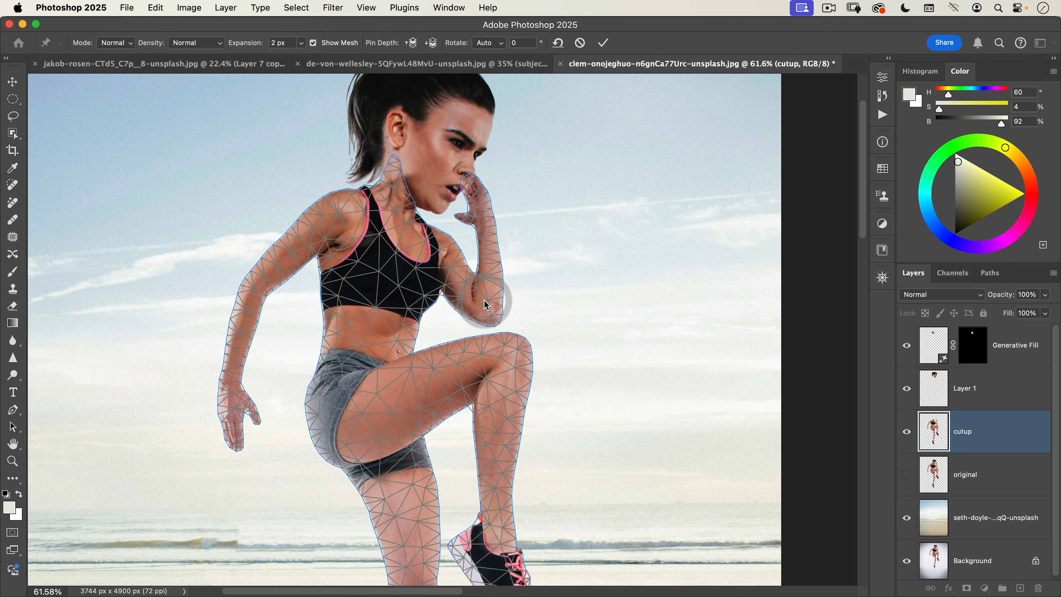
left_click(430, 245)
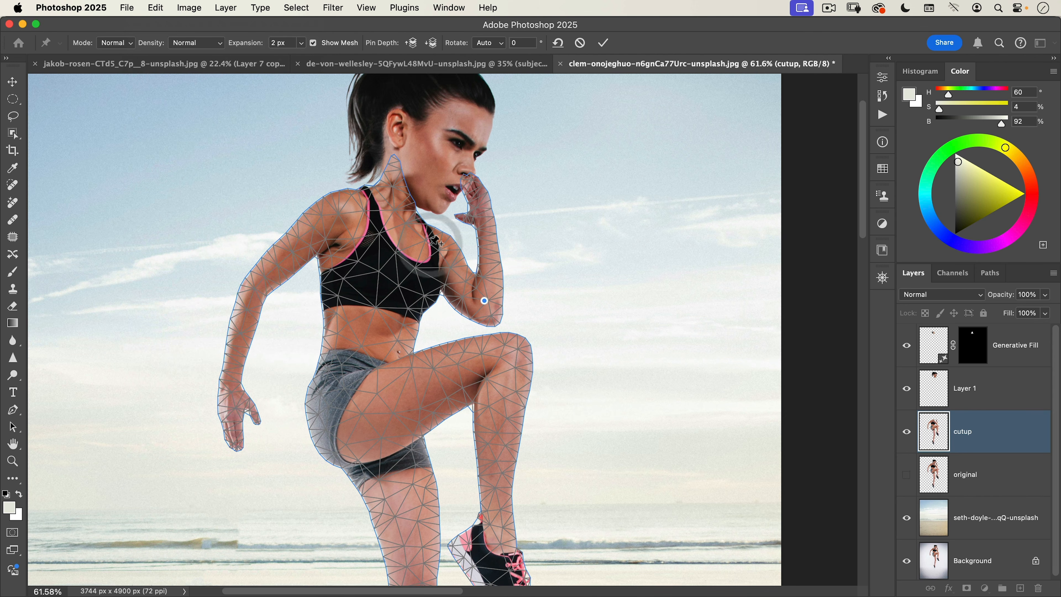
left_click(391, 188)
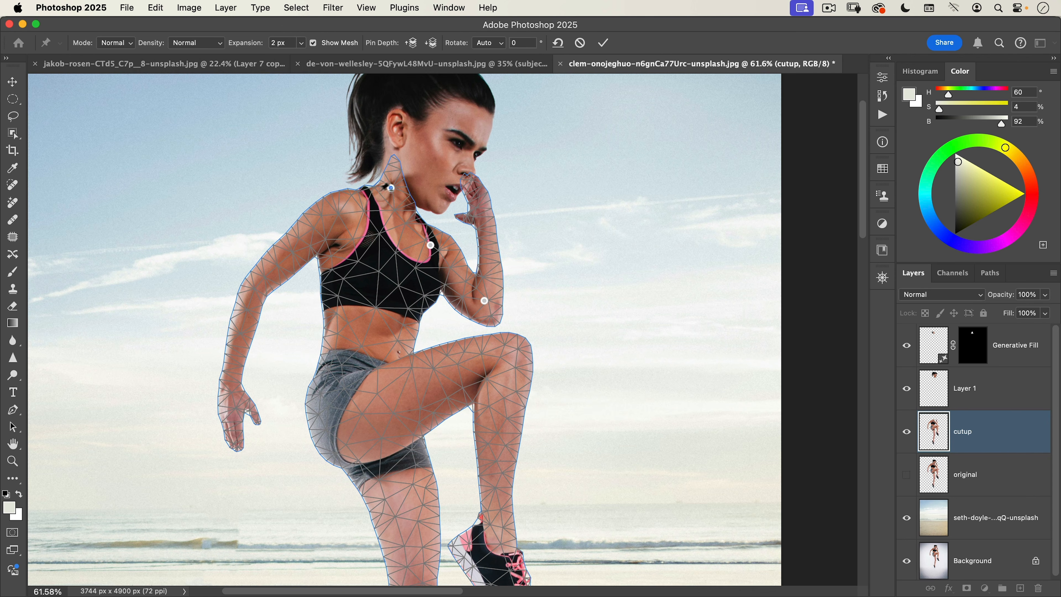
left_click(338, 205)
left_click(270, 273)
left_click(231, 395)
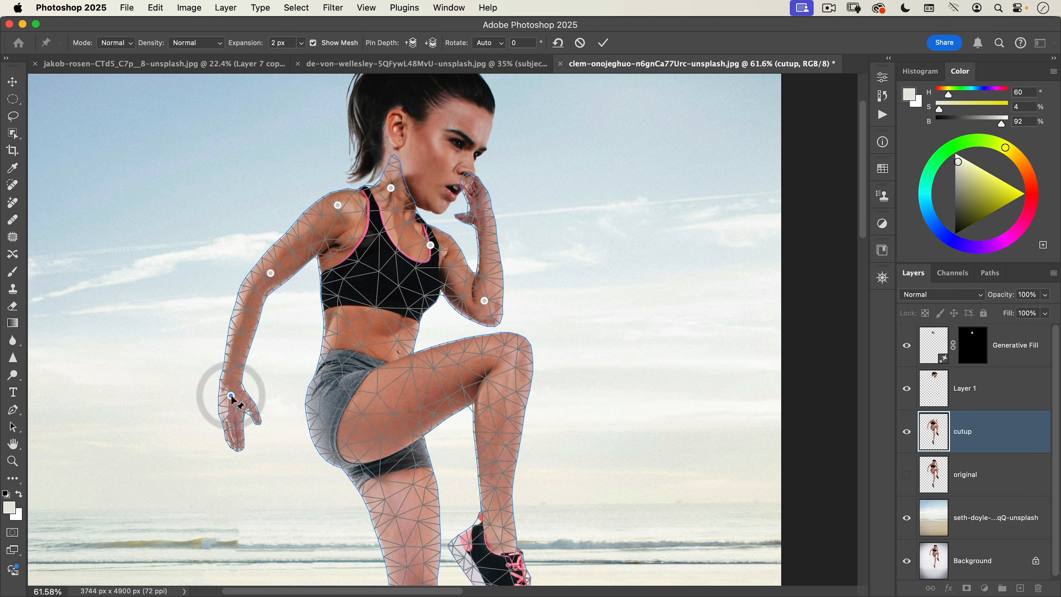
- Add Puppet Warp pins at the waist, raised thigh, knee and ankle, and on the standing leg above the knee
left_click(335, 358)
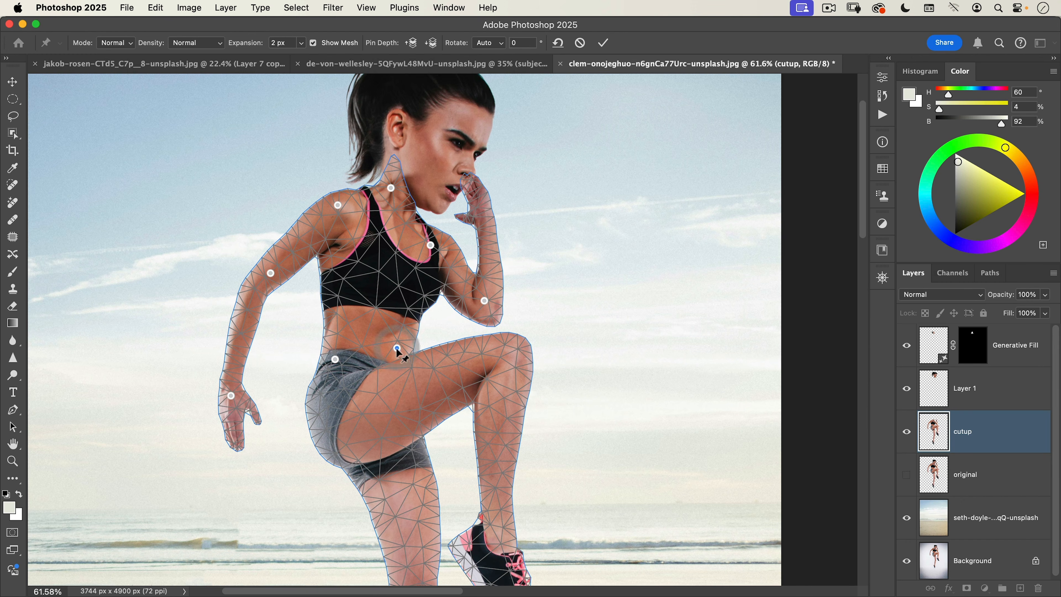
left_click(368, 419)
left_click(516, 356)
scroll(514, 376, "down", 5)
left_click(497, 440)
scroll(385, 391, "down", 5)
left_click(408, 363)
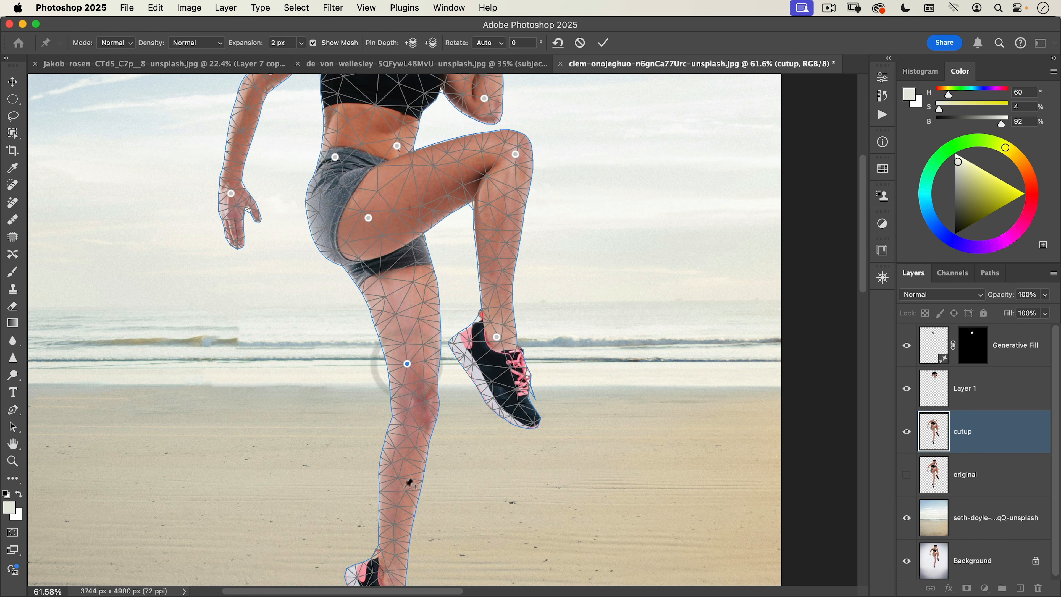
- Pin the raised hand, swing it outward away from the face, nudge its elbow slightly inward, and apply the Puppet Warp
scroll(391, 510, "up", 7)
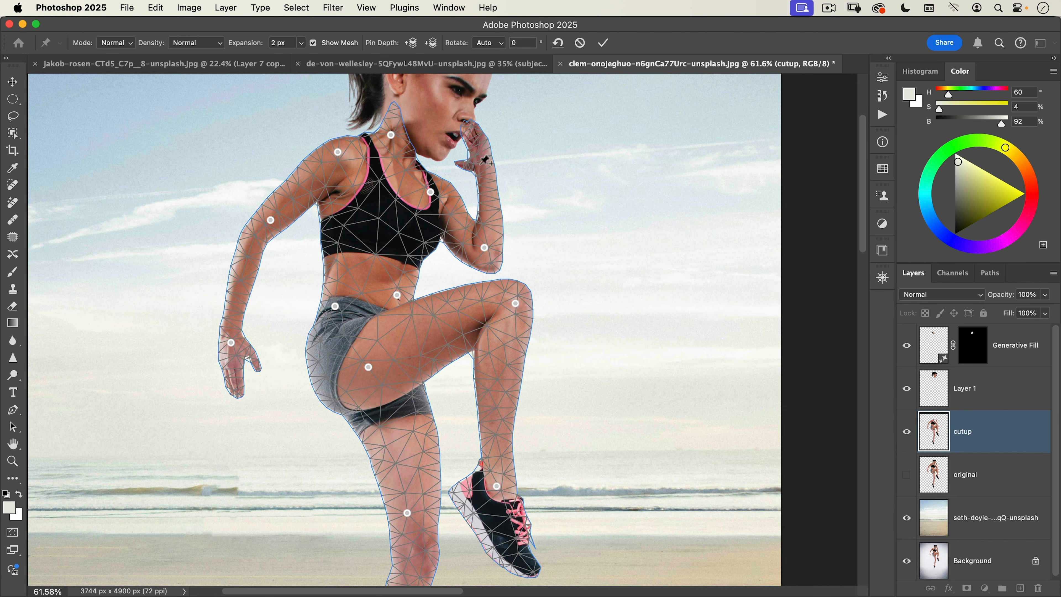
left_click(480, 150)
left_click_drag(479, 151, 493, 155)
left_click_drag(485, 247, 480, 246)
left_click_drag(493, 157, 501, 157)
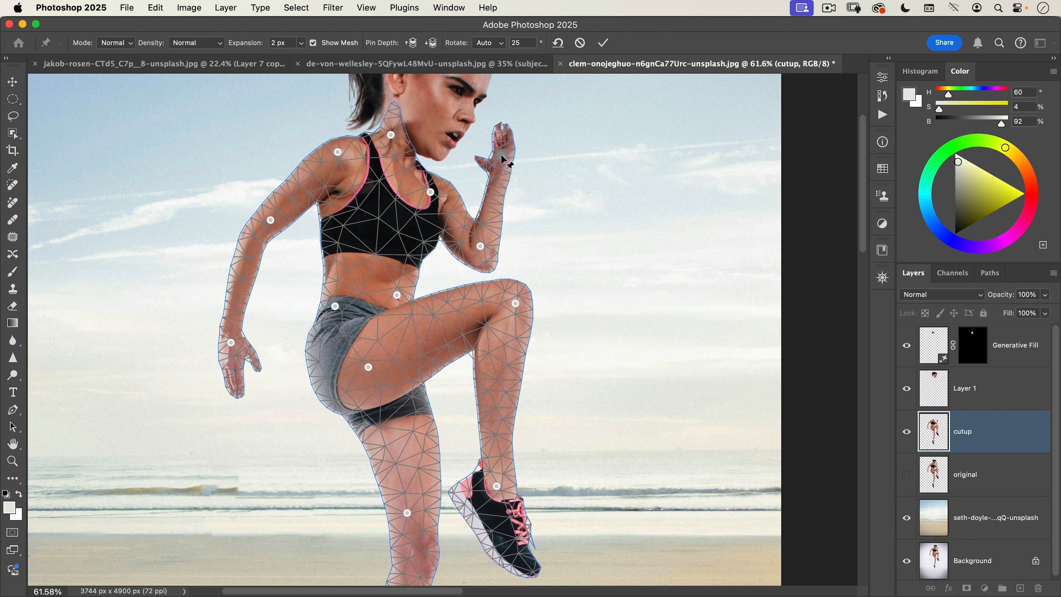
left_click(603, 43)
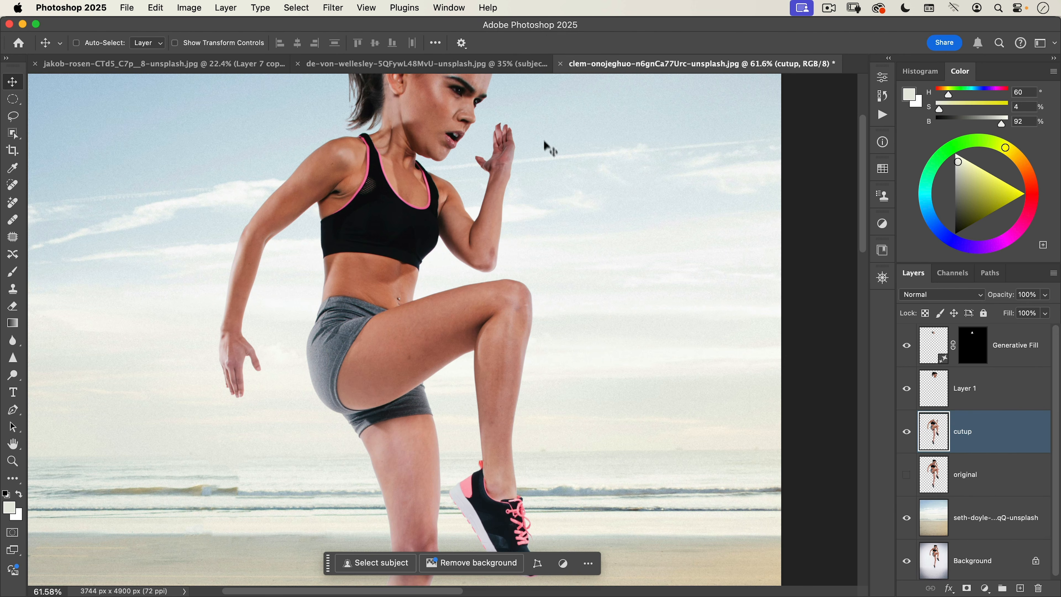
- Hide the Generative Fill, Layer 1 and cutup layers, then show and select the original layer
key("v")
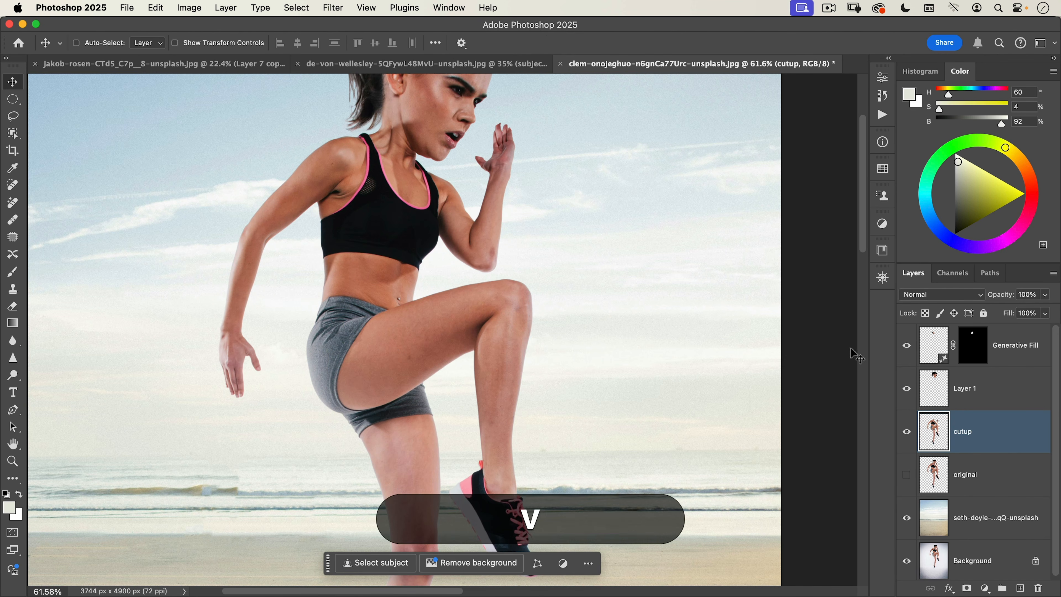
left_click(907, 345)
left_click(905, 474)
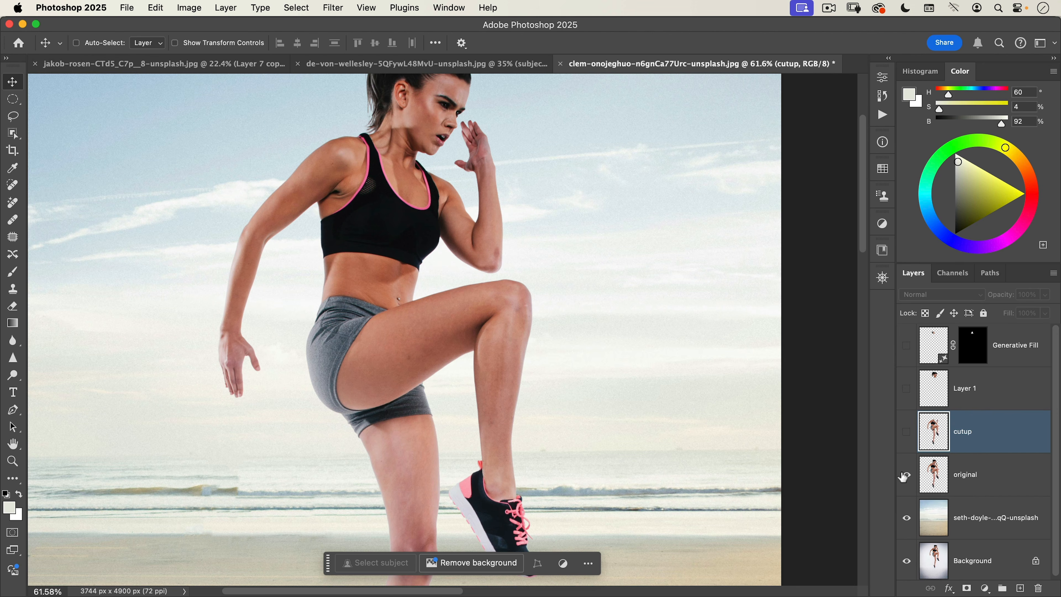
left_click(929, 476)
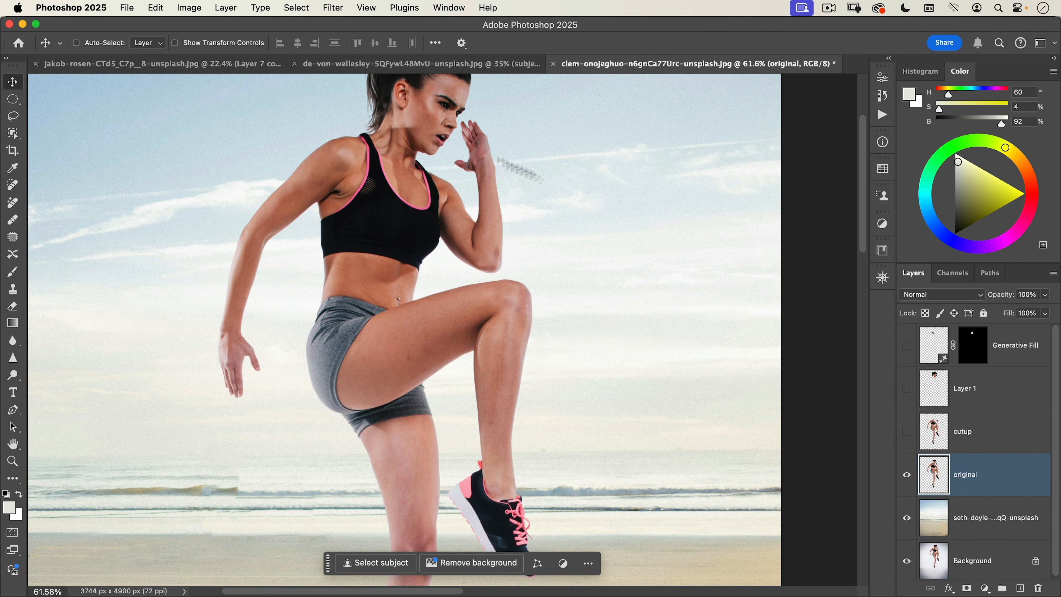
scroll(511, 126, "up", 5)
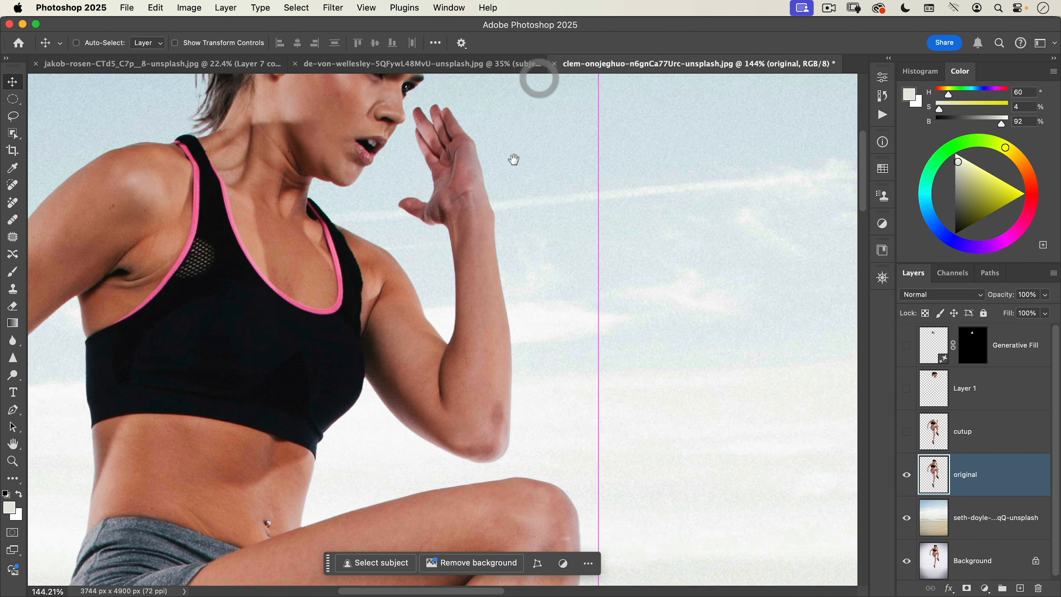
scroll(550, 227, "up", 5)
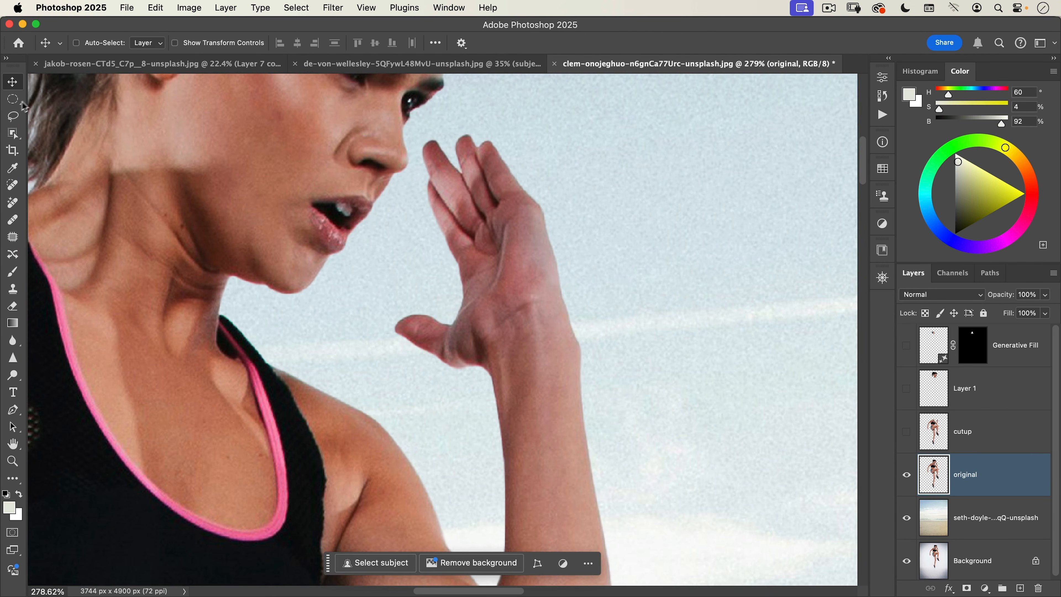
left_click(13, 119)
left_click_drag(423, 120, 416, 167)
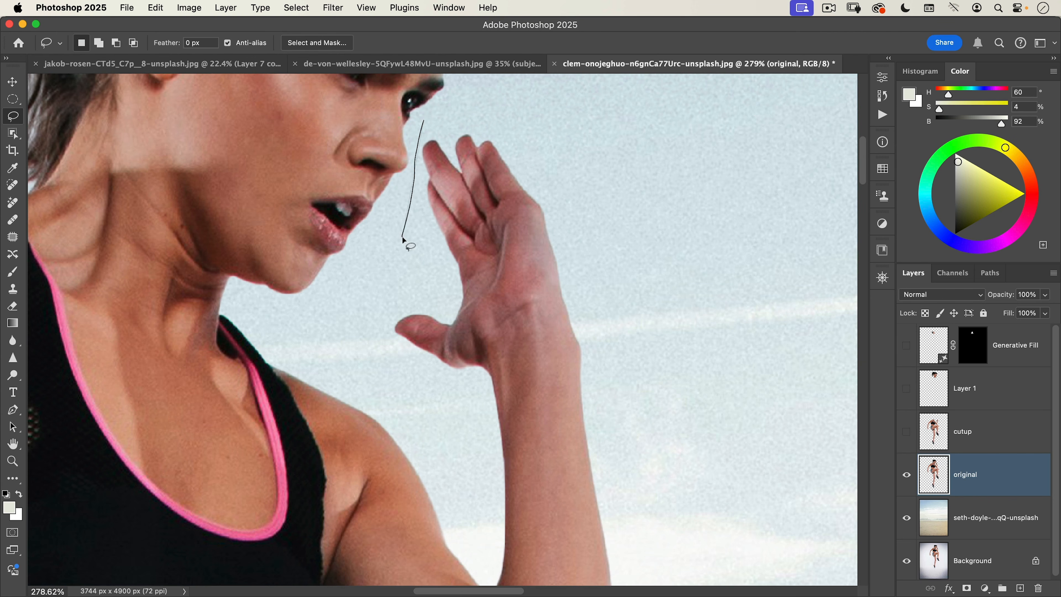
left_click_drag(402, 239, 402, 250)
- Draw a closed Pen path around the raised hand, outlining the fingers and thumb and crossing at the wrist
key("p")
left_click(398, 217)
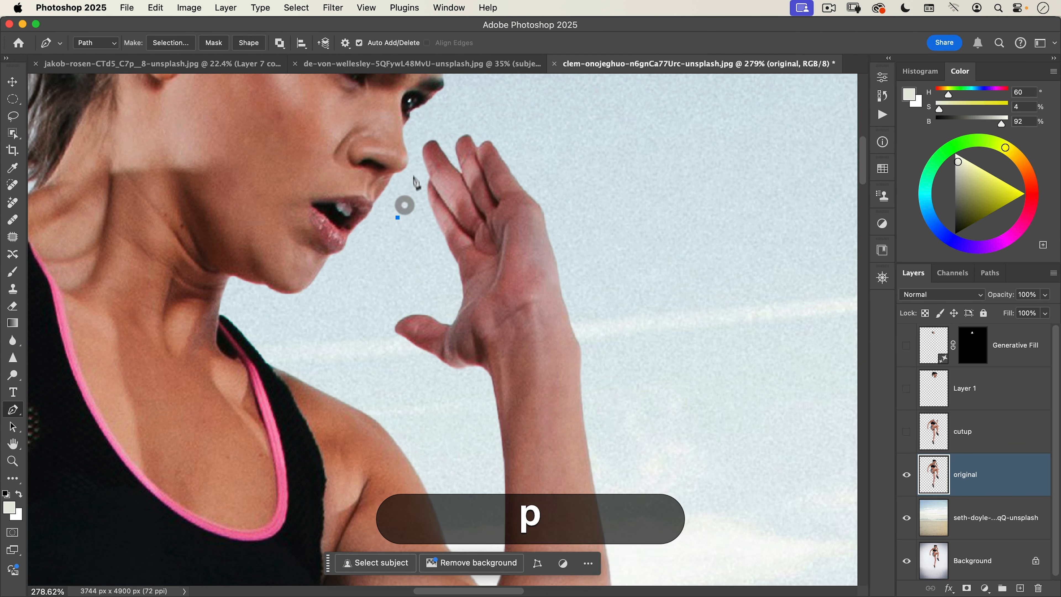
left_click(412, 164)
left_click(422, 123)
left_click_drag(496, 102, 521, 118)
left_click_drag(578, 182, 585, 225)
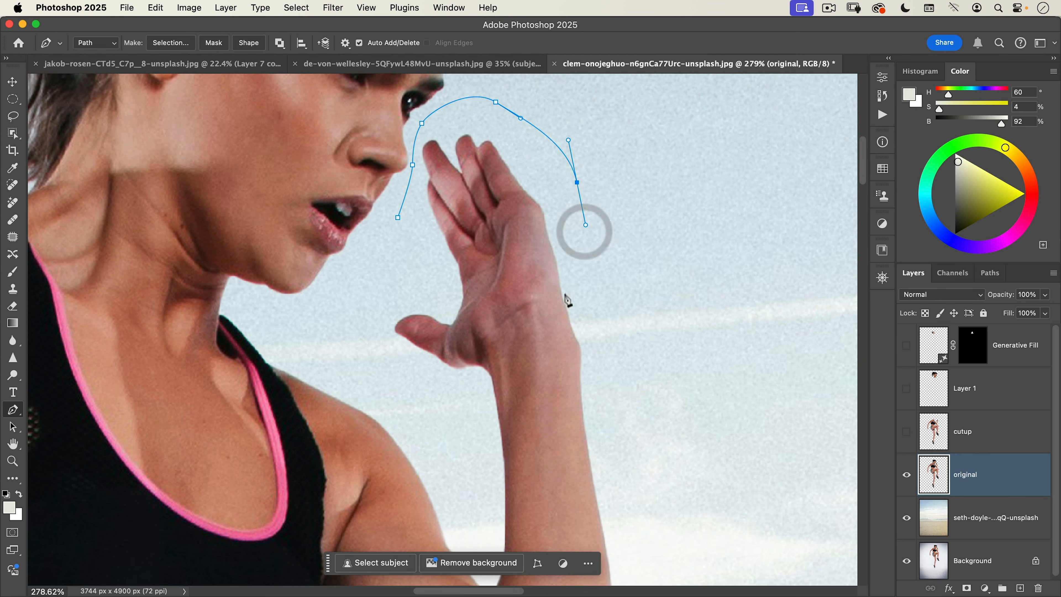
key("super+space")
left_click(581, 295)
left_click_drag(553, 299, 470, 343)
left_click_drag(431, 394, 358, 420)
left_click_drag(307, 394, 292, 361)
left_click_drag(288, 290, 304, 229)
left_click(311, 178)
left_click(312, 181)
- Turn the hand path into a selection, copy it to a new layer, and place that layer above cutup
right_click(357, 204)
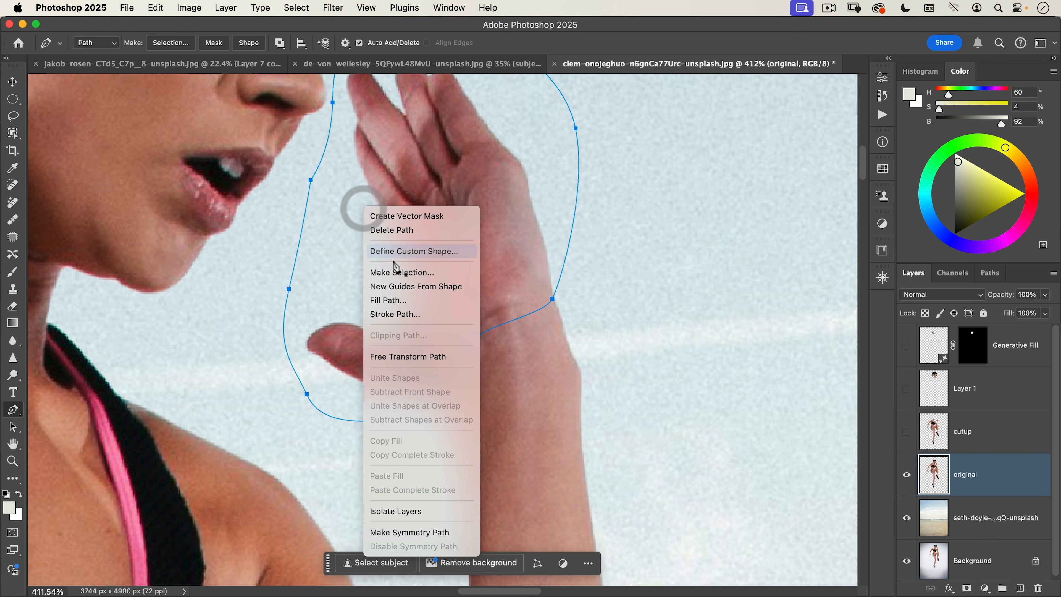
left_click(397, 271)
key("Return")
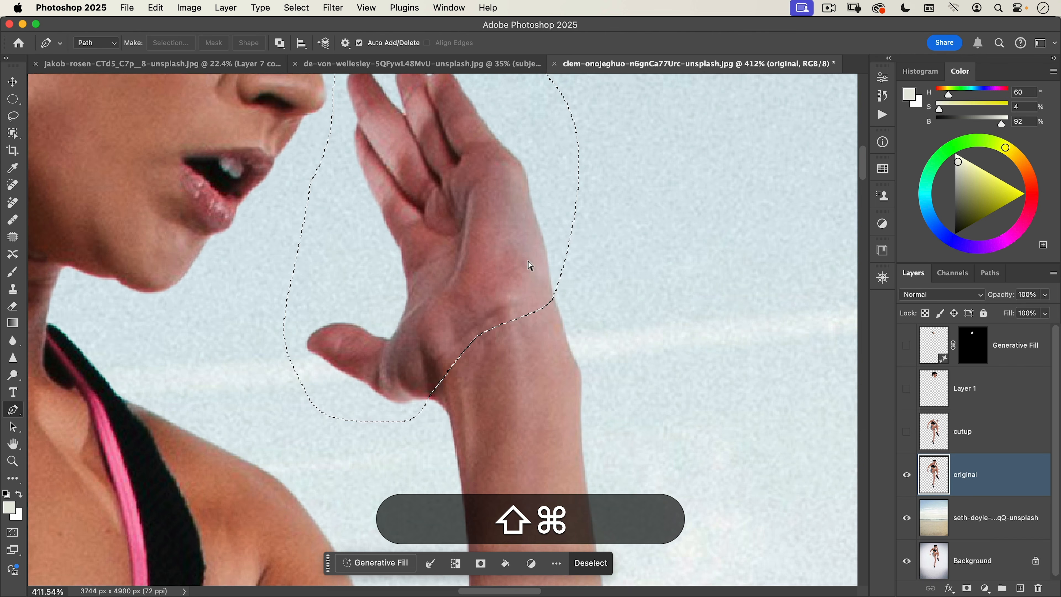
key("super+j")
left_click_drag(940, 474, 936, 433)
- Show the cutup layer and erase its raised hand down to the wrist
left_click(906, 474)
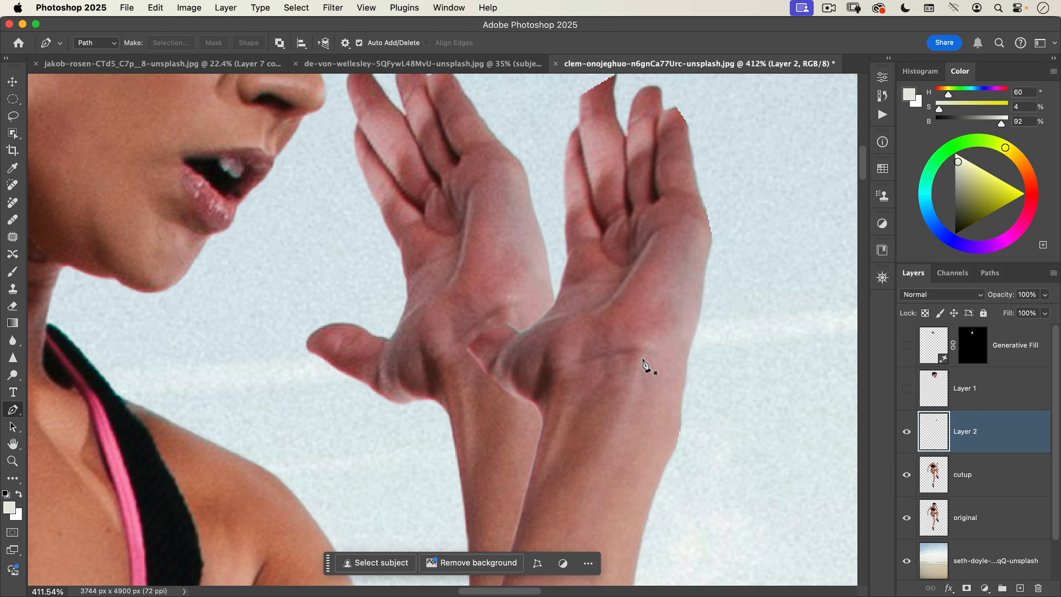
left_click(932, 474)
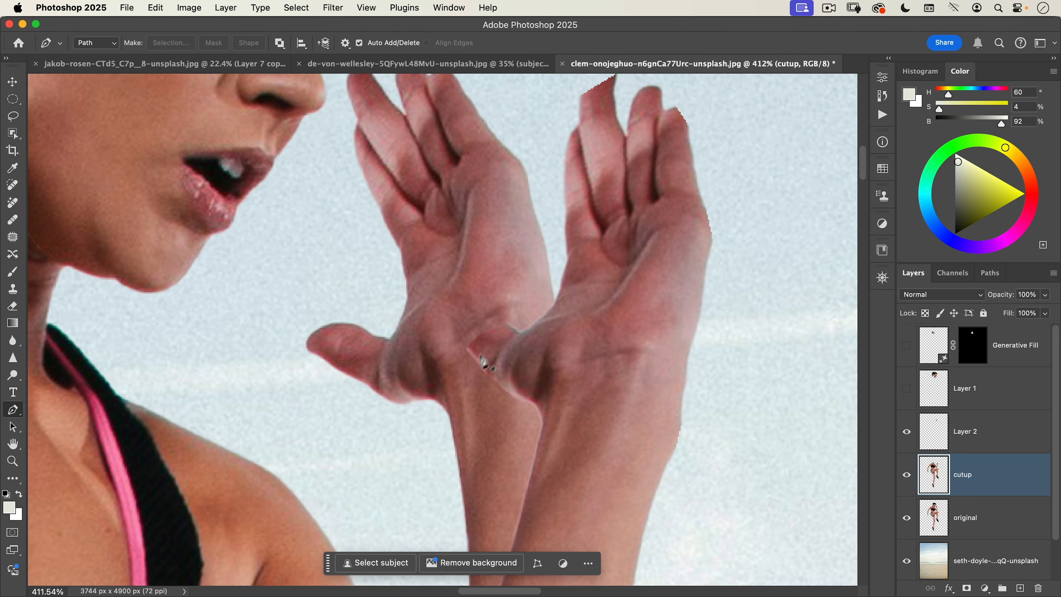
key("e")
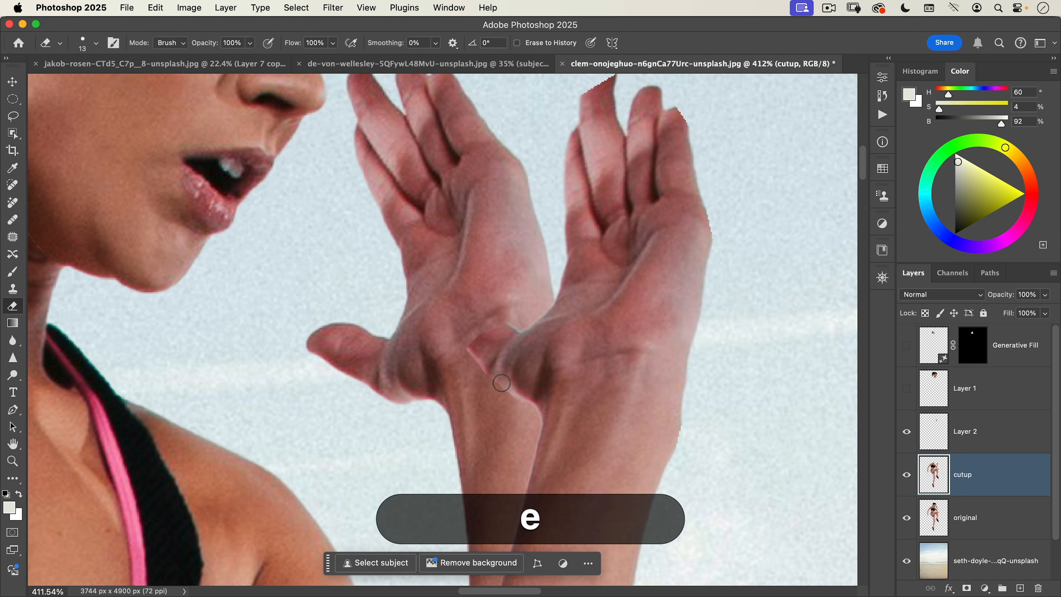
mouse_move(483, 395)
left_mouse_down()
mouse_move(530, 375)
mouse_move(501, 404)
mouse_move(521, 398)
mouse_move(516, 421)
mouse_move(540, 363)
mouse_move(570, 342)
mouse_move(639, 332)
mouse_move(683, 357)
mouse_move(708, 400)
mouse_move(703, 370)
mouse_move(664, 313)
mouse_move(508, 334)
mouse_move(460, 354)
mouse_move(673, 293)
mouse_move(730, 310)
mouse_move(557, 253)
mouse_move(759, 260)
mouse_move(647, 231)
mouse_move(692, 253)
mouse_move(617, 88)
mouse_move(661, 119)
mouse_move(656, 96)
mouse_move(702, 163)
mouse_move(638, 202)
mouse_move(597, 162)
mouse_move(584, 100)
mouse_move(574, 254)
mouse_move(616, 147)
left_mouse_up()
- Move the copied hand on Layer 2 toward the repositioned wrist, hide the original layer, and show Layer 1 and Generative Fill
key("space")
scroll(538, 239, "down", 5)
key("v")
left_click(935, 437)
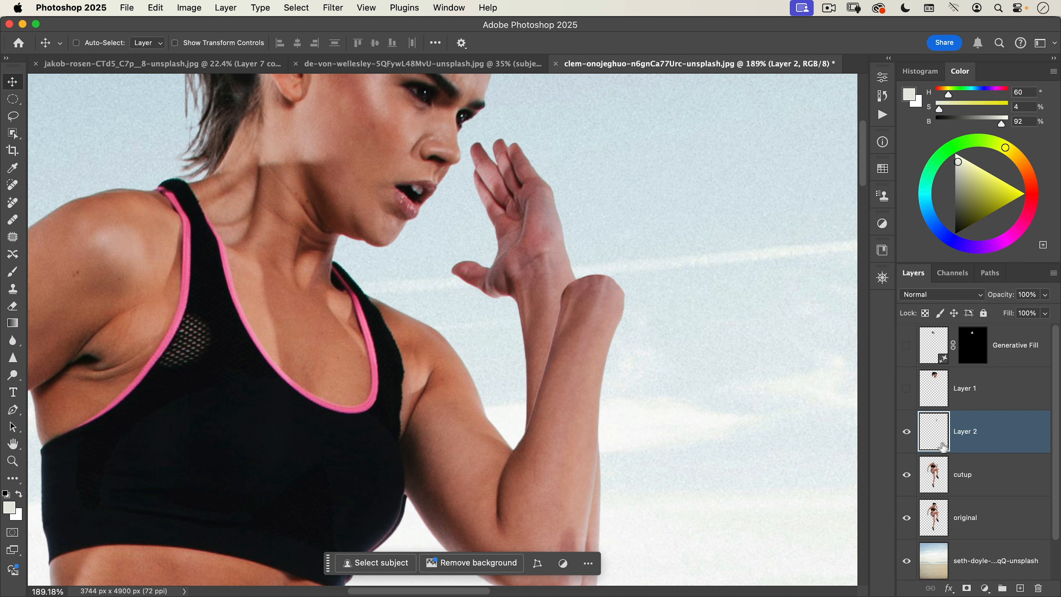
left_click_drag(505, 183, 558, 175)
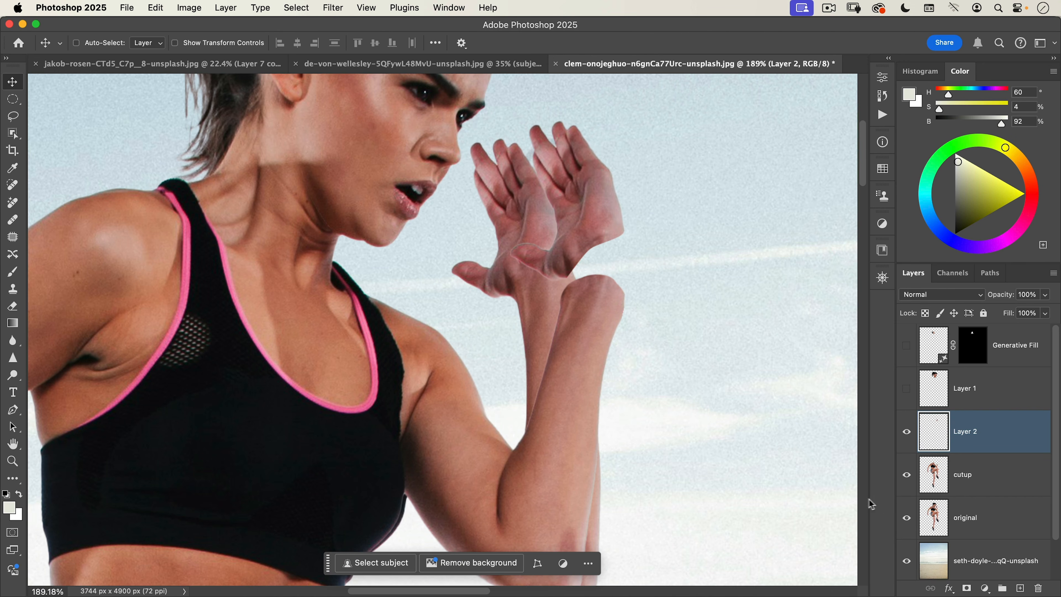
left_click(905, 518)
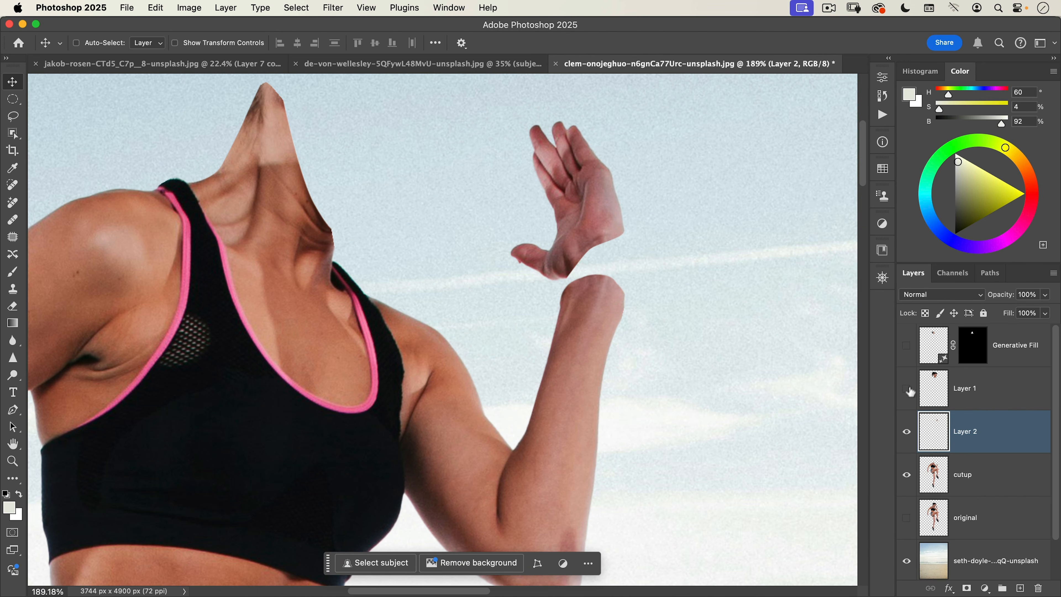
left_click_drag(907, 390, 907, 349)
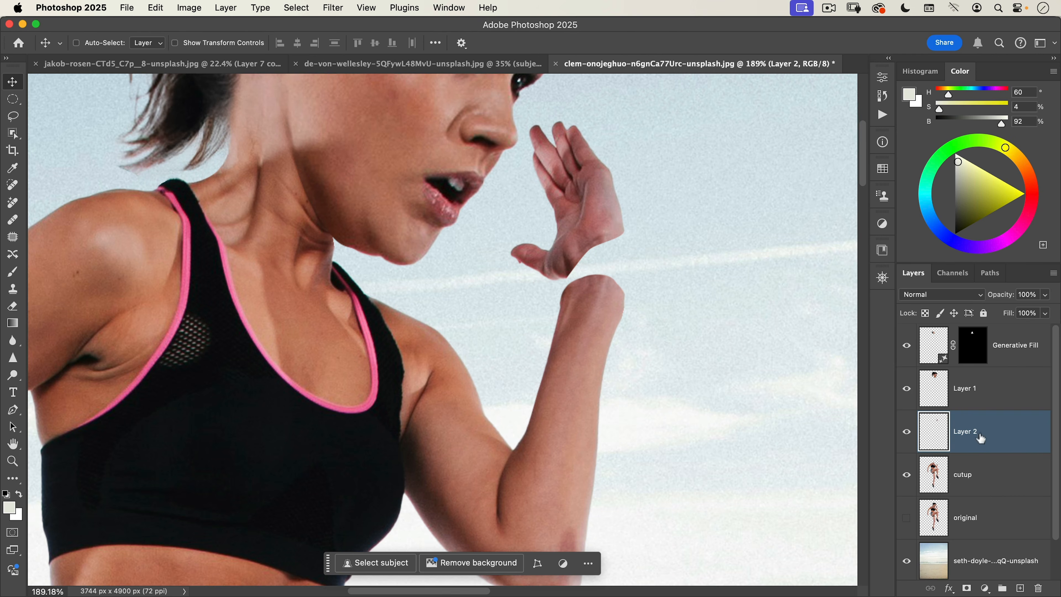
- Free Transform the Layer 2 hand onto the wrist, rotating it about 27.5° and enlarging it to about 140% around a wrist pivot
key("super+t")
left_click_drag(652, 227, 652, 283)
left_click_drag(593, 224, 588, 276)
left_click_drag(683, 183, 723, 146)
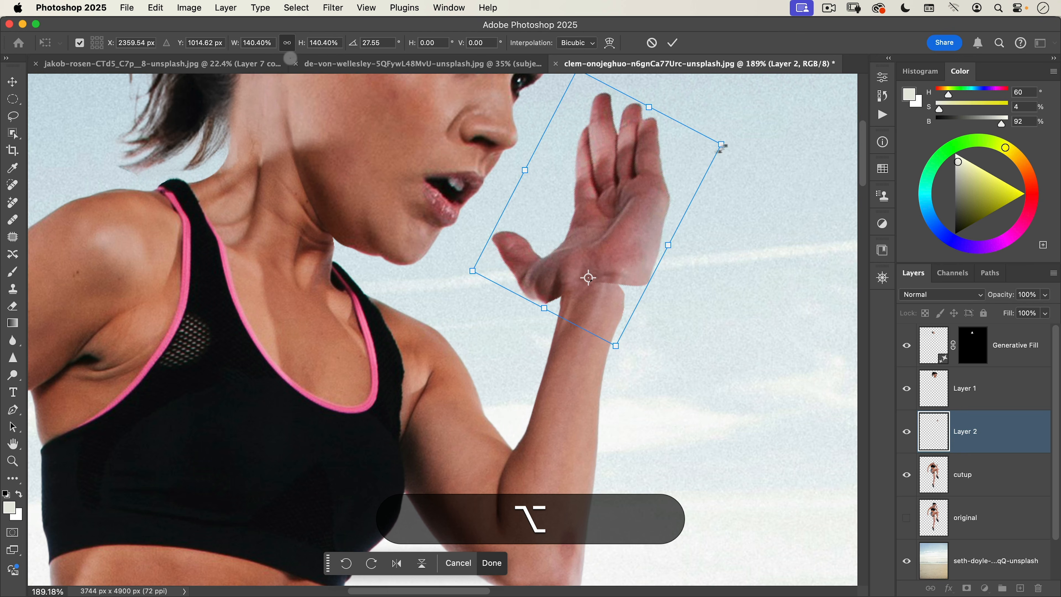
double_click(247, 44)
type("40")
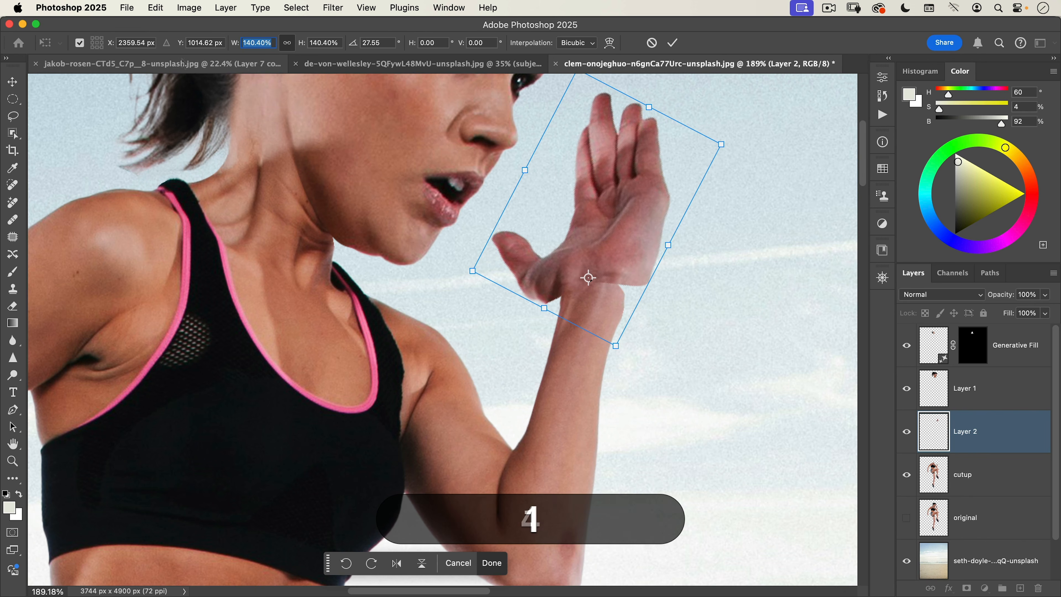
key("Return")
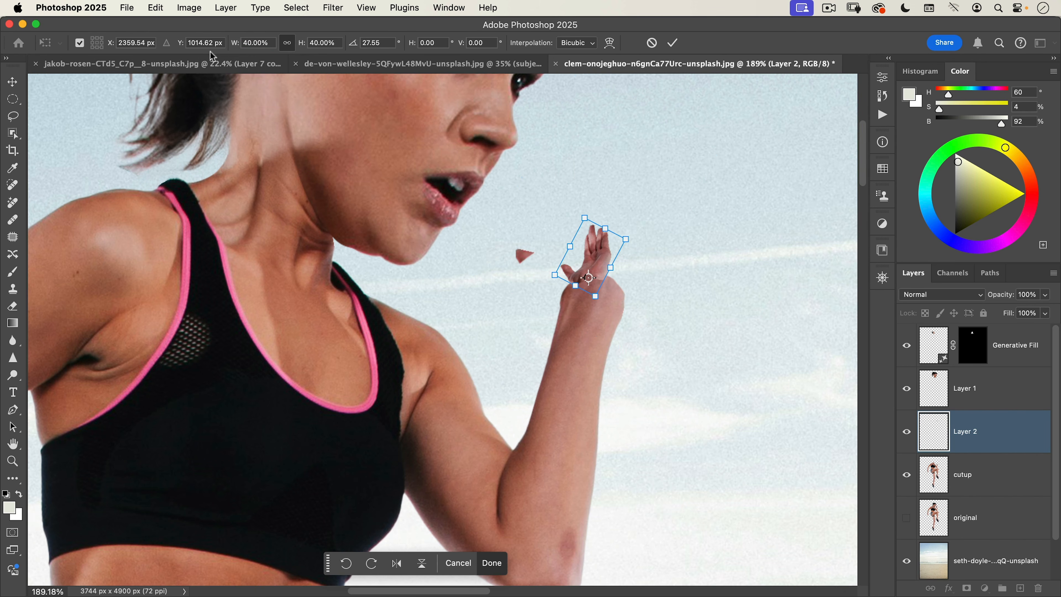
- Set the hand's scale to 140%, apply the transform, and nudge the hand slightly outward over the wrist
double_click(249, 43)
type("140")
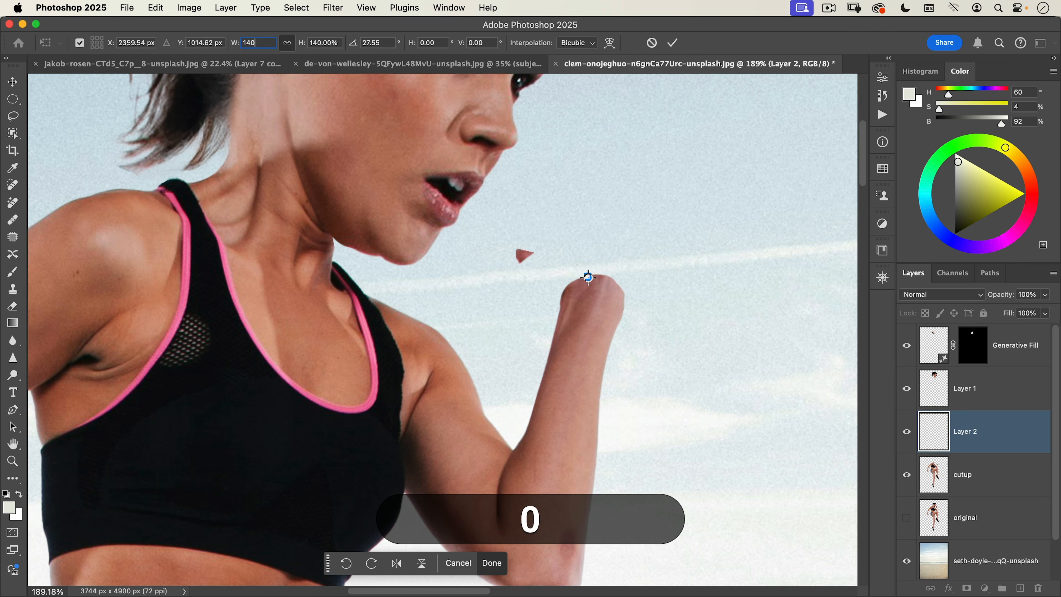
key("Tab")
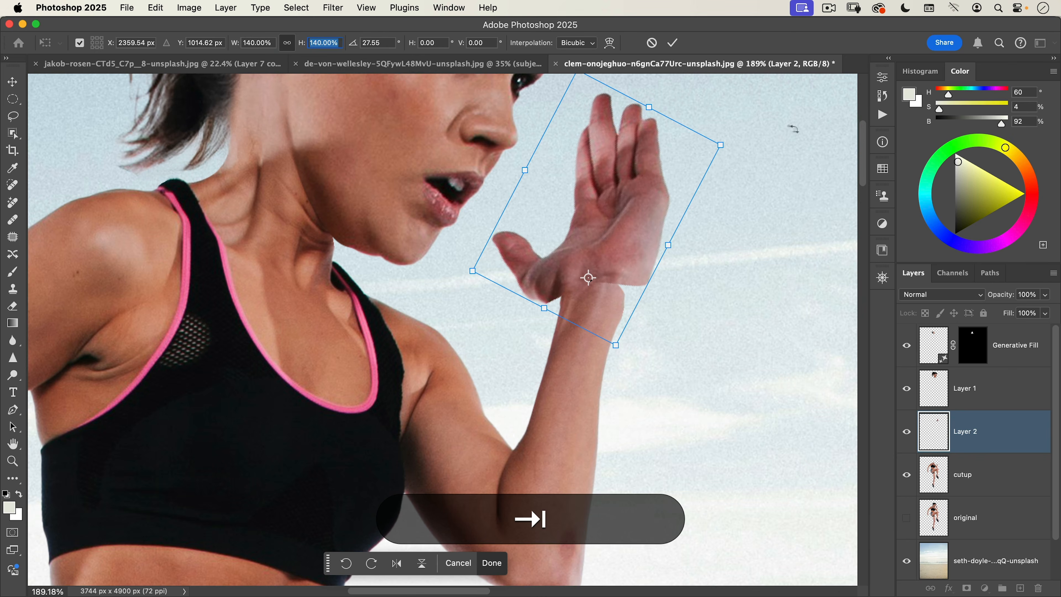
left_click(672, 42)
mouse_move(615, 248)
left_mouse_down()
mouse_move(620, 236)
mouse_move(624, 248)
left_mouse_up()
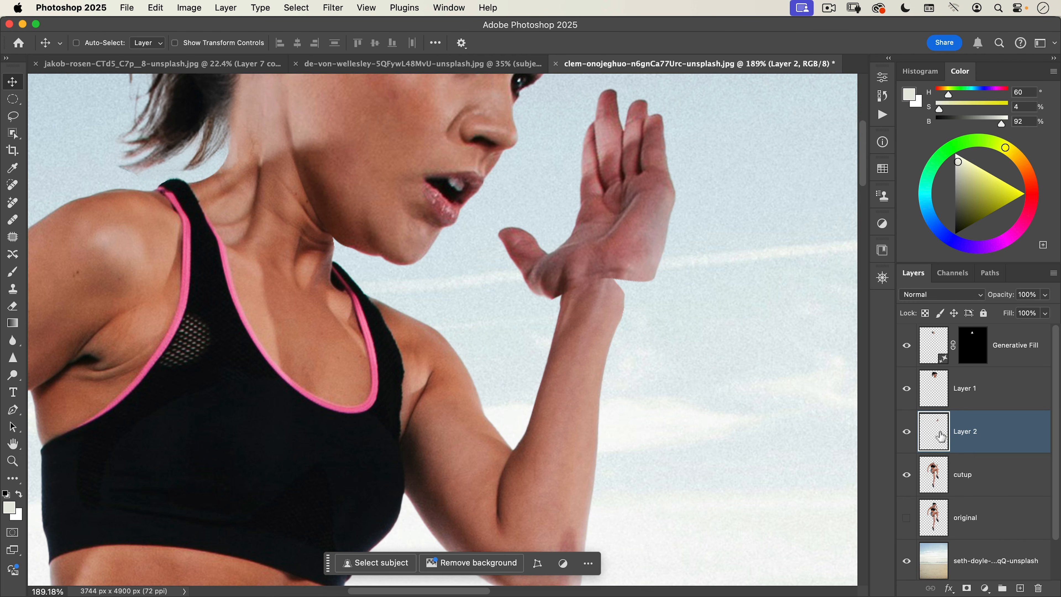
- Warp the base of the Layer 2 hand to fit the forearm's width and angle at the wrist, and apply it
key("super+t")
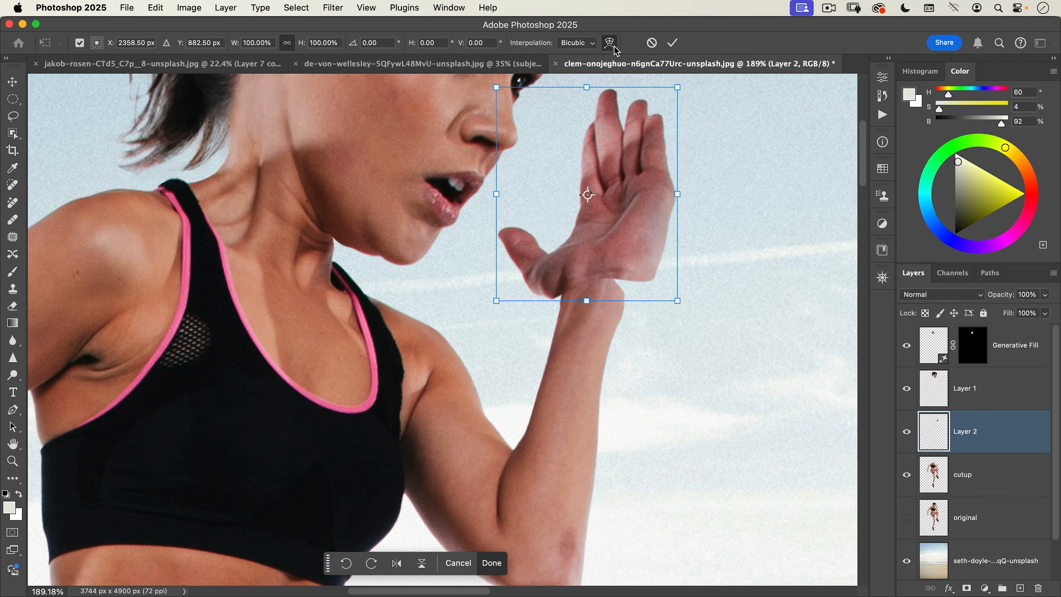
left_click(610, 42)
left_click_drag(664, 291, 637, 316)
left_click_drag(546, 299, 558, 299)
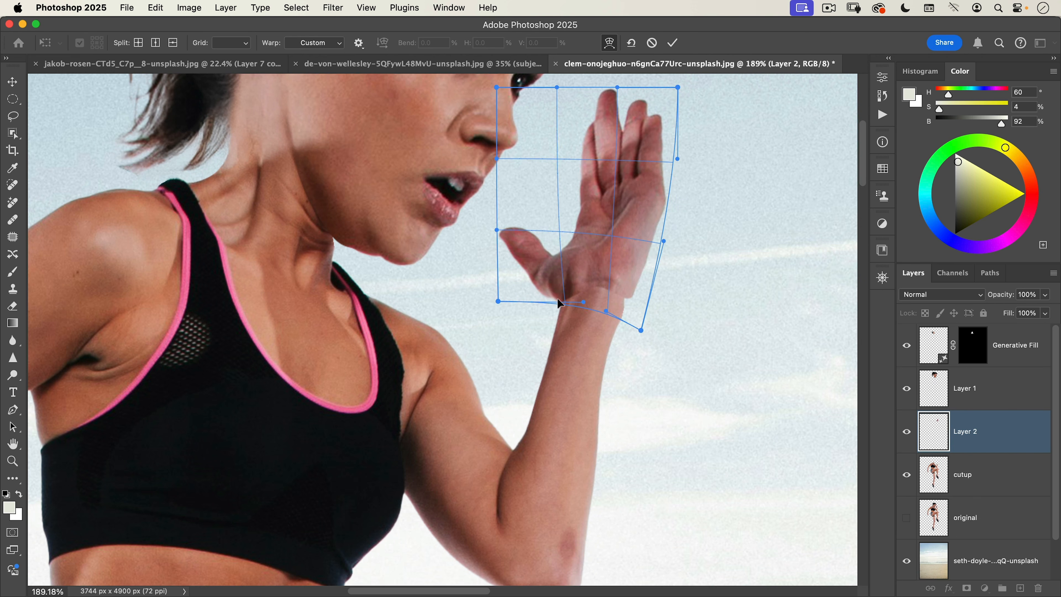
left_click_drag(641, 330, 638, 334)
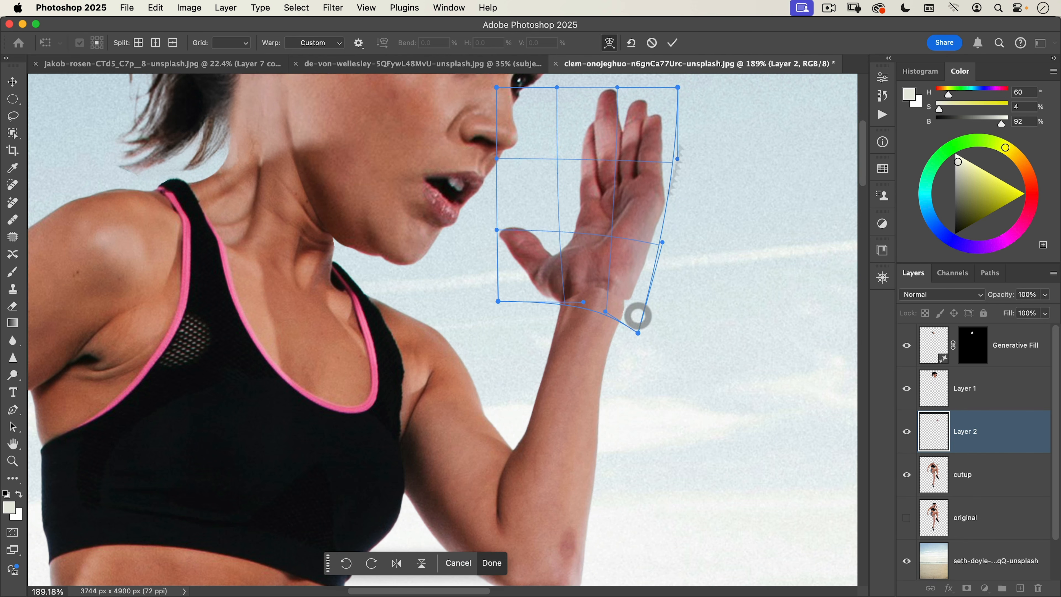
left_click(673, 44)
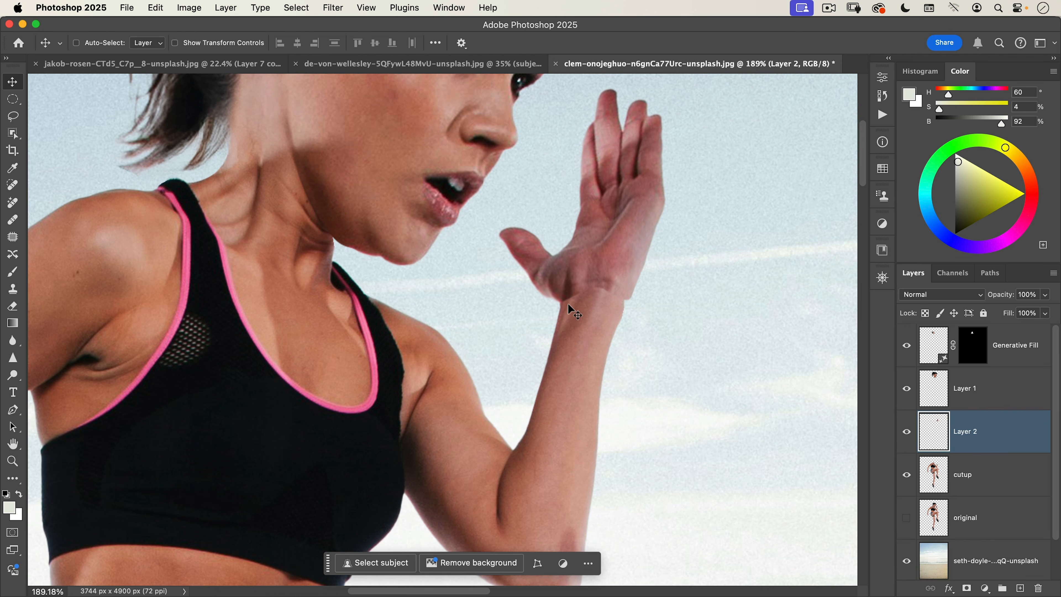
- Lasso the wrist seam, blend it using Generative Fill without a prompt, and keep the first variation
key("l")
left_click_drag(553, 290, 577, 313)
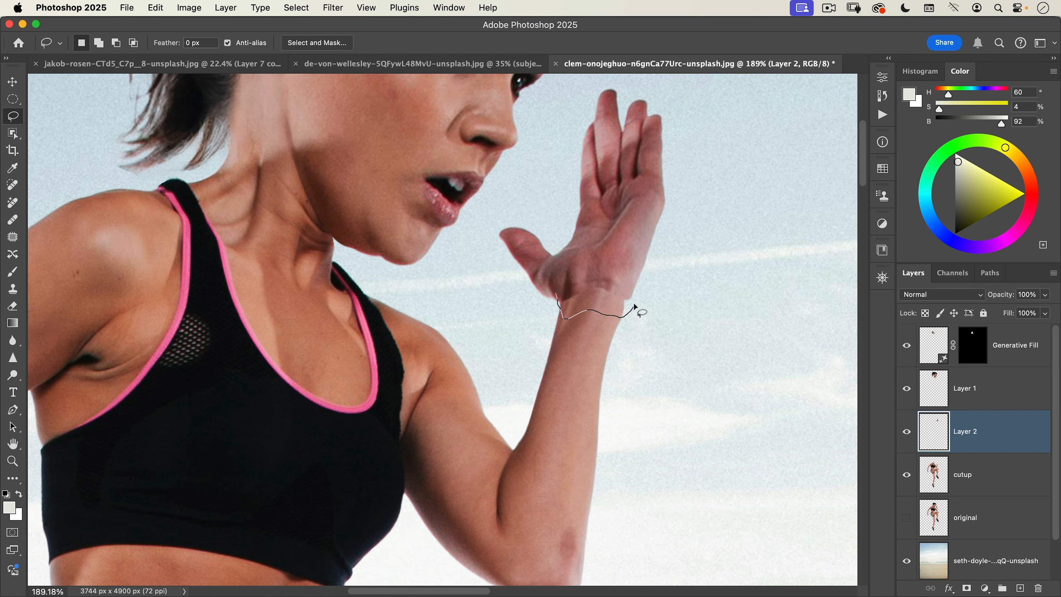
left_click_drag(561, 287, 560, 288)
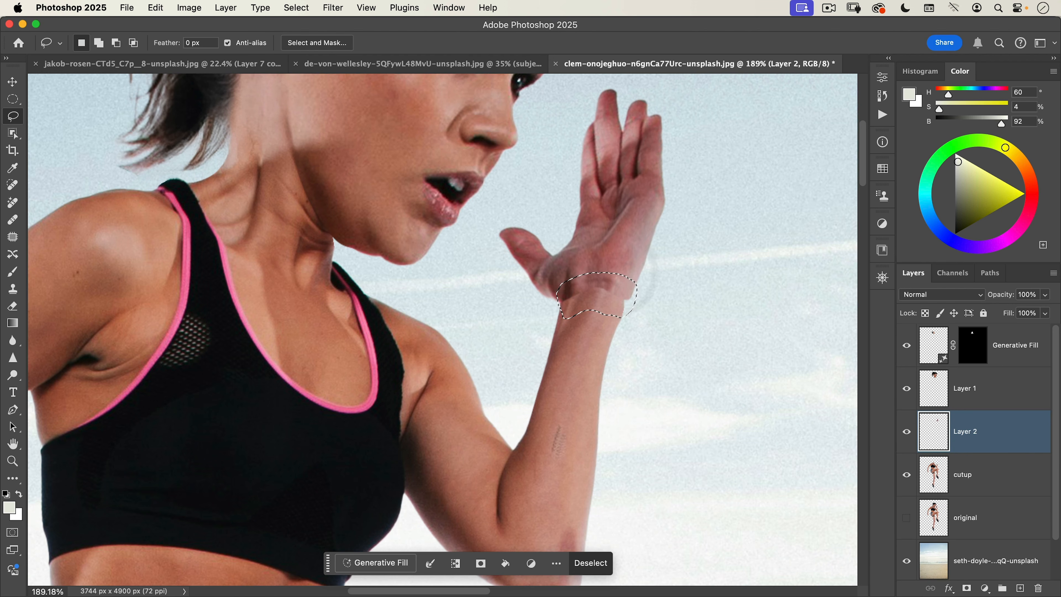
left_click(411, 563)
left_click(619, 569)
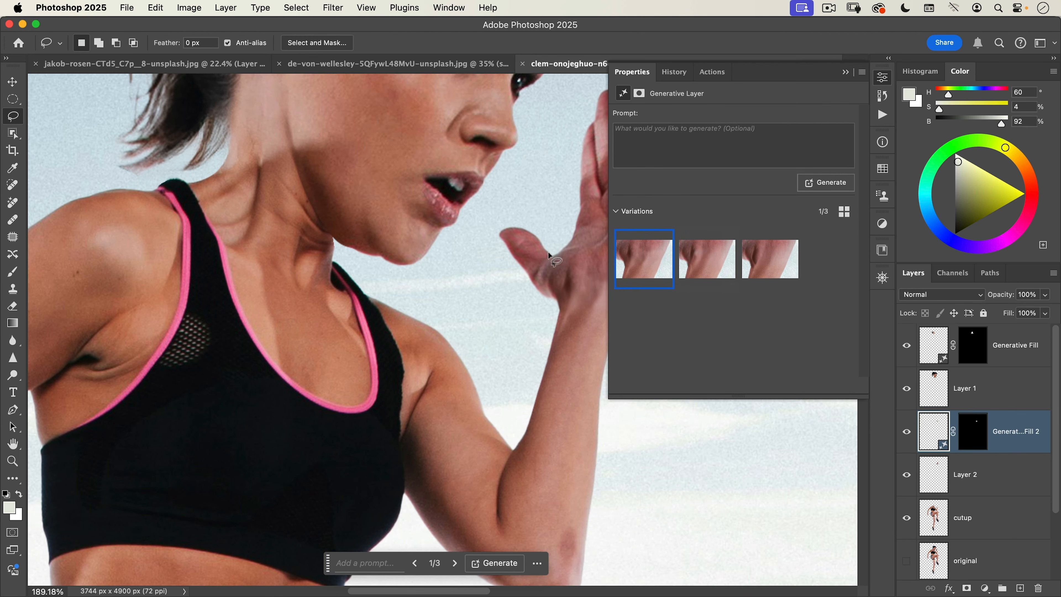
left_click(889, 101)
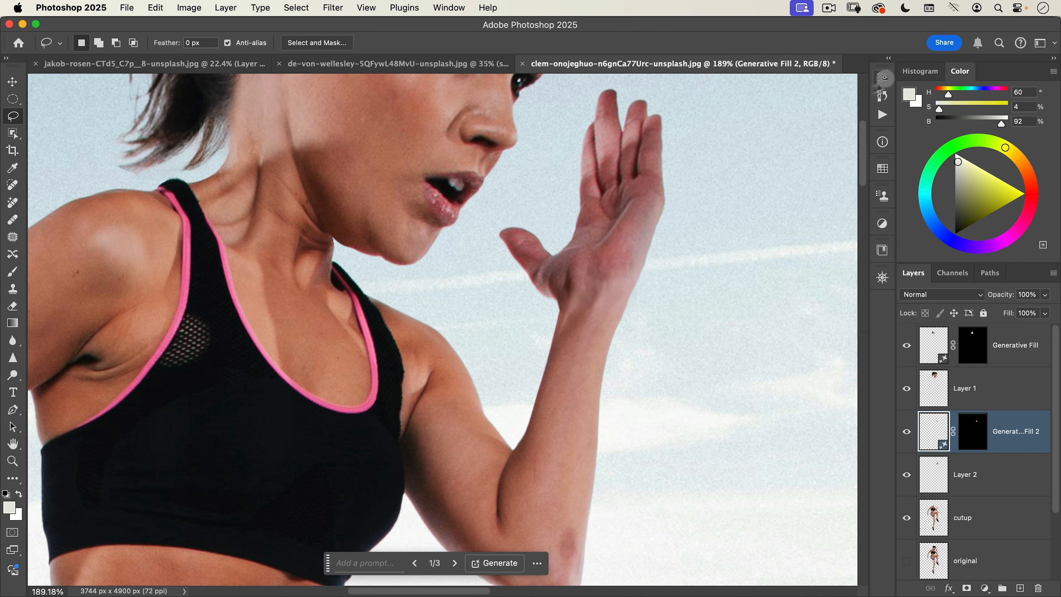
- On the cutup layer, start a Pen path beside the lowered hand and curve it across the wrist
key("super+0")
left_click_drag(470, 287, 481, 246)
key("super+space")
left_click_drag(370, 338, 428, 280)
left_click(931, 519)
key("super+space")
left_click_drag(341, 376, 376, 373)
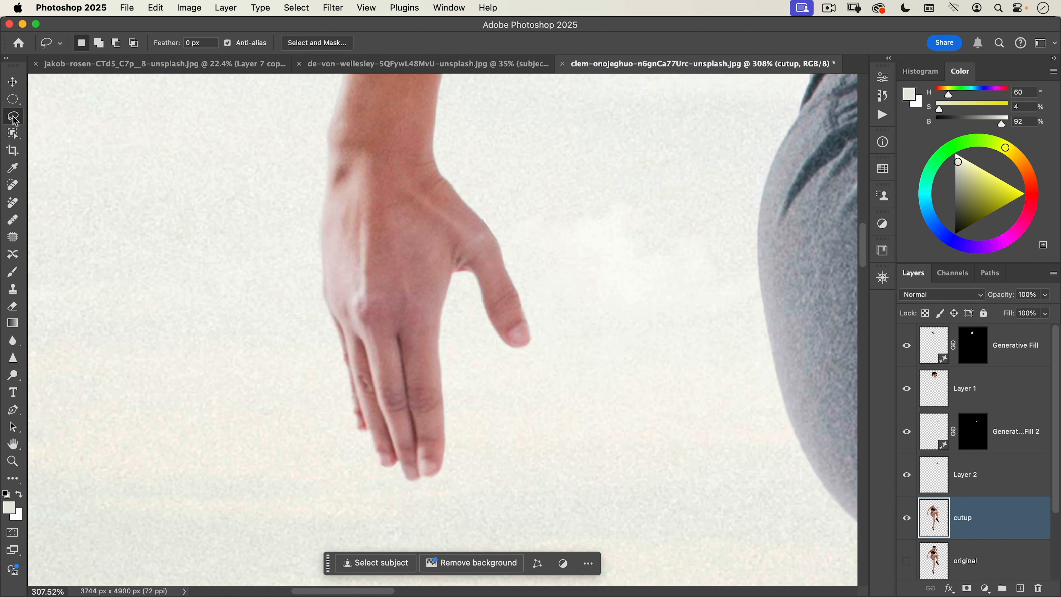
key("p")
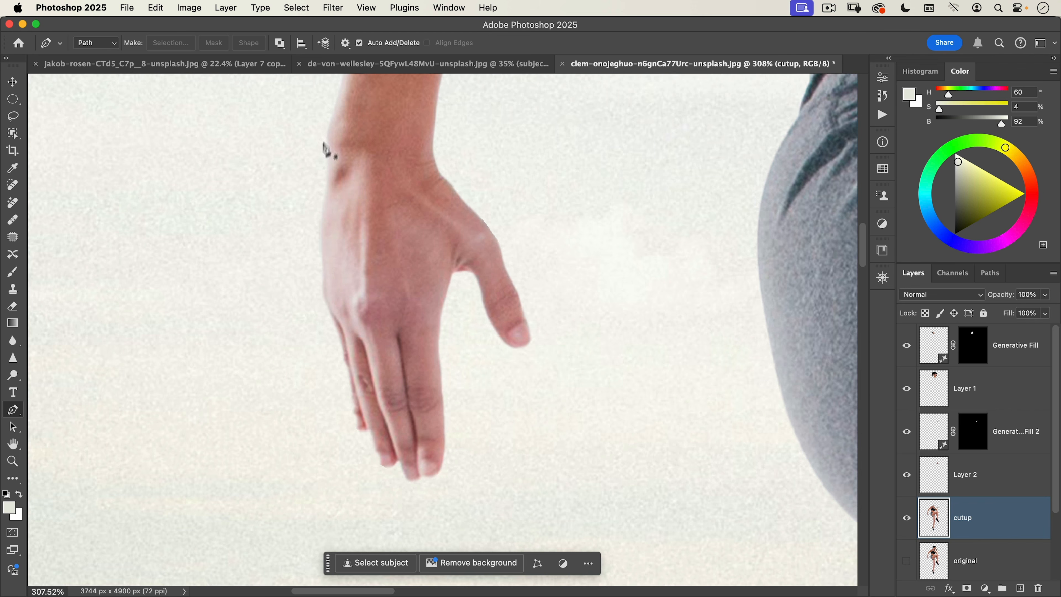
left_click_drag(312, 208, 317, 184)
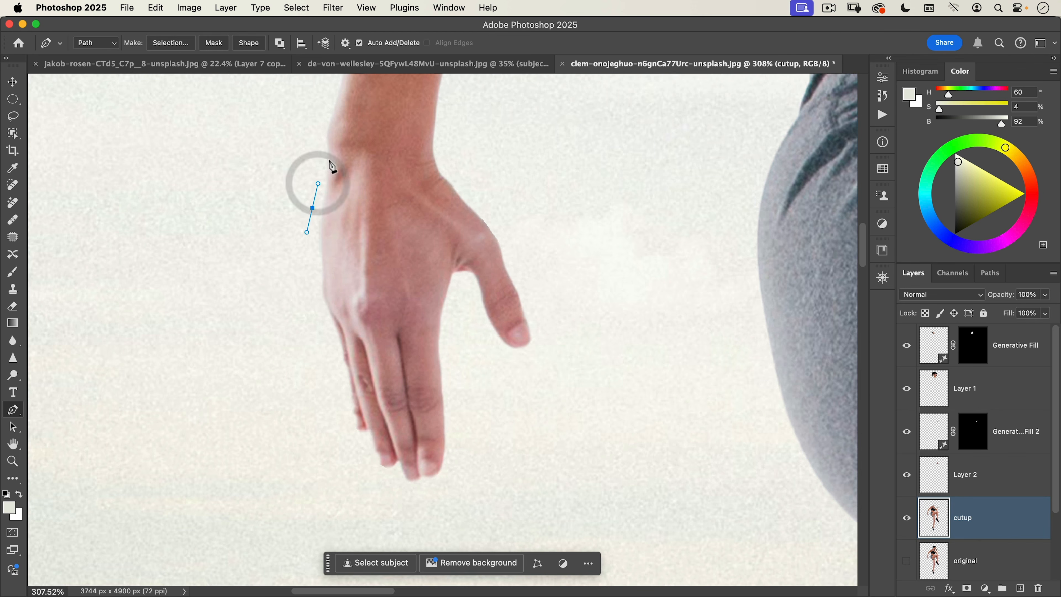
left_click_drag(335, 137, 335, 137)
left_click(399, 128)
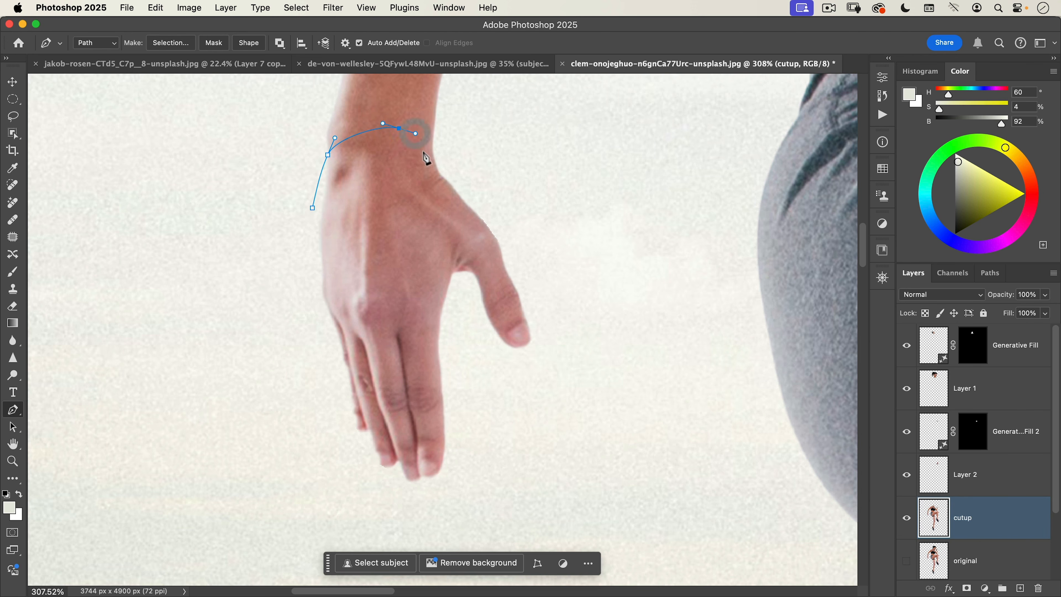
key("super+z")
left_click_drag(398, 142, 398, 142)
- Continue the path loosely around the thumb and fingertips of the lowered hand and close it
left_click_drag(457, 188, 457, 188)
left_click_drag(559, 254, 569, 285)
left_click_drag(581, 346, 575, 372)
left_click_drag(521, 445, 500, 467)
left_click_drag(428, 498, 381, 502)
left_click_drag(312, 457, 295, 369)
left_click(313, 207)
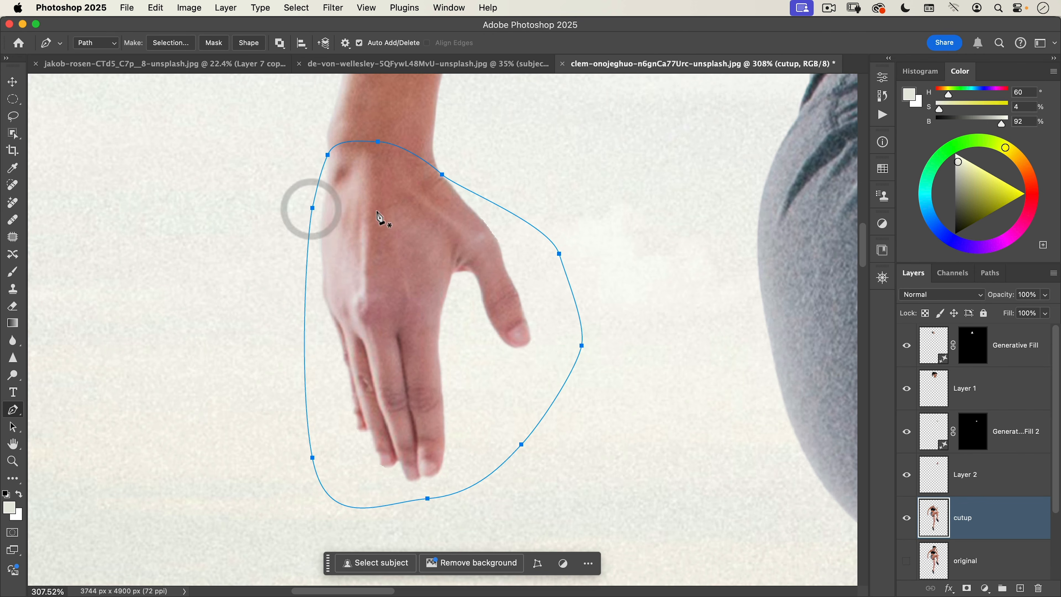
- Convert the hand path to a selection with a 0.1-pixel feather and cut the hand onto its own layer
right_click(377, 208)
left_click(422, 276)
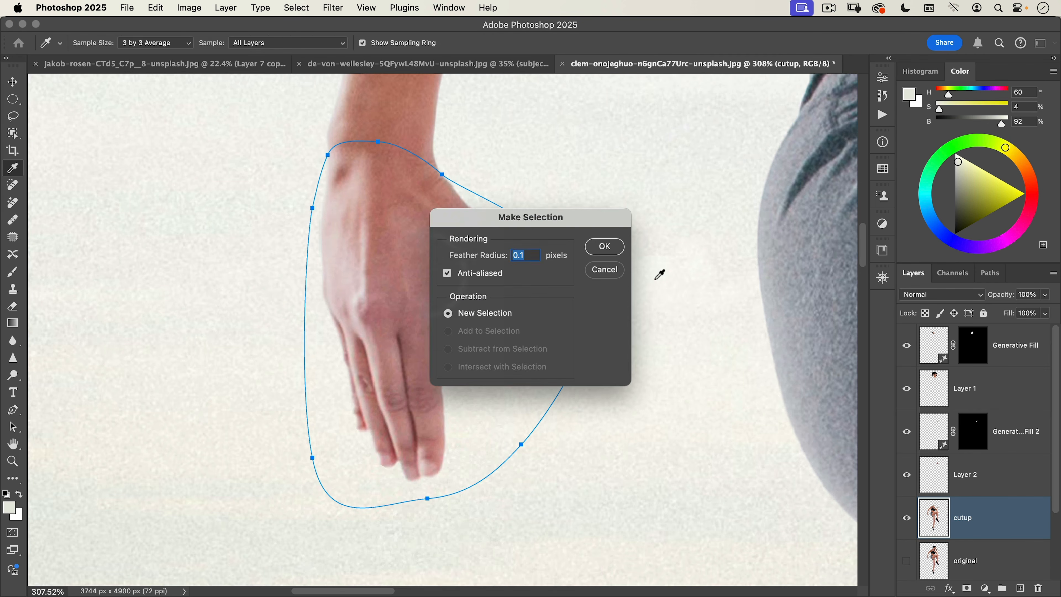
key("ctrl")
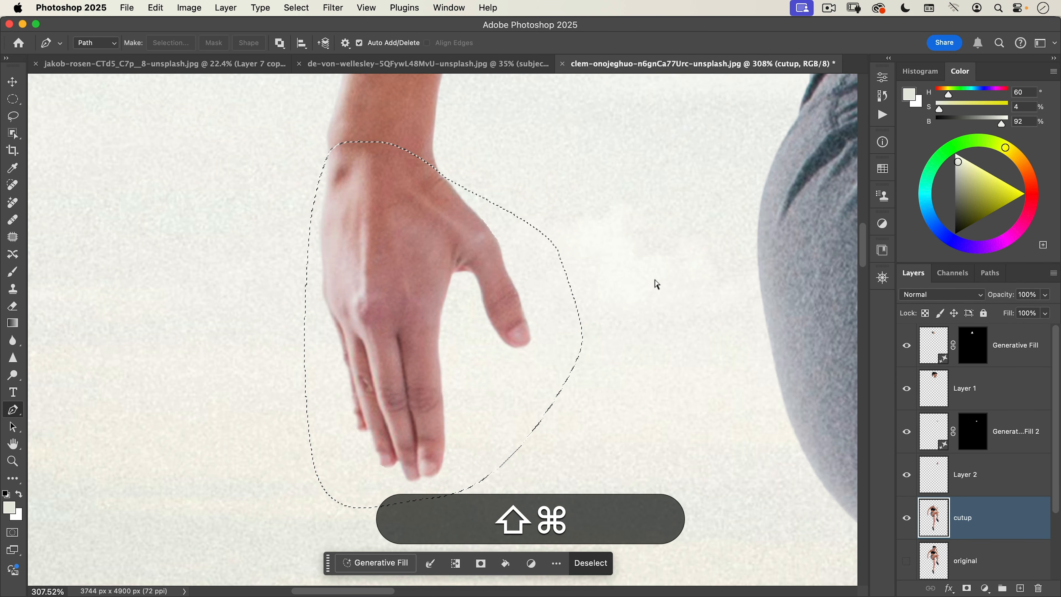
key("shift+super+j")
- Free Transform the lowered hand to 140% scale around a pivot placed on the wrist, and apply it
key("super+t")
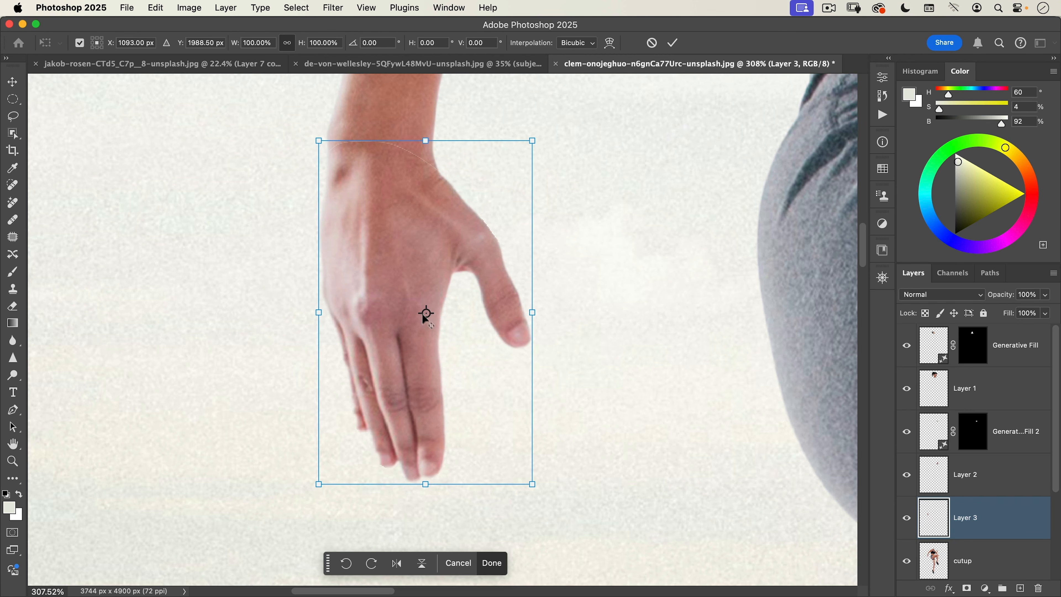
left_click_drag(426, 314, 378, 153)
left_click(251, 42)
type("140")
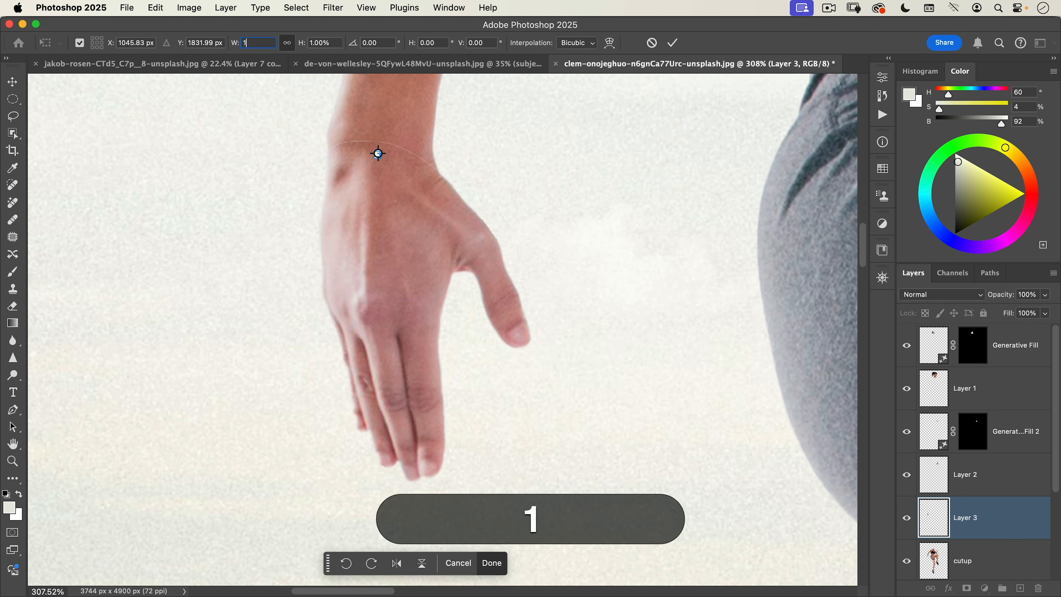
left_click(673, 43)
scroll(355, 190, "down", 5)
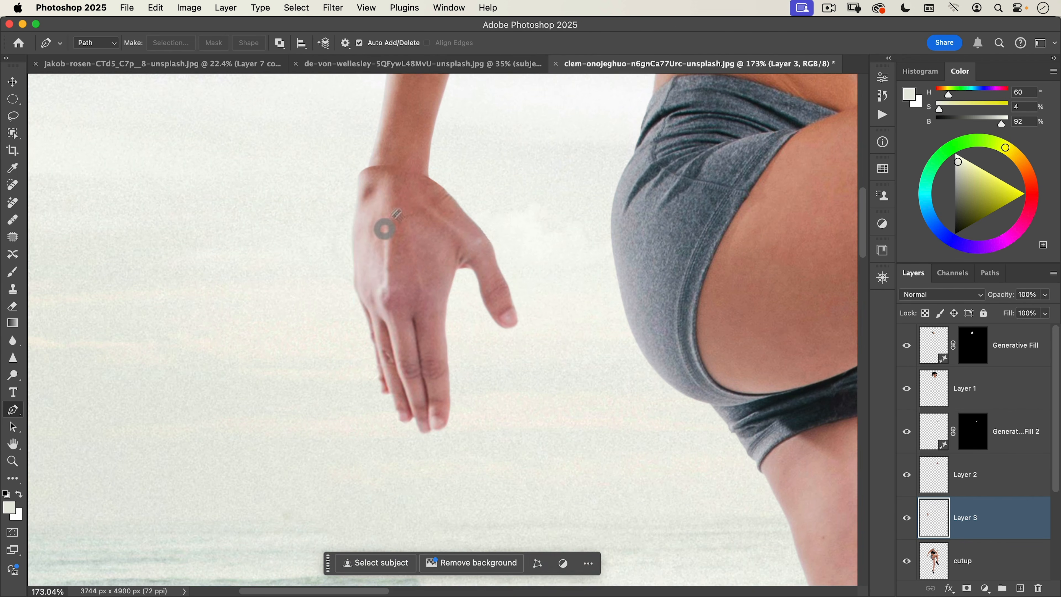
- Warp the wrist end of the Layer 3 hand to match the forearm's width, and apply the warp
key("super+t")
left_click(610, 42)
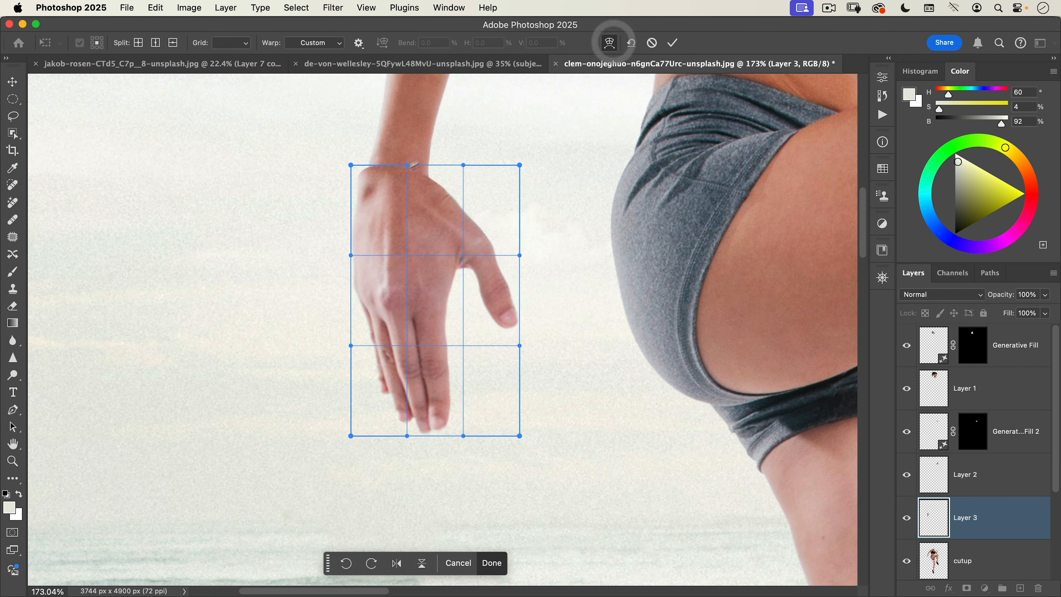
left_click_drag(366, 171, 377, 164)
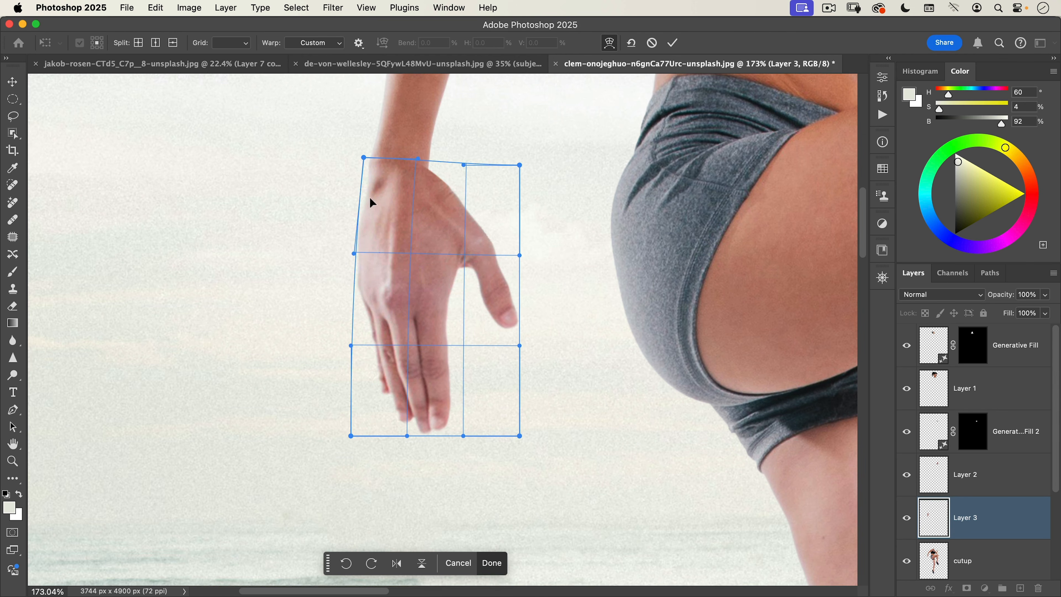
left_click_drag(427, 325, 361, 362)
left_click_drag(526, 379, 450, 325)
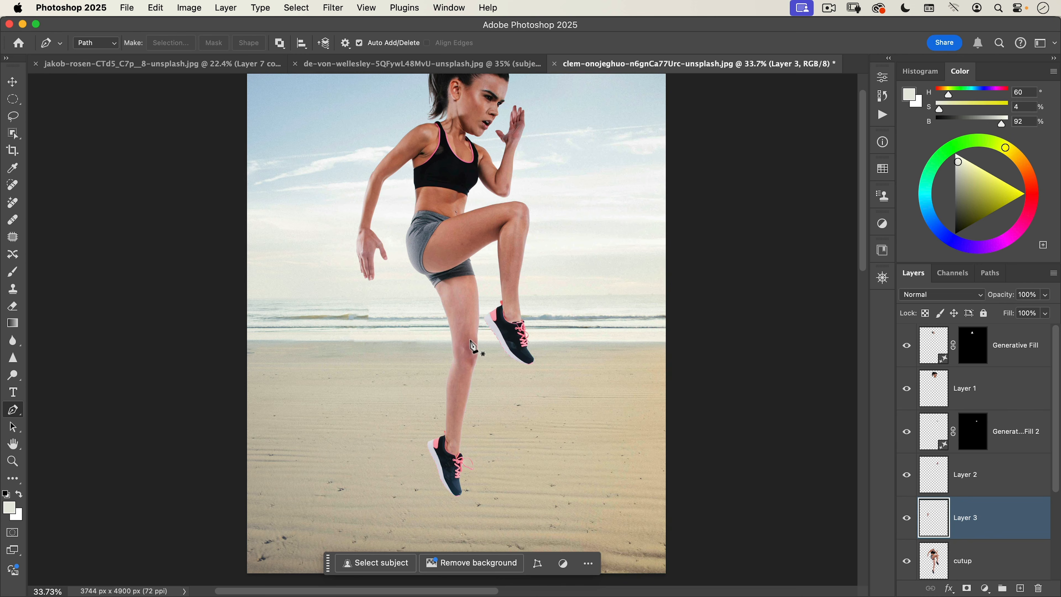
- On the cutup layer, draw a Pen path from the lower shoe's heel tab along the ankle opening to the laces
key("super+space")
left_click_drag(476, 487, 453, 362)
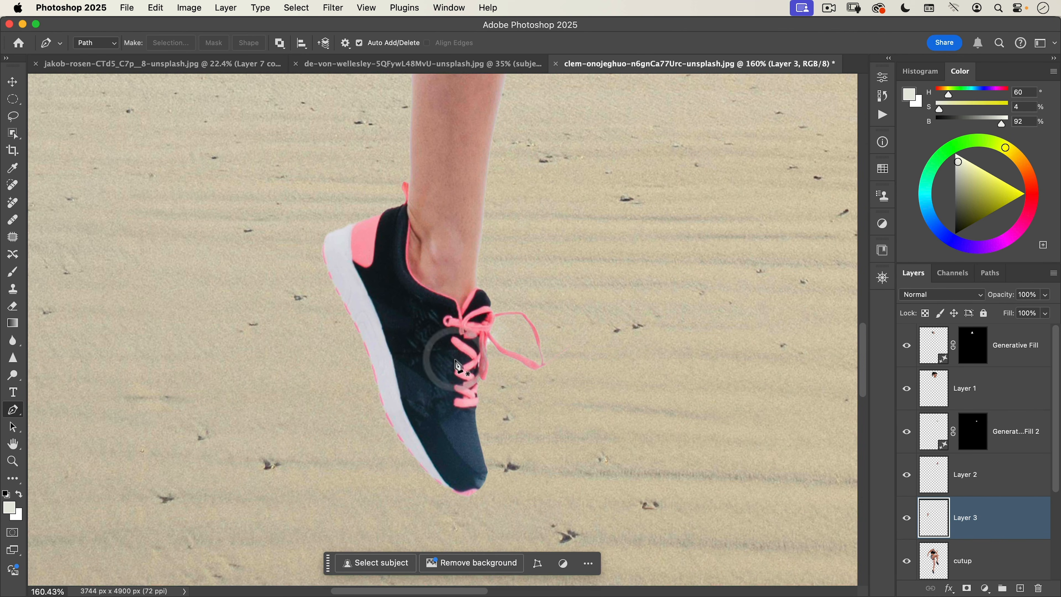
key("v")
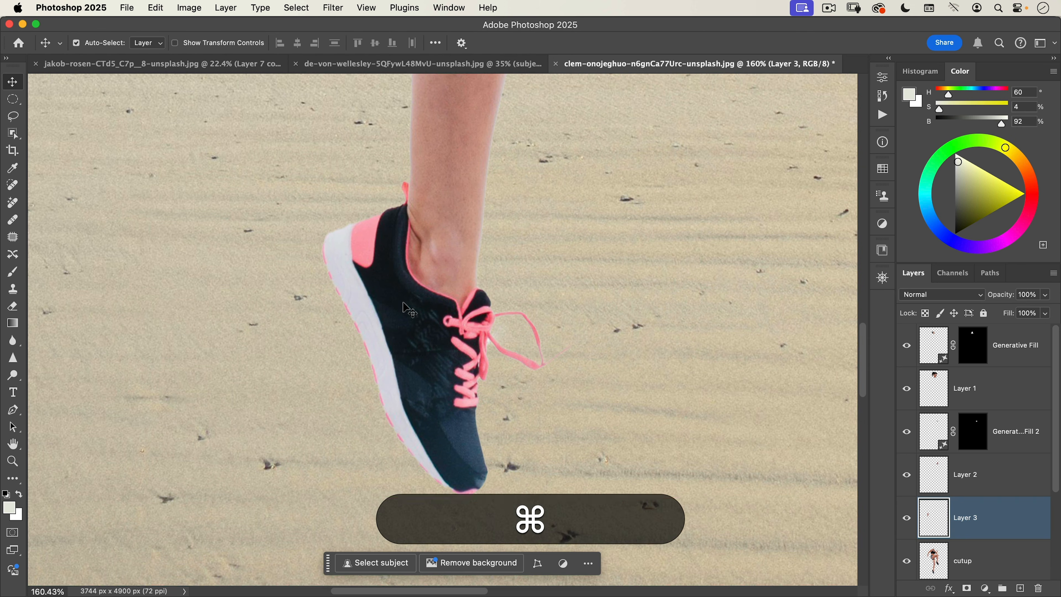
left_click(404, 304, "super")
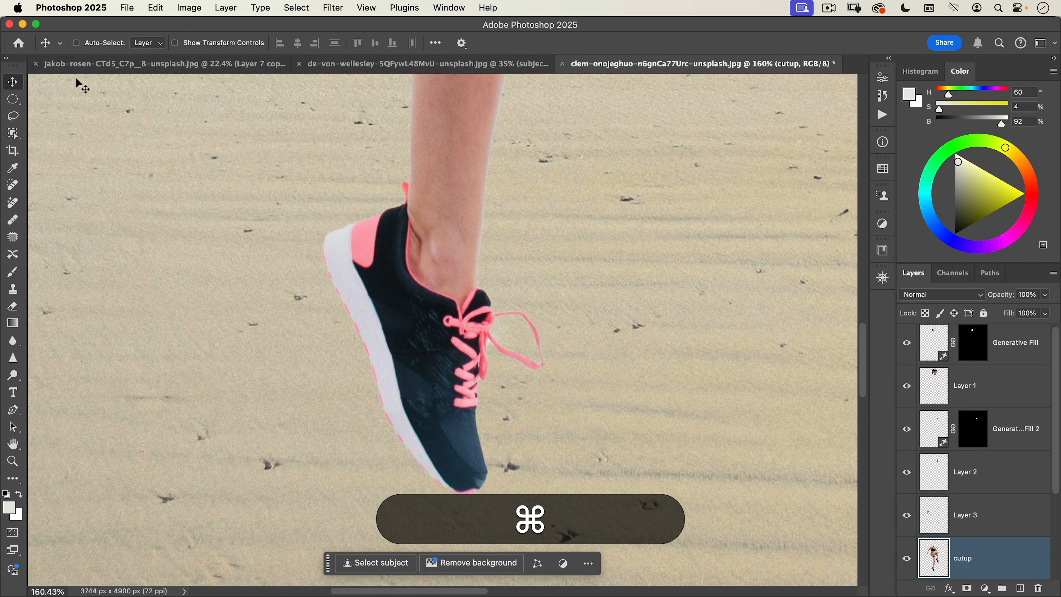
key("p")
left_click_drag(400, 183, 405, 154)
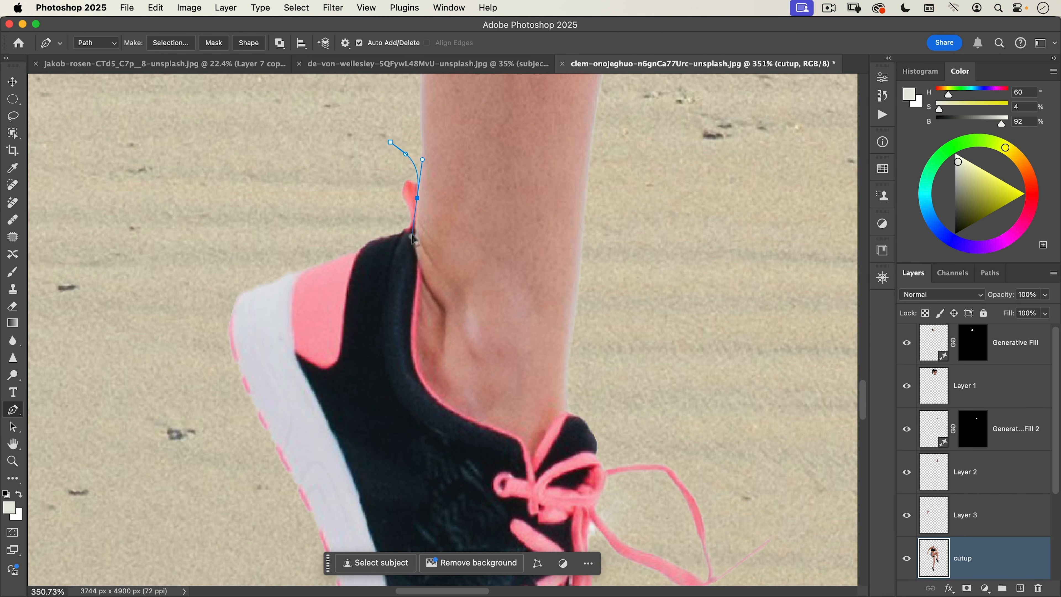
key("super+z")
left_click(418, 192)
left_click(416, 222)
left_click(417, 253)
left_click_drag(418, 256, 421, 264)
left_click_drag(437, 301, 441, 310)
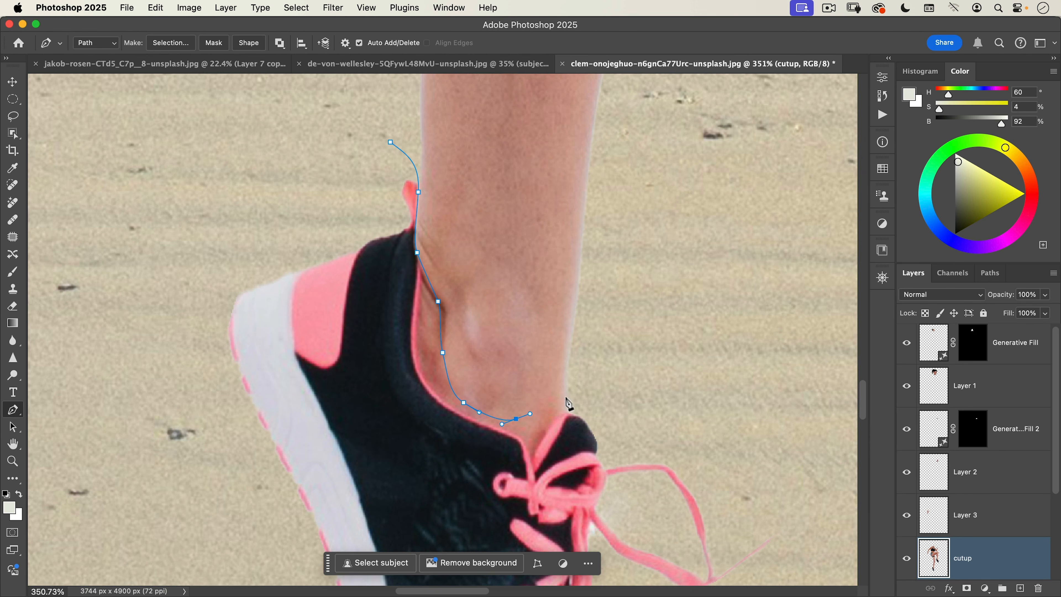
key("super+z")
left_click_drag(528, 428, 537, 426)
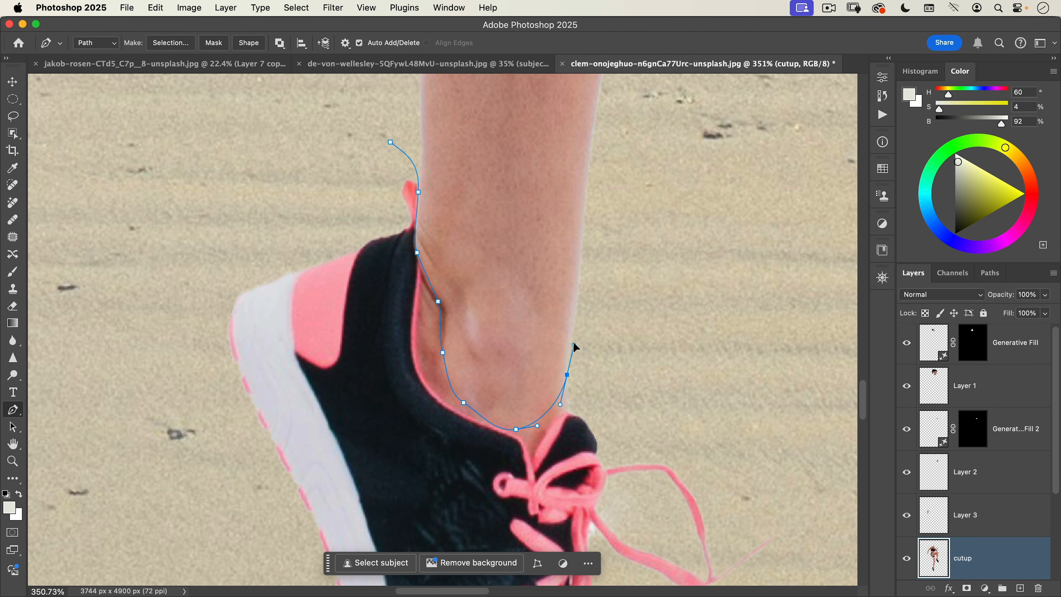
- Continue the path loosely around the lower shoe's laces, toe, sole and heel, and close it
left_click_drag(616, 283, 625, 269)
left_click_drag(709, 311, 731, 338)
left_click_drag(764, 411, 687, 466)
left_click_drag(760, 472, 585, 419)
left_click_drag(591, 480, 476, 441)
left_click_drag(438, 374, 444, 340)
left_click_drag(464, 315, 478, 312)
left_click(503, 298)
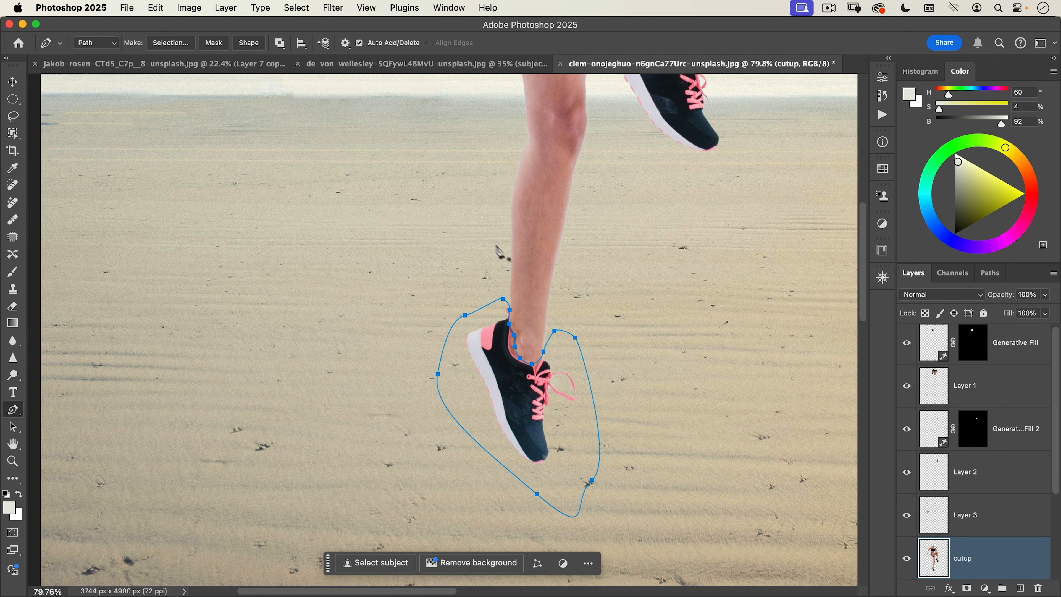
- Convert the path around the lower shoe to a selection and cut the shoe onto its own layer
right_click(483, 236)
left_click(494, 303)
key("Return")
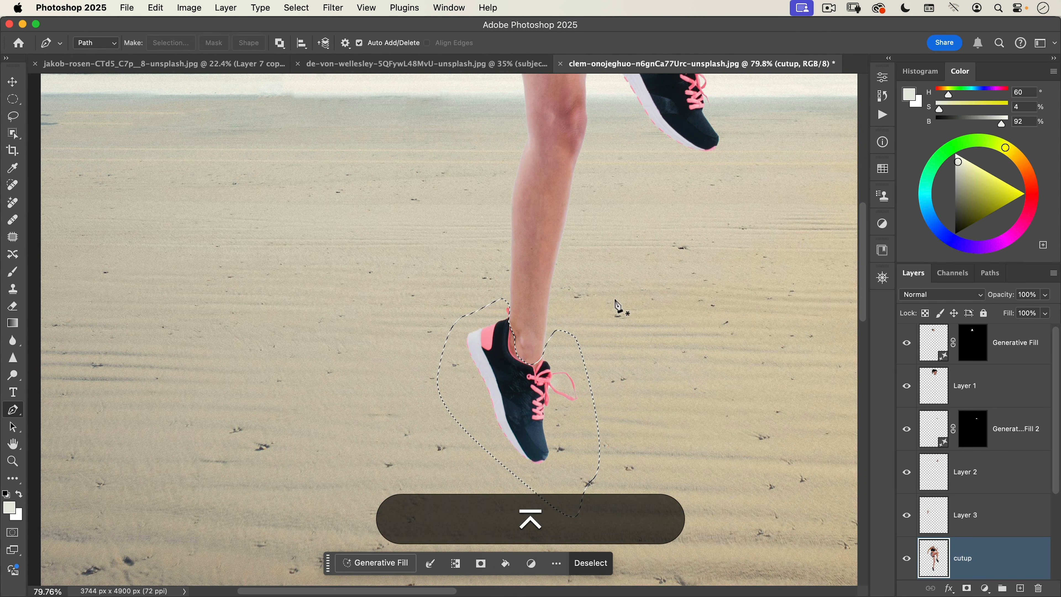
key("shift+super+j")
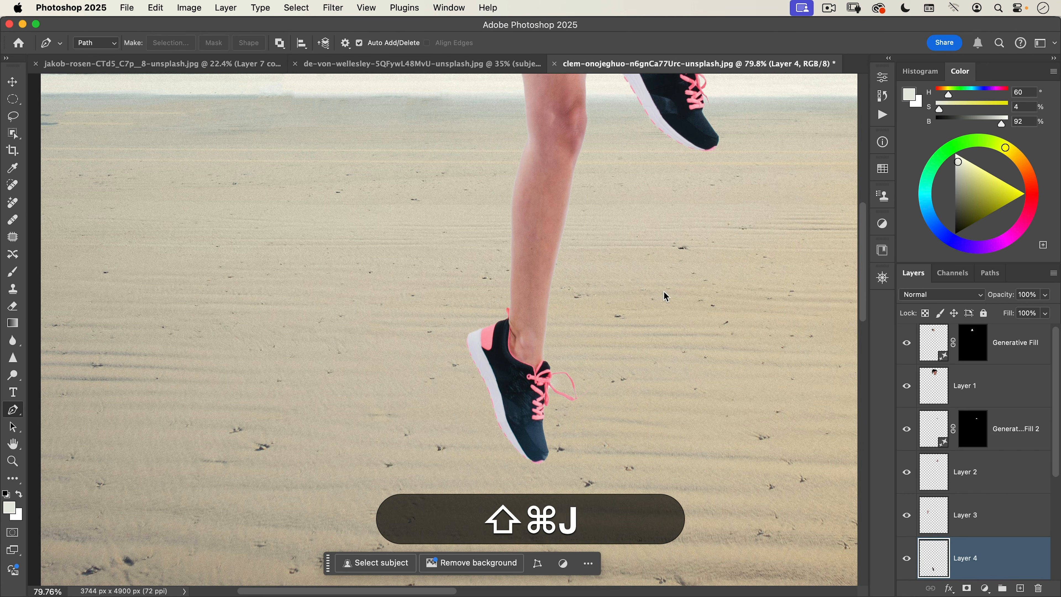
- Move the lower shoe's layer beneath the cutup layer
key("v")
scroll(1002, 539, "down", 4)
left_click_drag(974, 442, 968, 460)
- Free Transform the lower shoe on Layer 4 and set its scale to 135%
key("super+t")
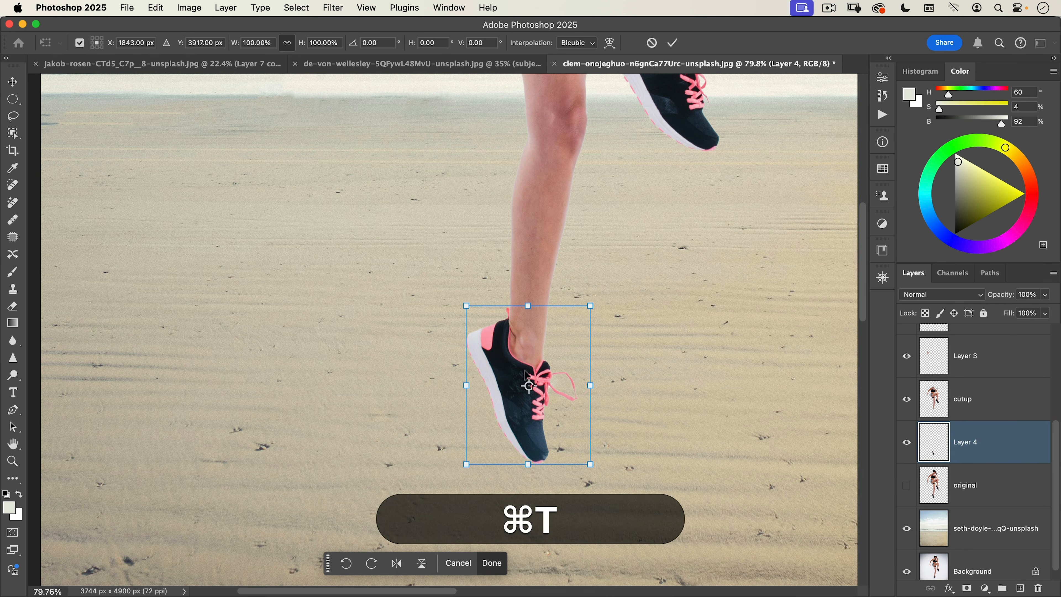
left_click_drag(590, 306, 614, 277)
left_click(257, 43)
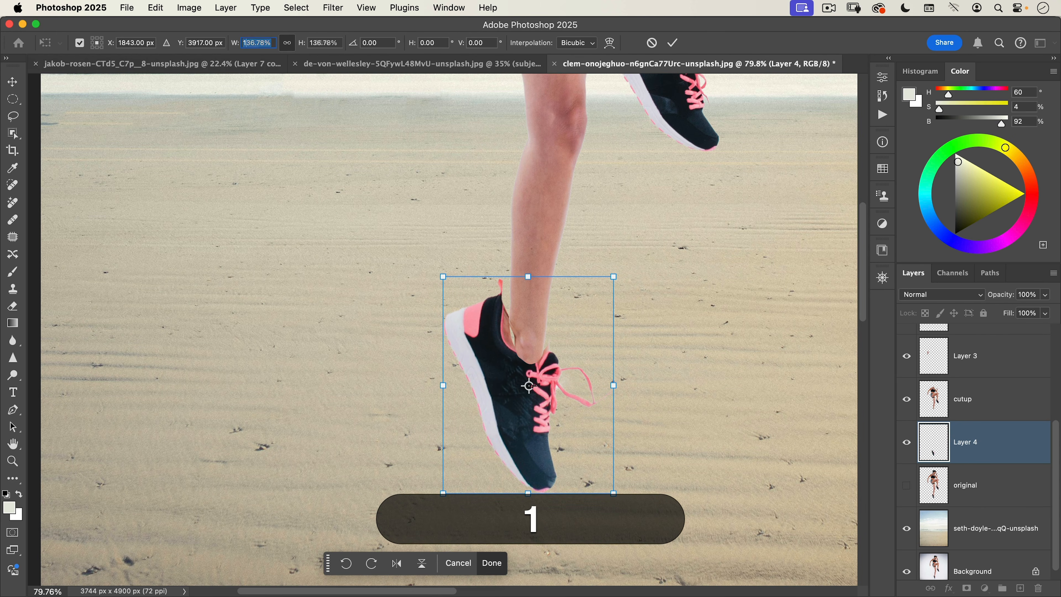
type("13")
- Move the enlarged shoe down and nudge it until its heel lines up with the back of the ankle
left_click_drag(507, 360, 518, 385)
key("shift+Left")
key("Down")
key("shift+Left")
key("shift+Right")
key("shift+Down")
key("shift+Down")
key("shift+Up")
key("Up")
key("Right")
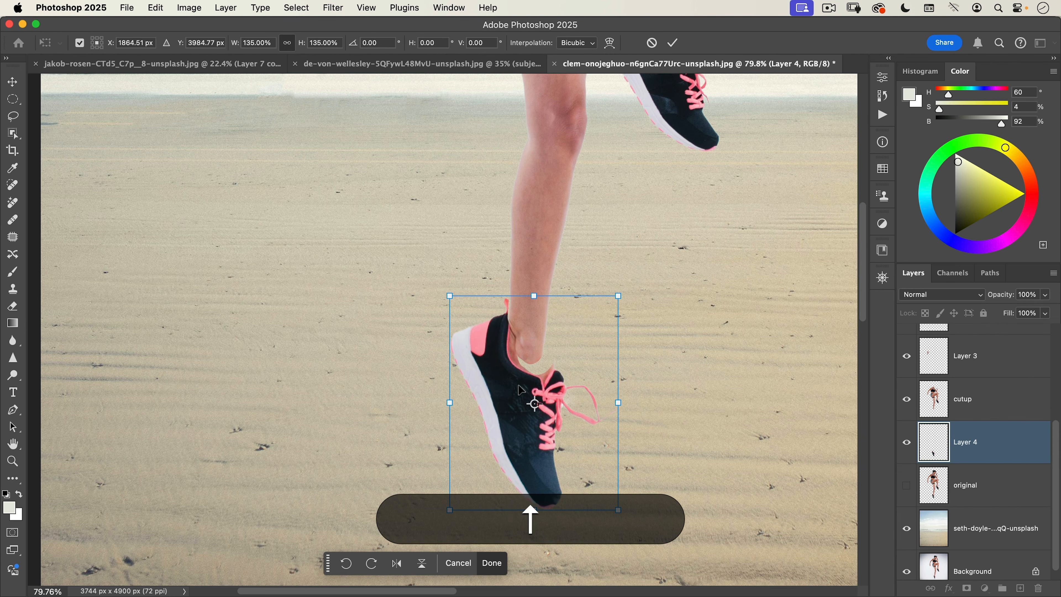
- Warp the Layer 4 shoe's opening and tongue to close around the ankle, and apply the transform
left_click(610, 42)
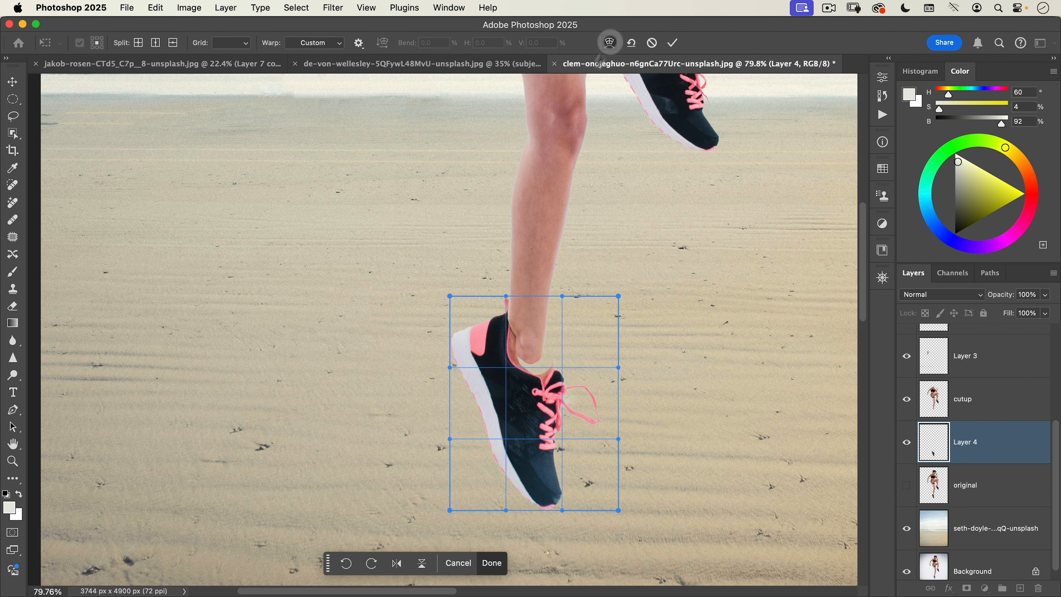
left_click_drag(574, 367, 571, 353)
left_click_drag(490, 348, 500, 352)
left_click_drag(586, 347, 583, 345)
left_click_drag(507, 363, 510, 363)
left_click_drag(575, 346, 574, 346)
left_click(674, 43)
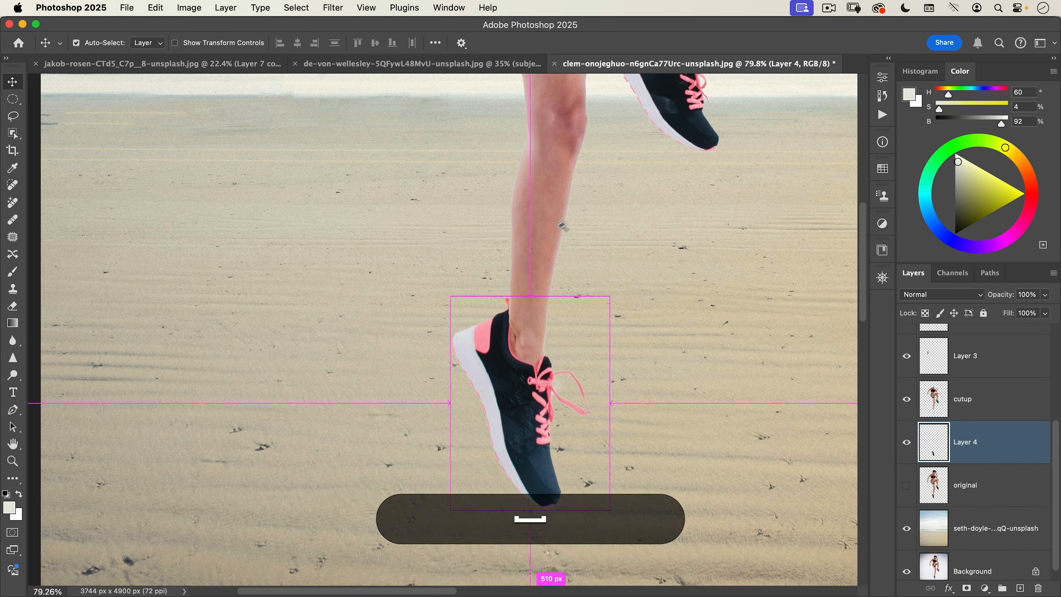
- On the cutup layer, draw a Pen path from the raised shoe's heel tab along its ankle opening to the tongue
key("super+0")
left_click_drag(540, 290, 625, 178)
left_click_drag(488, 264, 445, 175)
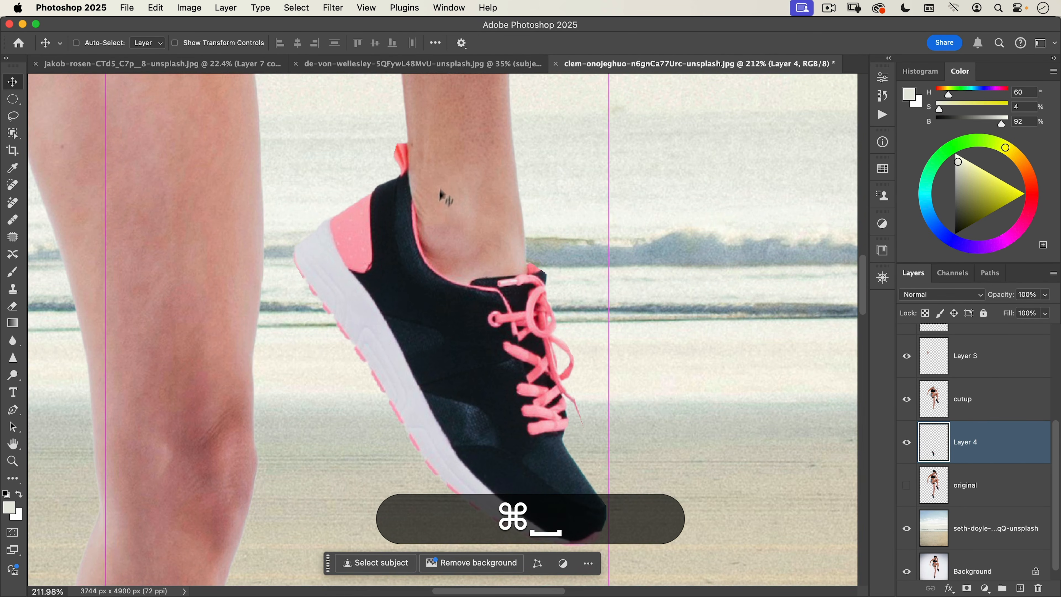
key("v")
left_click(430, 242, "super")
key("p")
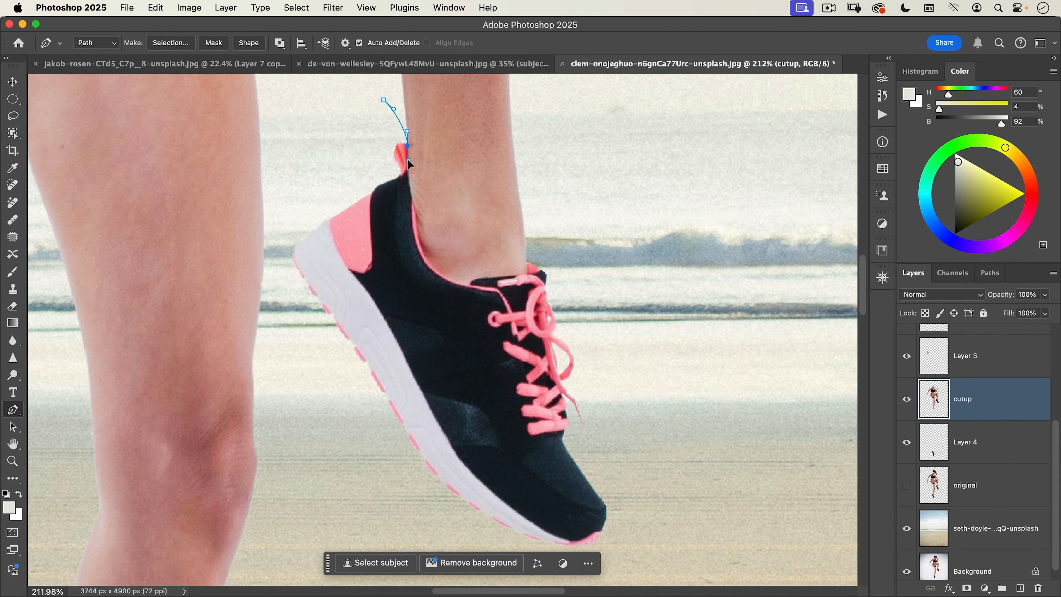
left_click(417, 229)
key("cmd+z")
left_click(441, 268, "super")
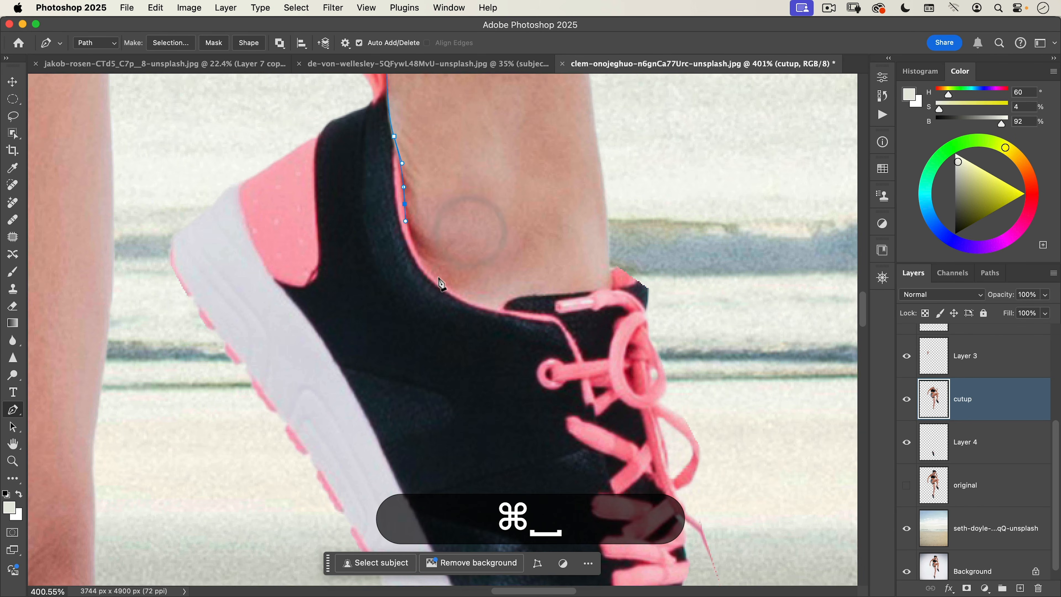
left_click_drag(439, 283, 452, 292)
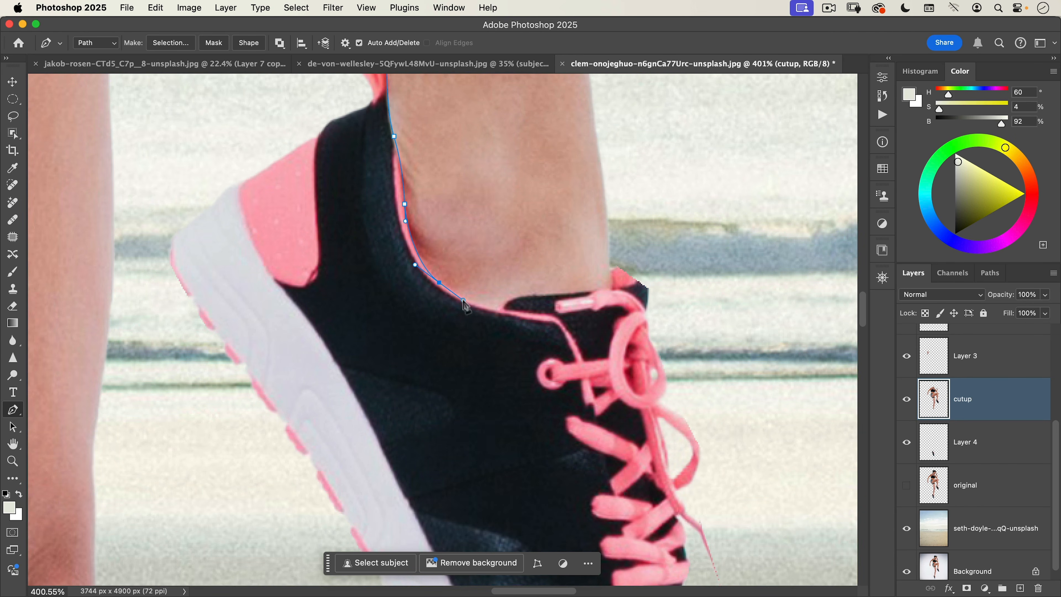
left_click_drag(522, 295, 598, 291)
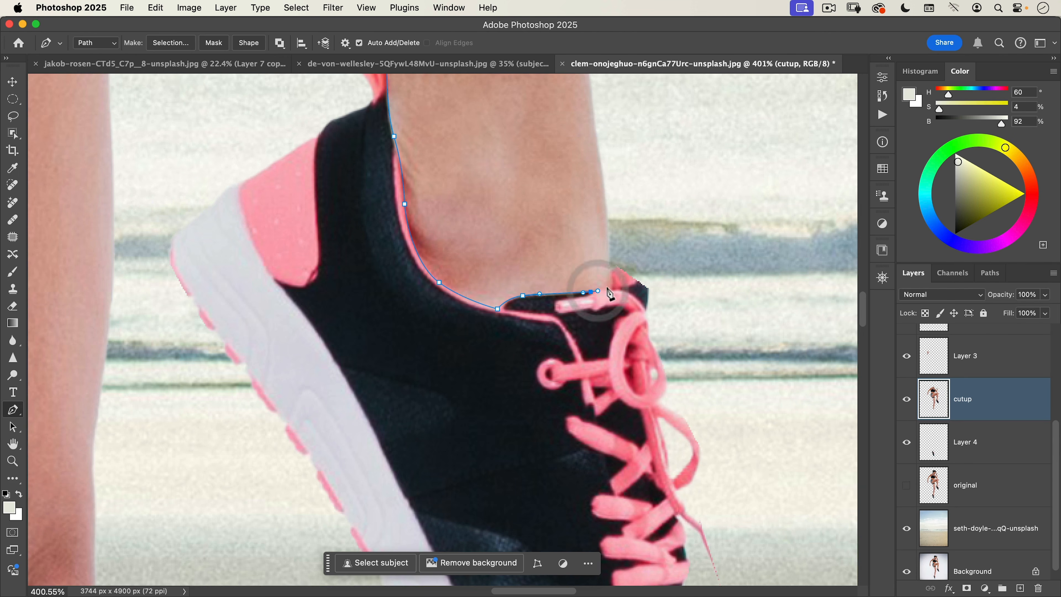
left_click(611, 288)
- Continue the path loosely around the raised shoe's laces, toe, sole and heel, and close it
left_click_drag(611, 254, 677, 251)
left_click_drag(727, 317, 672, 407)
left_click_drag(753, 406, 733, 474)
left_click_drag(644, 474, 620, 455)
left_click_drag(544, 355, 534, 328)
left_click_drag(510, 269, 516, 248)
key("super+z")
left_click_drag(527, 206, 540, 182)
left_click(585, 161)
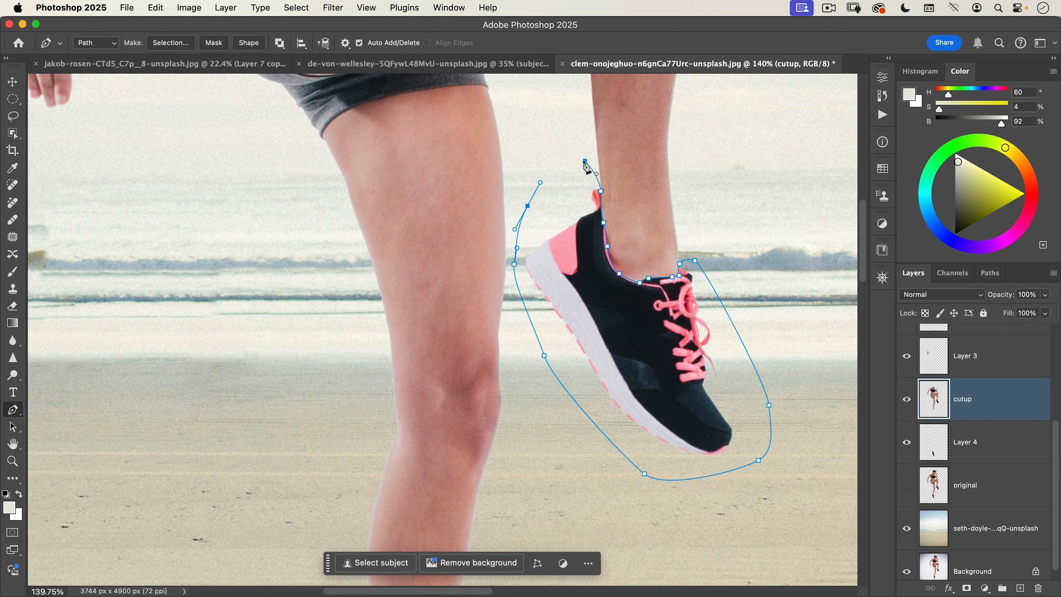
- Convert the raised shoe's path to a selection with a 0.1-pixel feather and cut the shoe onto its own layer
right_click(554, 206)
left_click(585, 277)
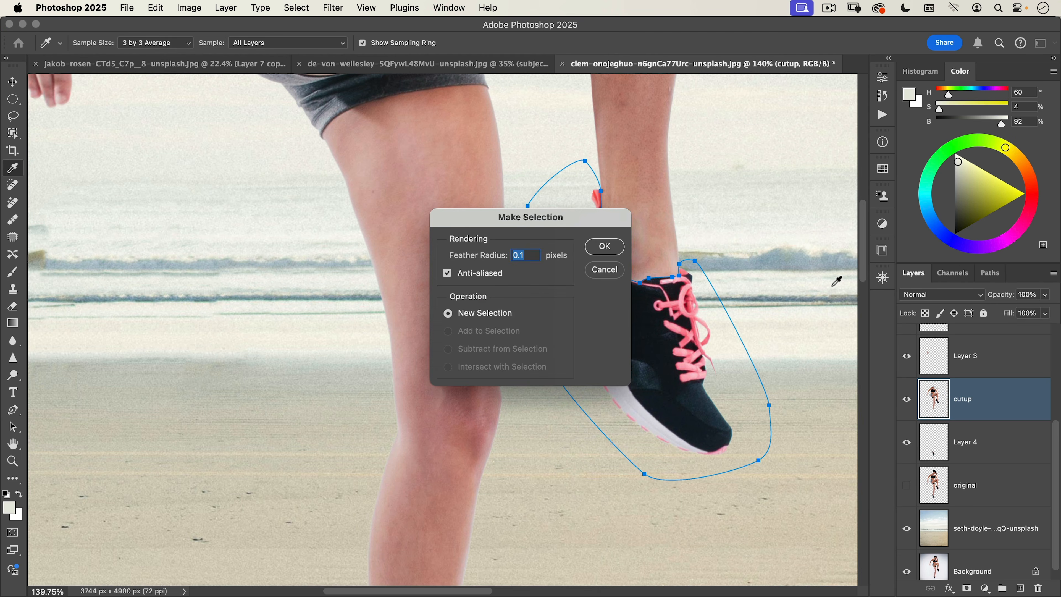
key("Return")
key("shift+super+j")
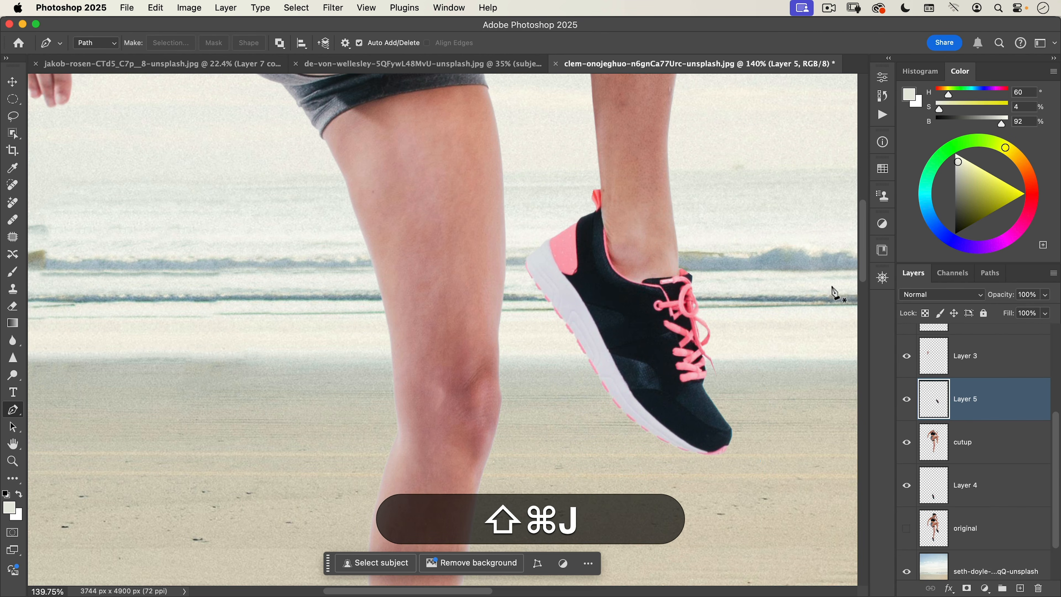
- Scale the raised shoe on Layer 5 to 135% around its heel tab and rotate it slightly counterclockwise
key("super+t")
left_click_drag(629, 320, 604, 215)
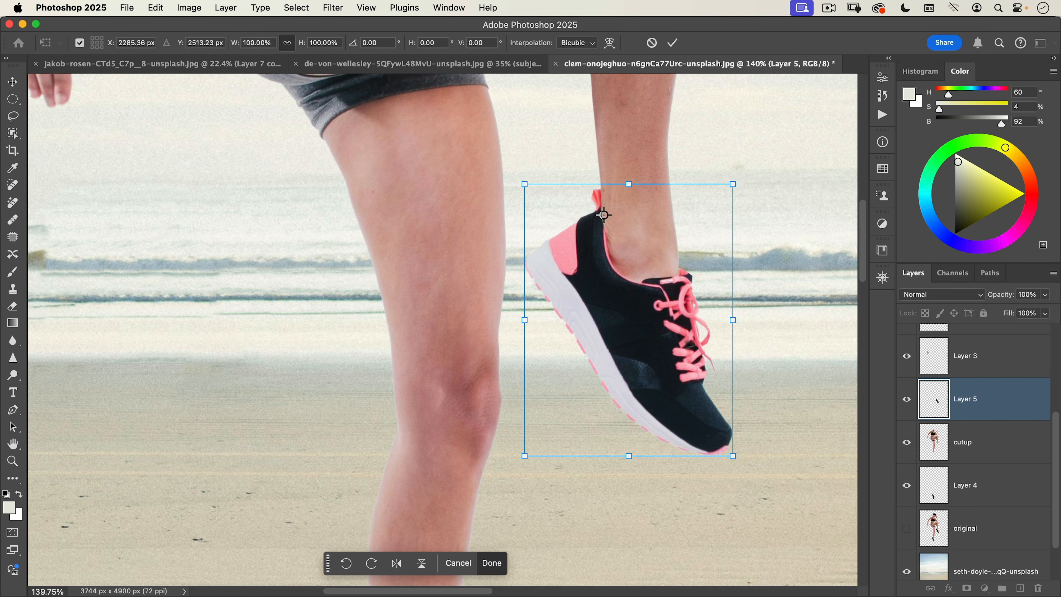
key("super+minus")
left_click(255, 43)
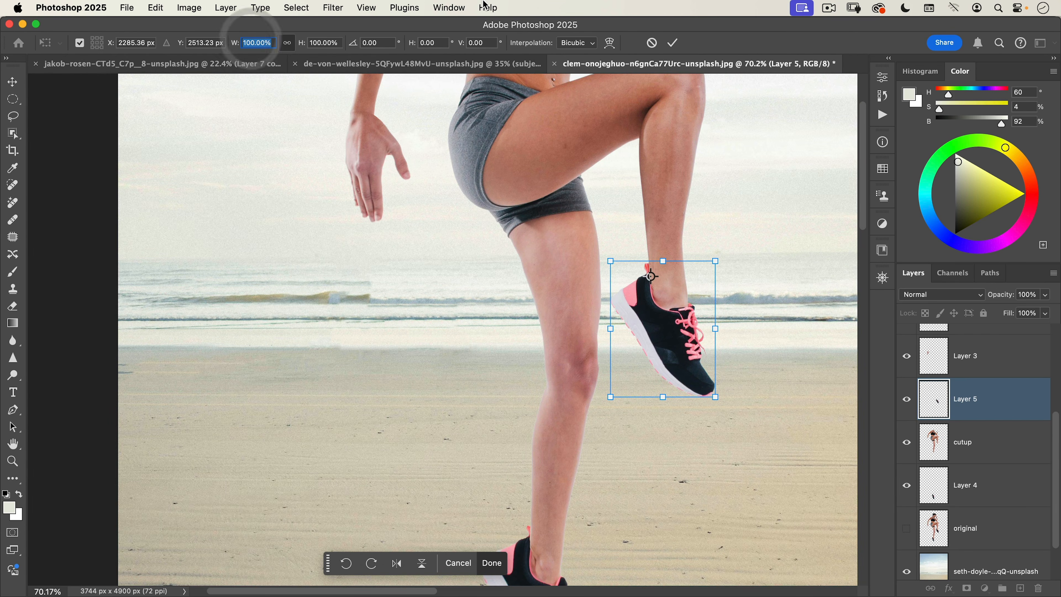
type("135")
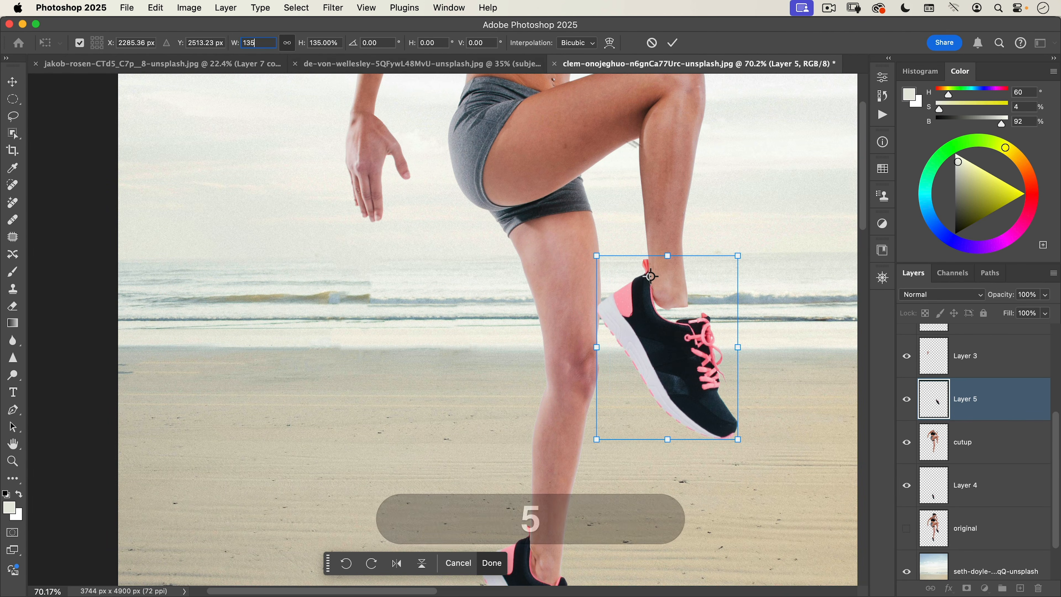
left_click(608, 42)
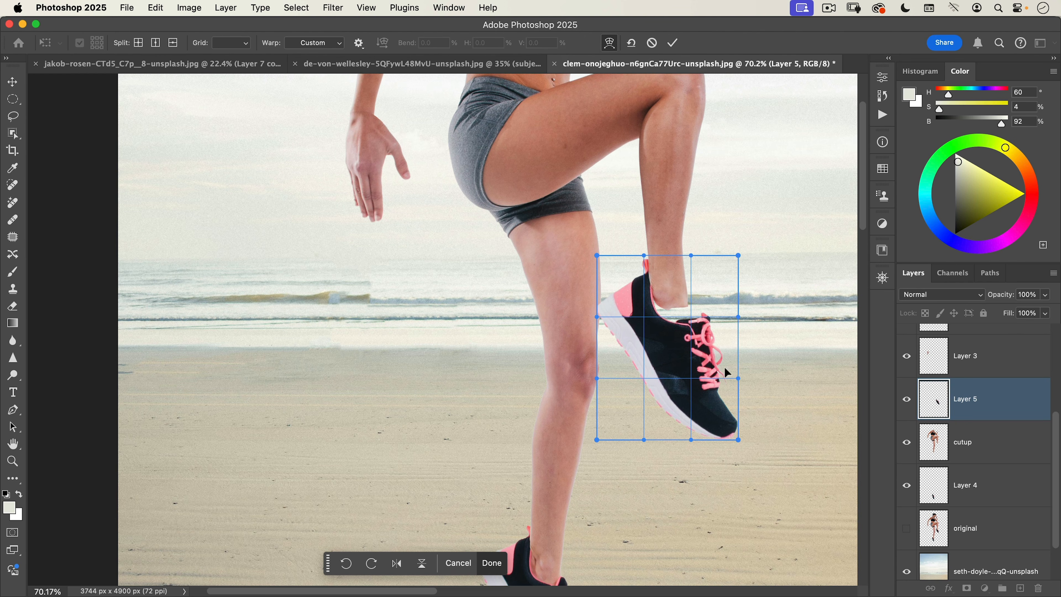
left_click(609, 42)
left_click_drag(764, 381, 787, 407)
- Warp the Layer 5 shoe's tongue and heel opening to fit around the raised ankle, and apply the transform
left_click(608, 42)
left_click_drag(711, 280, 703, 289)
left_click_drag(641, 280, 642, 279)
left_click_drag(718, 299, 711, 300)
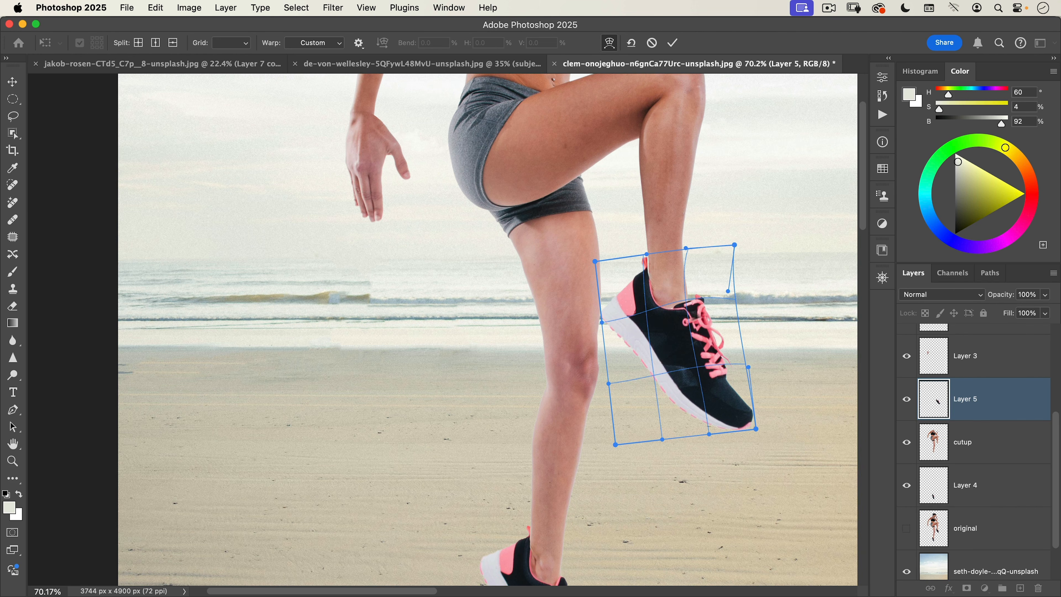
left_click_drag(642, 300, 645, 301)
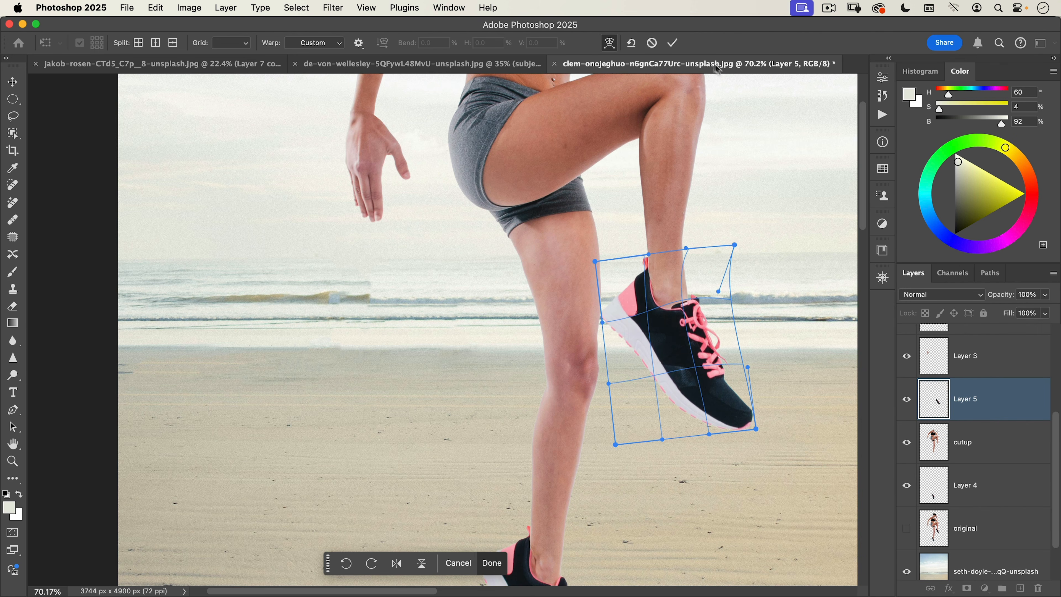
left_click(672, 43)
- Group all layers from the uppermost Generative Fill layer through Layer 4 and name the group subject
left_click_drag(498, 337, 432, 370)
left_click_drag(524, 358, 525, 347)
scroll(944, 401, "up", 5)
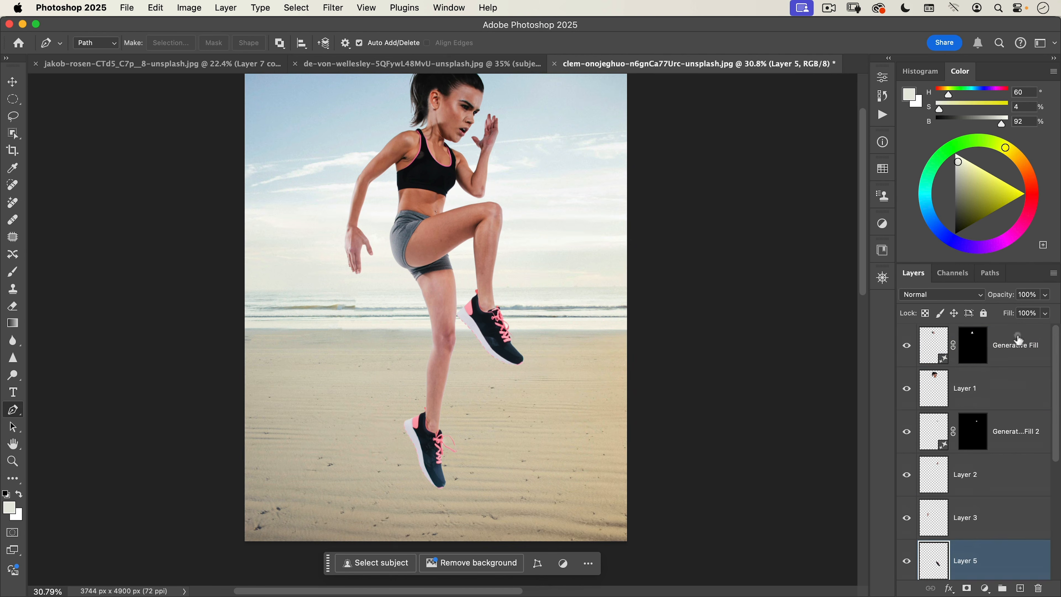
left_click(1018, 339)
scroll(1006, 449, "down", 5)
left_click(997, 446, "shift")
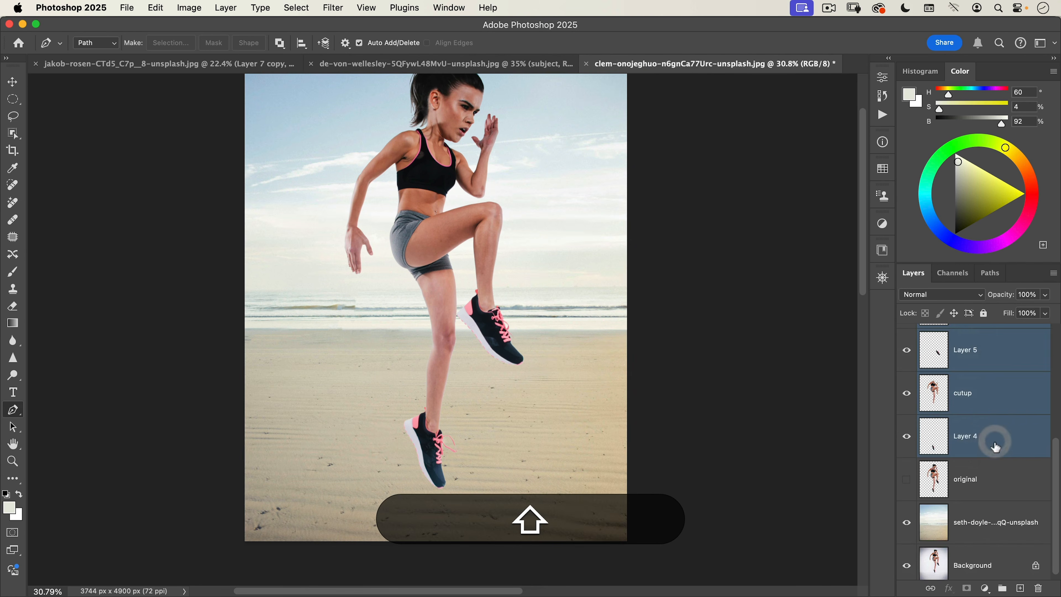
key("shift+super+g")
double_click(948, 335)
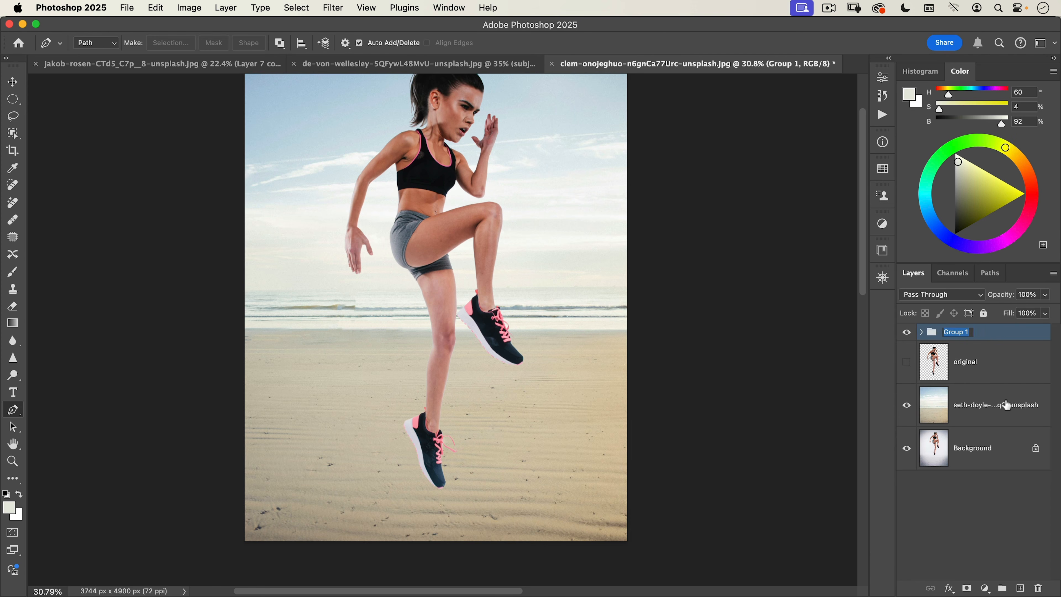
type("subject")
key("Return")
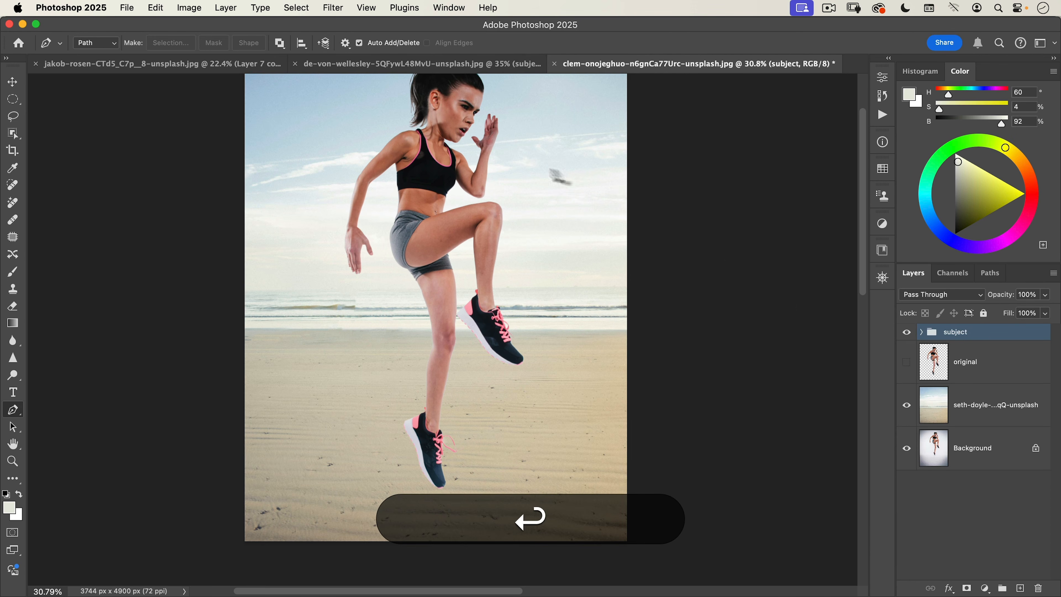
- Rotate the subject group clockwise by about 0.59° and apply the transform
key("super+t")
left_click_drag(559, 230, 561, 241)
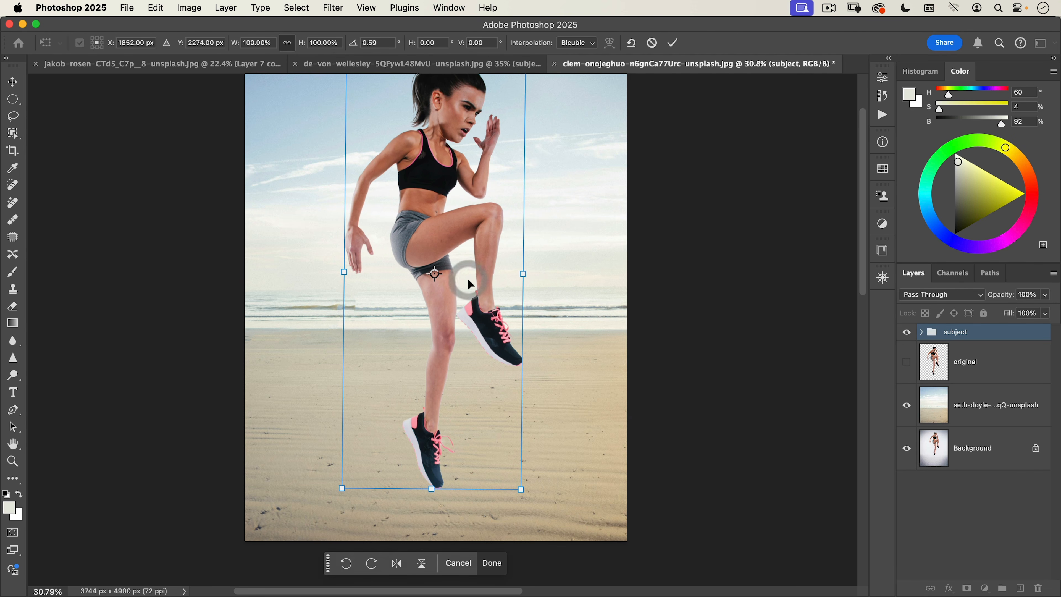
key("Return")
key("p")
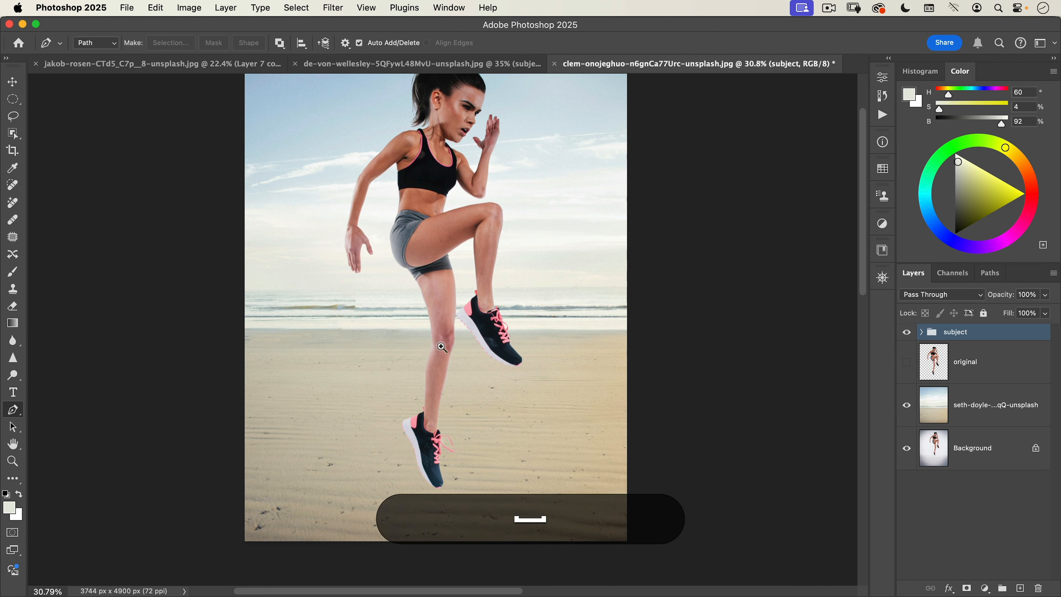
- Convert the subject group to a Smart Object
left_click_drag(442, 347, 417, 367)
left_click_drag(480, 338, 480, 346)
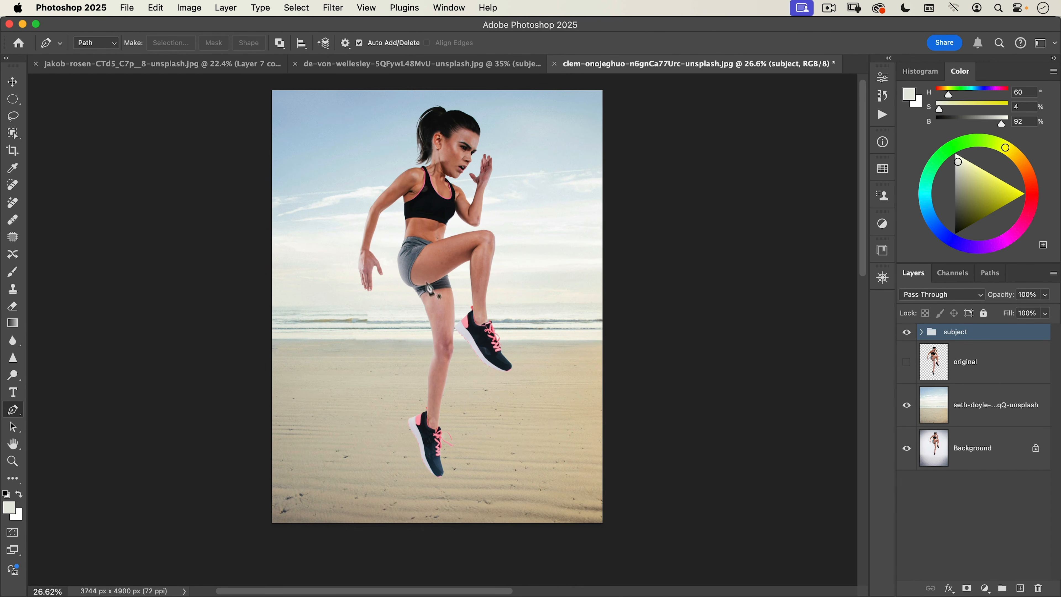
key("v")
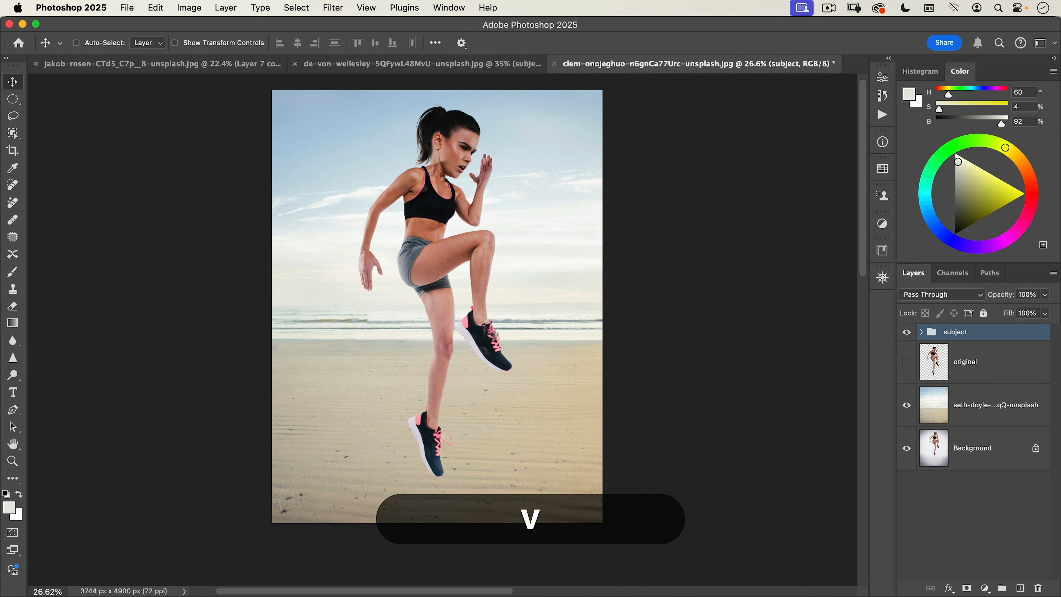
right_click(962, 339)
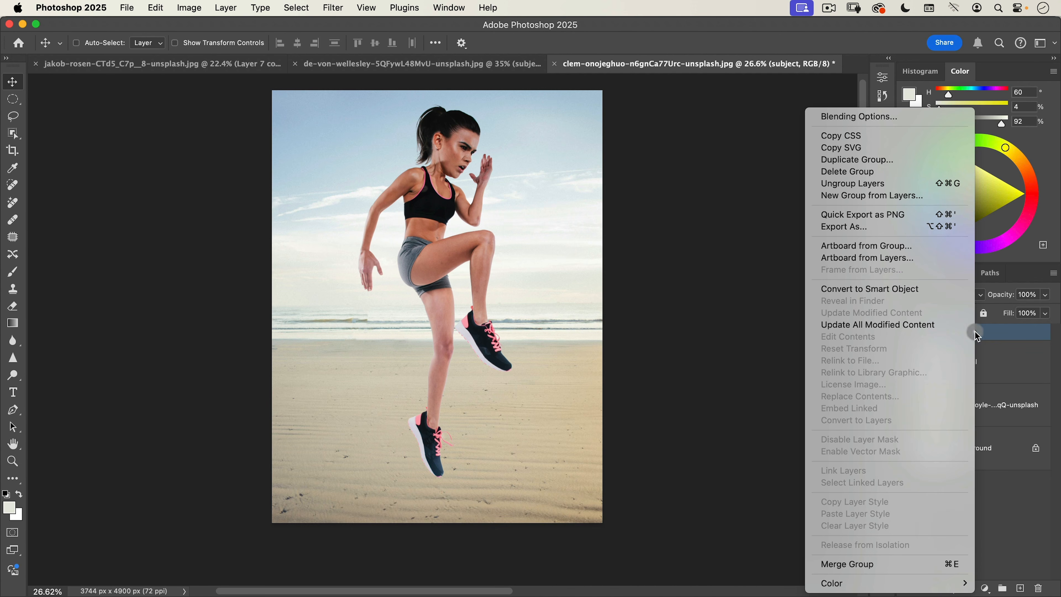
left_click(868, 289)
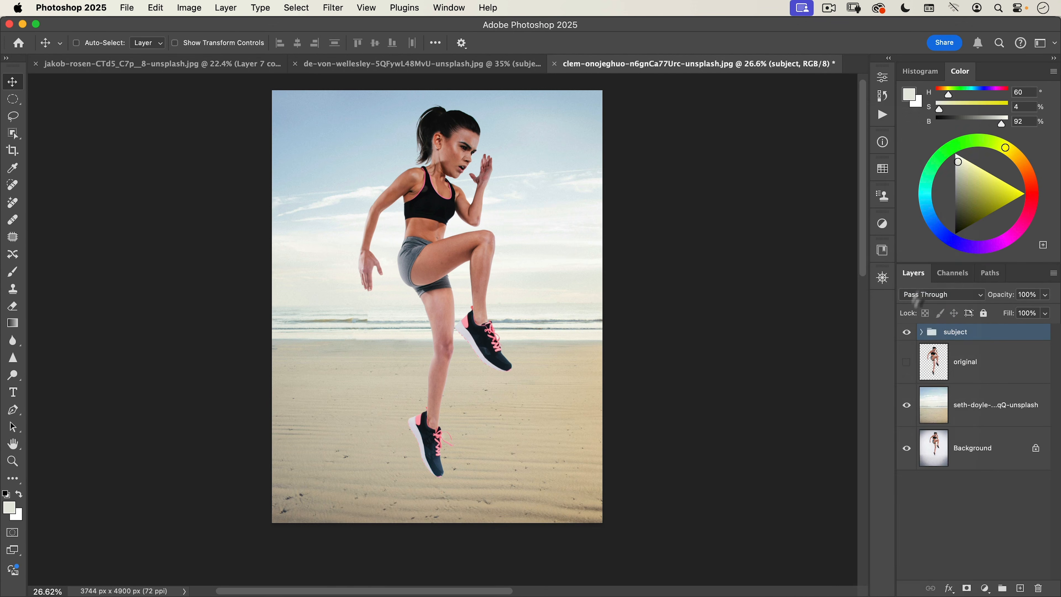
- Use Puppet Warp with pins at the hip, raised knee and both shoes to pull the lowered shoe up, shortening the standing leg, and apply it
left_click(157, 8)
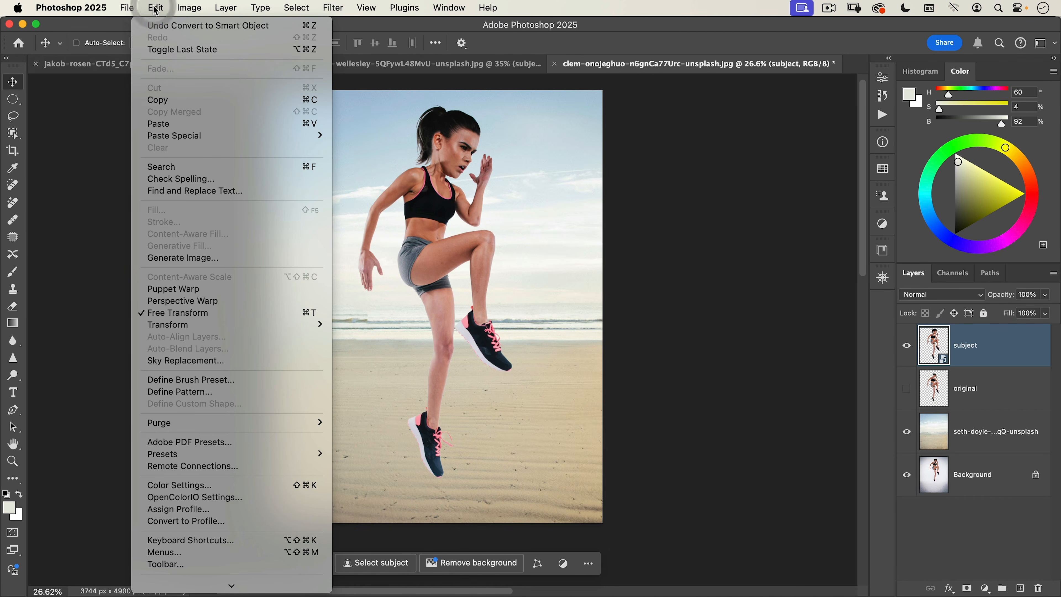
left_click(164, 288)
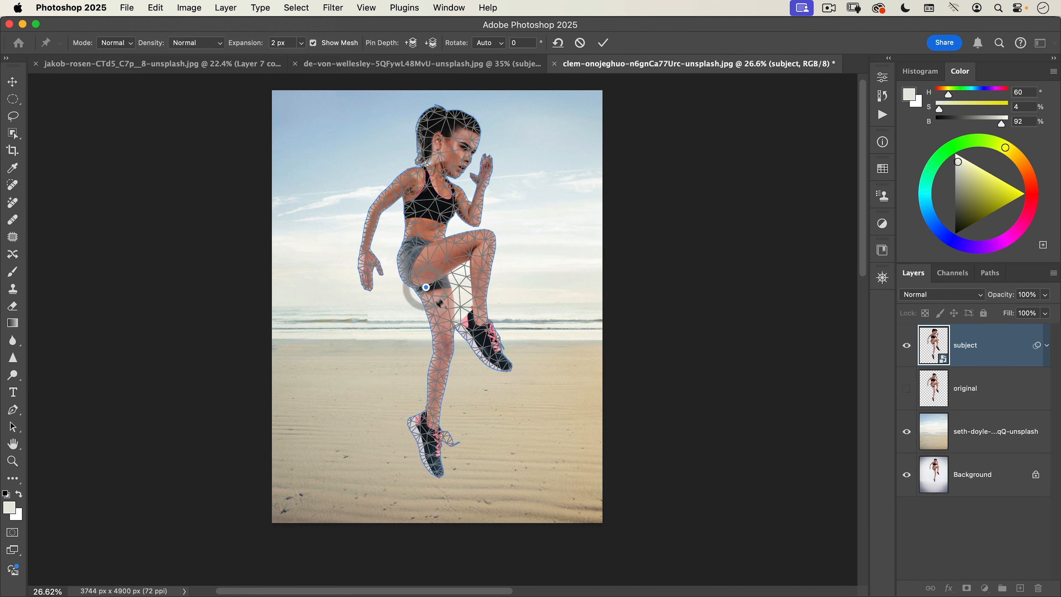
left_click(480, 242)
left_click(484, 340)
left_click_drag(432, 453, 433, 407)
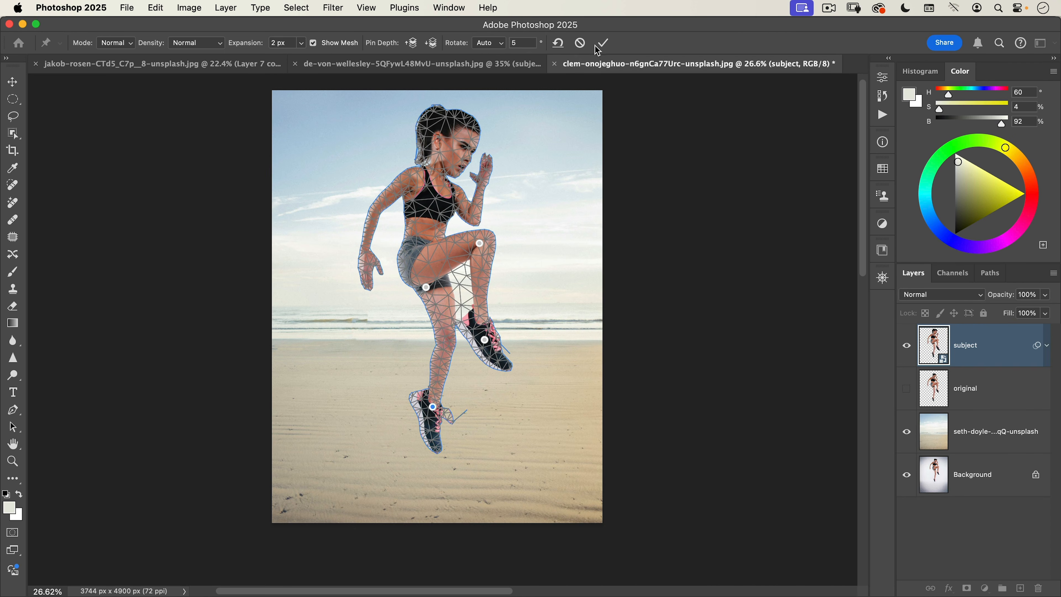
left_click(605, 43)
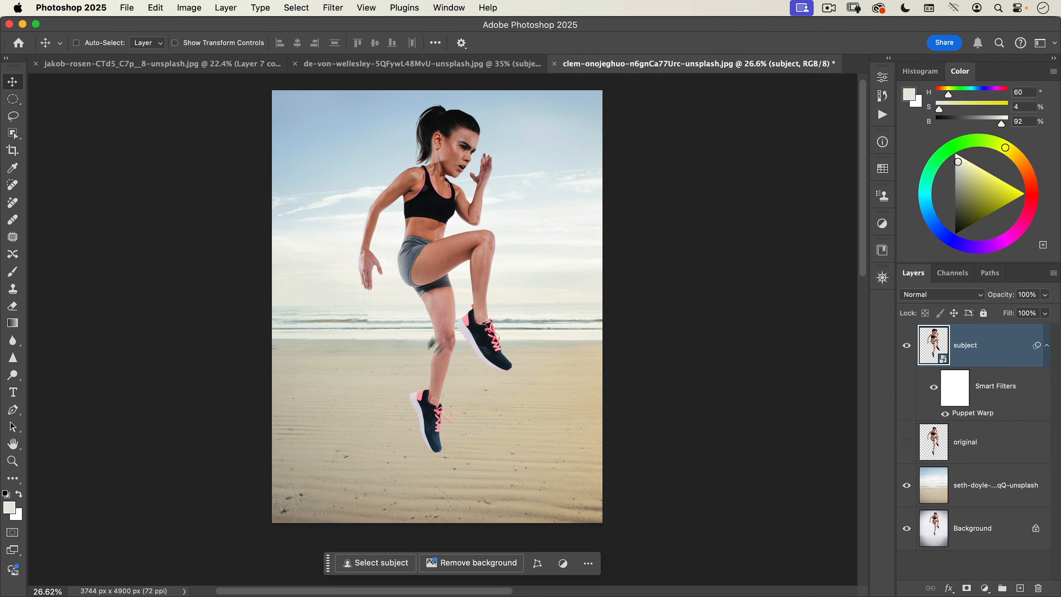
- Compare the subject with and without its Puppet Warp smart filter
left_click(933, 391)
left_click(934, 391)
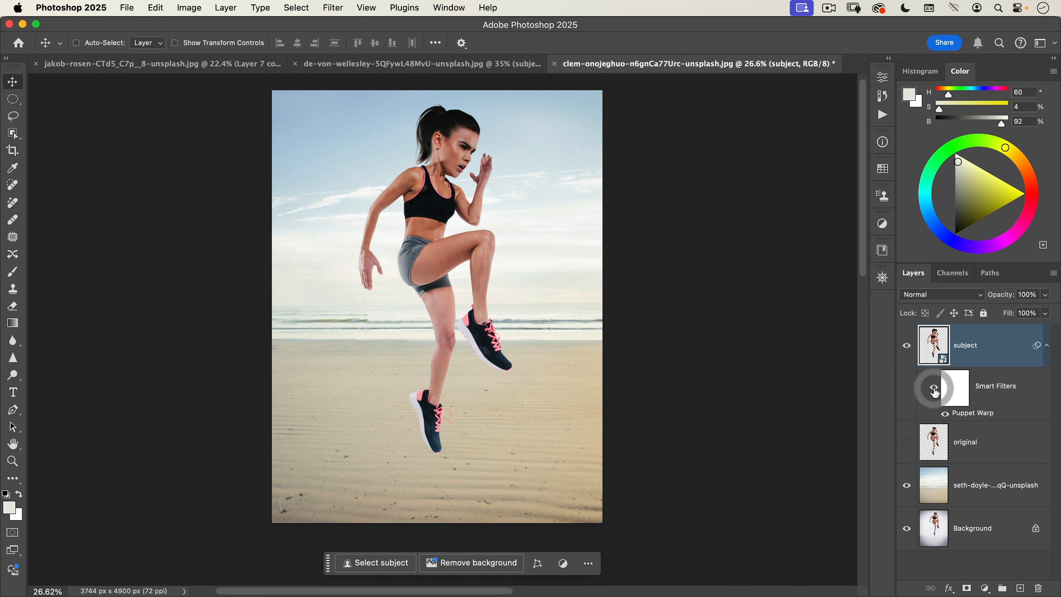
left_click(934, 390)
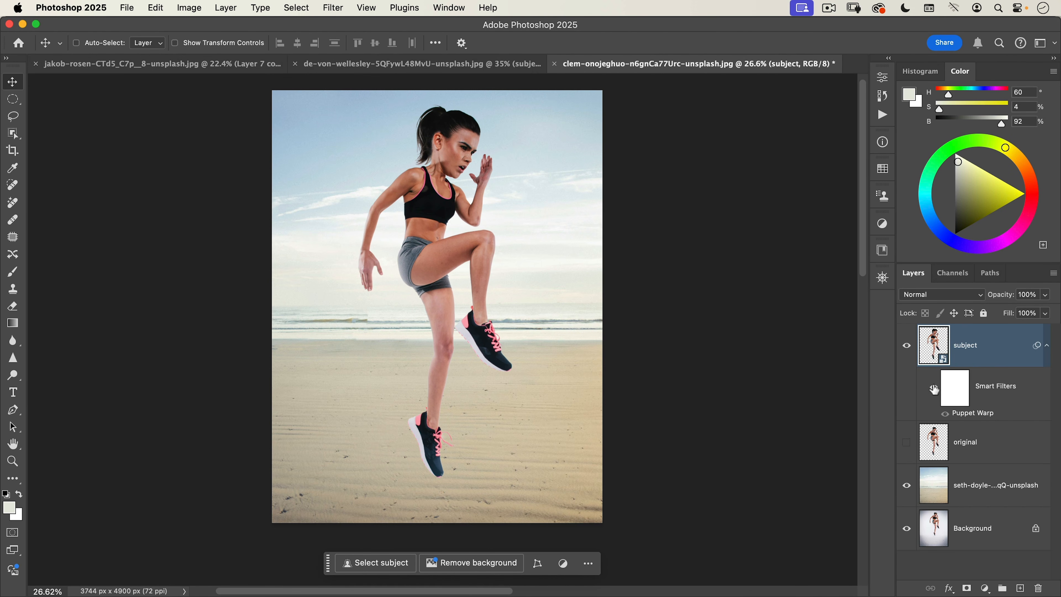
left_click(934, 390)
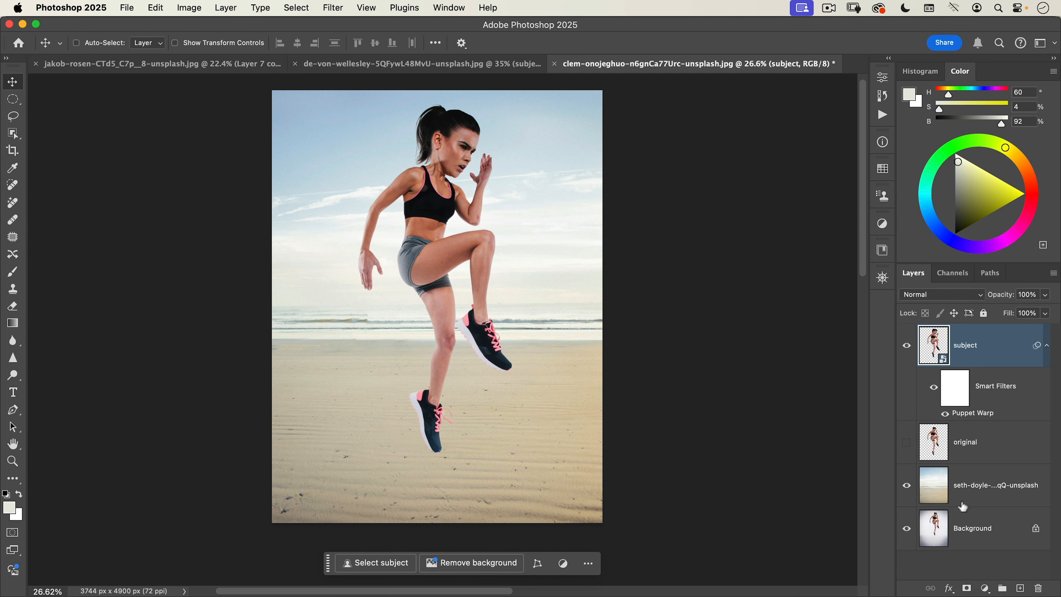
- On the beach background layer, draw a wide, flat elliptical selection on the sand beneath the lowered shoe
left_click(986, 491)
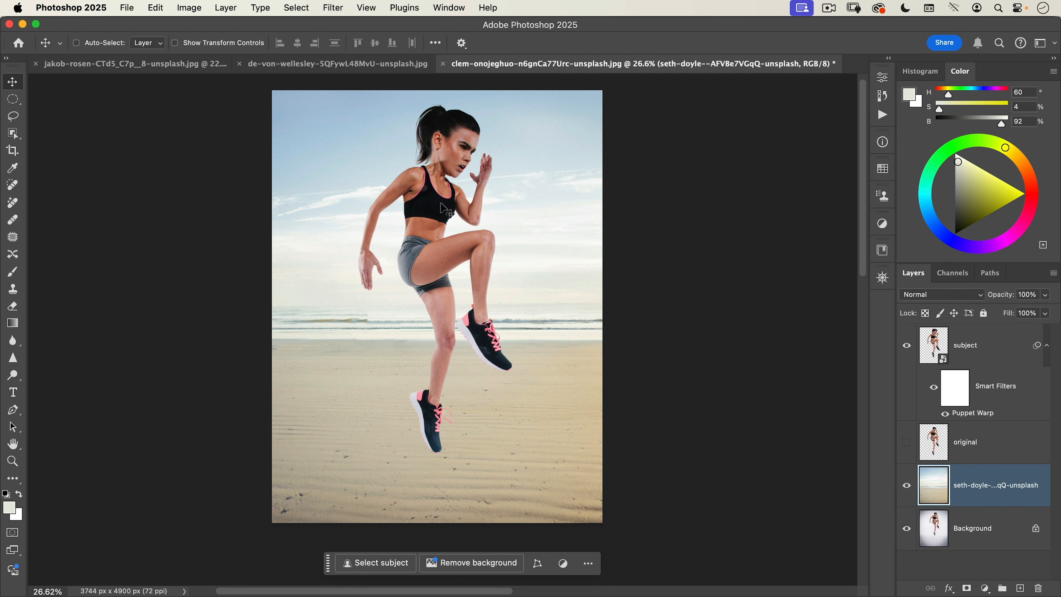
left_click(13, 100)
left_click_drag(444, 453, 536, 448)
left_click_drag(541, 442, 540, 438)
left_click_drag(485, 458, 490, 459)
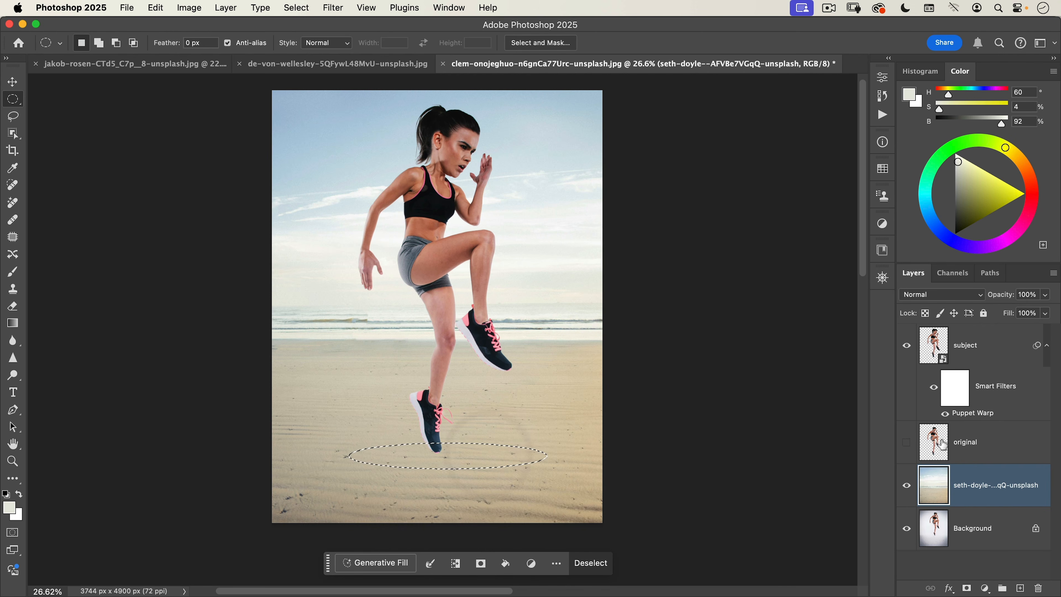
- Add a Curves adjustment to the ellipse, lowering its white point and mapping midtone input 135 to output 82 to darken it
left_click(984, 588)
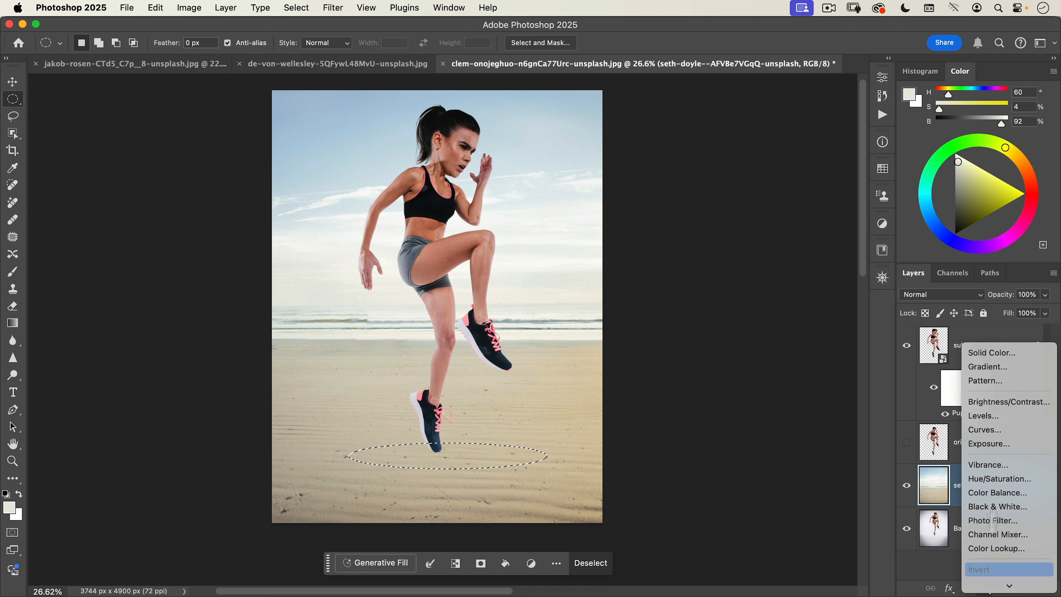
left_click(992, 430)
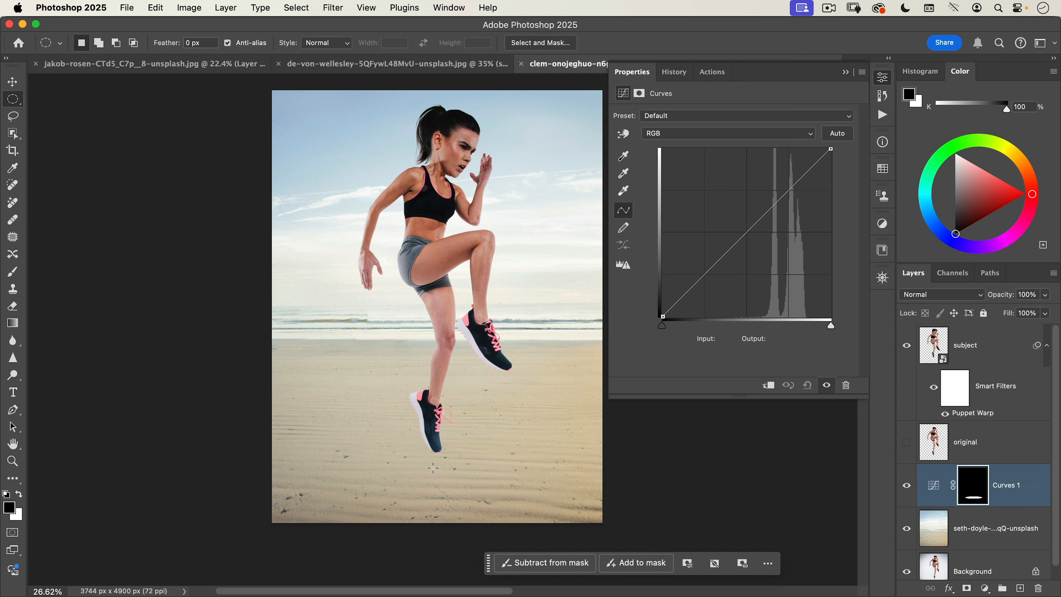
left_click_drag(834, 151, 839, 193)
left_click_drag(765, 241, 764, 262)
left_click_drag(830, 191, 830, 199)
- Try feathering the Curves 1 mask by 65.6 px, and remove the feather
left_click(639, 94)
left_click_drag(622, 208, 750, 209)
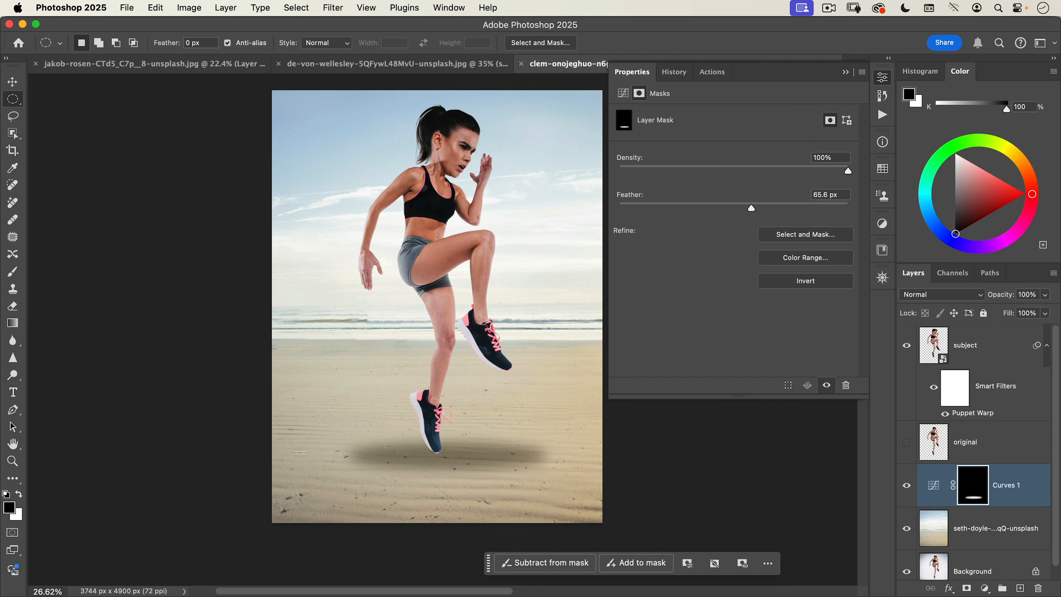
left_click_drag(661, 208, 616, 207)
left_click(882, 77)
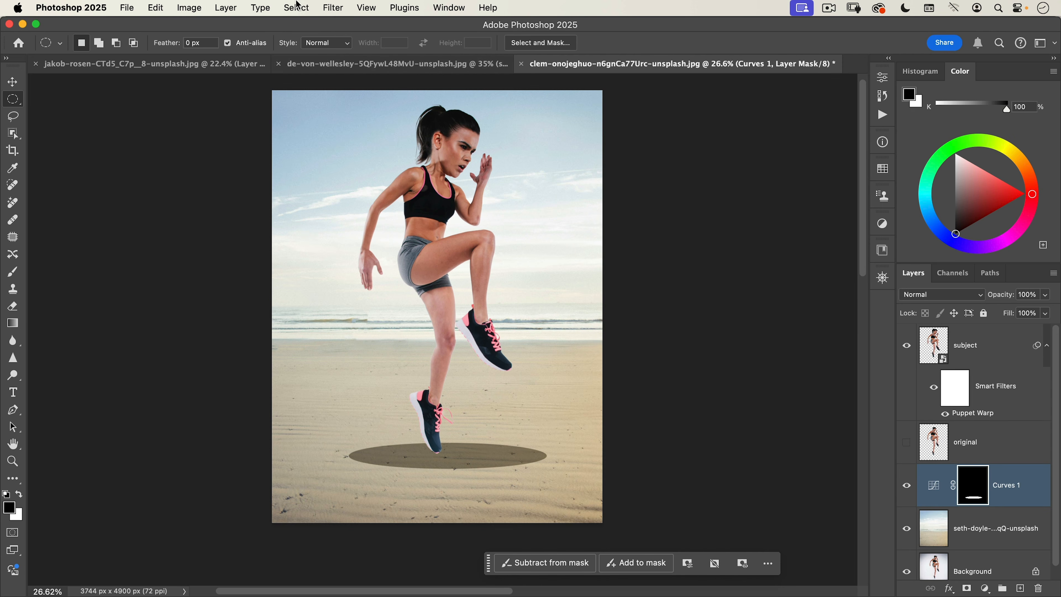
- Blur the Curves 1 layer mask horizontally, and blur it again to soften the shadow's upper and lower edges
left_click(333, 7)
left_click(338, 49)
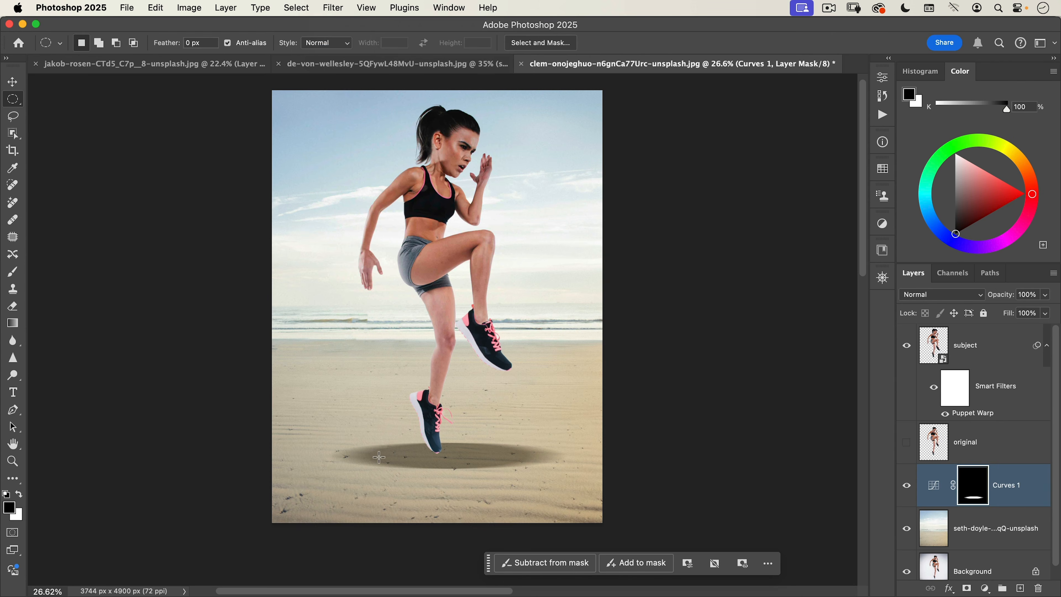
left_click(366, 8)
left_click(336, 7)
left_click(337, 7)
left_click(355, 49)
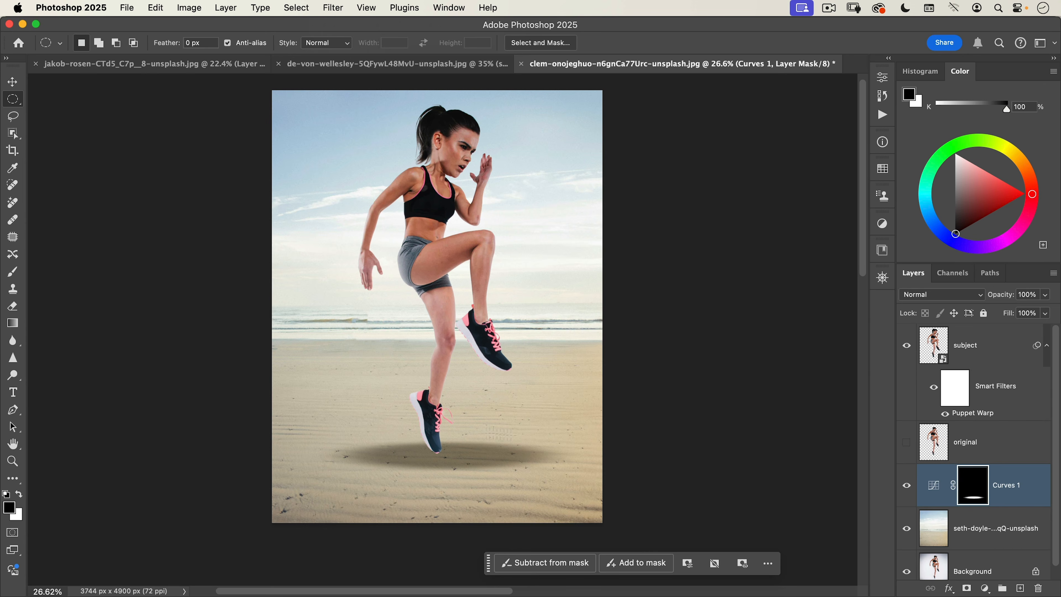
left_click(337, 8)
left_click(335, 9)
- Move the Curves 1 shadow slightly down the sand, leaving a gap beneath the lowered shoe
left_click(934, 488)
key("v")
mouse_move(480, 459)
left_mouse_down()
mouse_move(491, 457)
mouse_move(487, 470)
left_mouse_up()
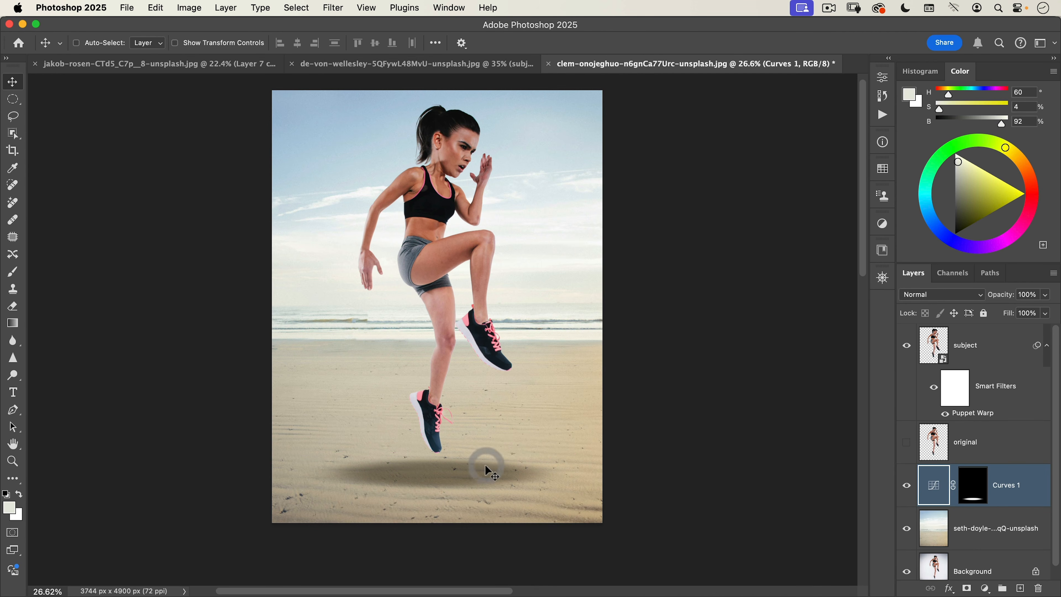
- Set the feather of the Curves 1 layer mask to 54.3 px
double_click(928, 486)
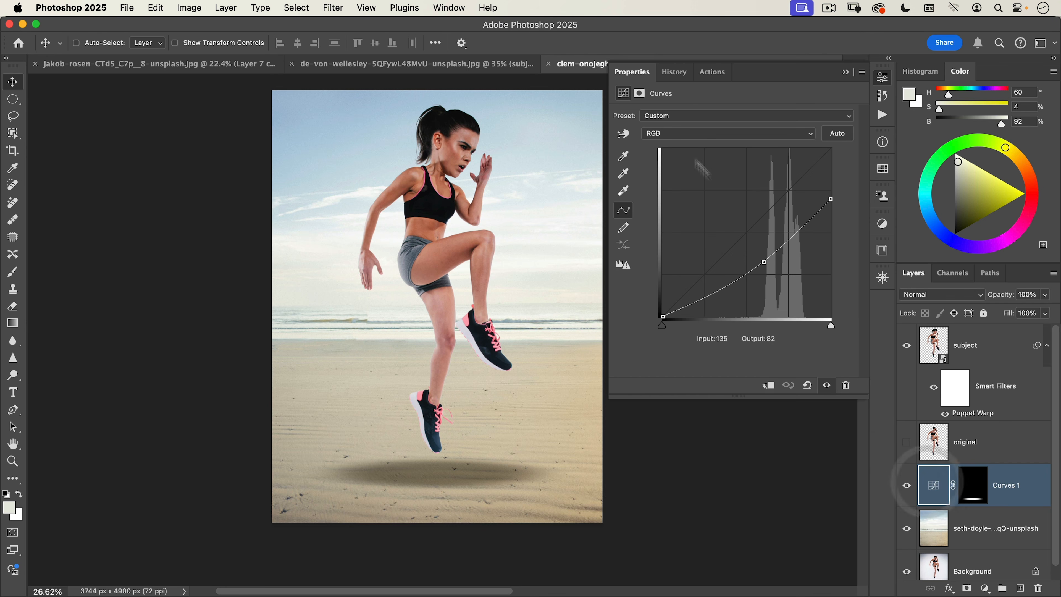
left_click(639, 93)
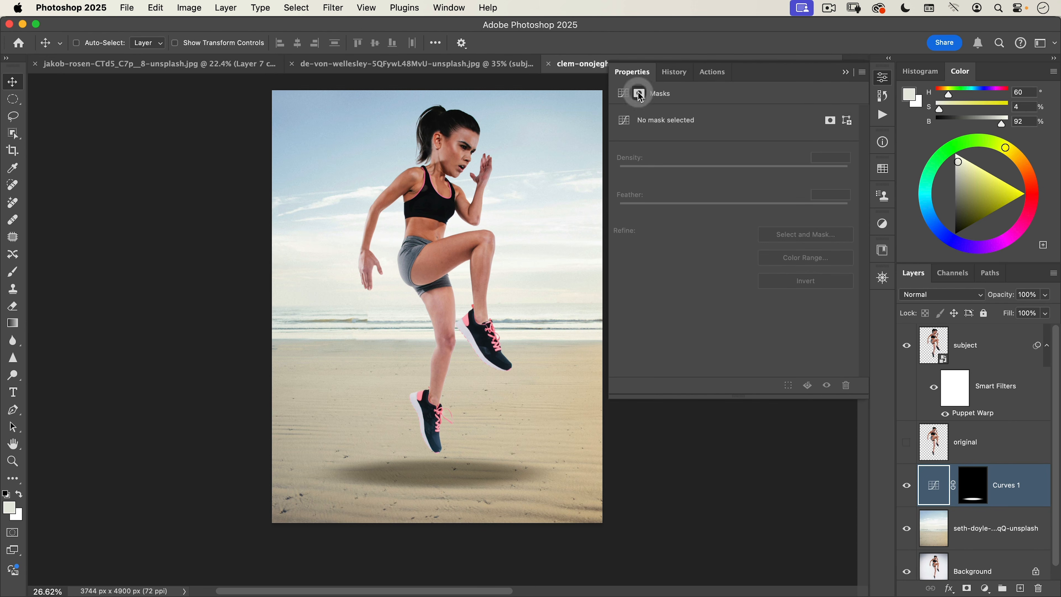
left_click(971, 491)
left_click_drag(648, 209, 746, 209)
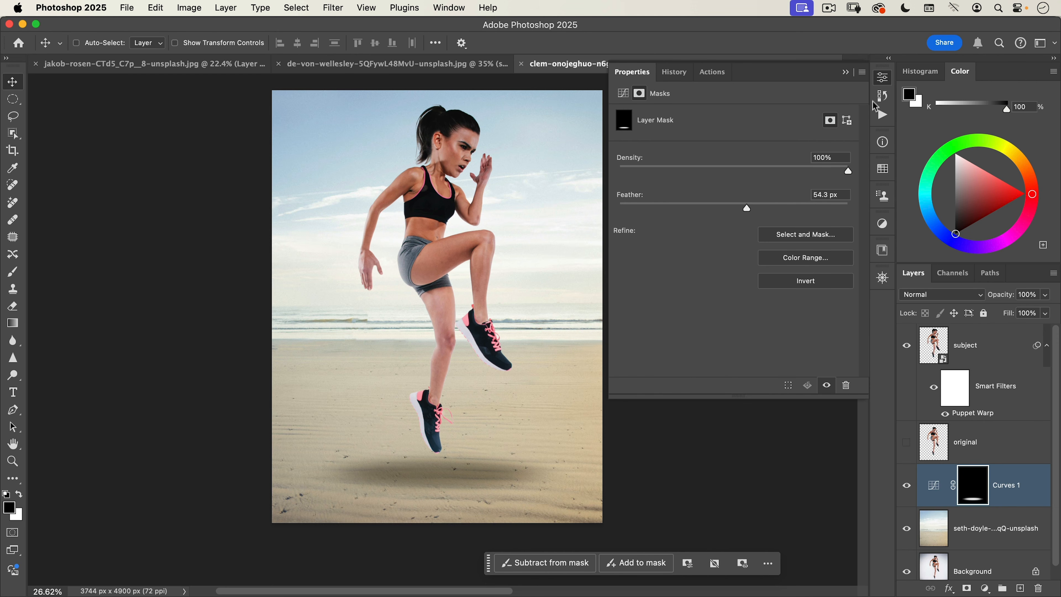
- Review the whole beach composite alongside the street and graduation caricatures, ending back on the beach document
left_click(882, 78)
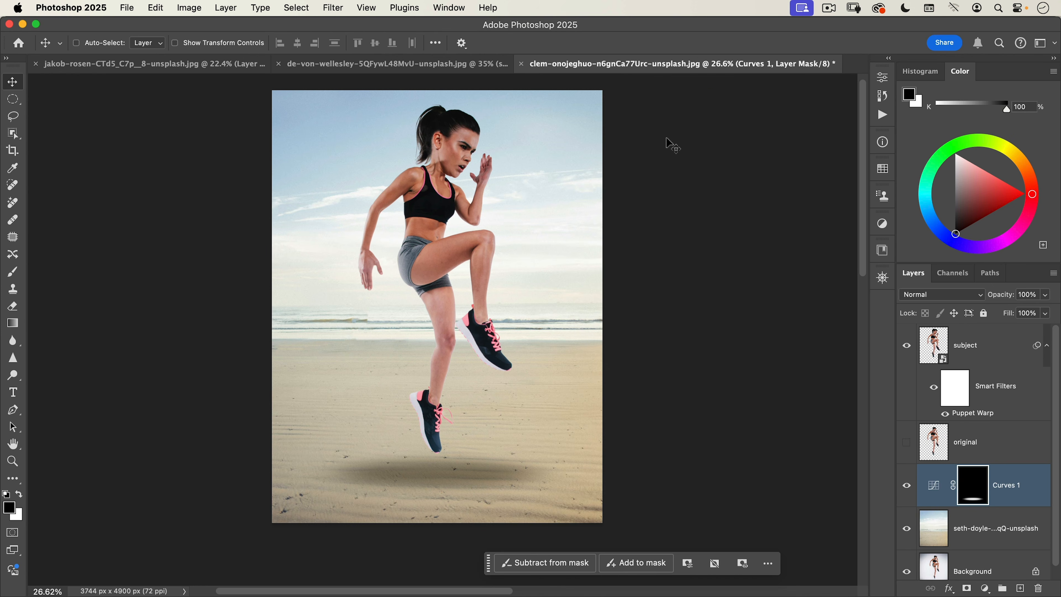
key("super+0")
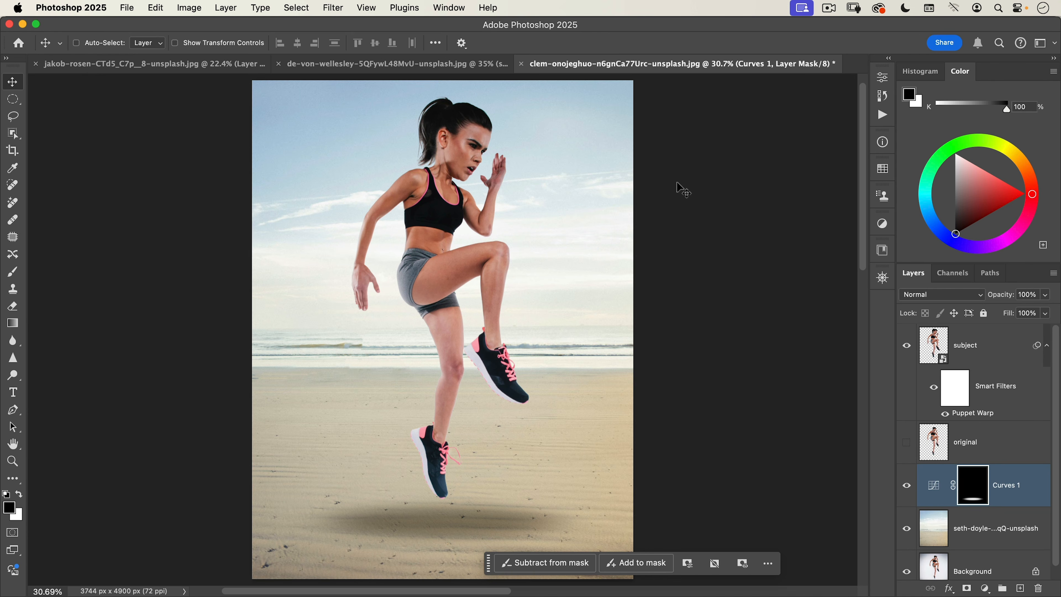
left_click(434, 64)
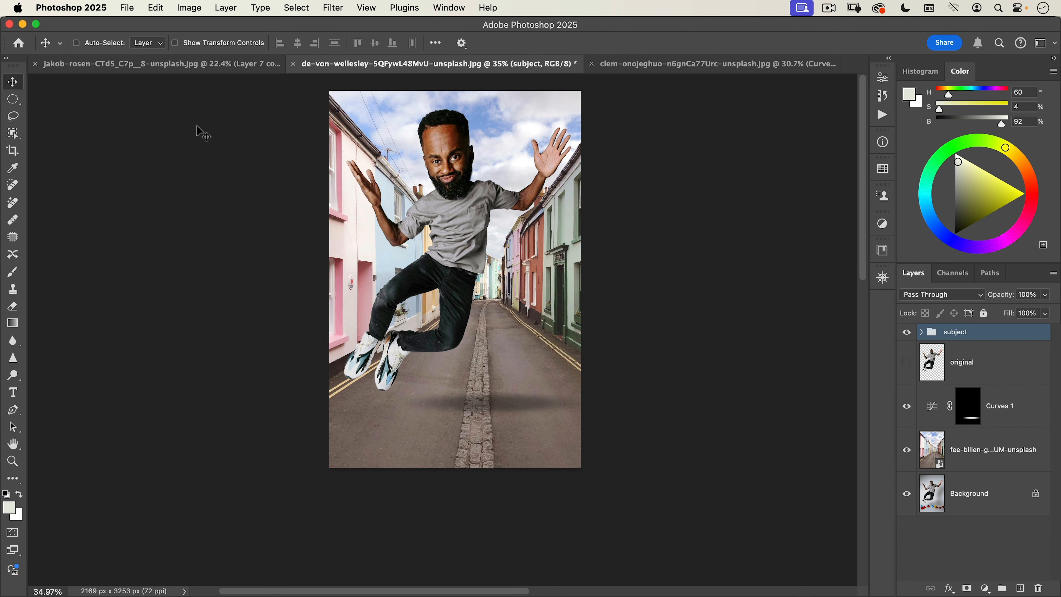
left_click(179, 64)
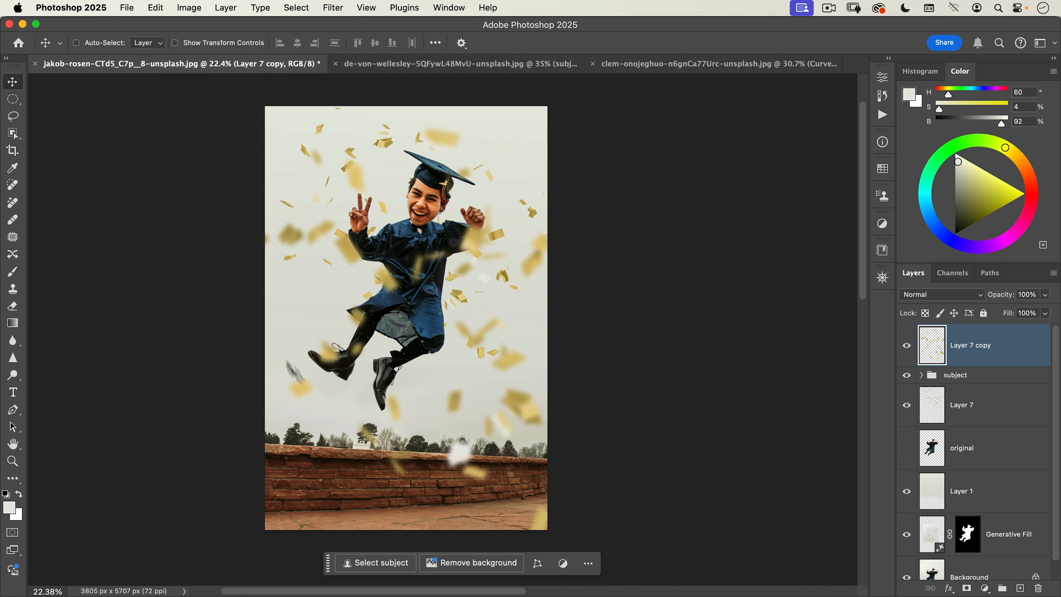
left_click(376, 65)
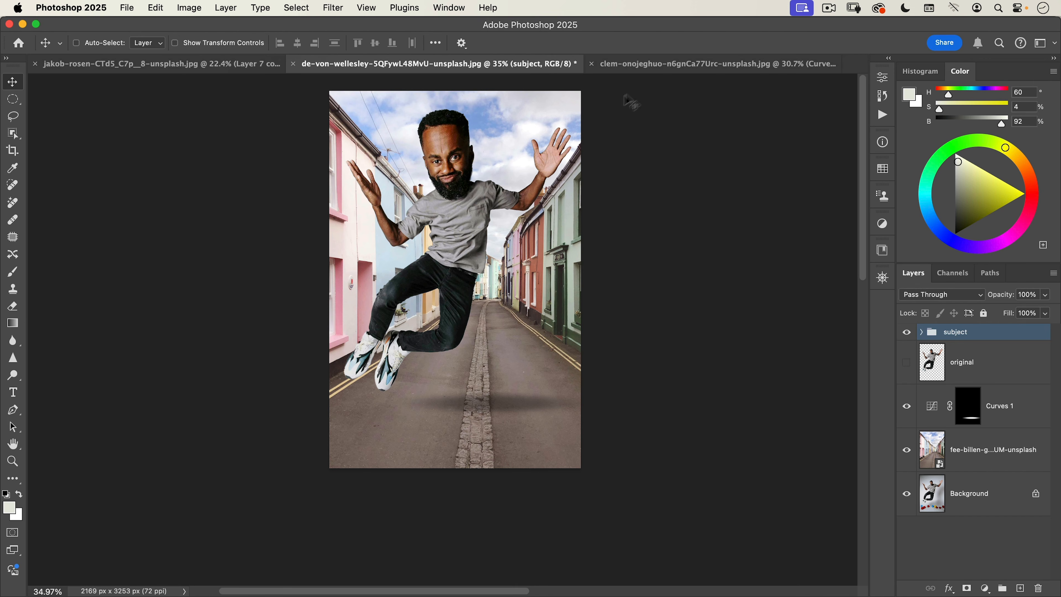
left_click(646, 69)
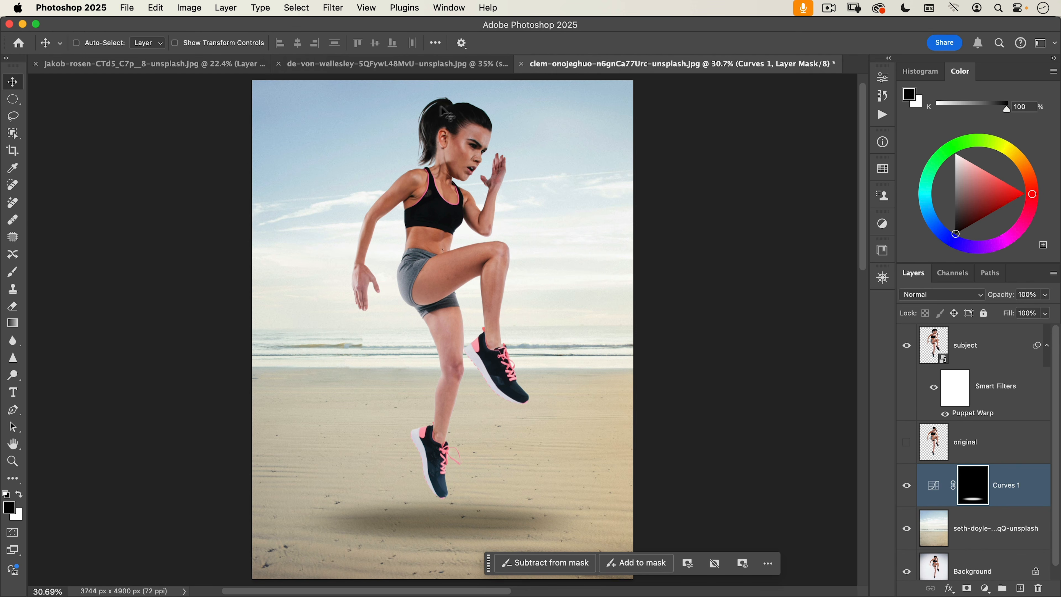
- Inspect the beach woman's head, ponytail and neck up close
scroll(454, 136, "up", 5)
left_click_drag(437, 159, 427, 251)
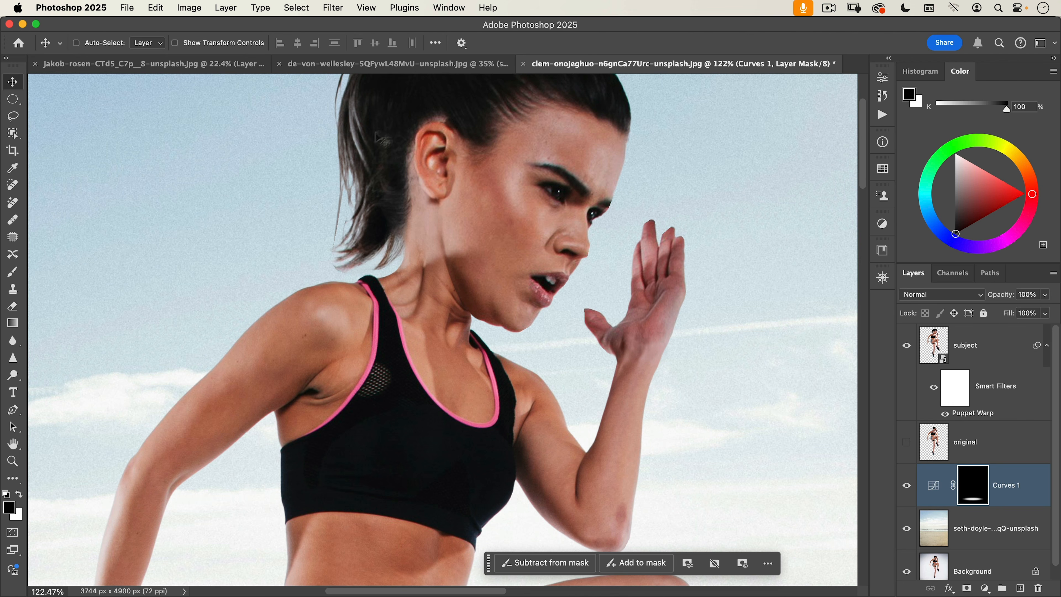